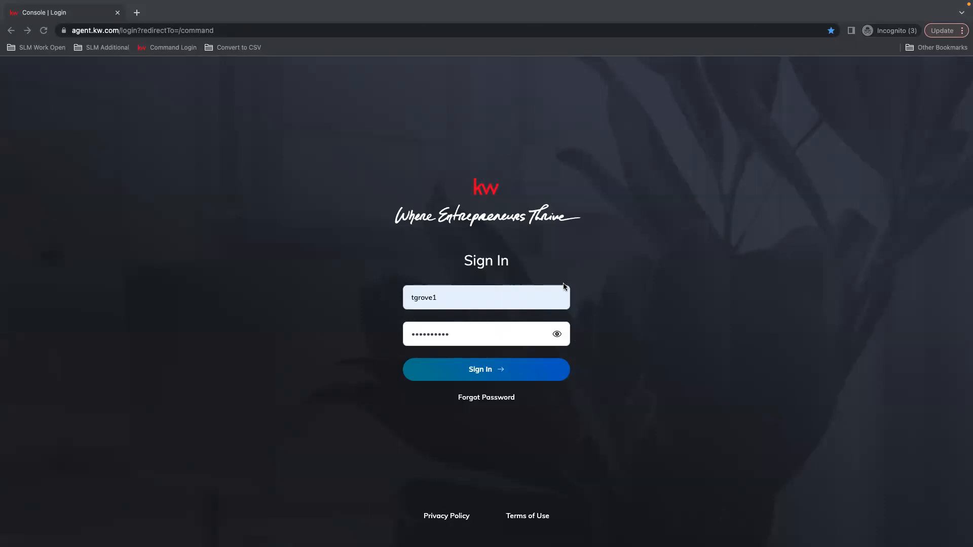
Sign in to KW Command and bring Chrome's page zoom back up to 100%.
left_click(498, 371)
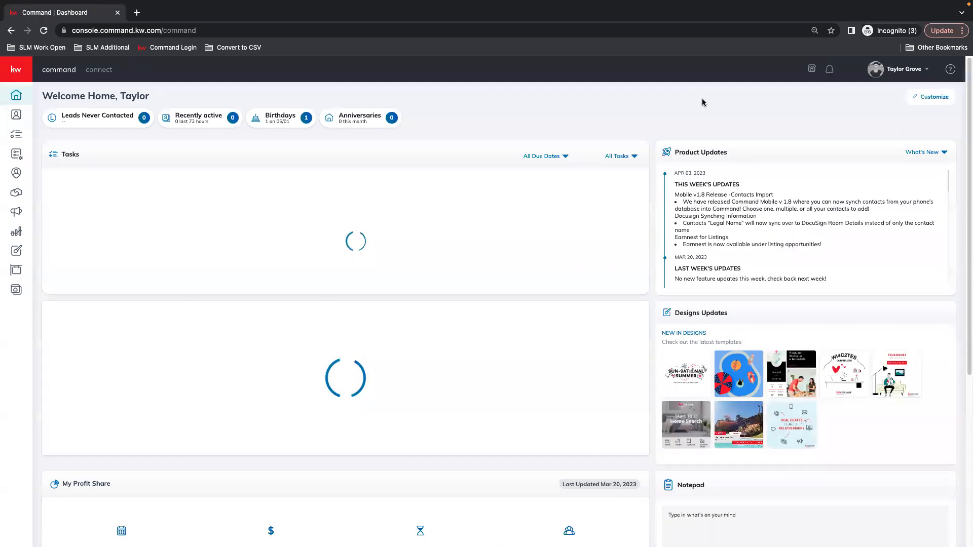
double_click(896, 69)
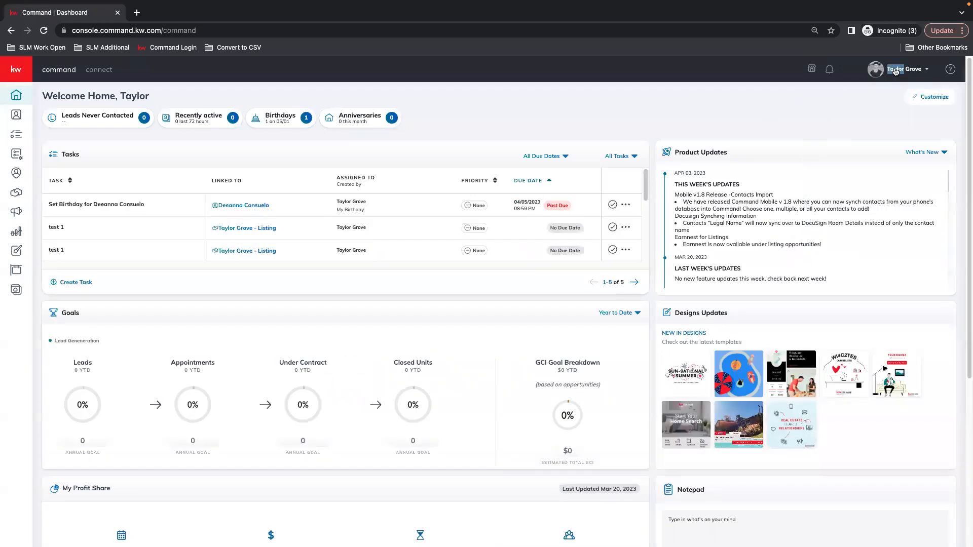
left_click(962, 30)
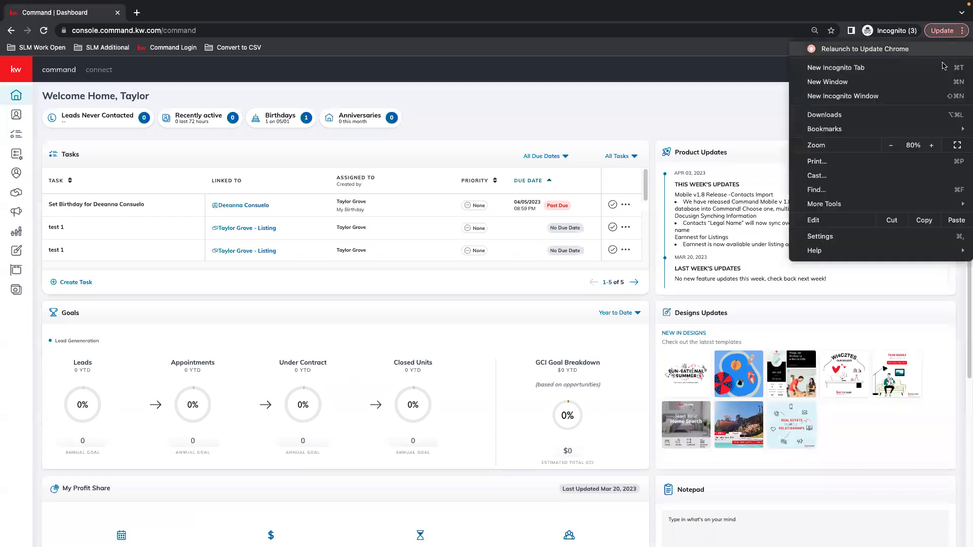
left_click(932, 145)
left_click(931, 145)
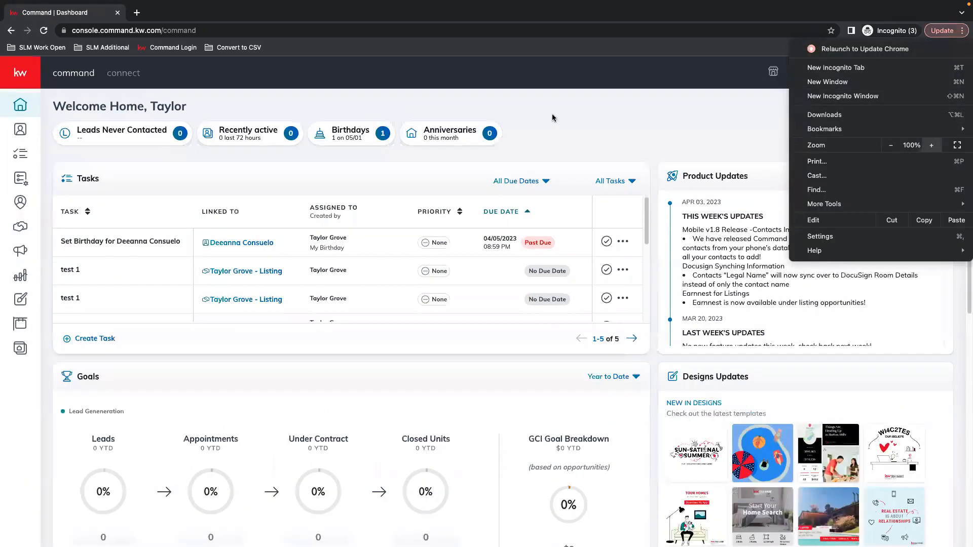
Open the account dropdown from the profile name at the top right.
key("Escape")
left_click(823, 128)
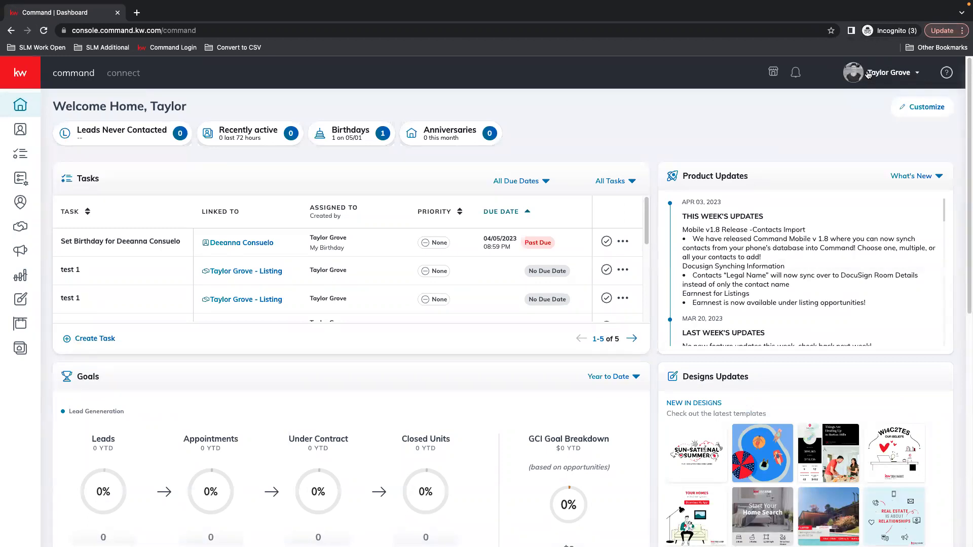
left_click(852, 75)
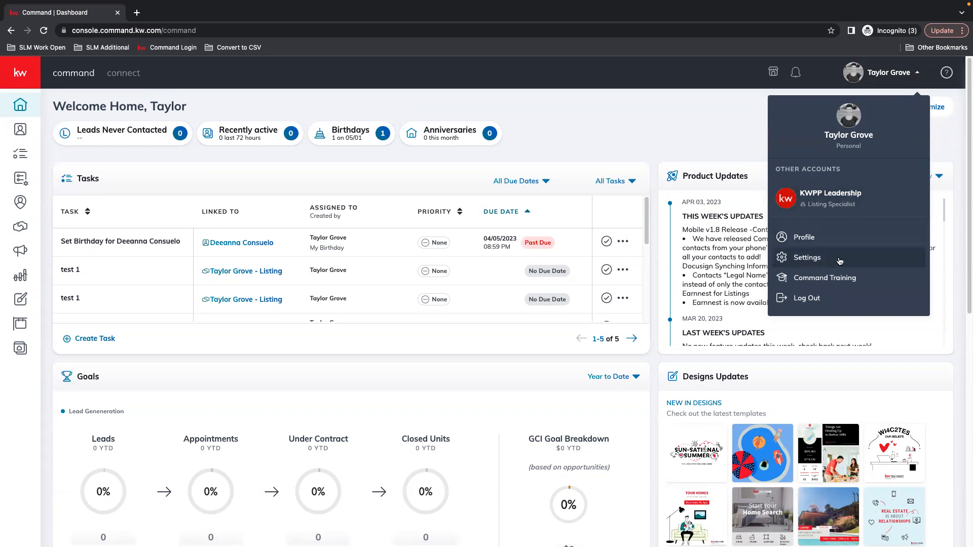
Go to Settings, then Connect Settings, then Marketing Profile from the account dropdown.
left_click(805, 258)
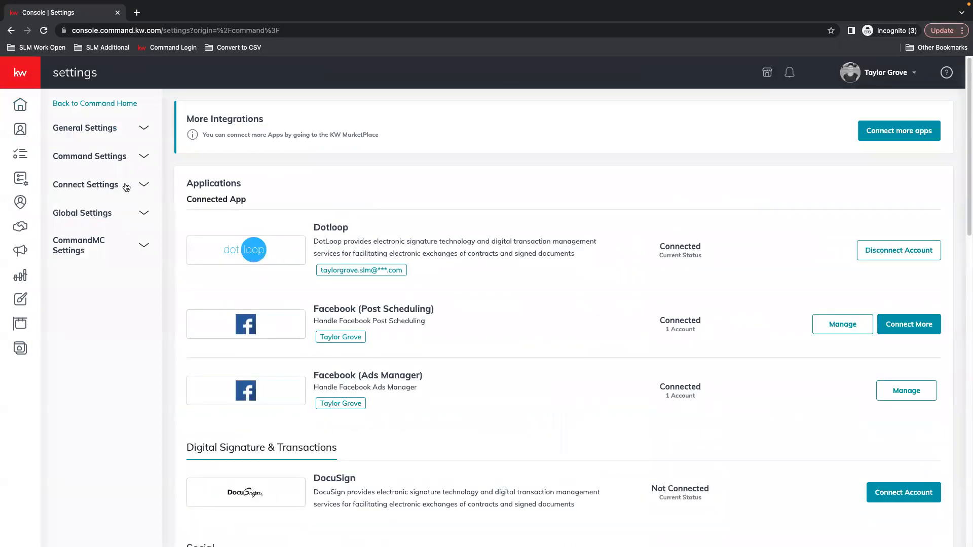
left_click(126, 186)
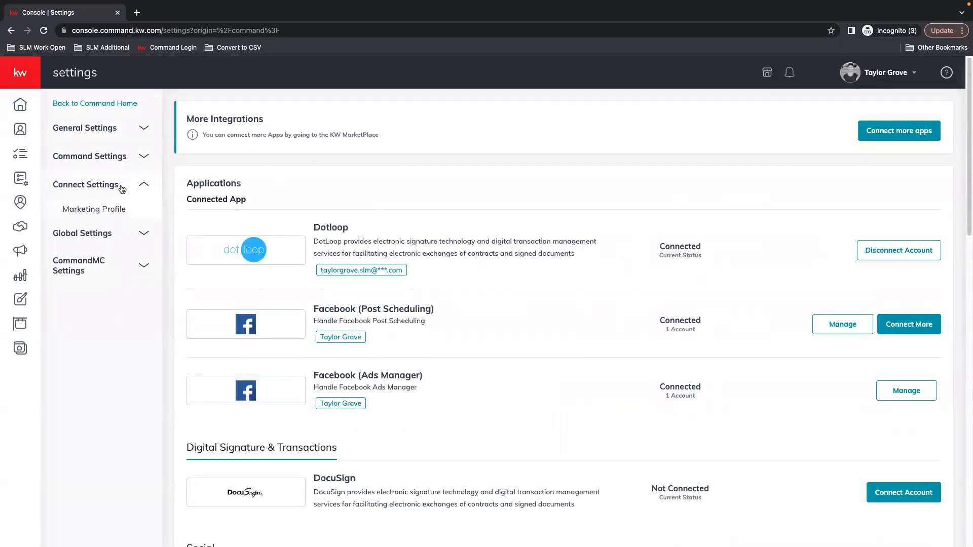
left_click(102, 212)
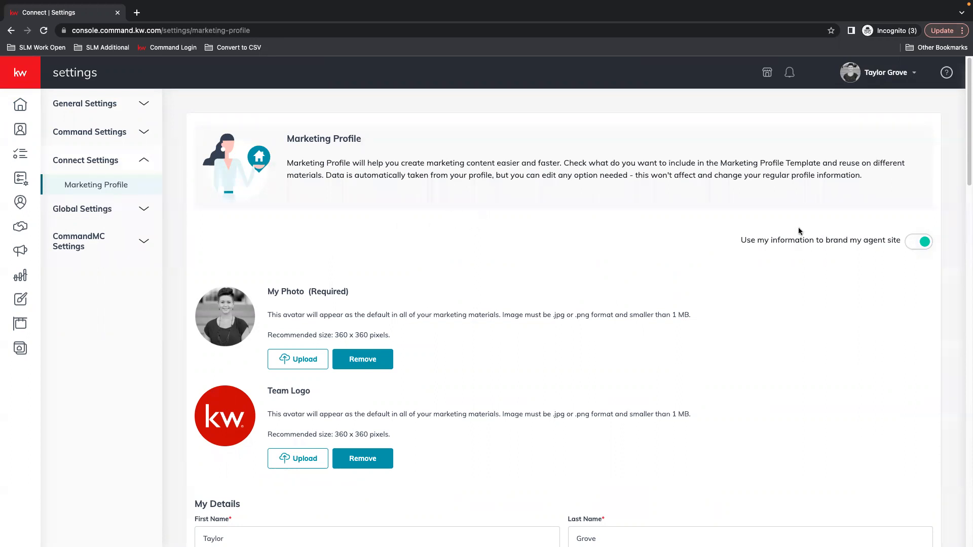
scroll(462, 351, "down", 2)
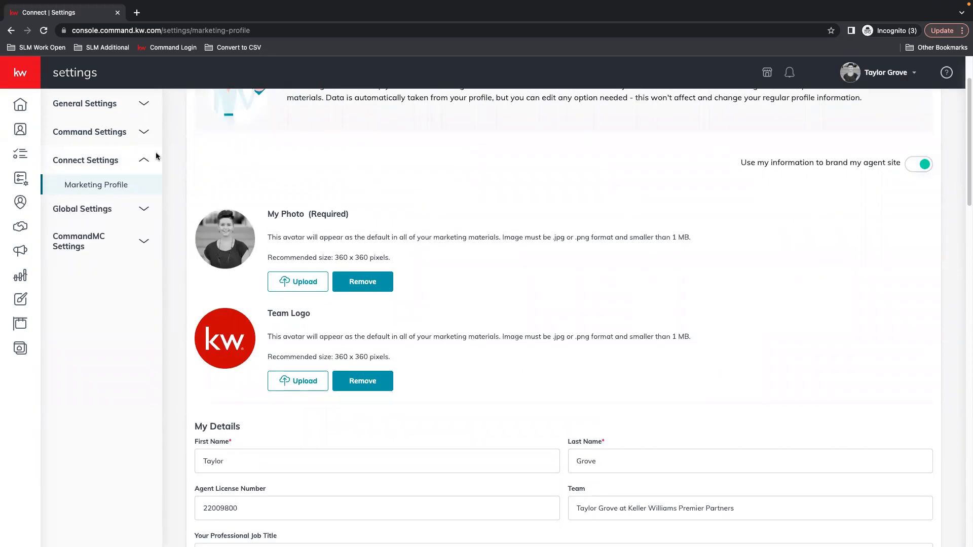
scroll(250, 245, "down", 2)
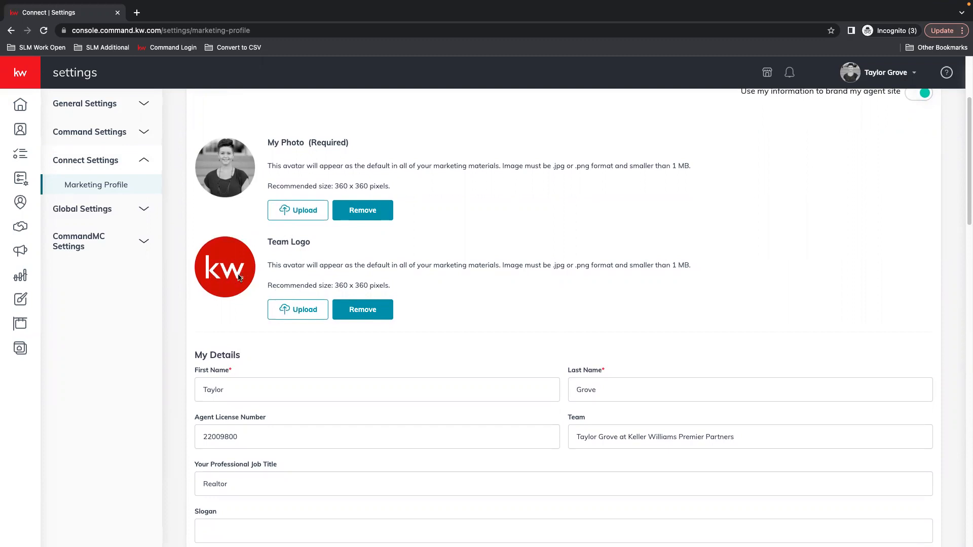
scroll(222, 287, "down", 1)
scroll(222, 286, "down", 1)
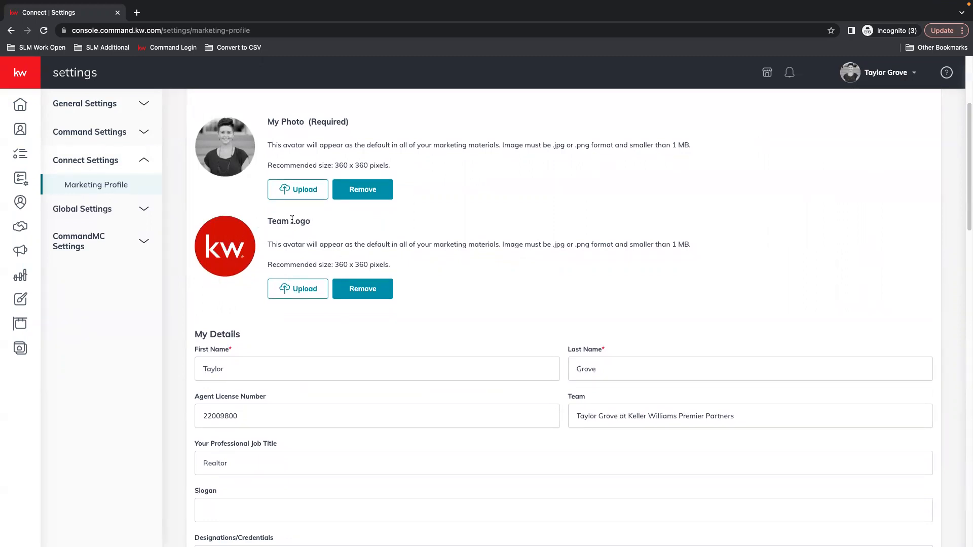
scroll(432, 236, "down", 2)
scroll(435, 227, "down", 1)
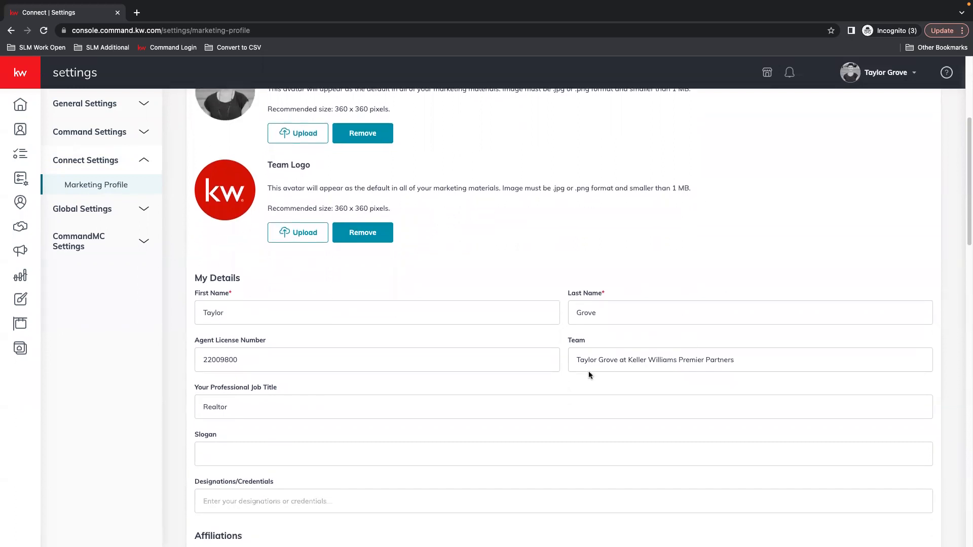
scroll(740, 325, "down", 6)
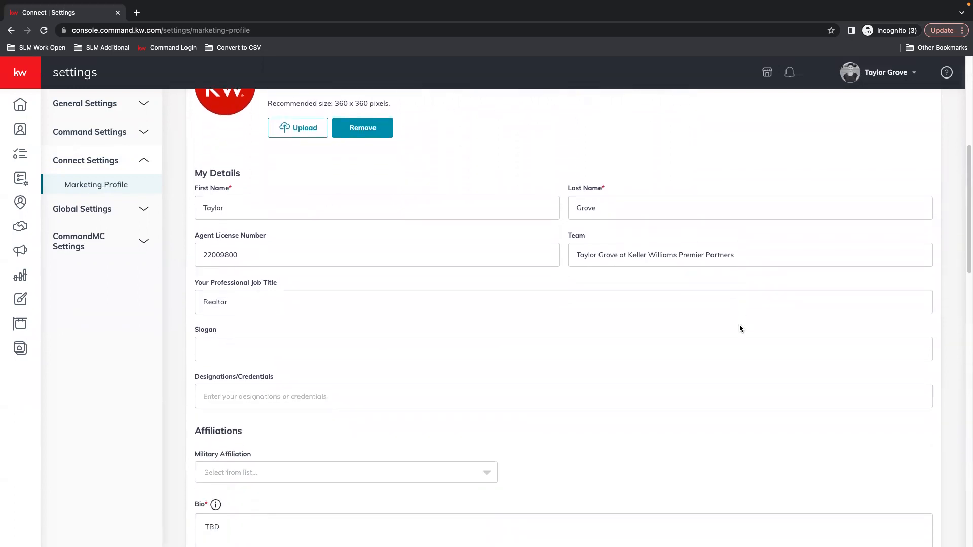
scroll(740, 324, "down", 4)
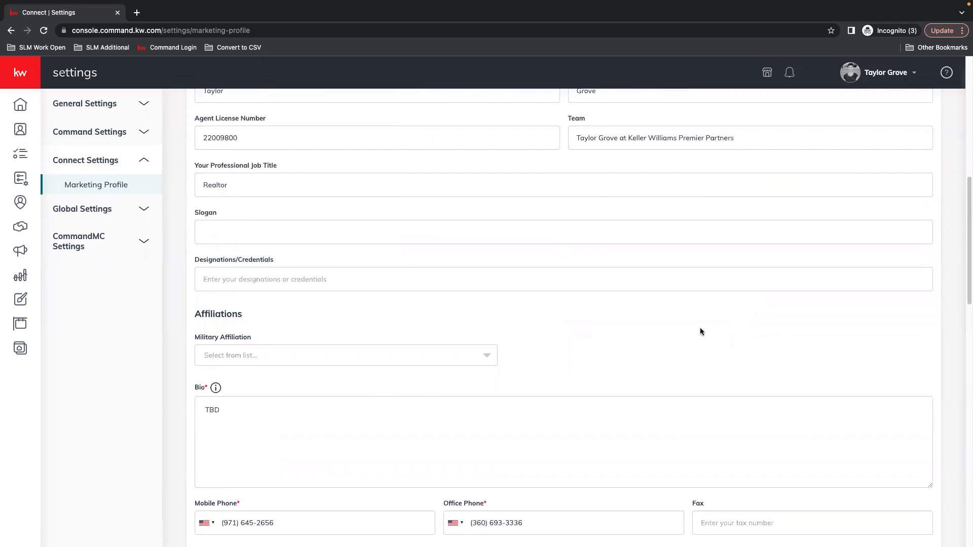
Replace the Mobile Phone number with the office phone number.
left_click(300, 235)
left_click(442, 282)
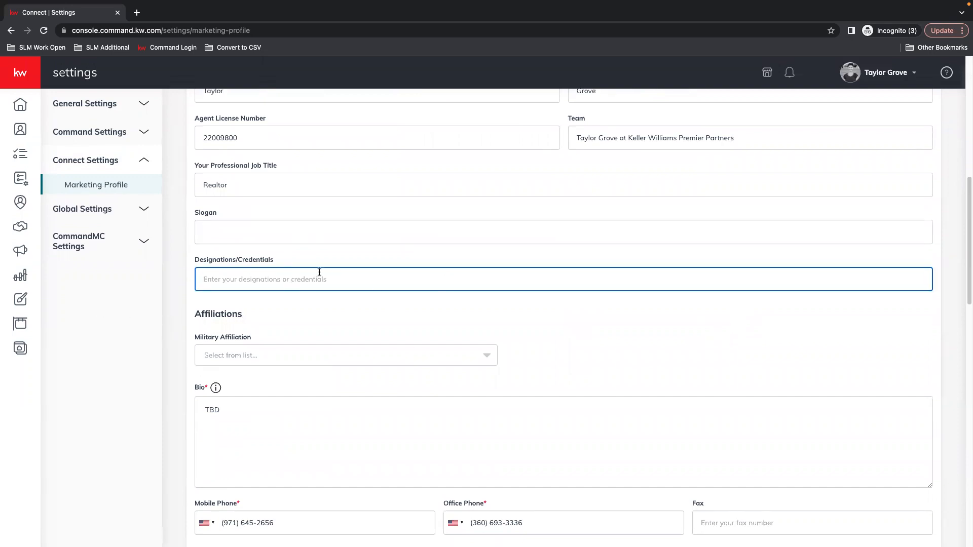
scroll(390, 315, "down", 3)
scroll(390, 315, "down", 3)
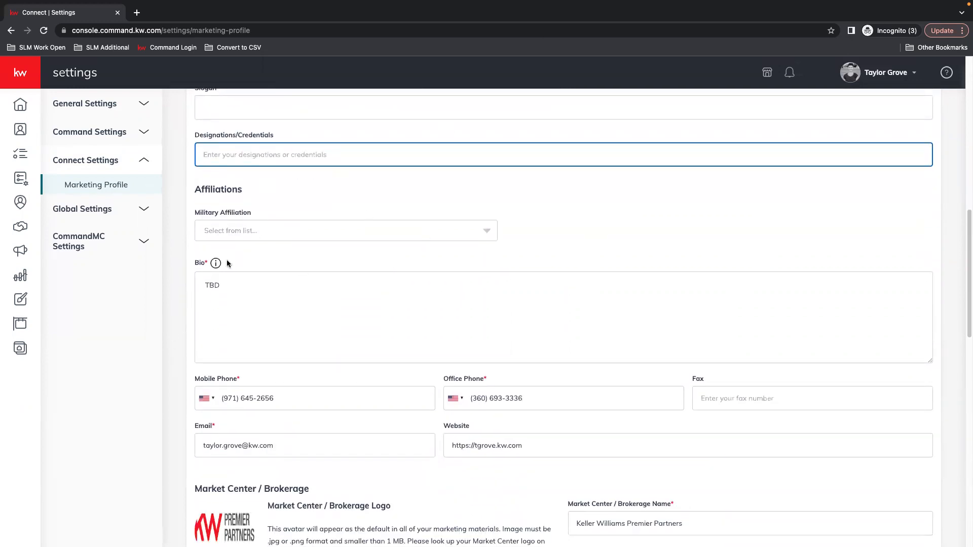
scroll(497, 328, "down", 3)
left_click_drag(319, 344, 196, 337)
left_click_drag(273, 350, 215, 339)
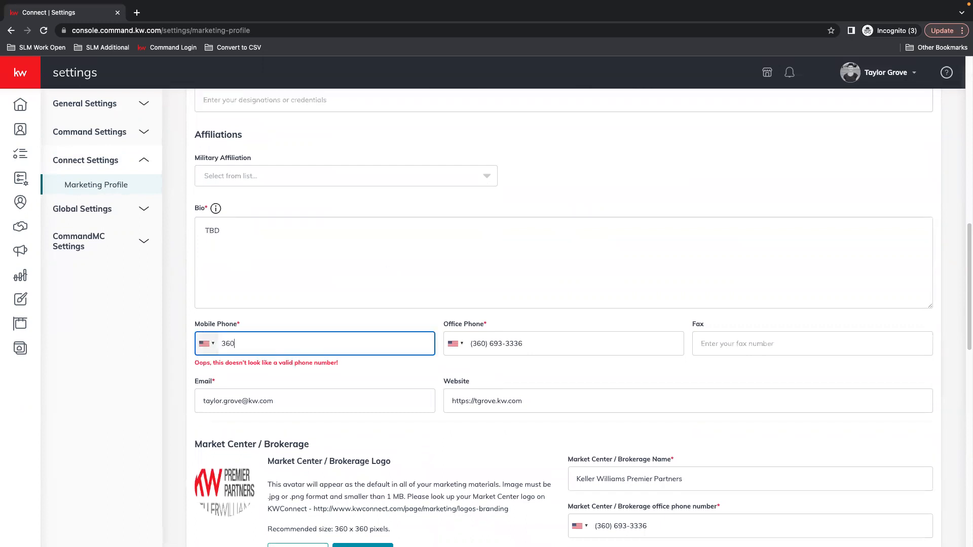
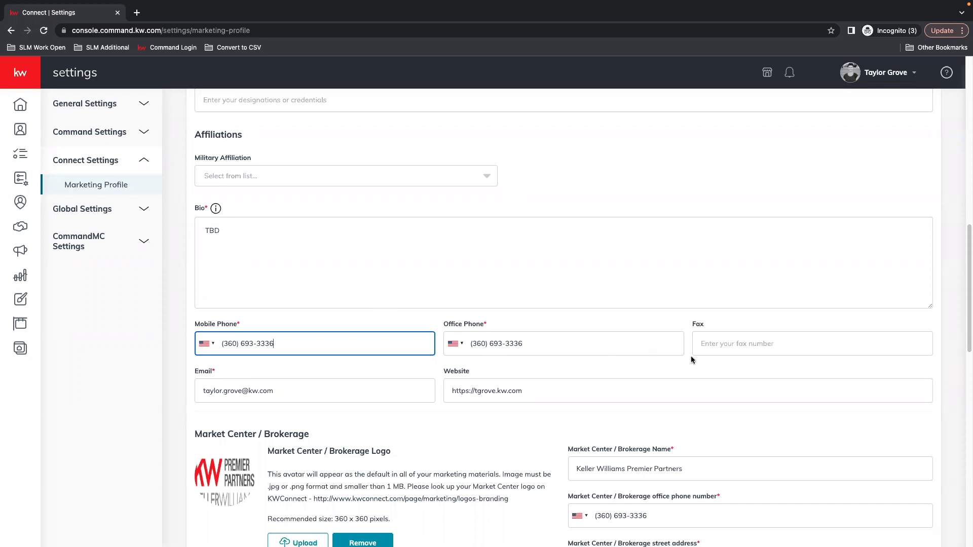
Review the Market Center / Brokerage section showing Keller Williams Premier Partners and its legal footer.
scroll(709, 304, "down", 3)
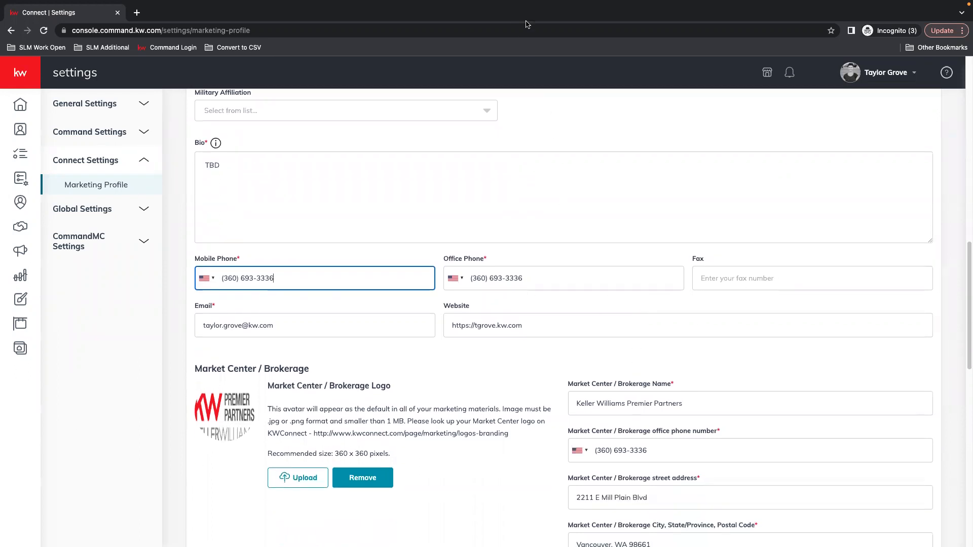
scroll(637, 311, "down", 3)
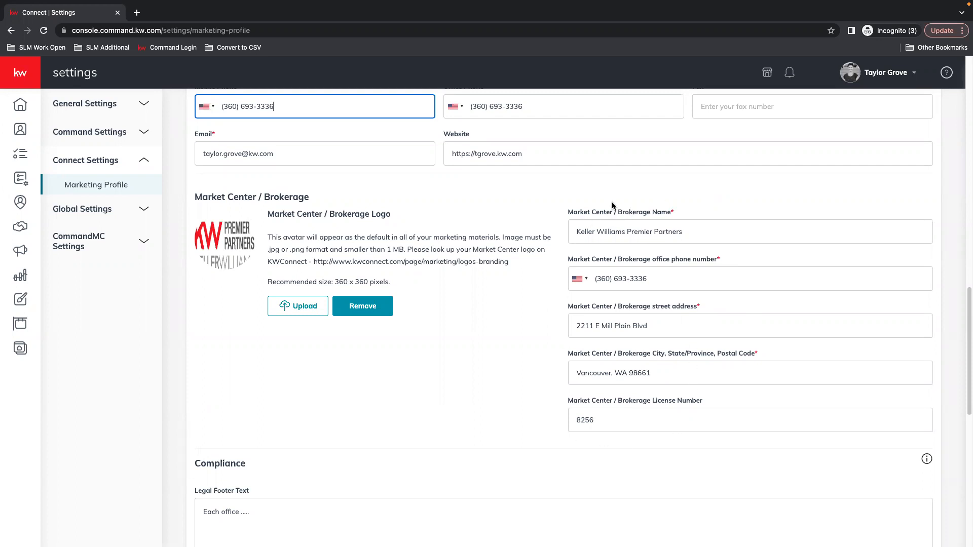
scroll(653, 357, "down", 3)
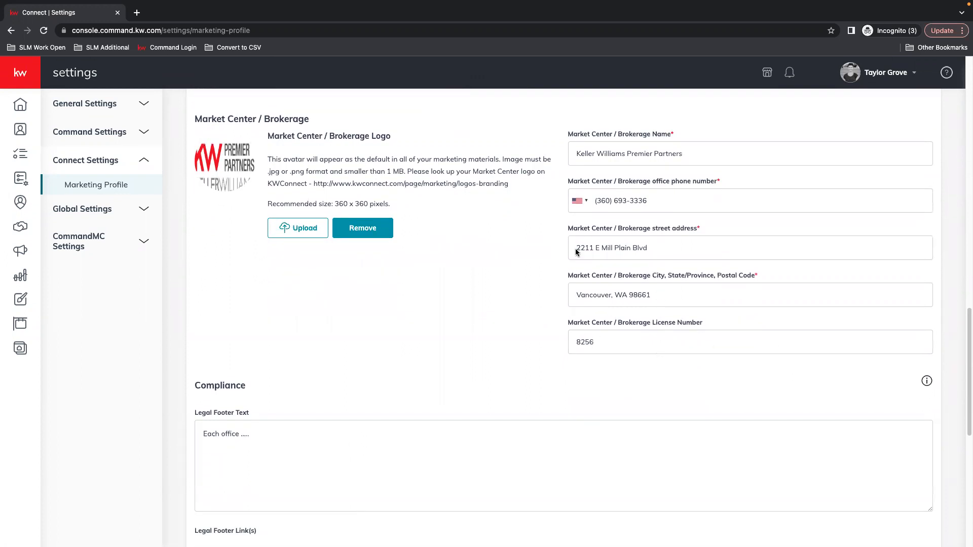
scroll(655, 340, "down", 1)
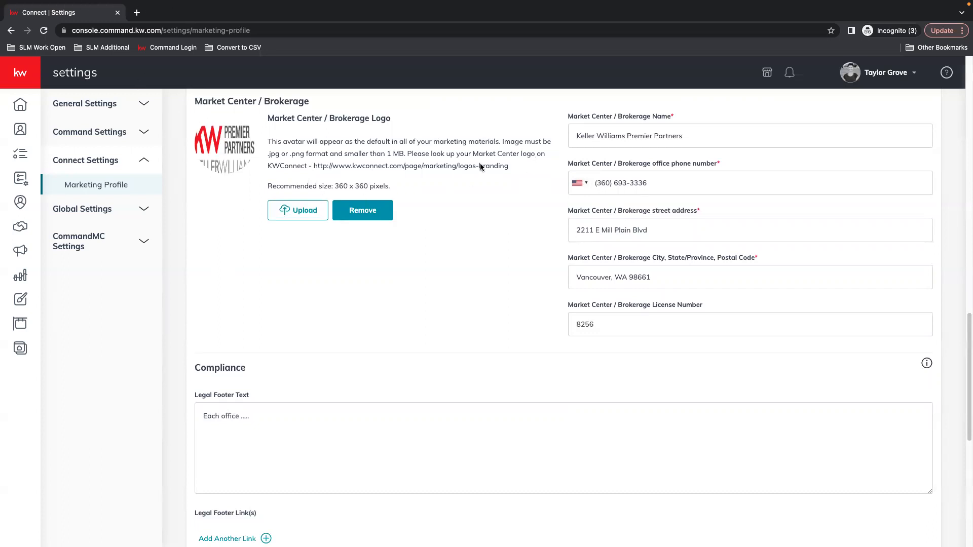
scroll(480, 170, "down", 3)
scroll(482, 166, "up", 5)
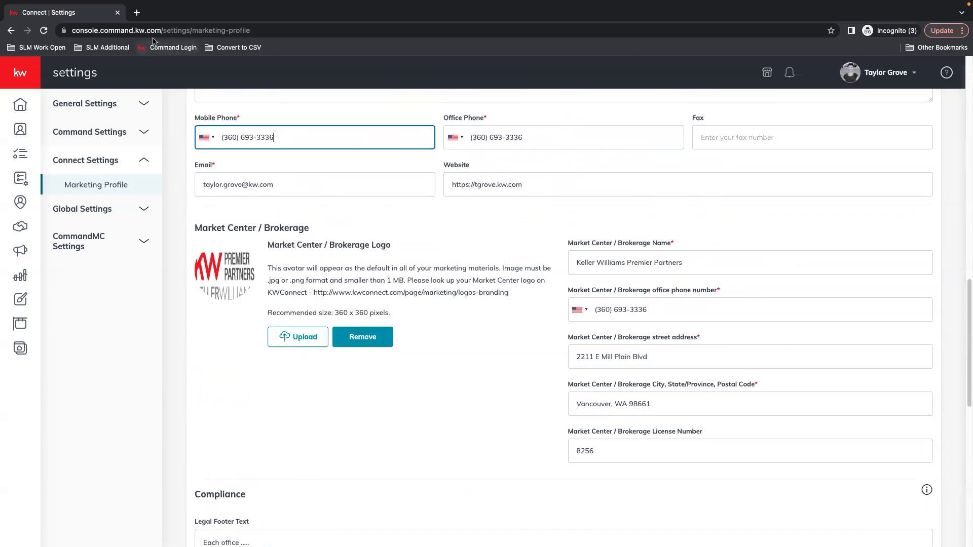
Open mykw.kw.com/kwintranet/ in a new tab and log out of the other MyKW account.
left_click(137, 14)
type("mykw.kw.com/kwintranet/")
key("Return")
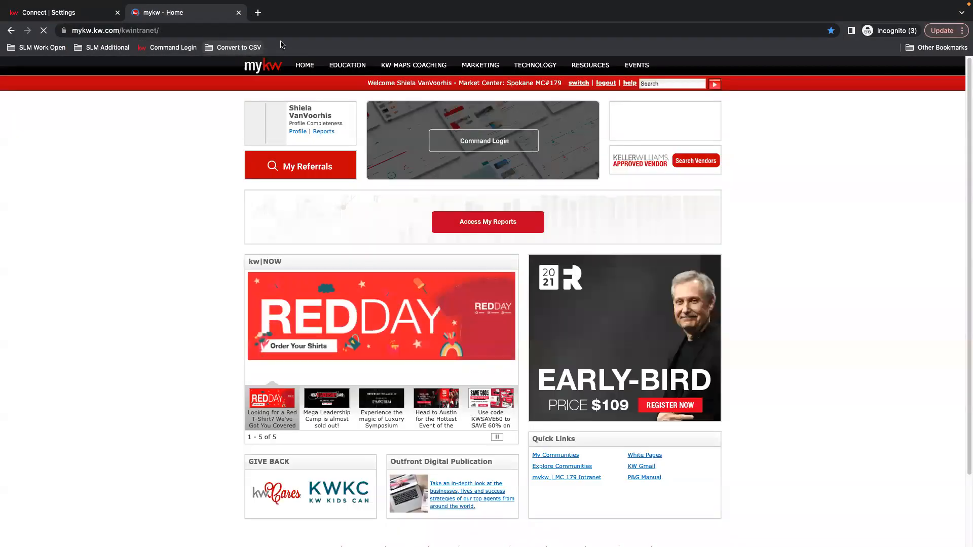
left_click(605, 83)
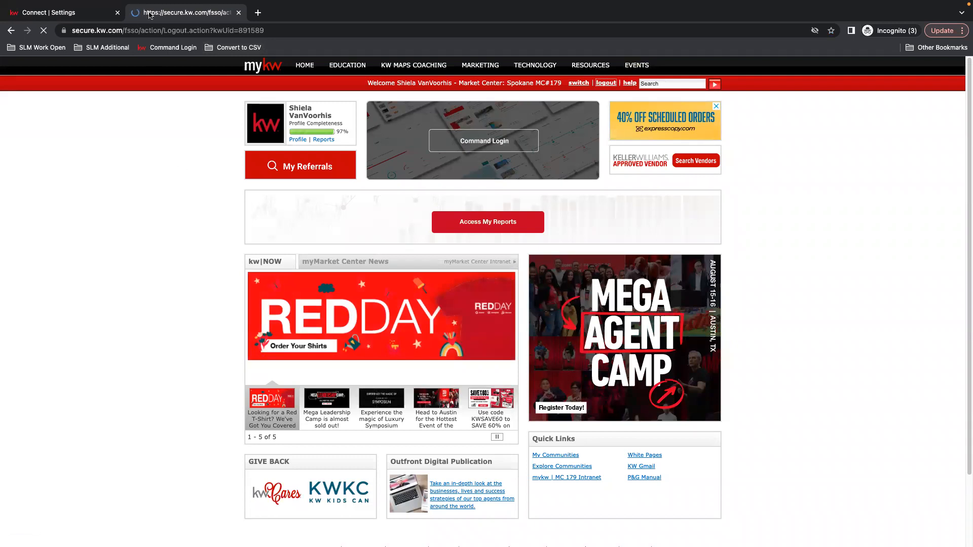
left_click(486, 220)
Sign in with the agent's username and password, then load the copied intranet link.
key("Tab")
type("••••••••••")
key("Return")
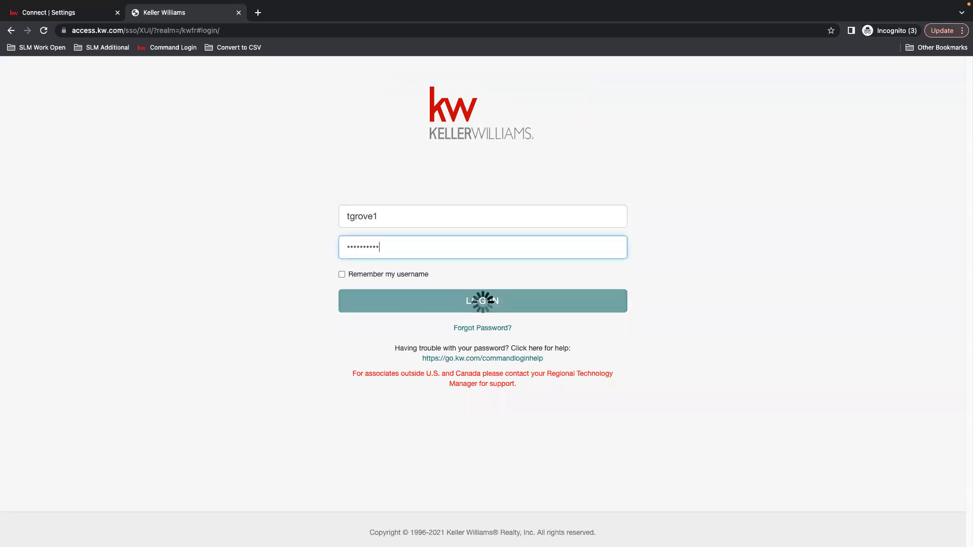
left_click(239, 32)
key("ctrl+v")
key("Return")
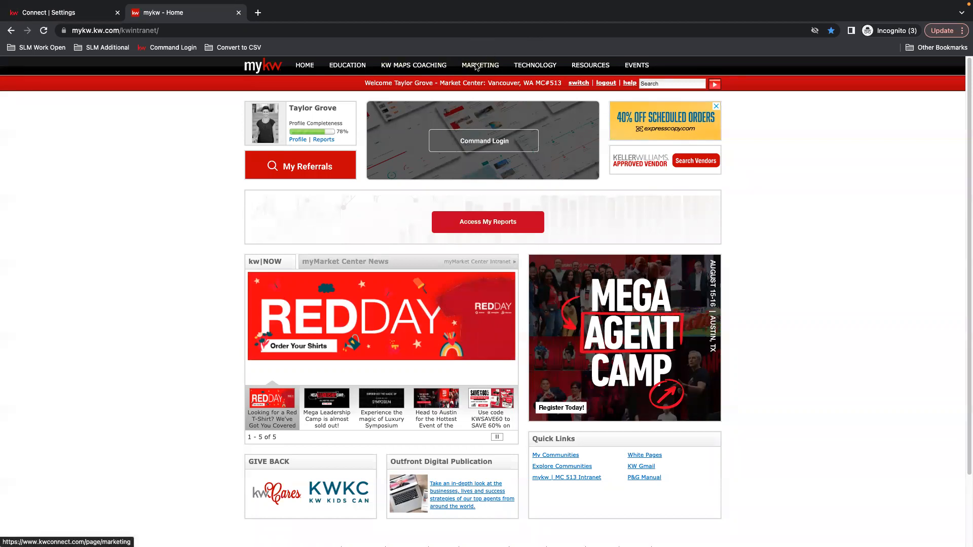
Search Logos and Branding for market center 513 and download the Premier Partners logo zip.
left_click(485, 69)
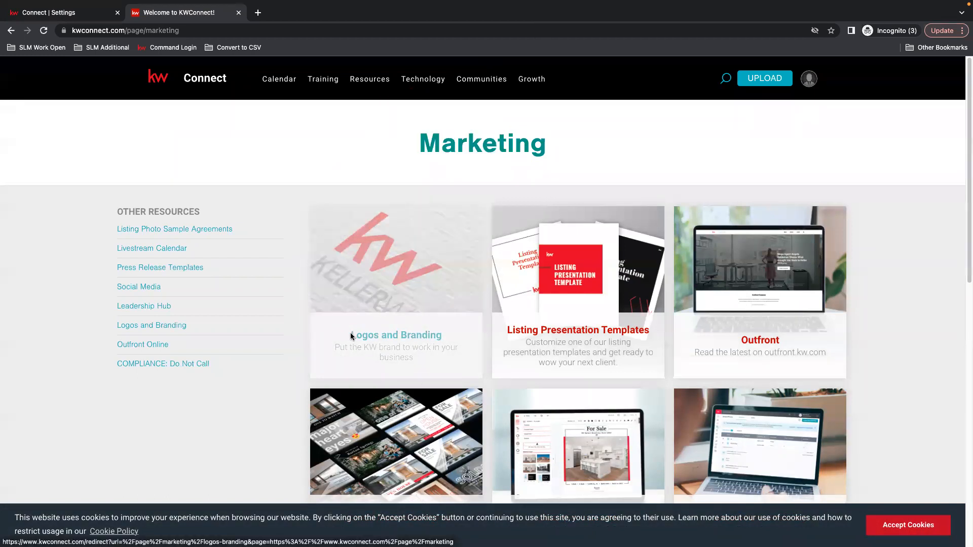
left_click(371, 336)
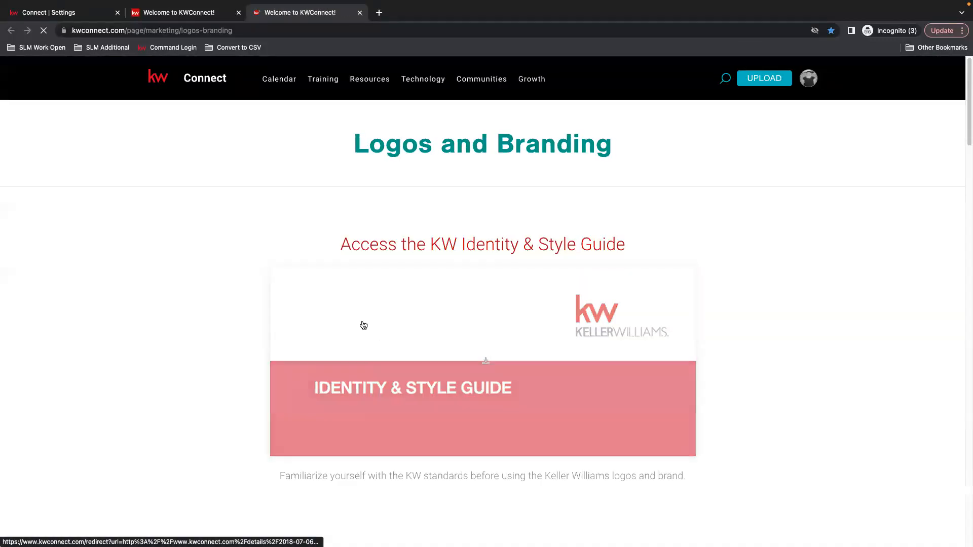
scroll(821, 282, "down", 10)
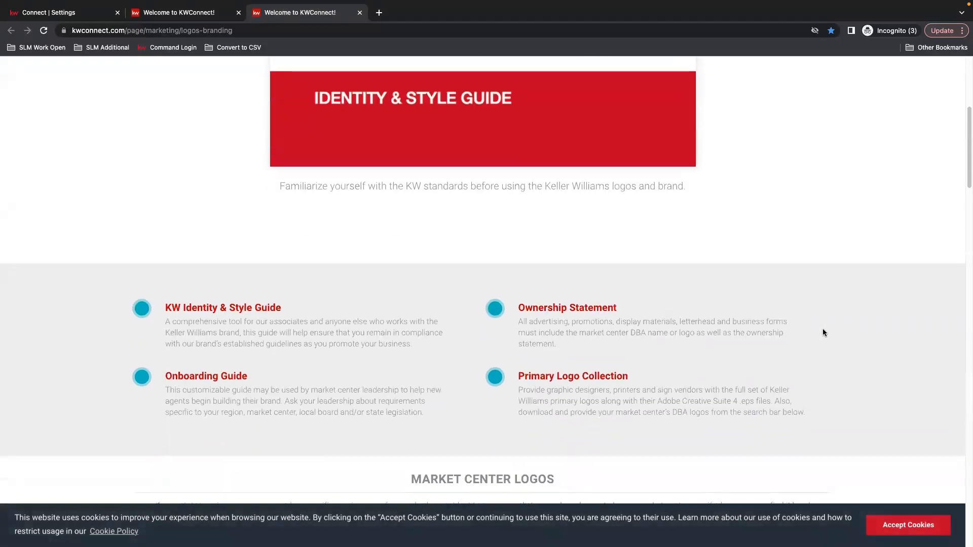
scroll(822, 329, "down", 6)
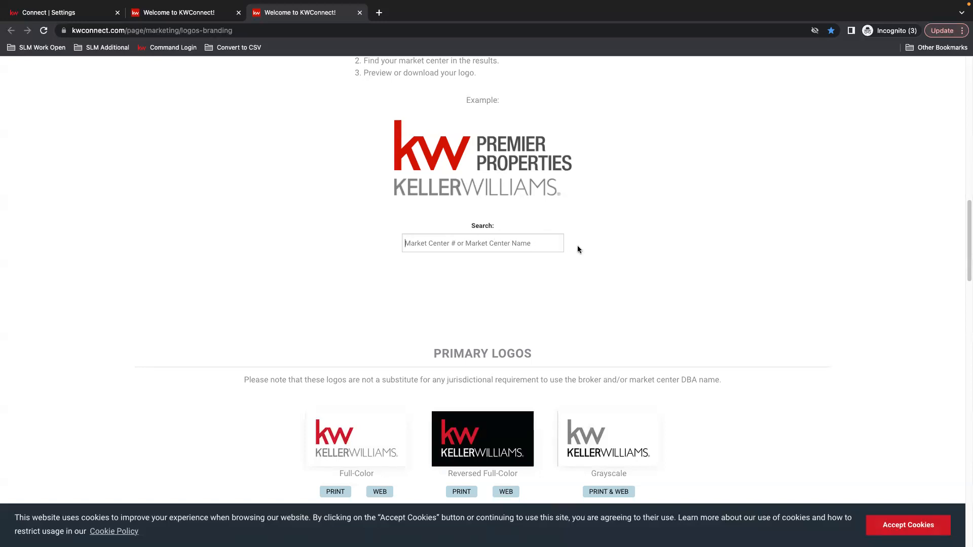
type("513")
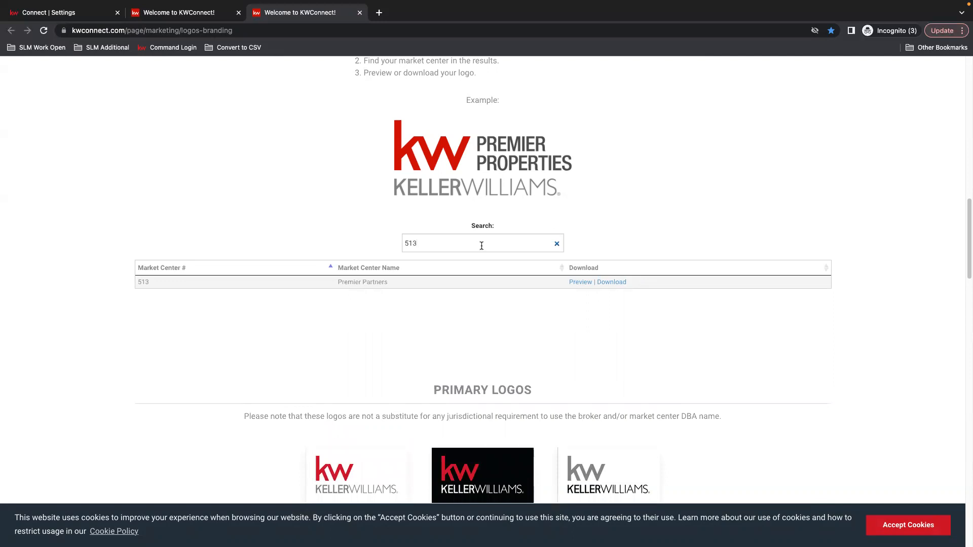
left_click(618, 286)
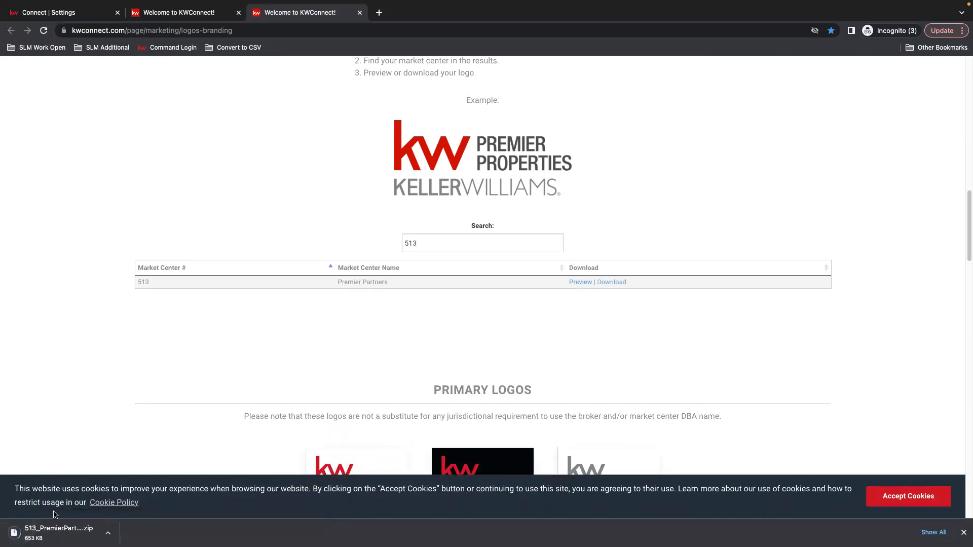
Unzip the 513_PremierPartners package and inspect the Black_White reversed and grayscale logos.
left_click(32, 531)
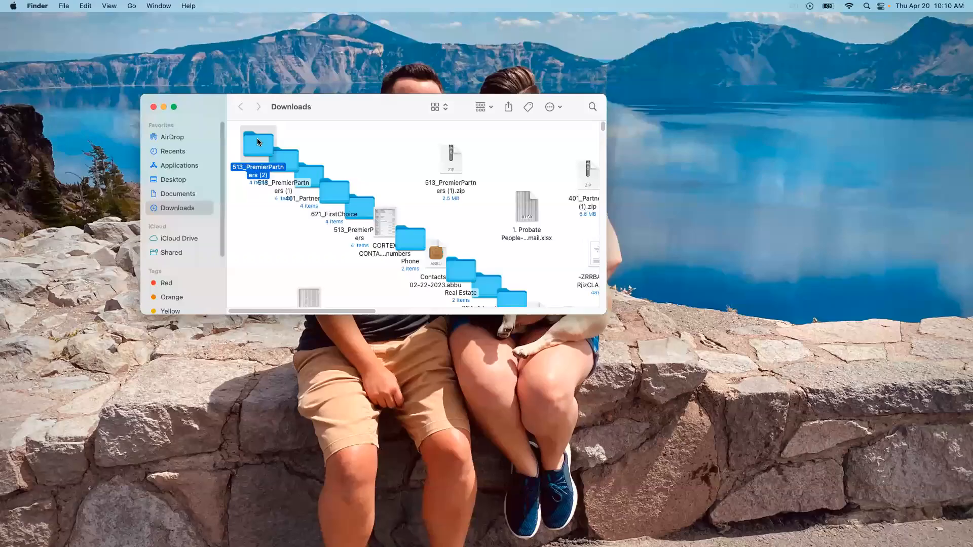
double_click(258, 141)
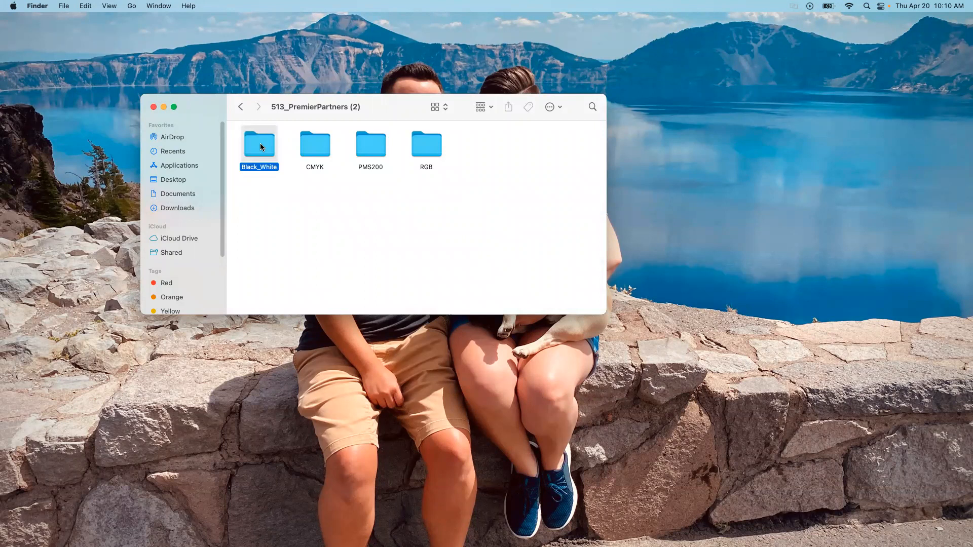
double_click(260, 145)
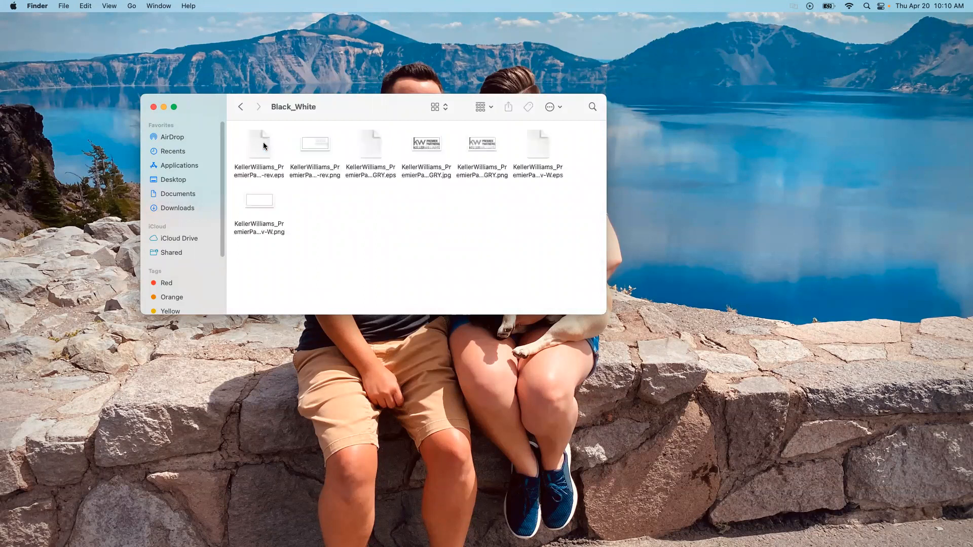
left_click(319, 141)
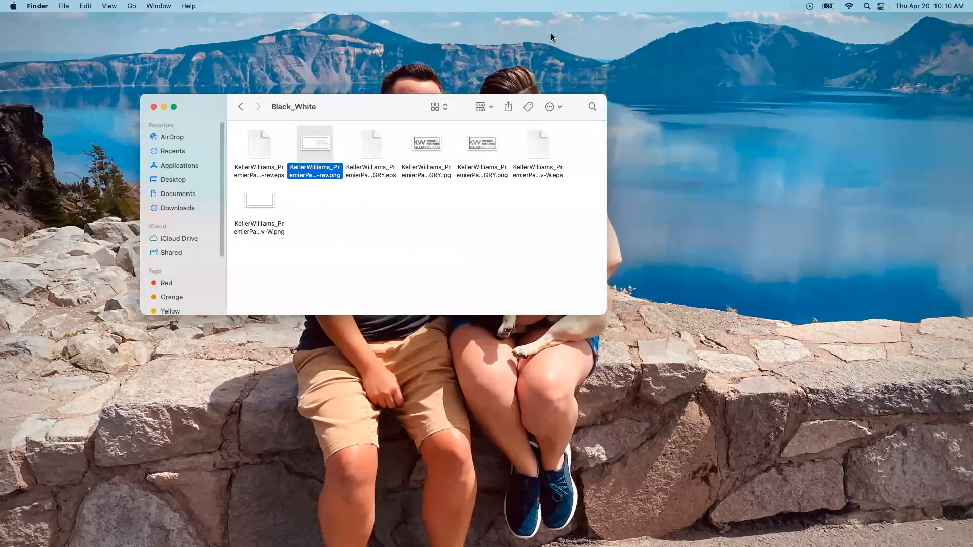
left_click(426, 142)
left_click(480, 144)
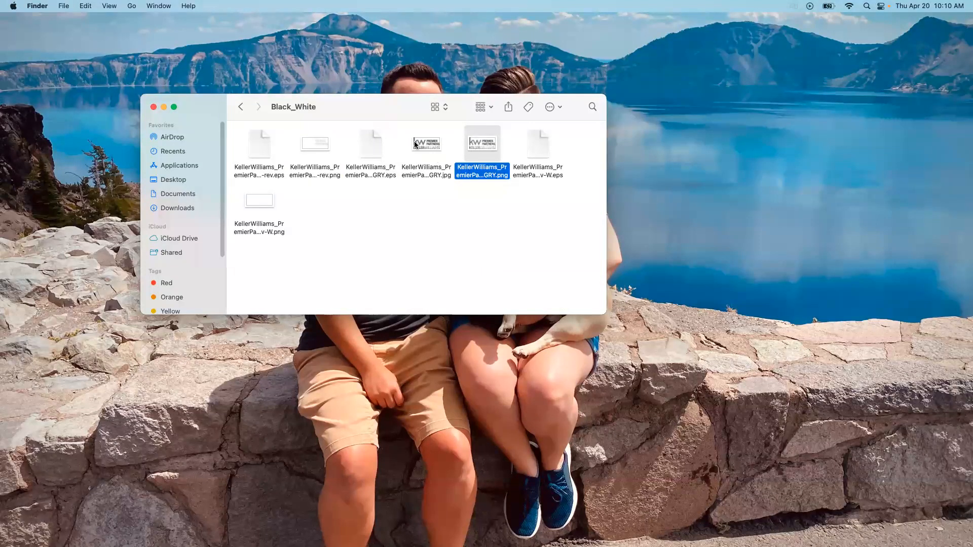
left_click(241, 106)
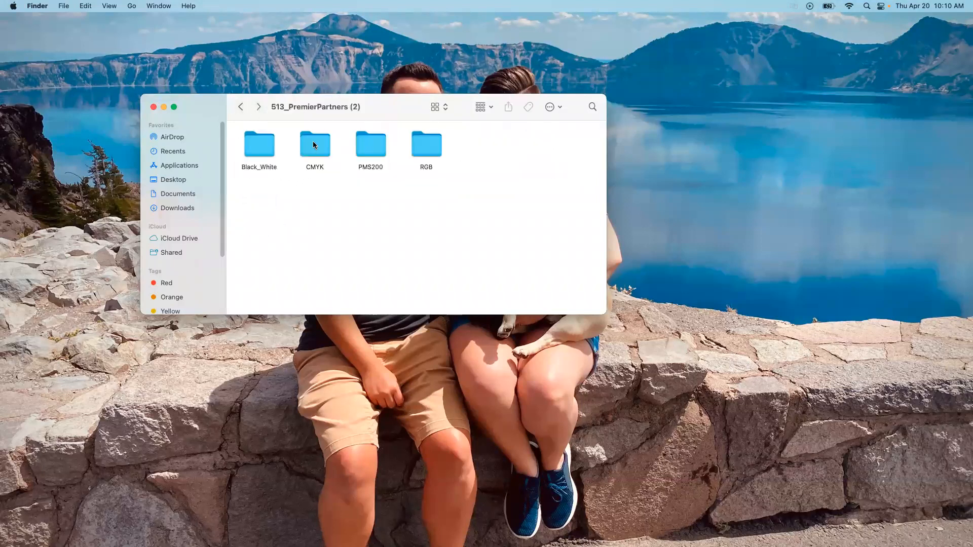
Inspect the CMYK folder's reversed PNG, JPG and PNG logos, returning to KWConnect.
double_click(319, 137)
left_click(324, 144)
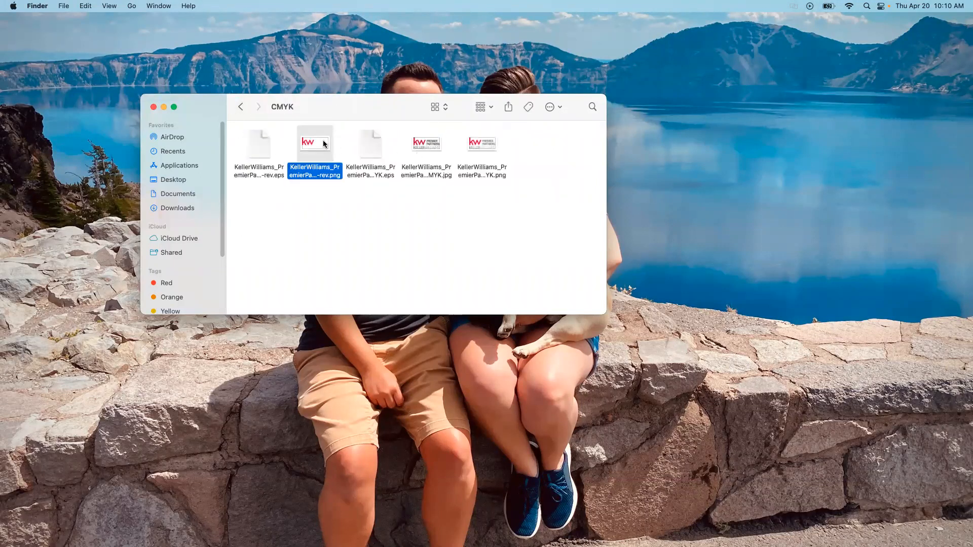
left_click(437, 145)
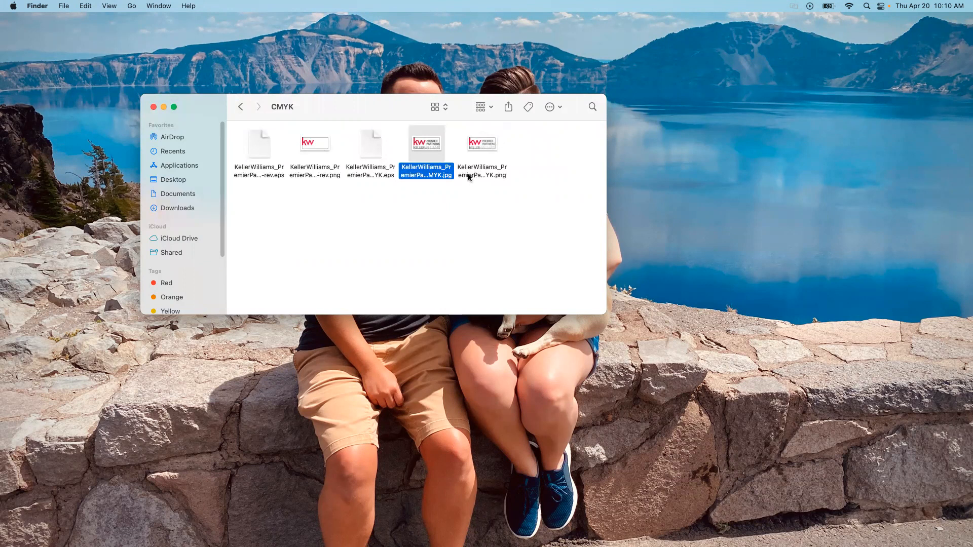
left_click(489, 149)
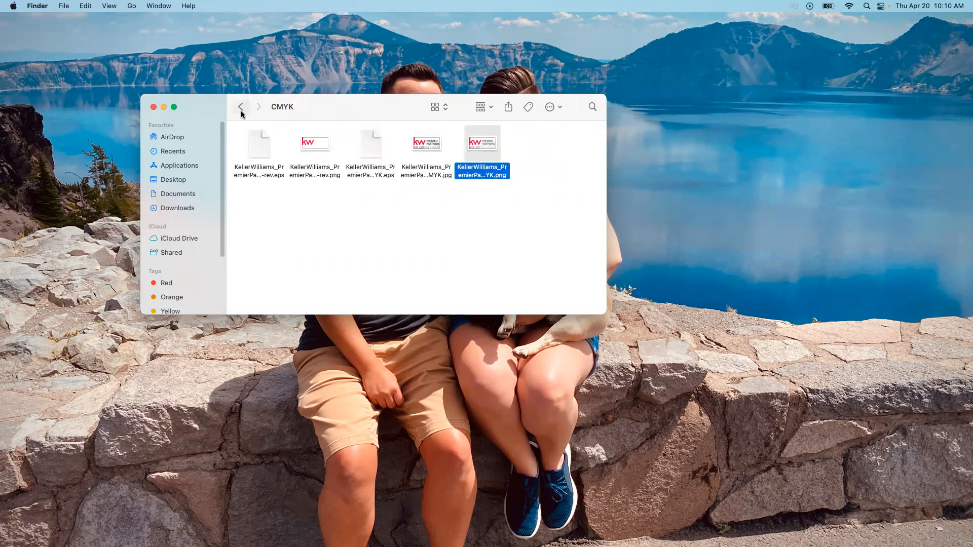
mouse_move(675, 535)
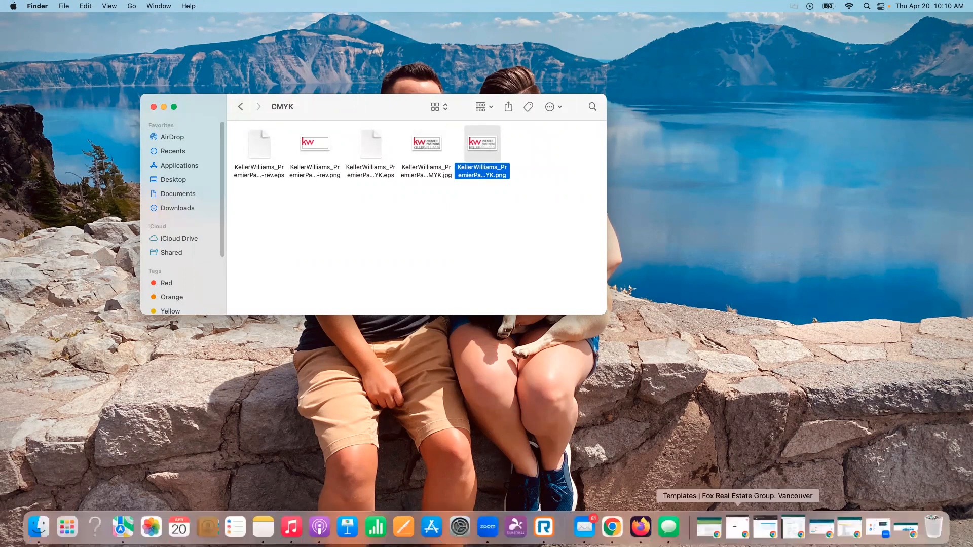
left_click(615, 534)
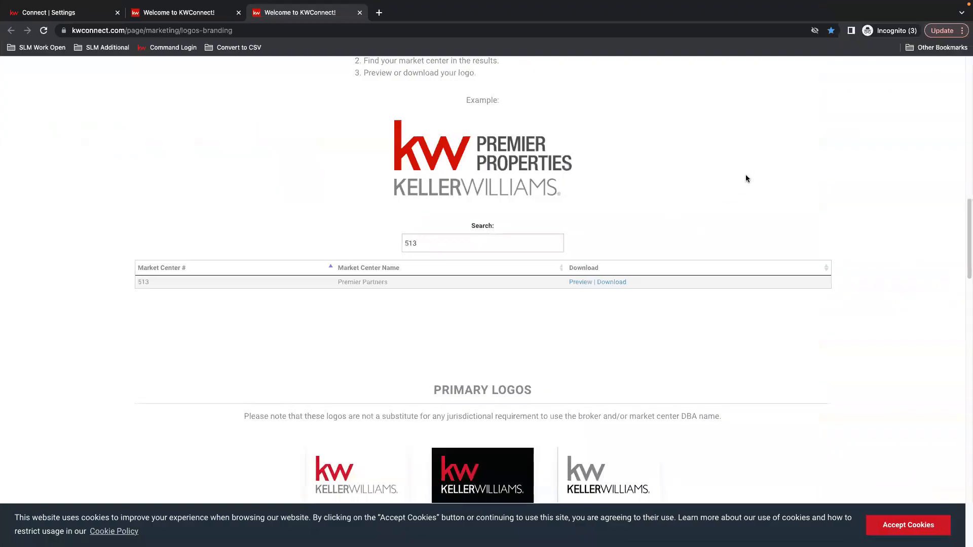
Scroll through the logo sections, then close the Logos and Branding tab.
scroll(653, 276, "down", 3)
scroll(752, 284, "down", 8)
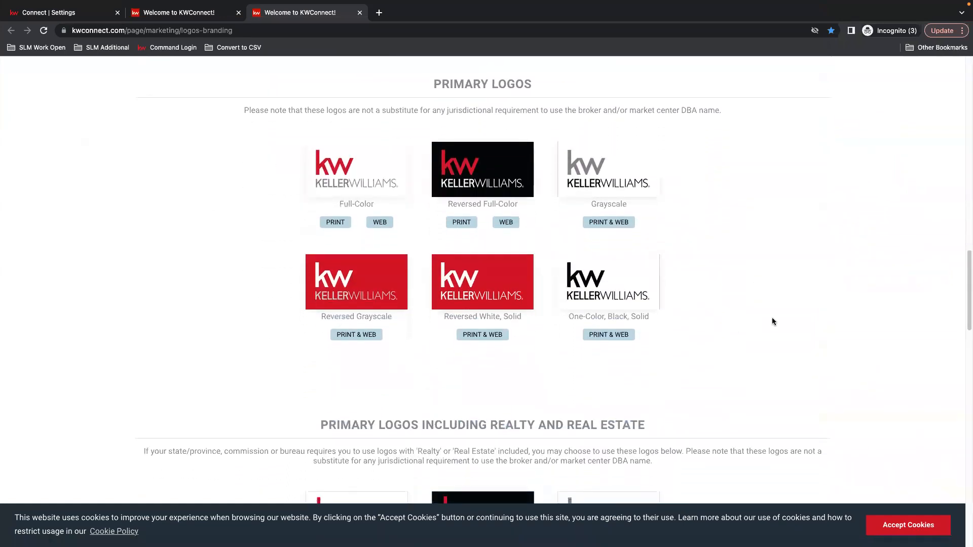
scroll(771, 318, "down", 3)
scroll(770, 314, "down", 1)
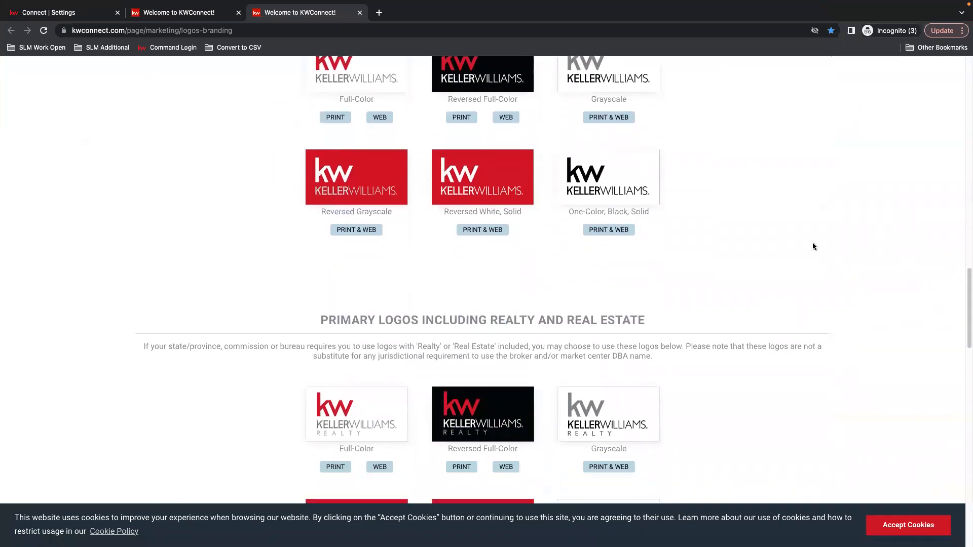
scroll(634, 441, "down", 20)
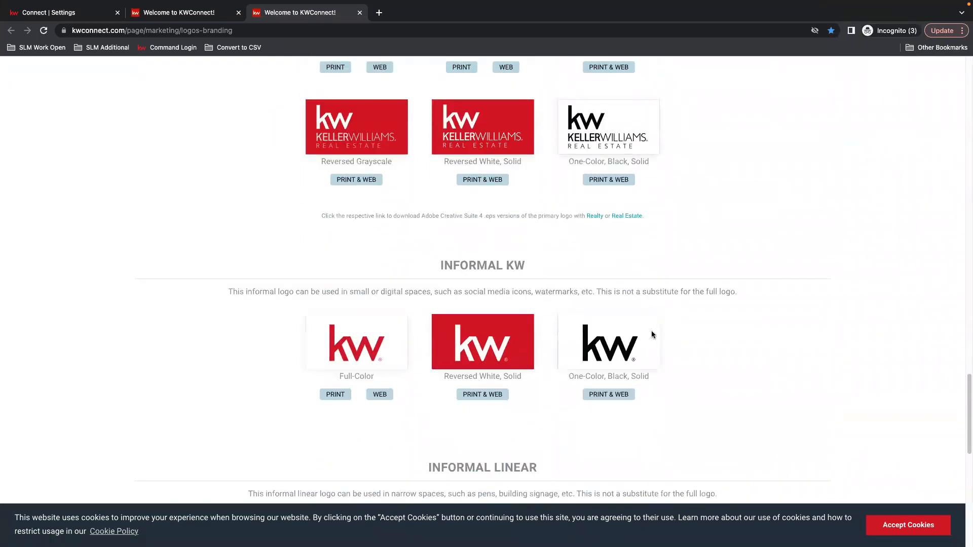
scroll(724, 370, "down", 11)
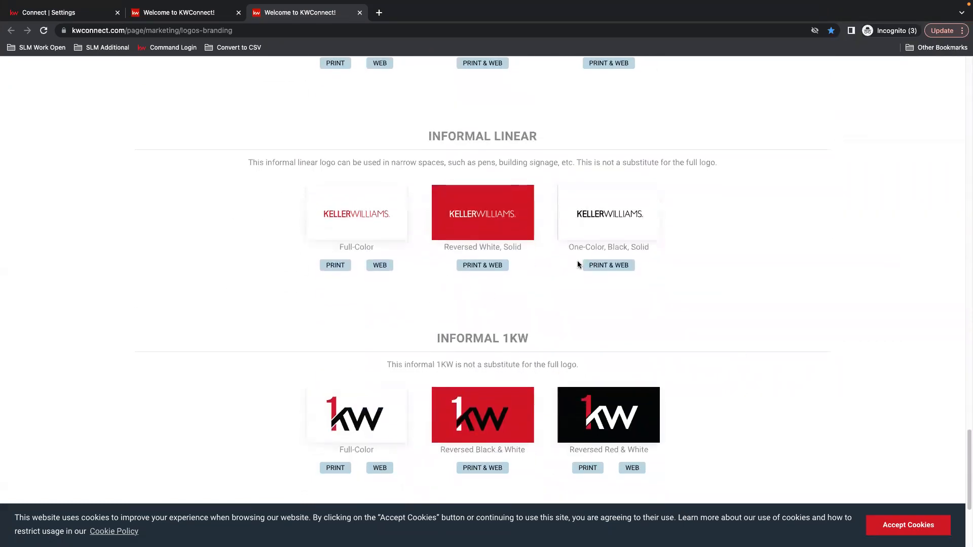
scroll(721, 318, "down", 7)
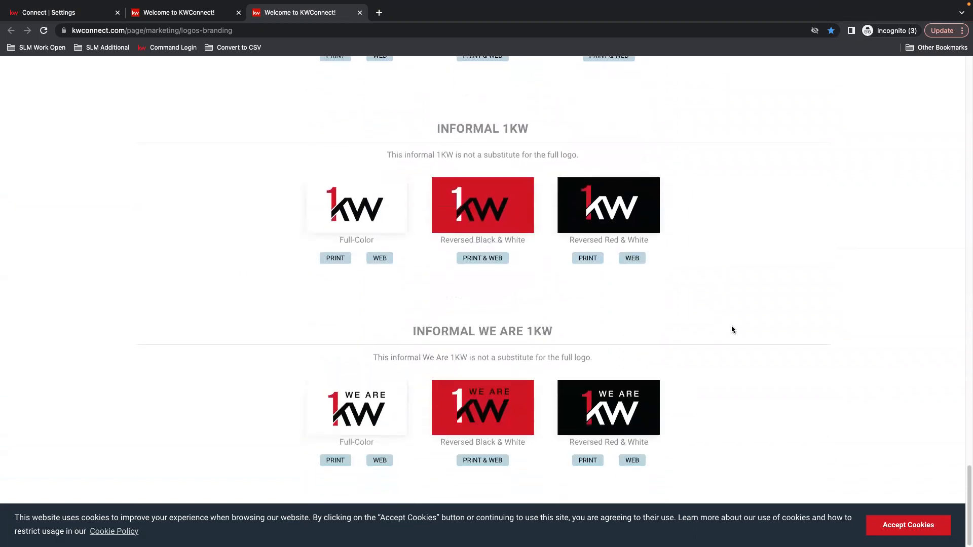
scroll(561, 144, "up", 3)
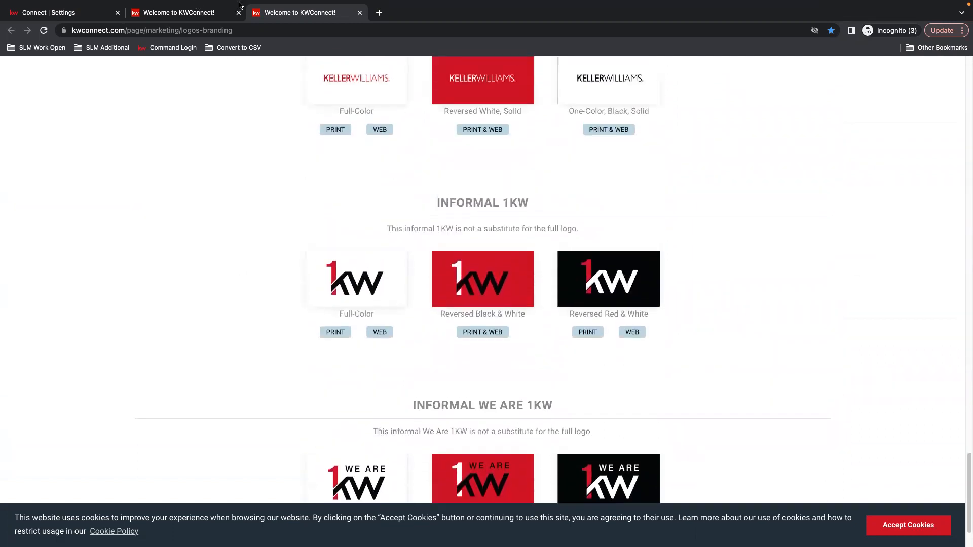
left_click(360, 13)
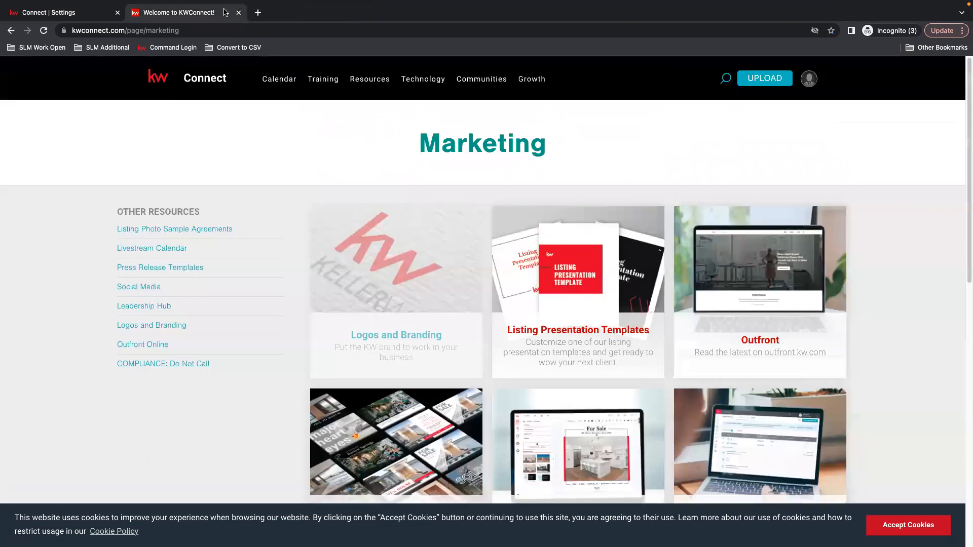
Close the intranet tab and review the Legal Footer Text in the Marketing Profile.
left_click(238, 13)
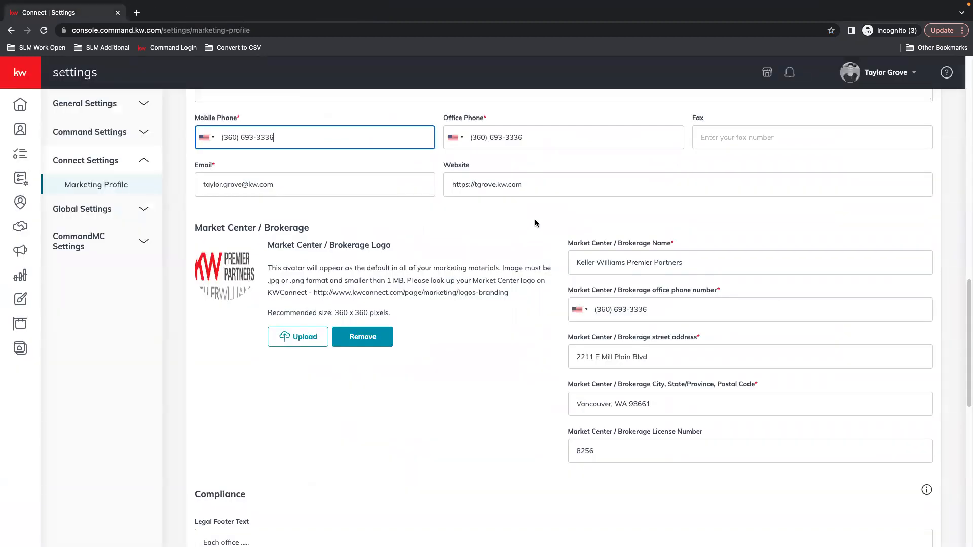
scroll(506, 233, "down", 7)
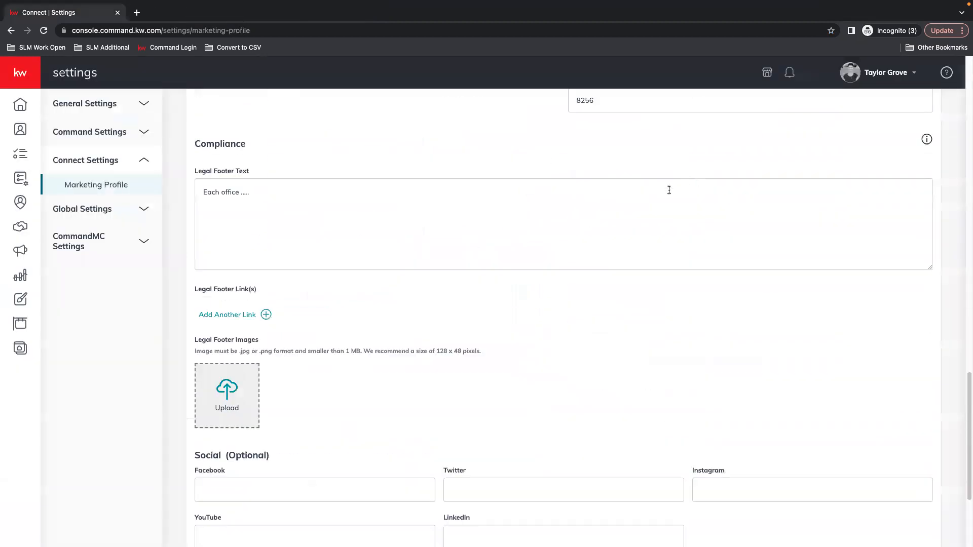
left_click(249, 202)
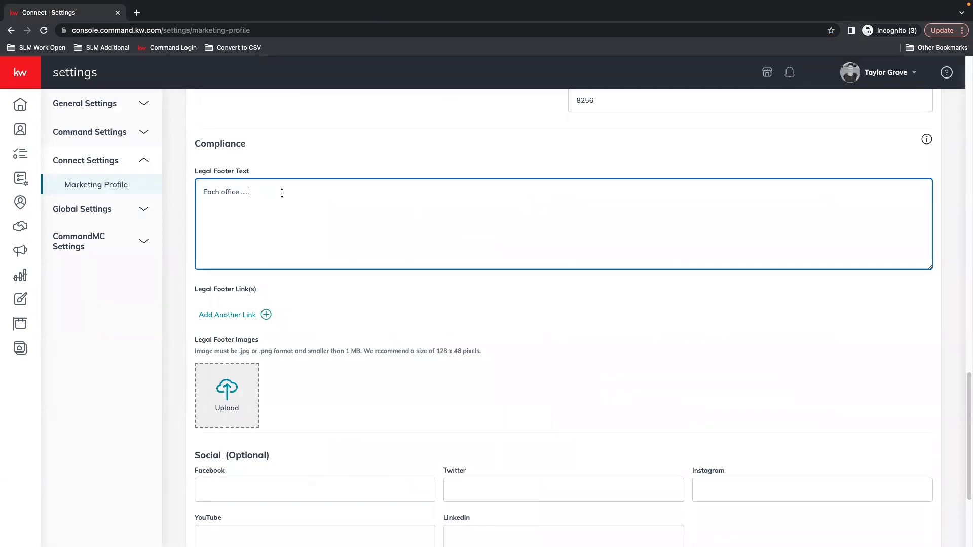
left_click(201, 191)
left_click(379, 198)
Add a legal footer link row, then delete the empty row again.
left_click(217, 315)
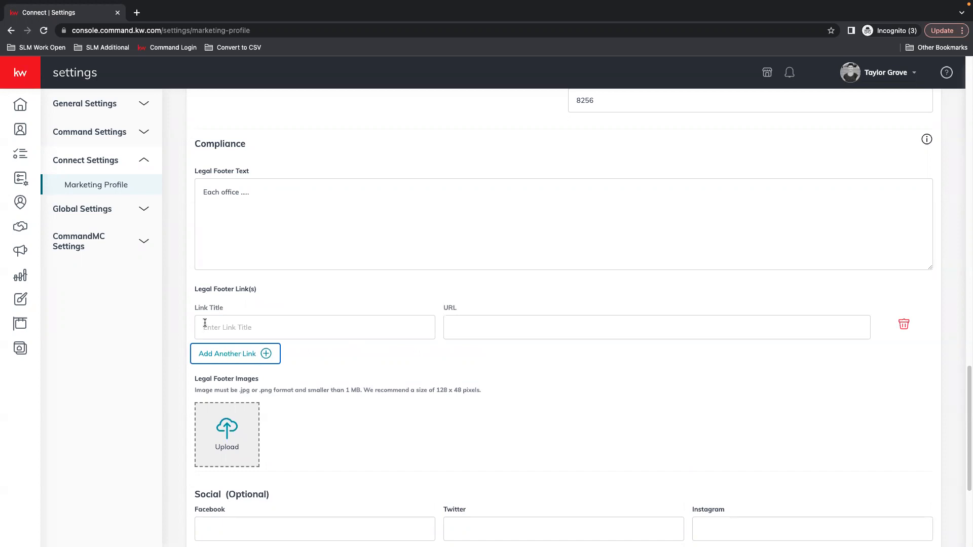
left_click(204, 325)
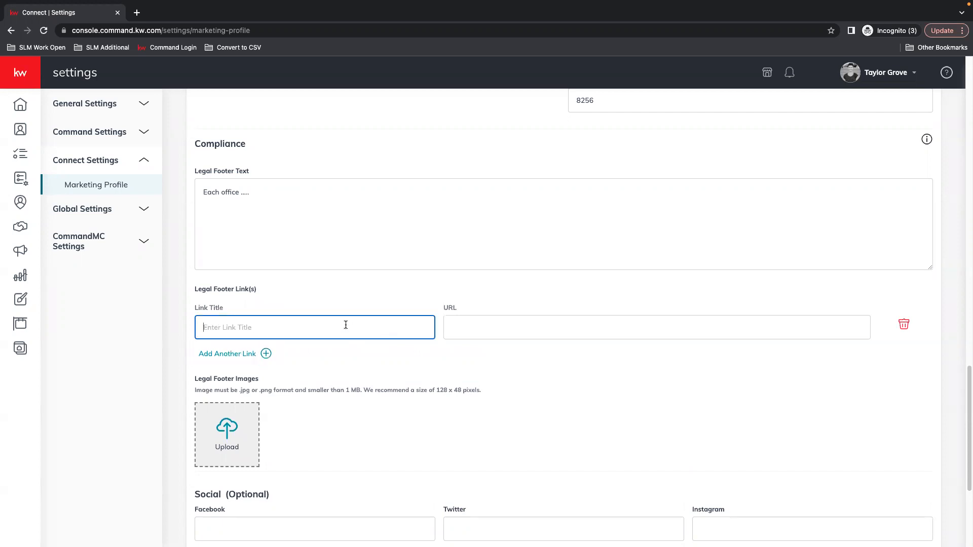
left_click(506, 326)
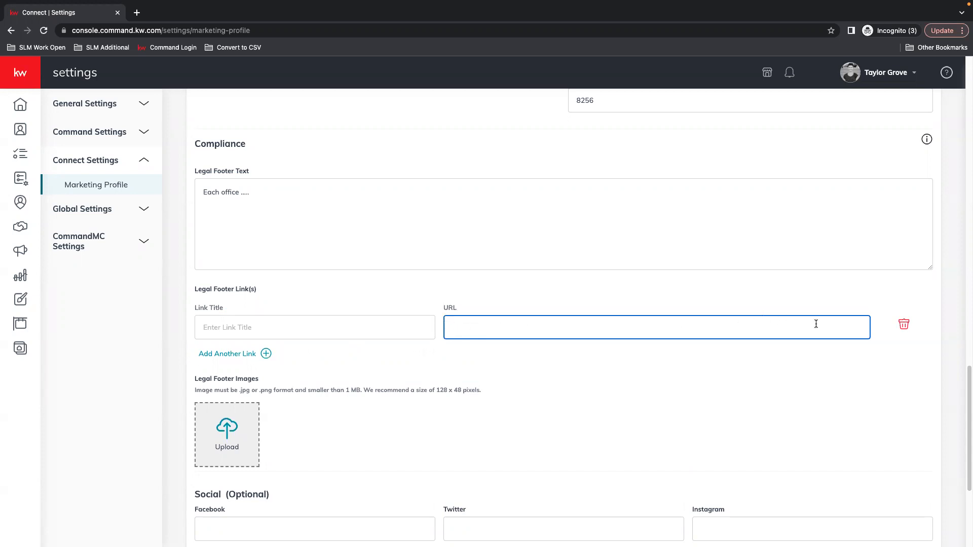
left_click(905, 325)
scroll(424, 307, "down", 3)
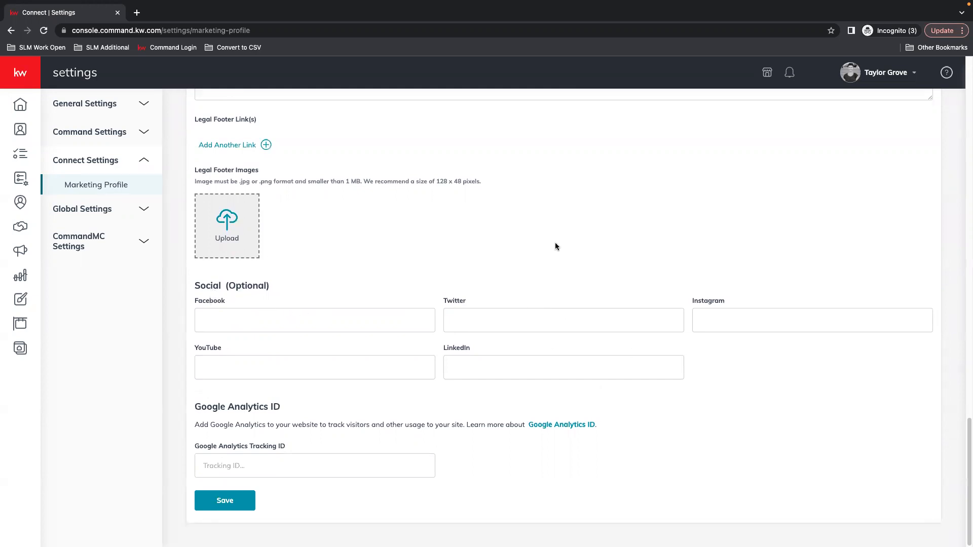
Save the Marketing Profile, dismiss the success message, and expand the left navigation.
left_click(223, 500)
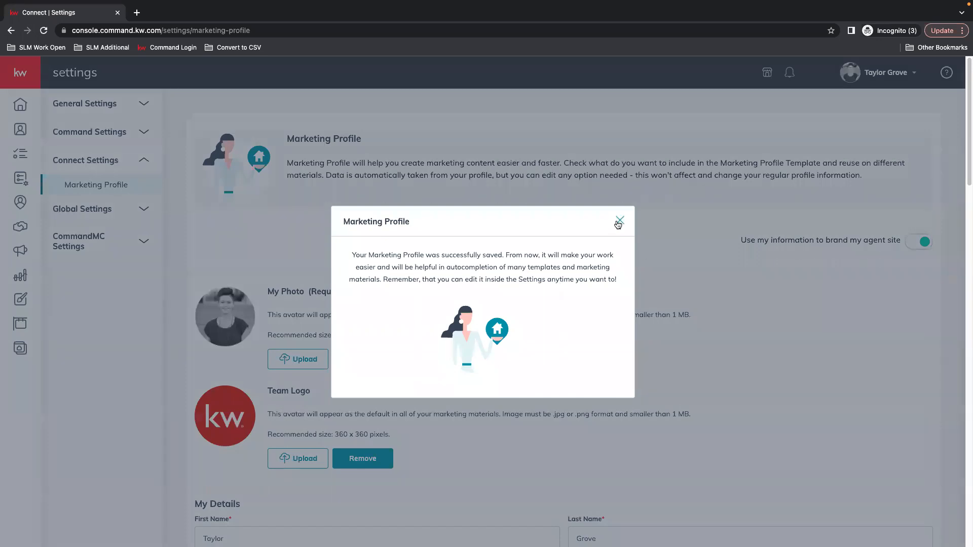
left_click(619, 222)
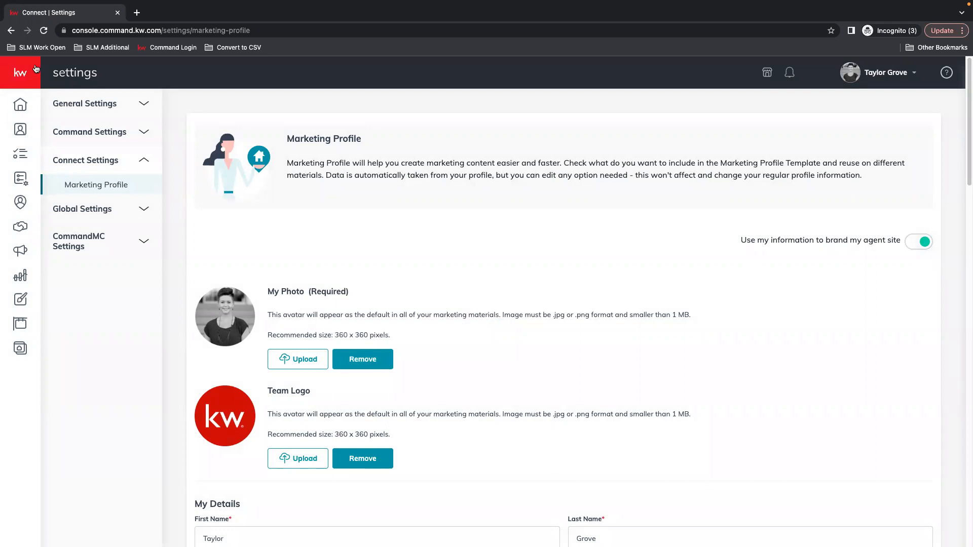
left_click(19, 74)
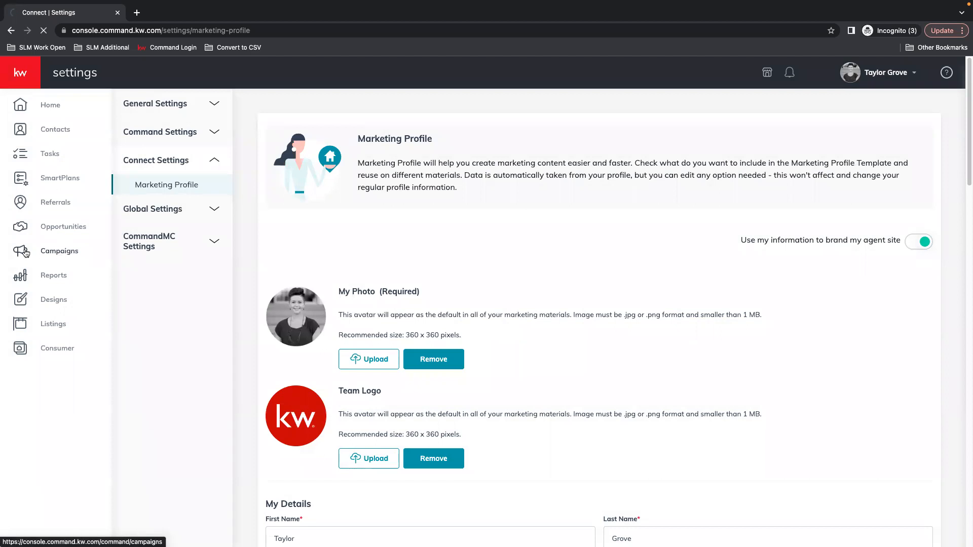
Go to Campaigns from the expanded left navigation.
left_click(65, 253)
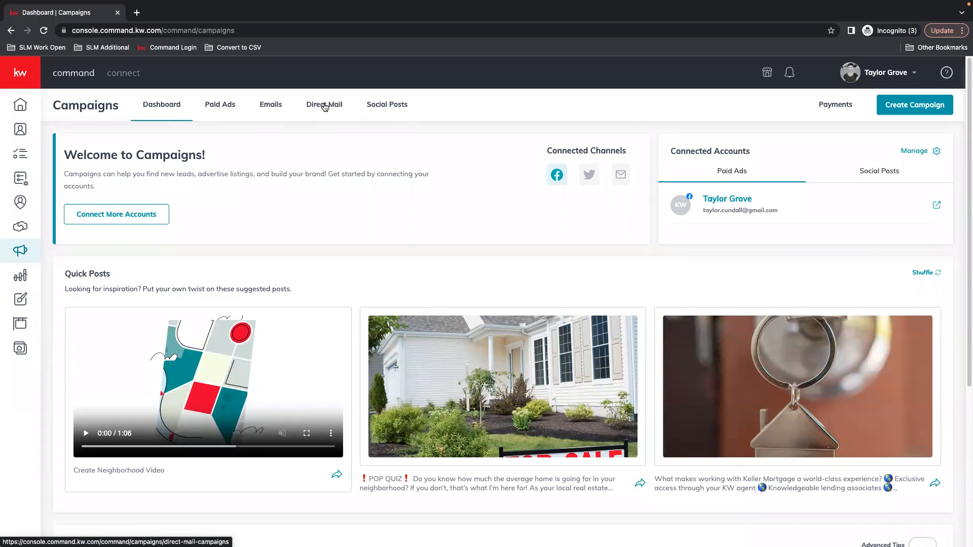
left_click(137, 12)
left_click(110, 48)
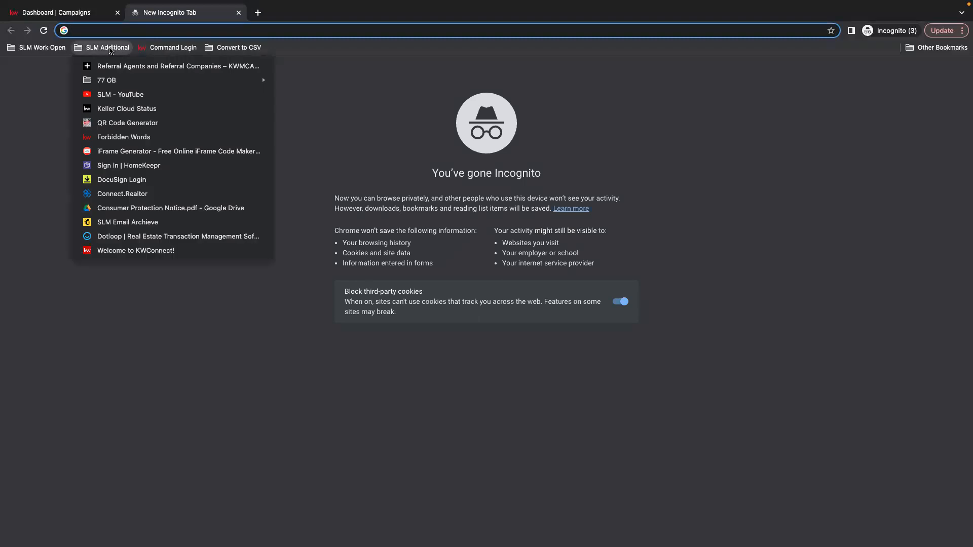
left_click(121, 95)
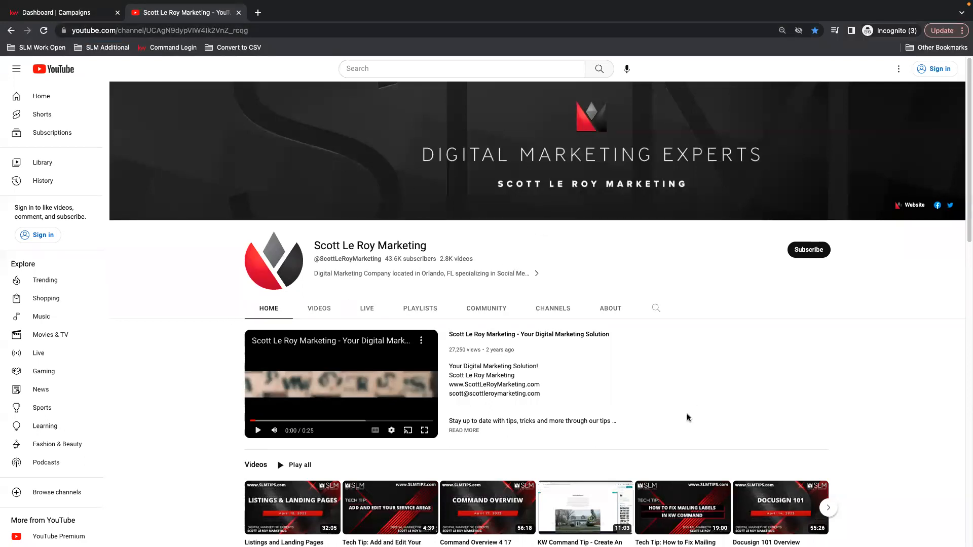
scroll(689, 403, "down", 1)
scroll(599, 425, "down", 2)
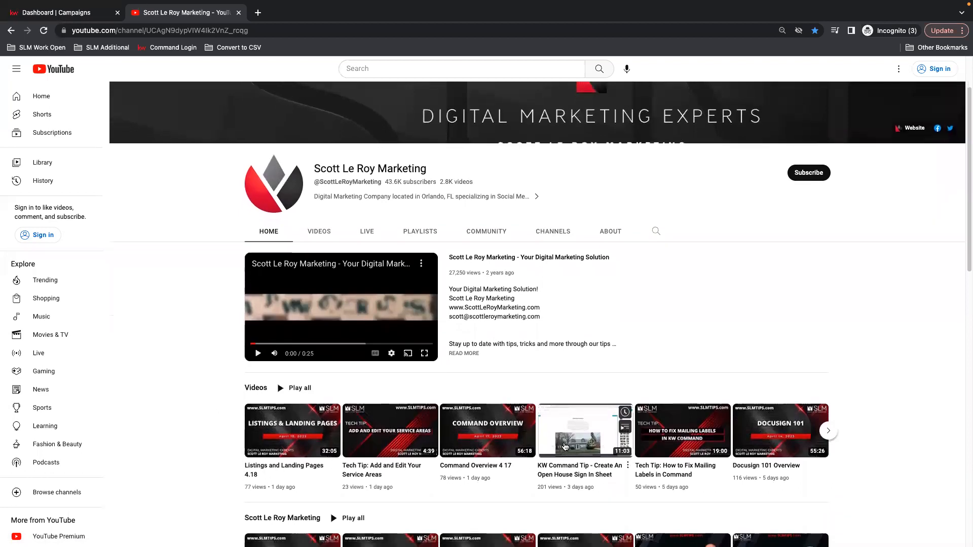
scroll(738, 262, "down", 5)
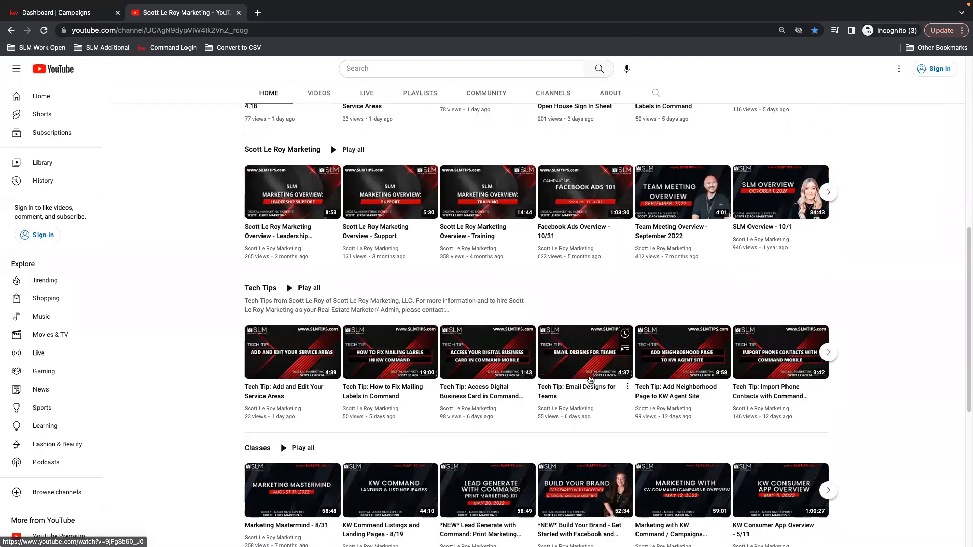
scroll(475, 459, "up", 8)
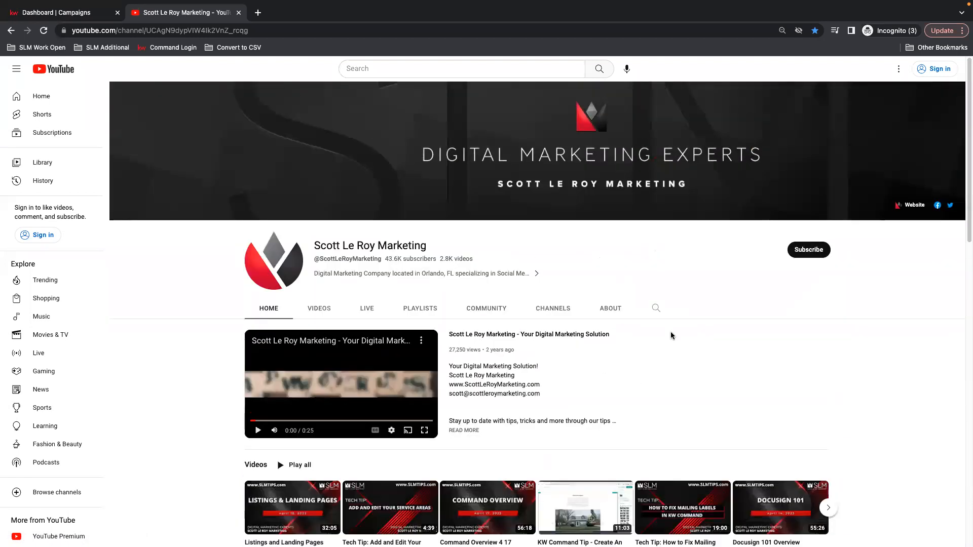
left_click(656, 310)
type("direct mail")
key("Return")
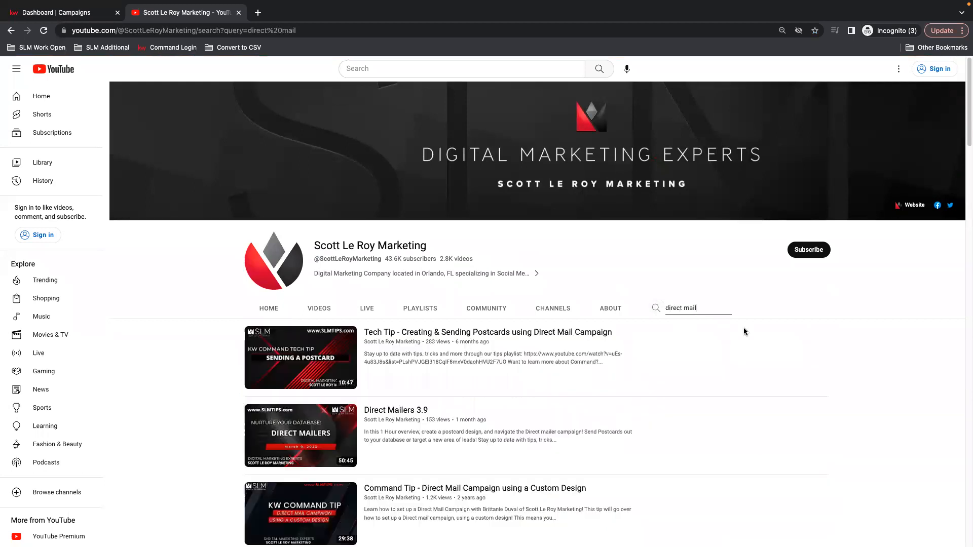
scroll(744, 349, "down", 2)
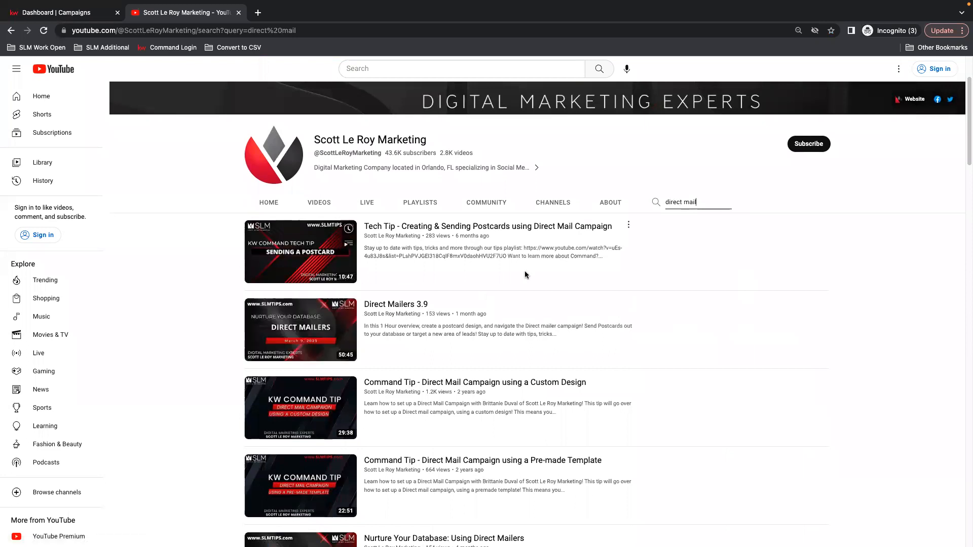
scroll(822, 300, "up", 2)
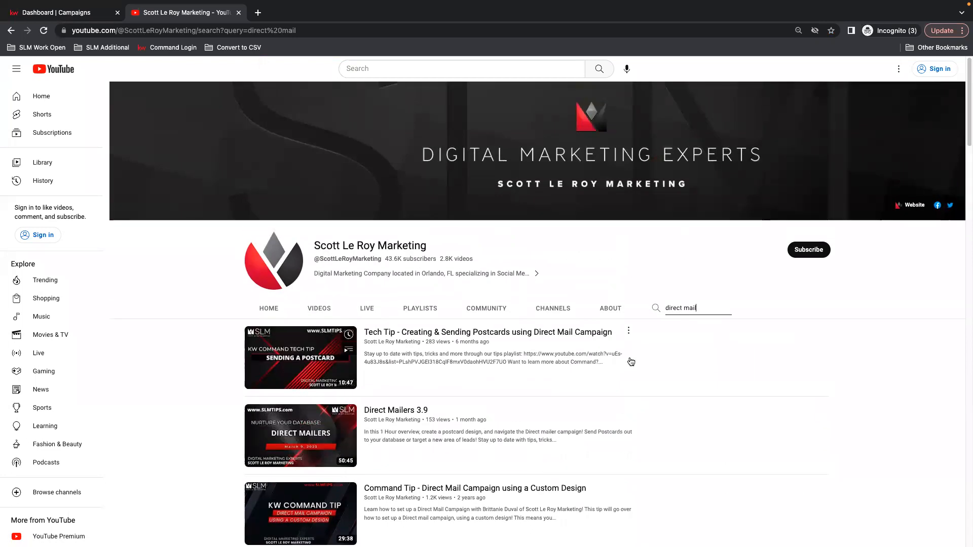
double_click(685, 308)
triple_click(685, 306)
key("BackSpace")
left_click(239, 12)
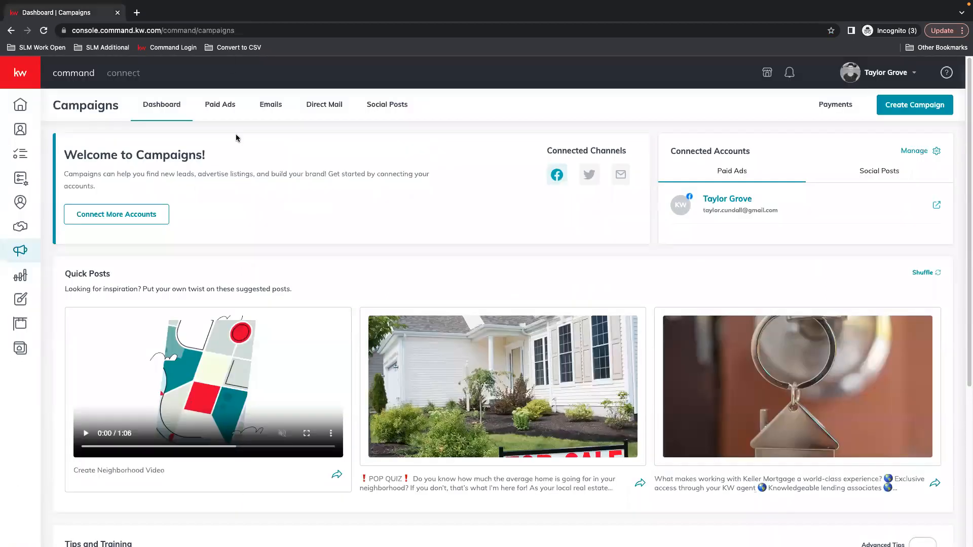
Switch to the Direct Mail campaigns view and check the Month to Date period choices without changing them.
left_click(324, 104)
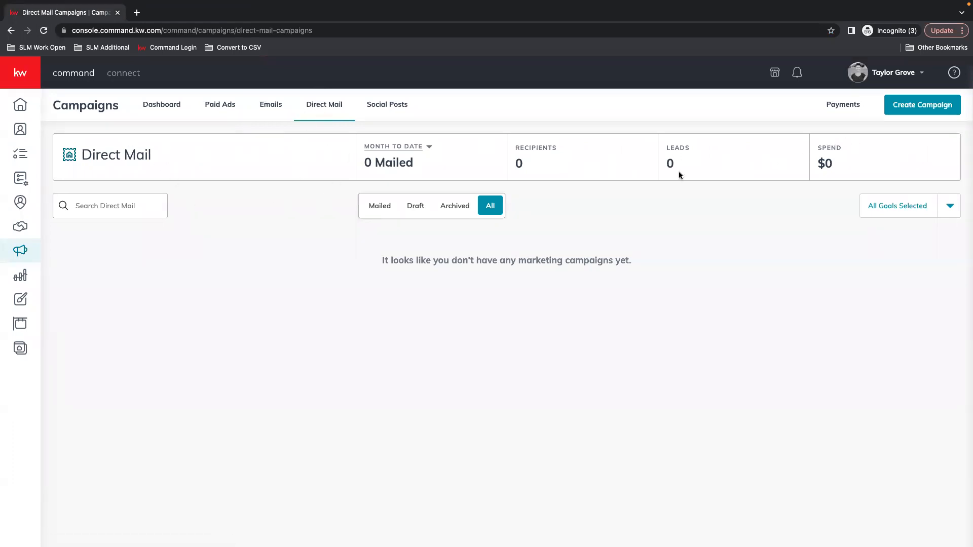
left_click(410, 155)
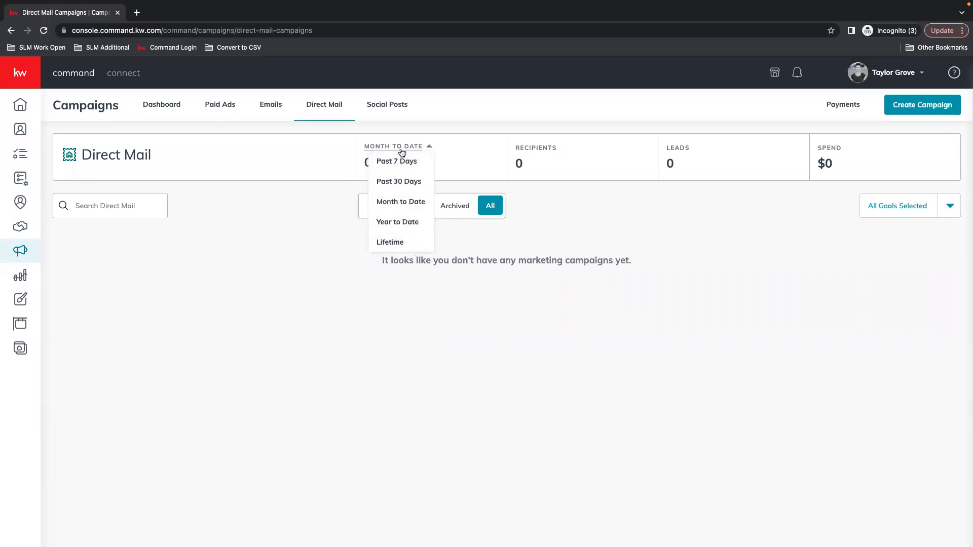
left_click(572, 168)
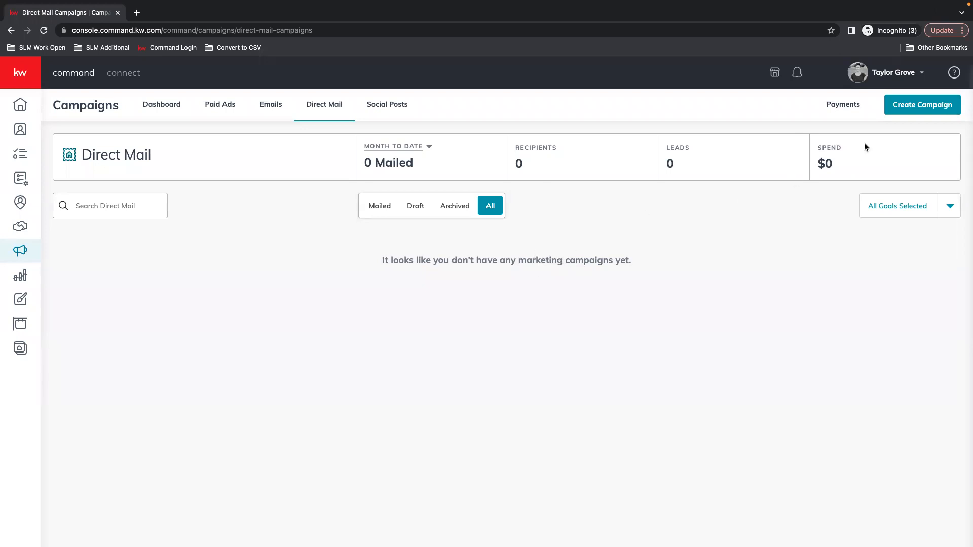
Open the Create Campaign chooser and highlight wording in its Google Search notice.
left_click(923, 106)
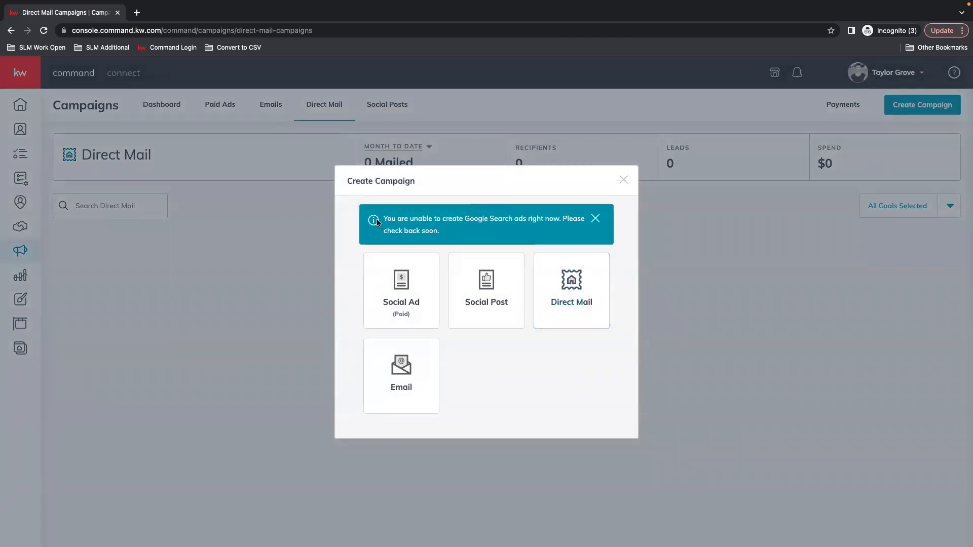
left_click_drag(385, 220, 511, 219)
left_click_drag(531, 218, 615, 212)
left_click(615, 212)
left_click_drag(472, 238, 380, 228)
left_click(376, 225)
left_click_drag(452, 220, 554, 220)
left_click(551, 221)
Highlight the full Google Search notice line, then close the campaign type chooser.
left_click(579, 217)
triple_click(425, 230)
left_click(425, 230)
left_click(624, 180)
Look over the Paid Ads view's technical difficulties notice, then return to Direct Mail.
left_click(168, 106)
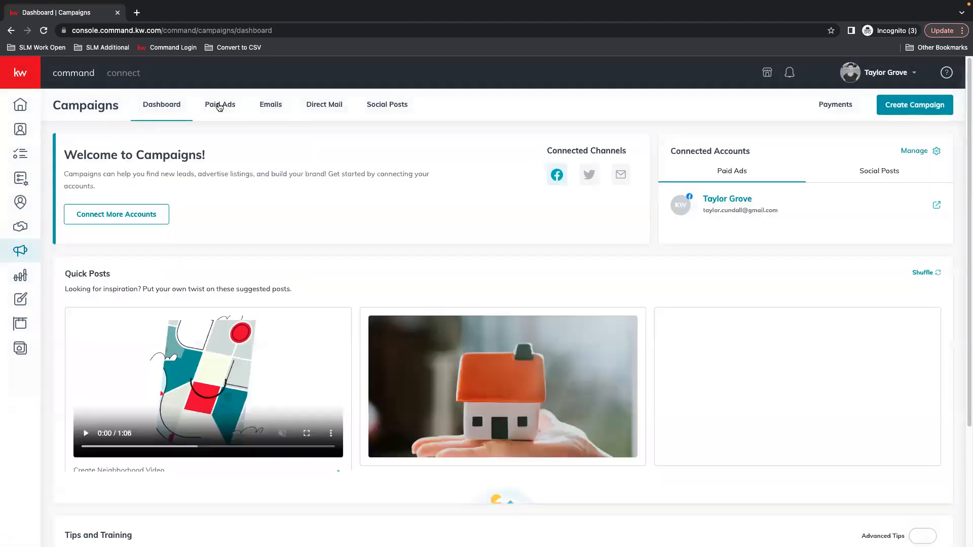
left_click(219, 105)
left_click_drag(85, 208, 467, 210)
left_click_drag(228, 207, 288, 210)
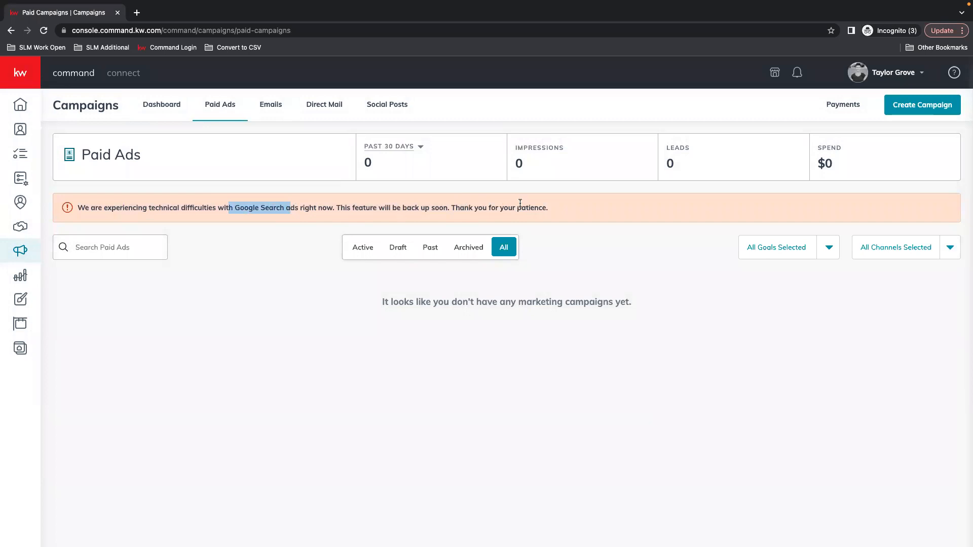
left_click(351, 212)
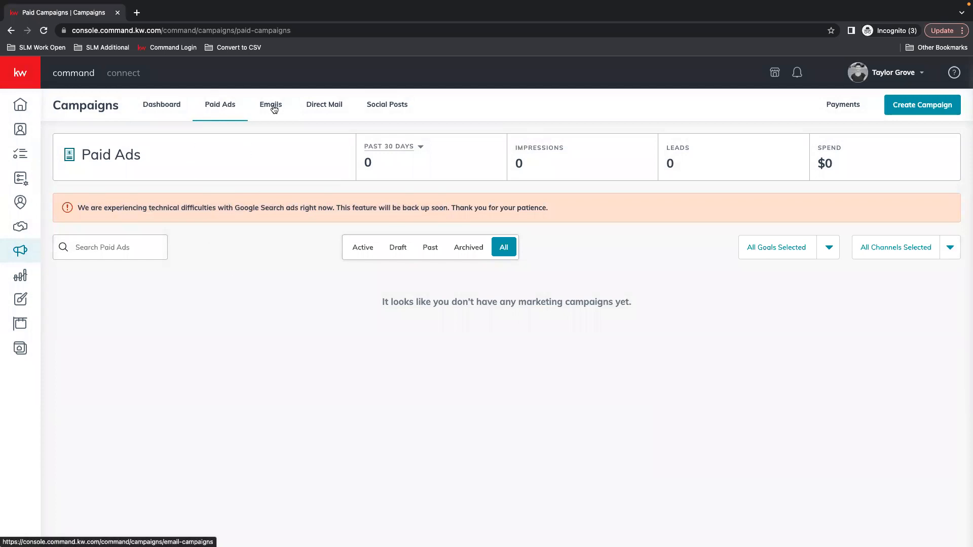
left_click(327, 105)
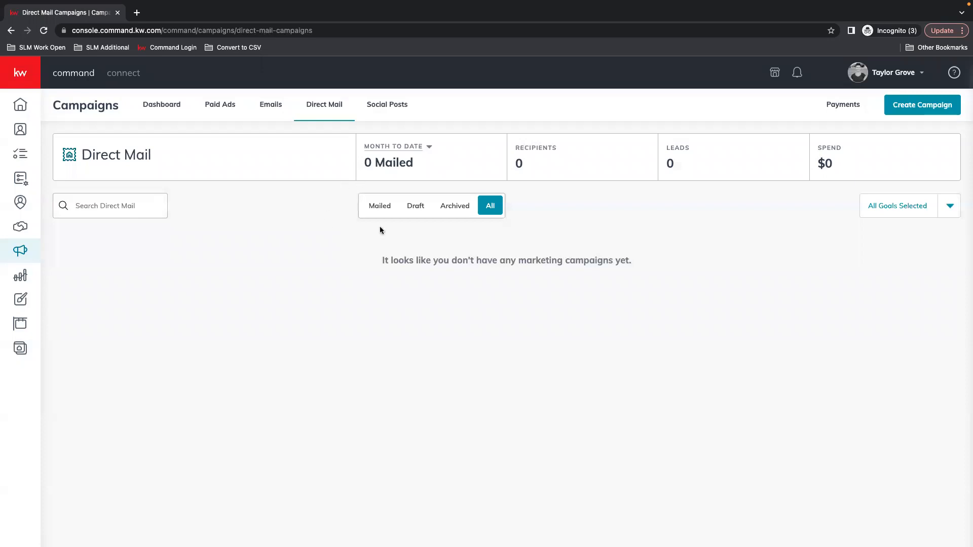
Start a new campaign and pick the Direct Mail type.
left_click(923, 110)
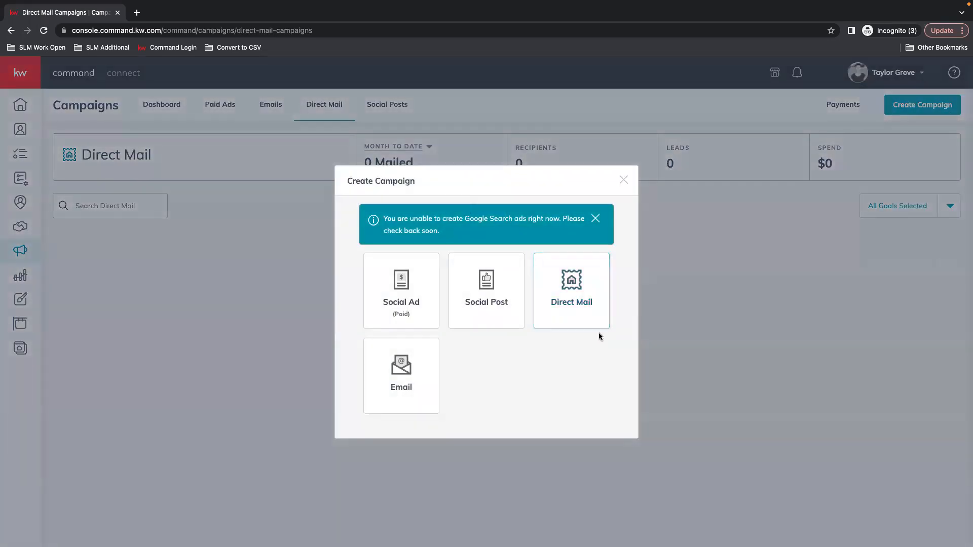
left_click(577, 331)
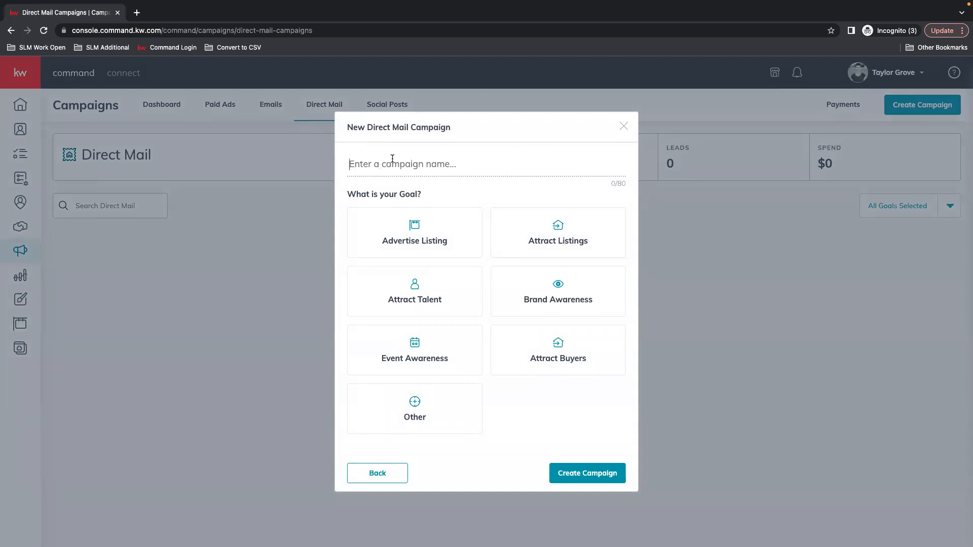
Name the direct mail campaign '34th Place', choose the Advertise Listing goal, and create it.
type("34th Place")
left_click(419, 240)
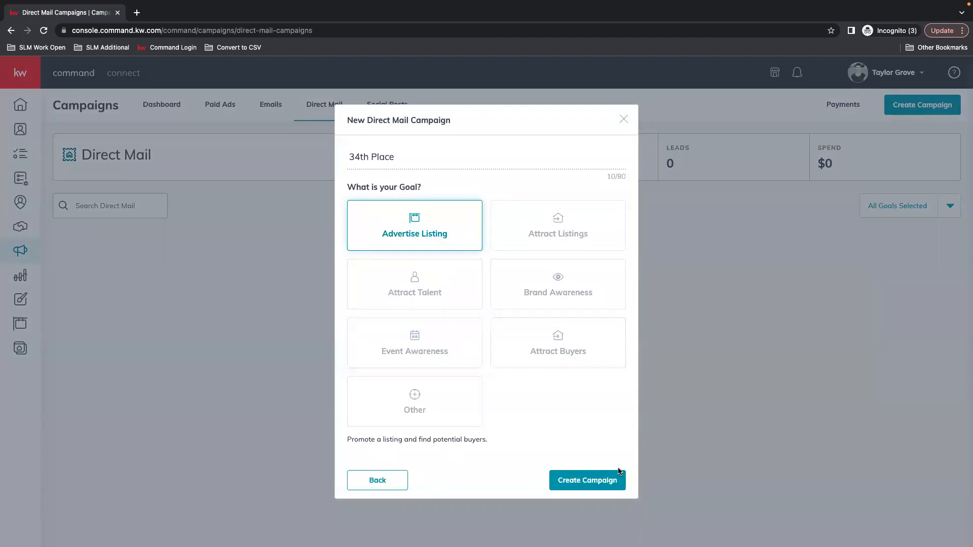
left_click(594, 483)
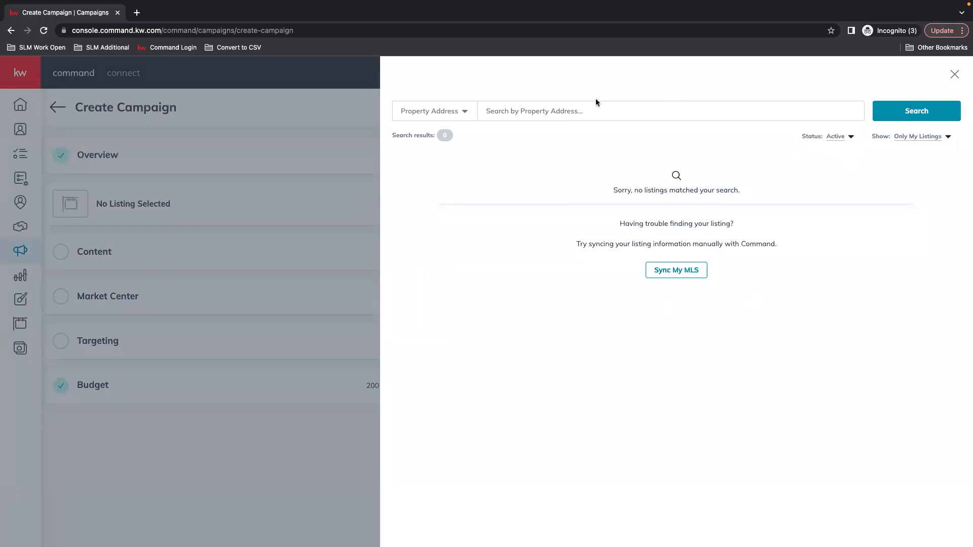
Widen the listing search to show all listings, not only the agent's own.
left_click(841, 142)
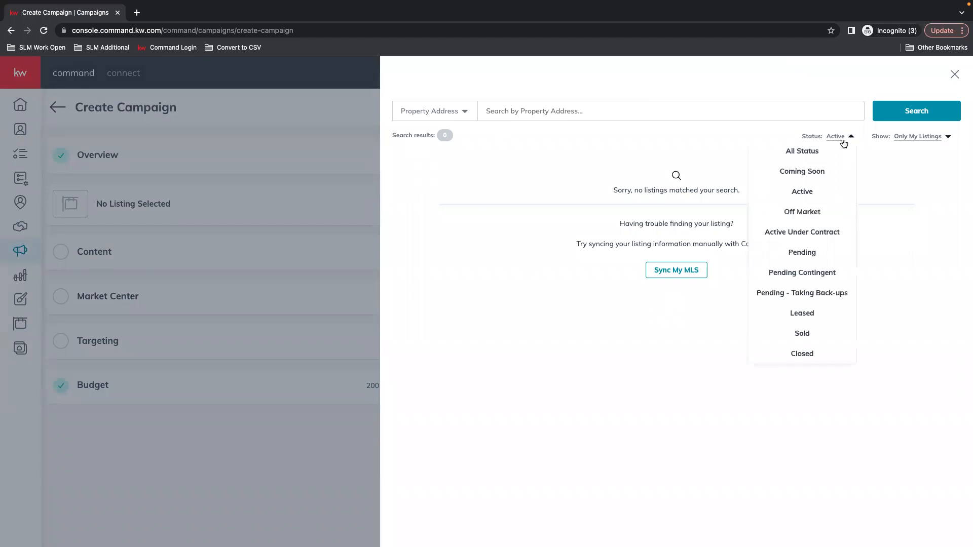
left_click(921, 138)
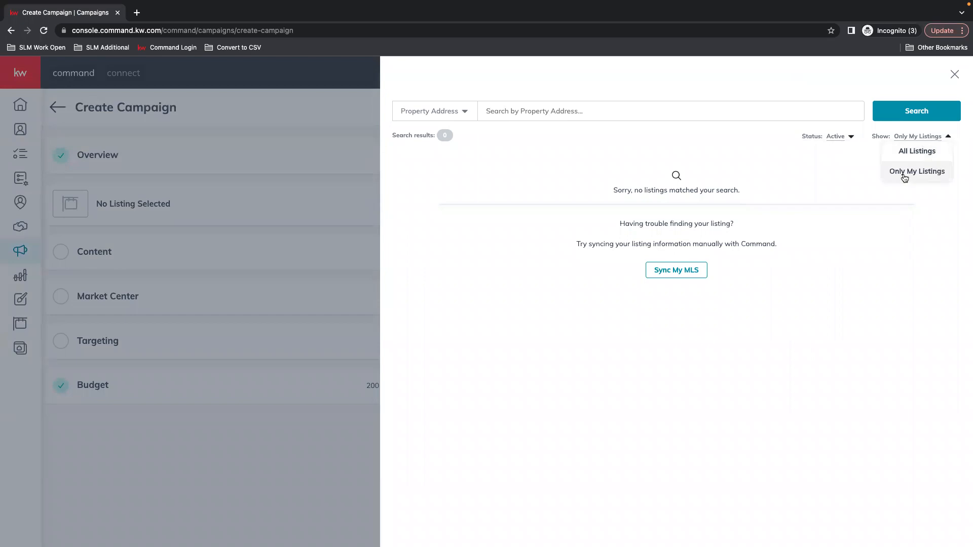
left_click(916, 151)
Switch the listing search type from property address to MLS Number.
left_click(519, 112)
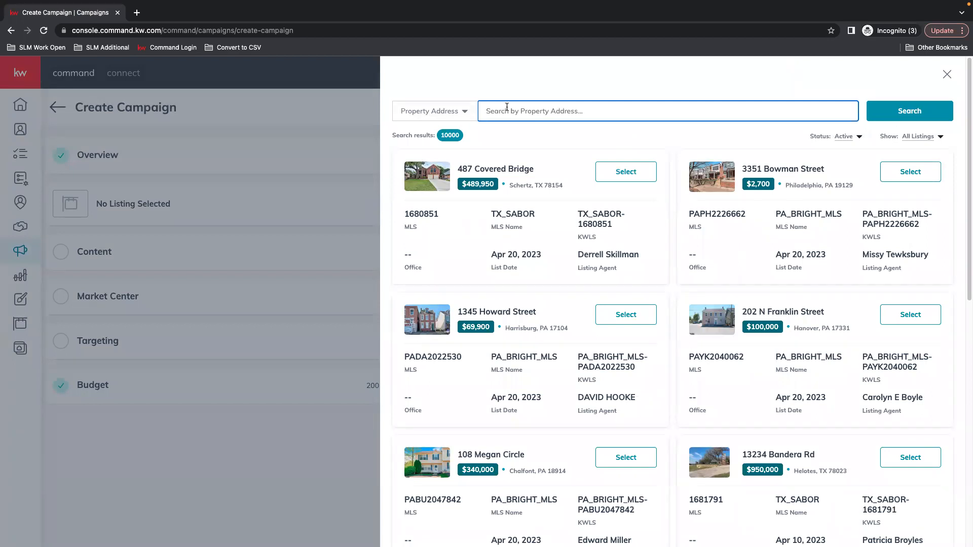
left_click(460, 112)
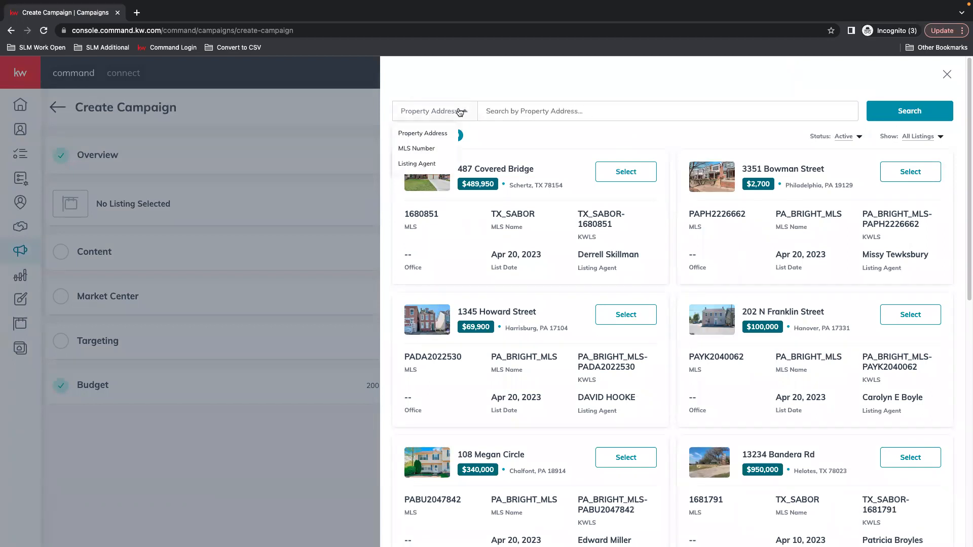
left_click(416, 150)
left_click(531, 109)
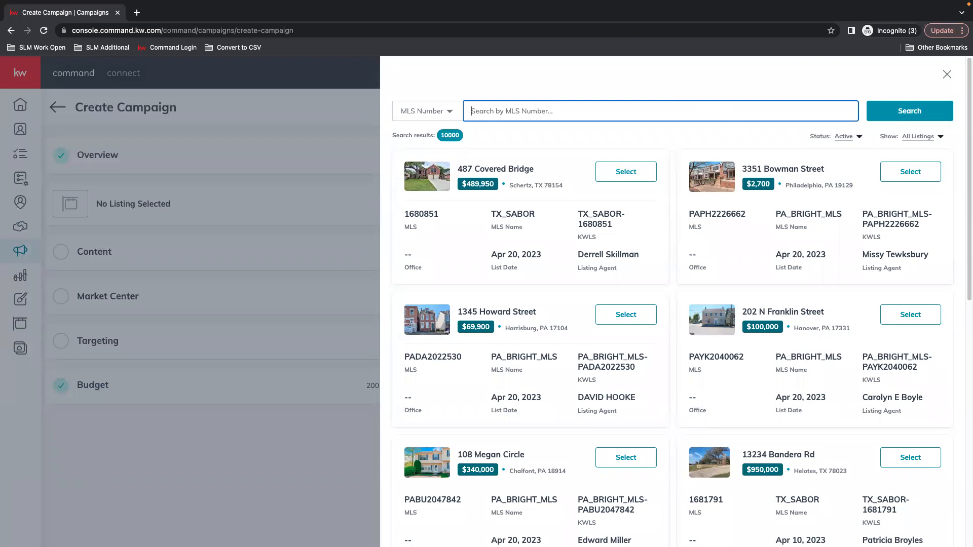
key("super+Tab")
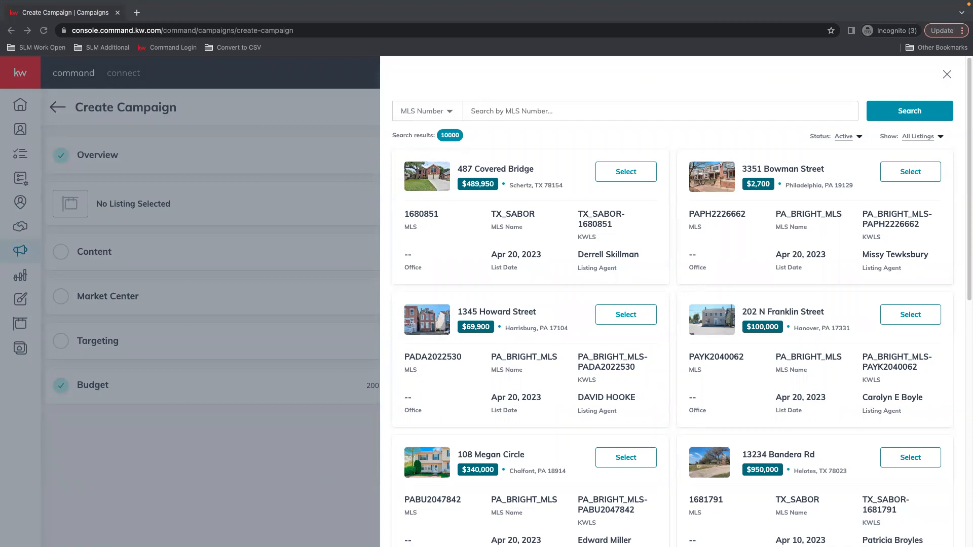
left_click(479, 117)
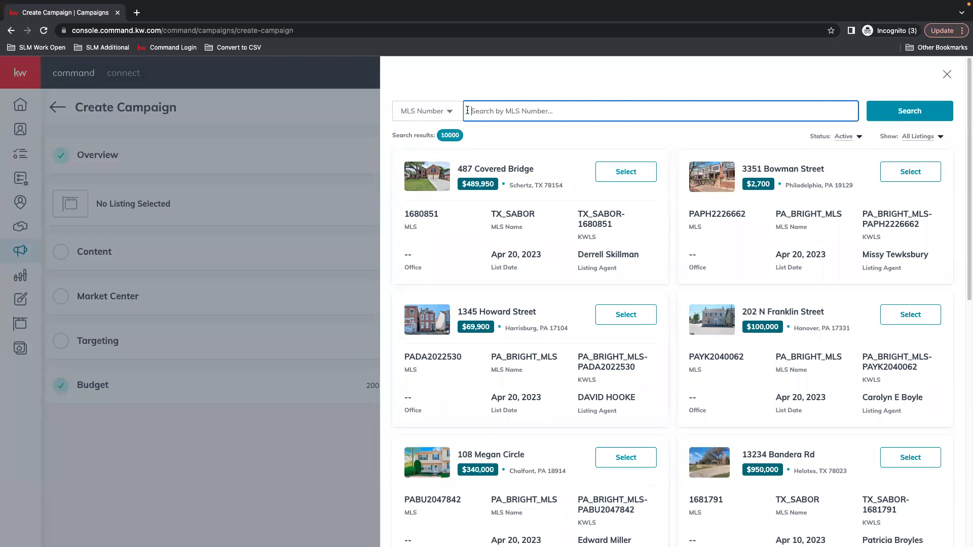
Highlight the house number and 'Covered Bridge' in the first listing's title.
mouse_move(456, 167)
left_mouse_down()
mouse_move(475, 167)
mouse_move(455, 170)
left_mouse_up()
left_click(469, 172)
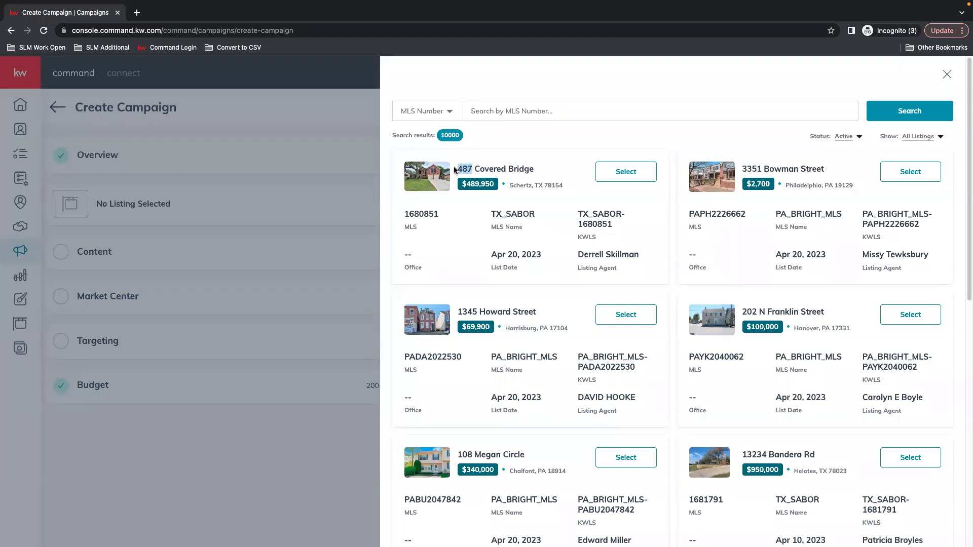
left_click(483, 170)
left_click_drag(475, 169, 541, 172)
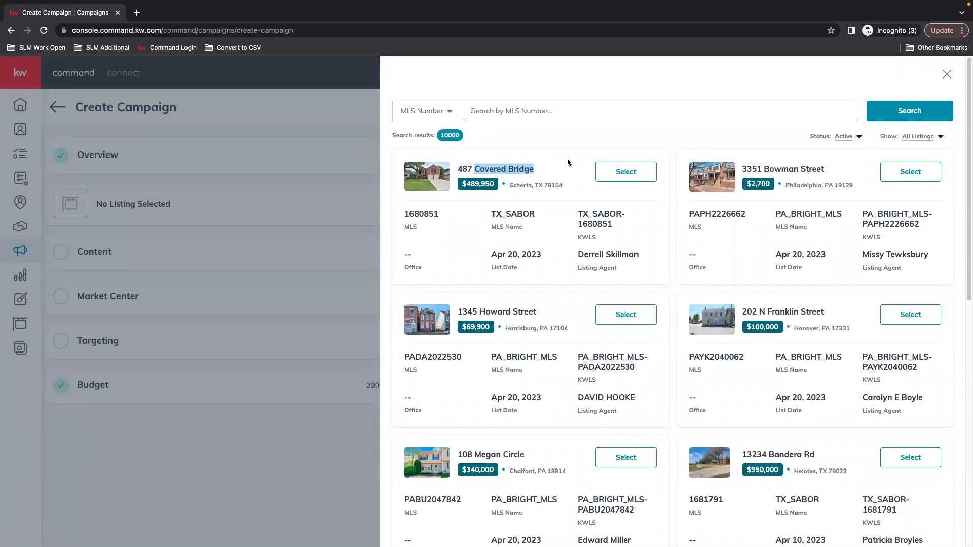
Search listings for MLS number 23371464, replacing the wrongly pasted text.
left_click(505, 120)
right_click(492, 110)
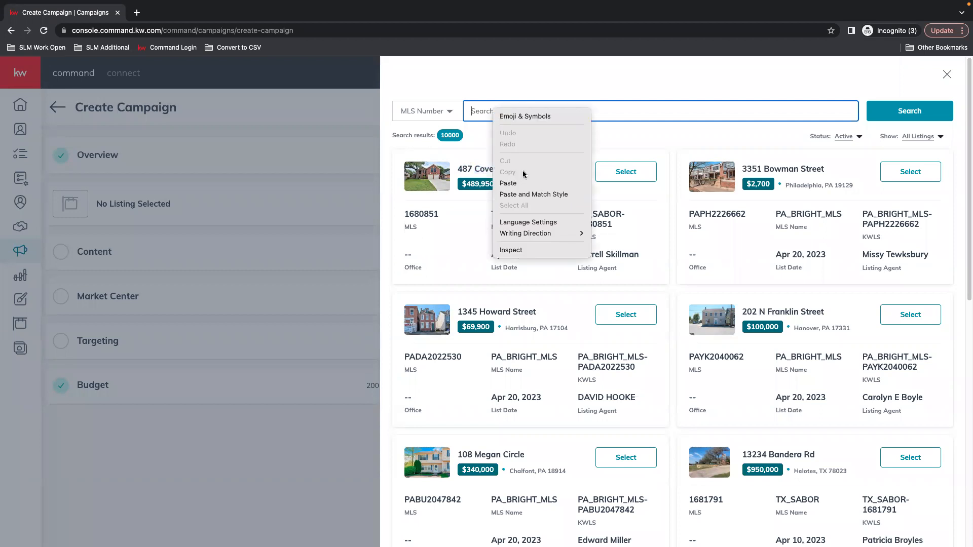
left_click(525, 183)
left_click_drag(574, 112, 472, 110)
key("BackSpace")
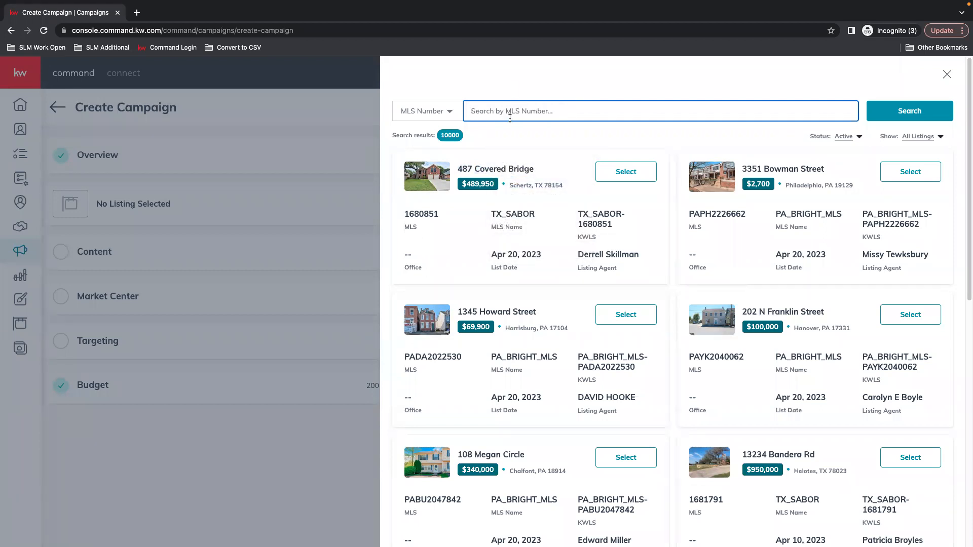
type("23371464")
left_click(931, 111)
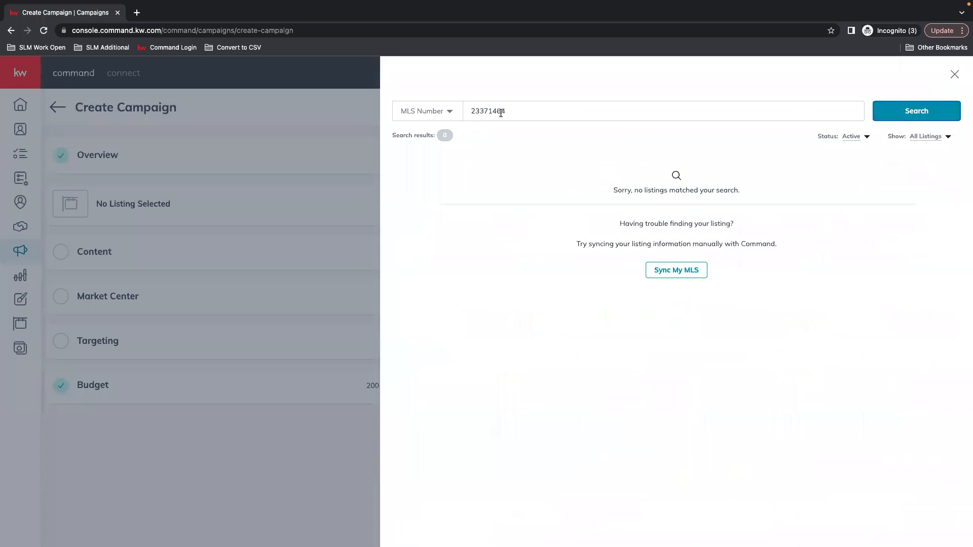
left_click(861, 137)
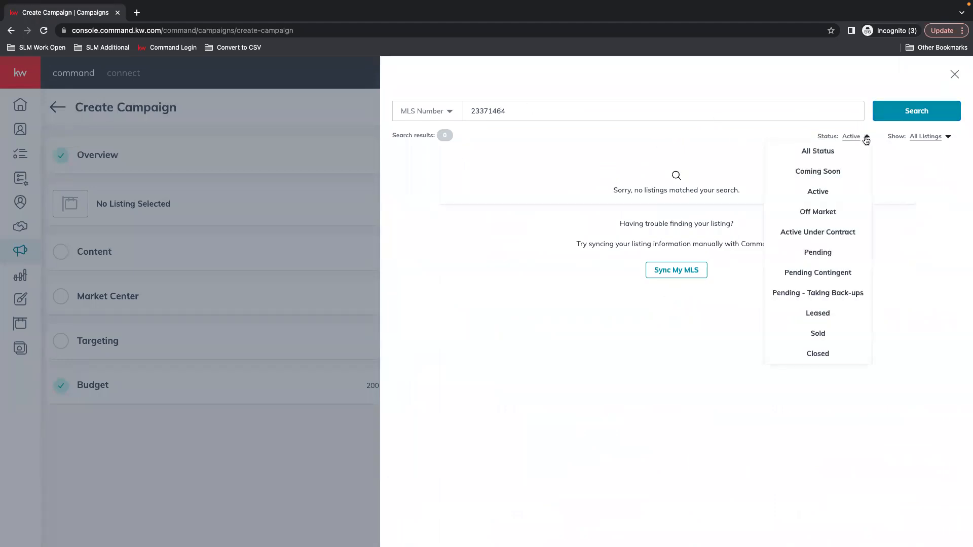
left_click(826, 151)
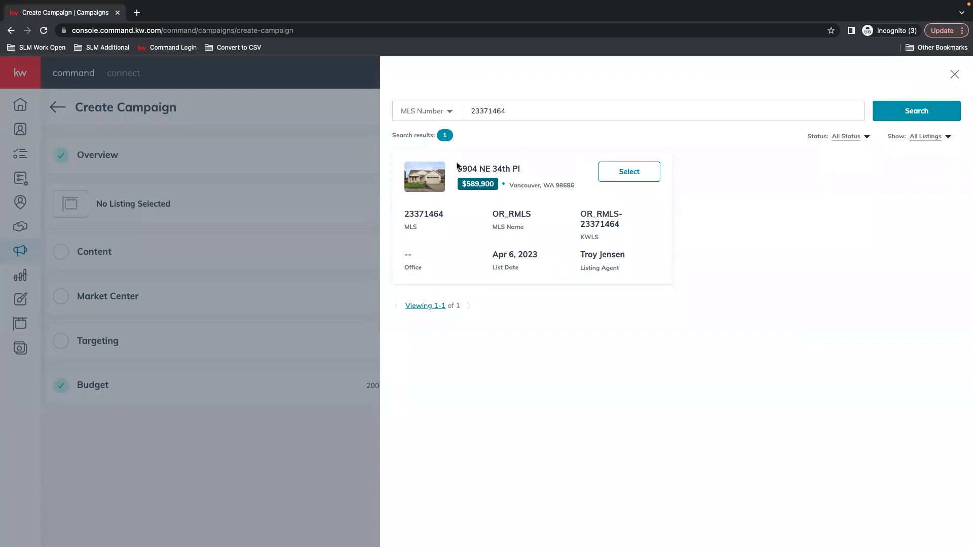
left_click(633, 170)
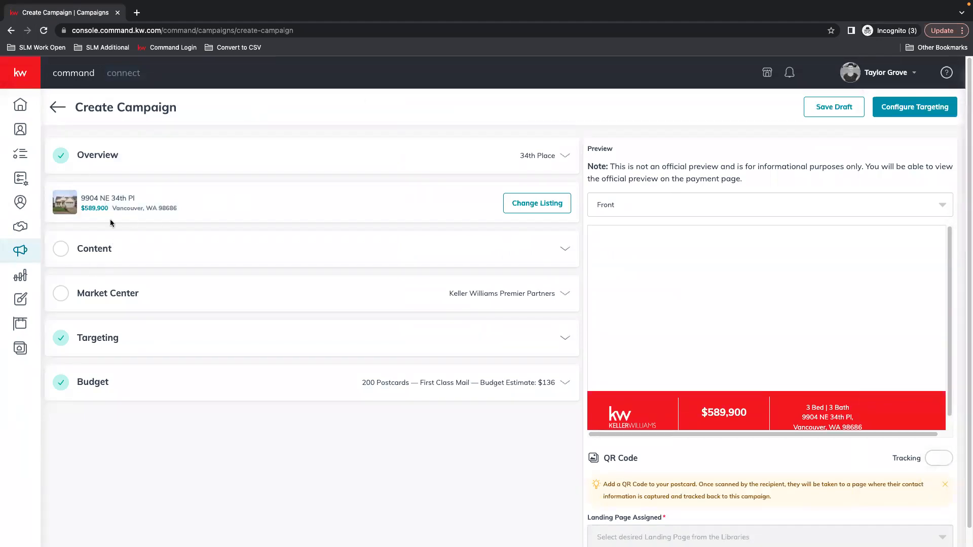
Expand the Content section, scroll through it, and switch to Upload Design with empty FRONT/BACK slots.
left_click(560, 249)
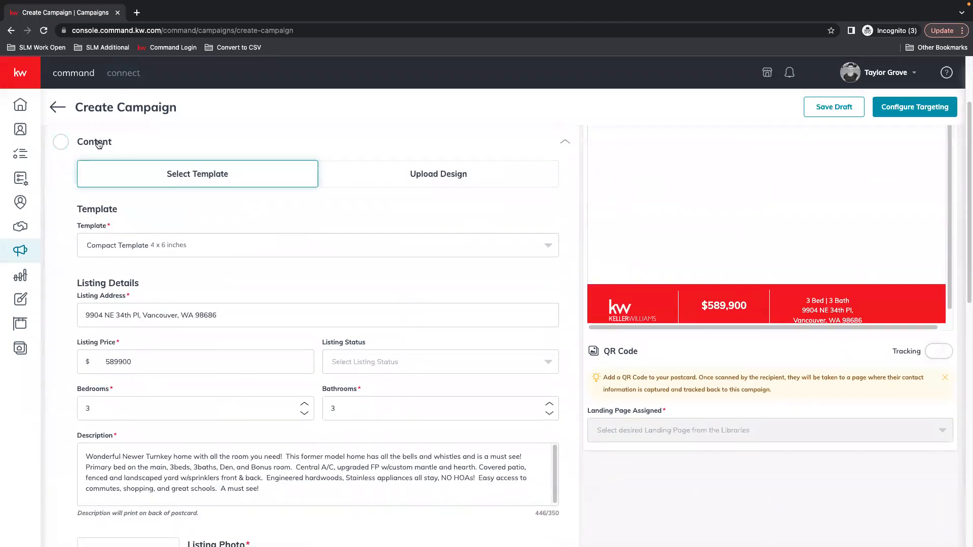
scroll(154, 151, "up", 1)
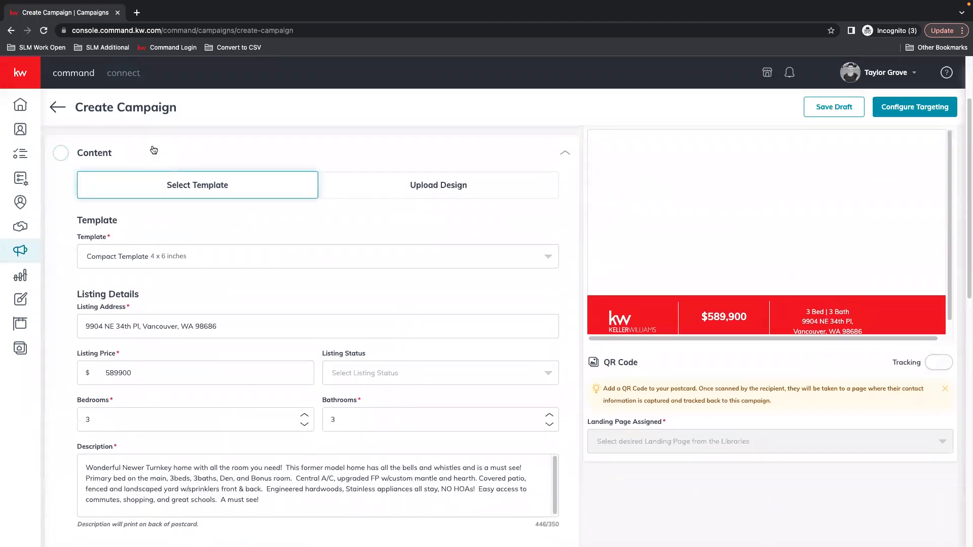
scroll(154, 150, "up", 4)
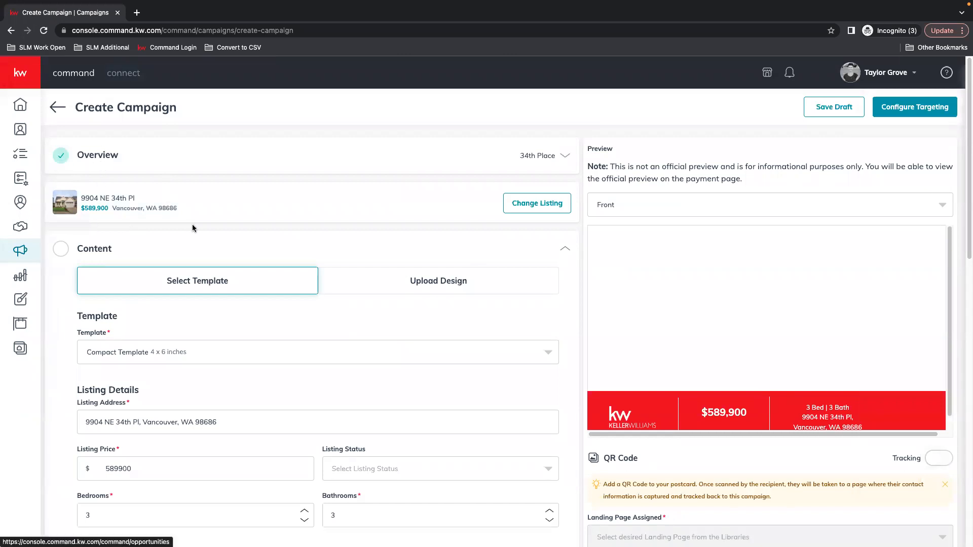
scroll(228, 226, "down", 2)
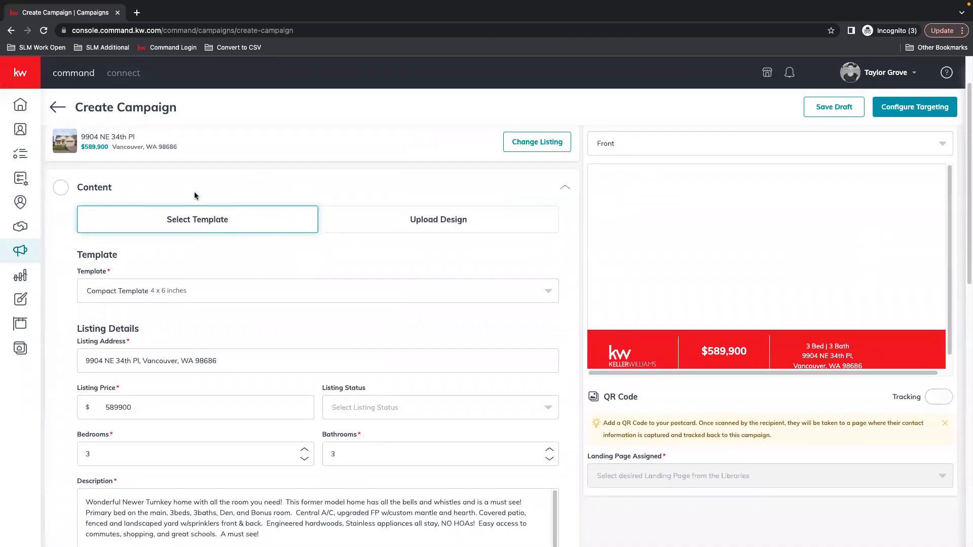
scroll(203, 193, "down", 2)
scroll(208, 188, "up", 2)
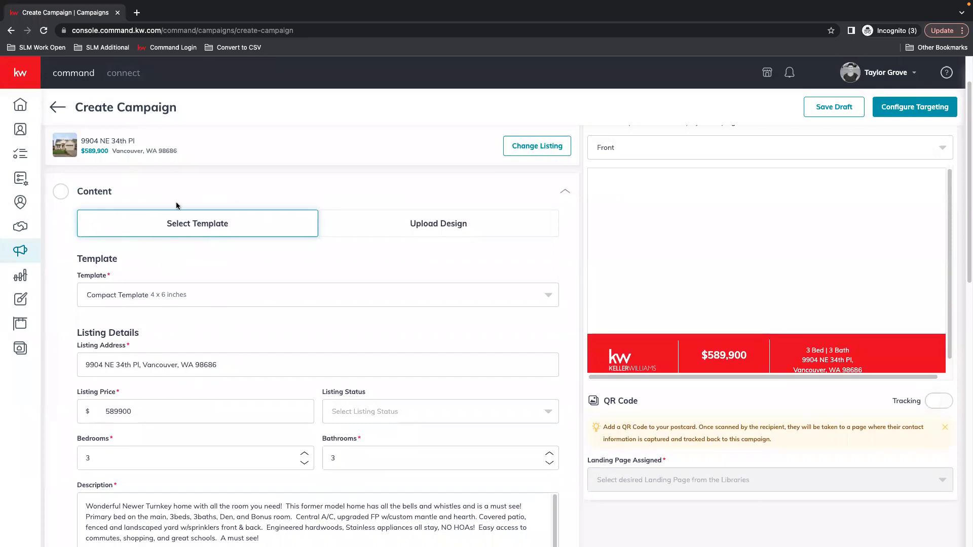
left_click(452, 223)
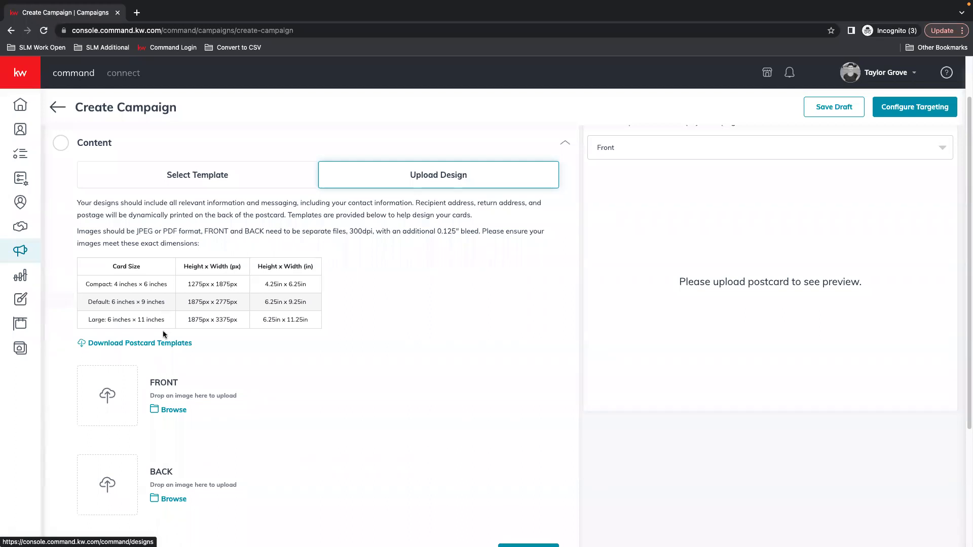
scroll(163, 334, "down", 1)
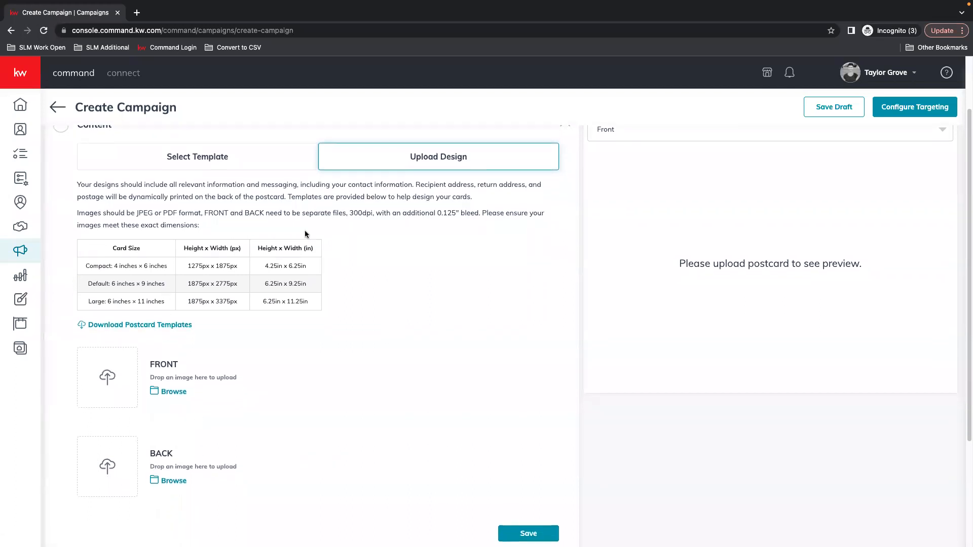
left_click_drag(82, 267, 329, 269)
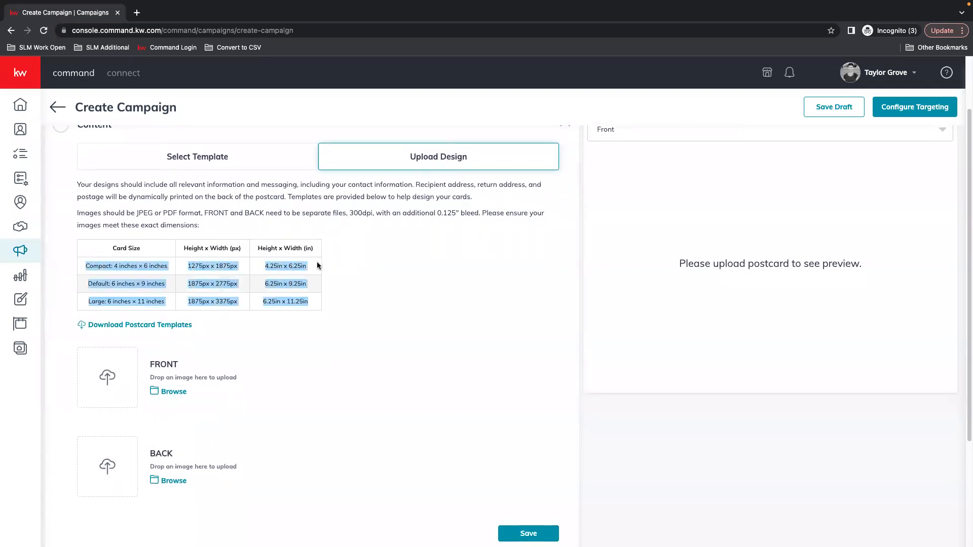
left_click(318, 266)
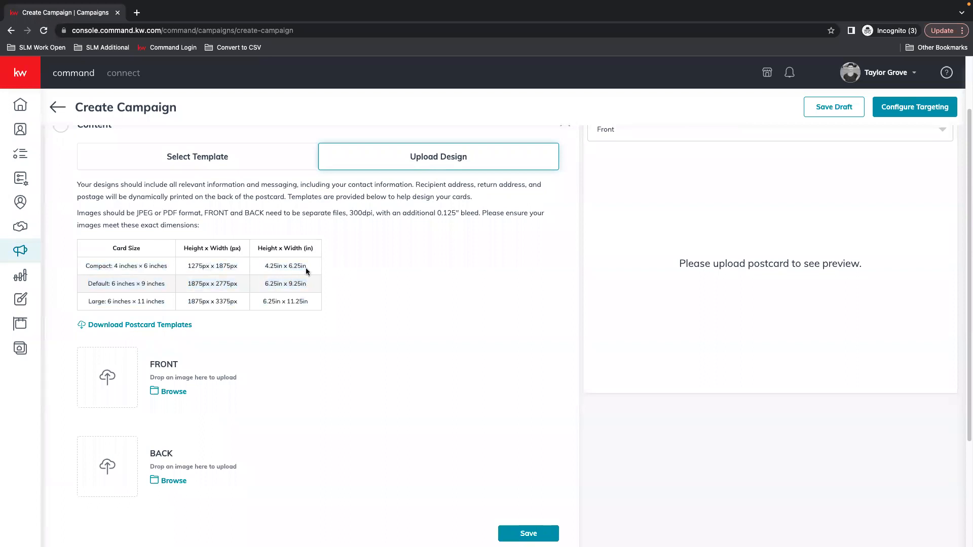
left_click_drag(306, 266, 252, 270)
left_click(274, 266)
left_click_drag(107, 264, 234, 263)
left_click(223, 268)
scroll(421, 161, "down", 1)
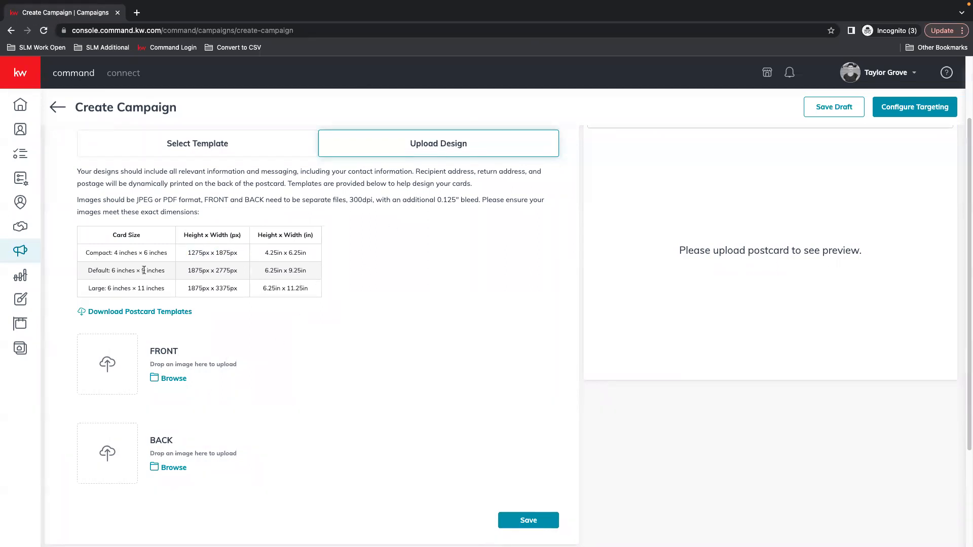
scroll(437, 275, "up", 3)
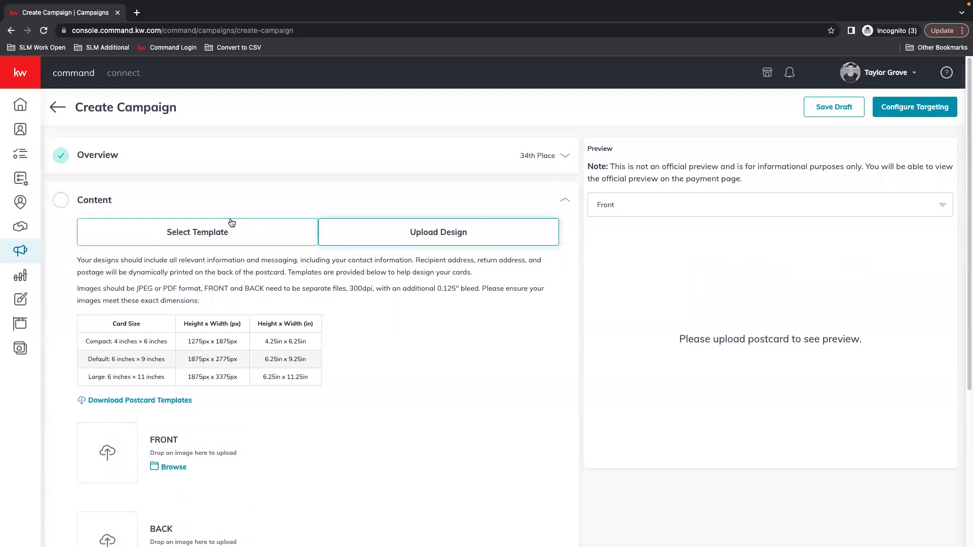
Return to Select Template, keep the Compact Template (4 x 6 inches), and preview its back and front.
left_click(232, 223)
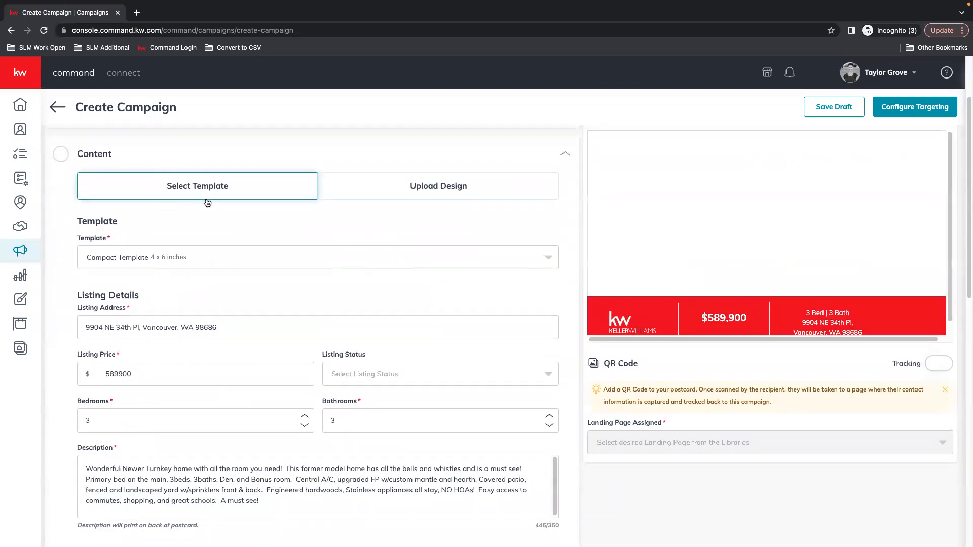
scroll(199, 203, "up", 1)
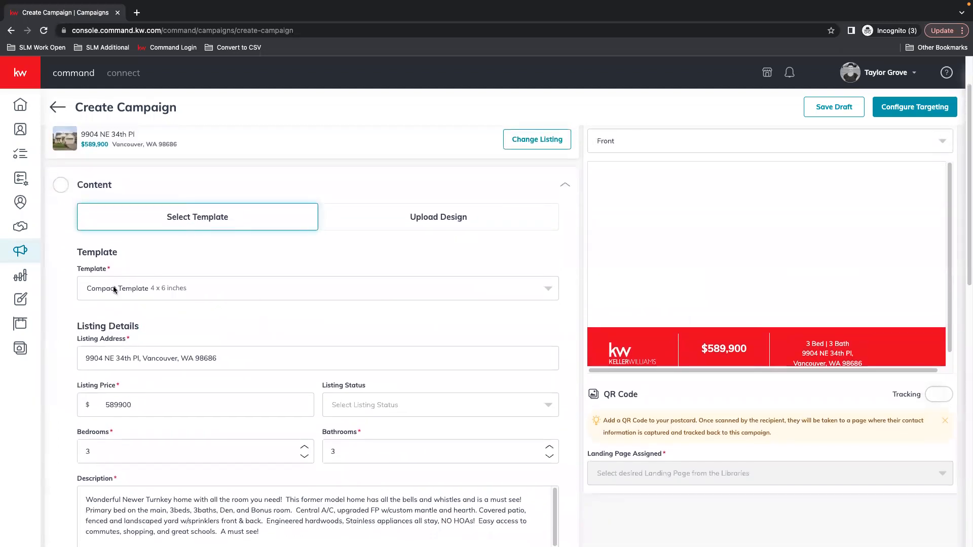
left_click(114, 289)
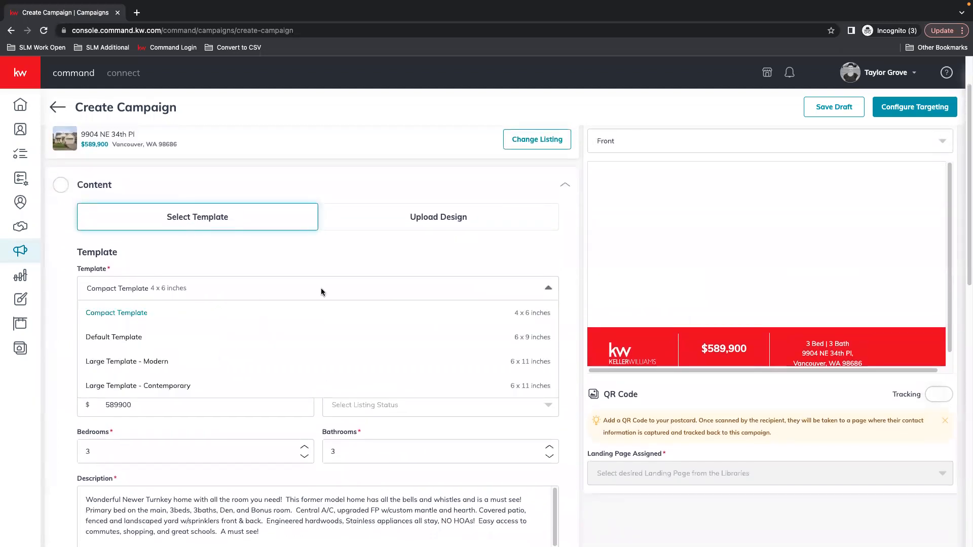
left_click(540, 315)
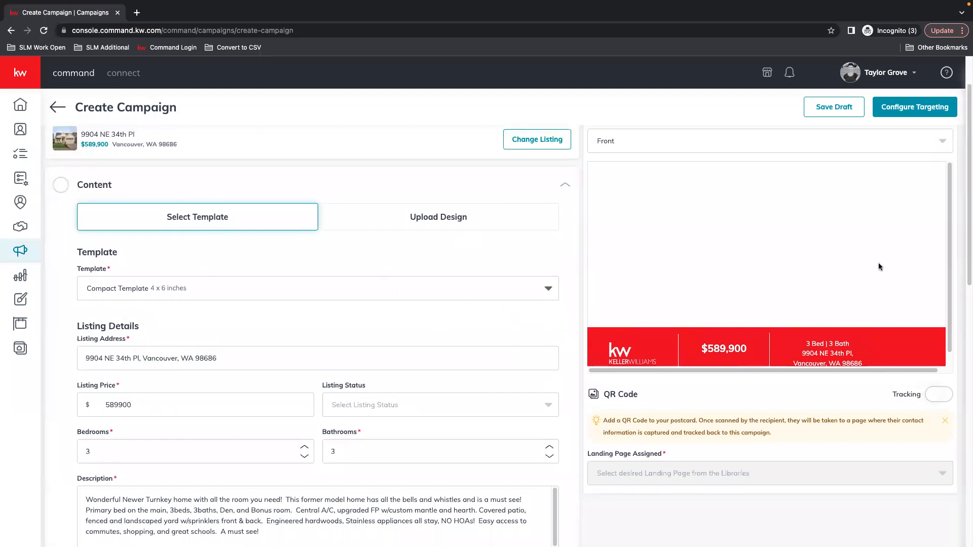
left_click(743, 148)
left_click(618, 189)
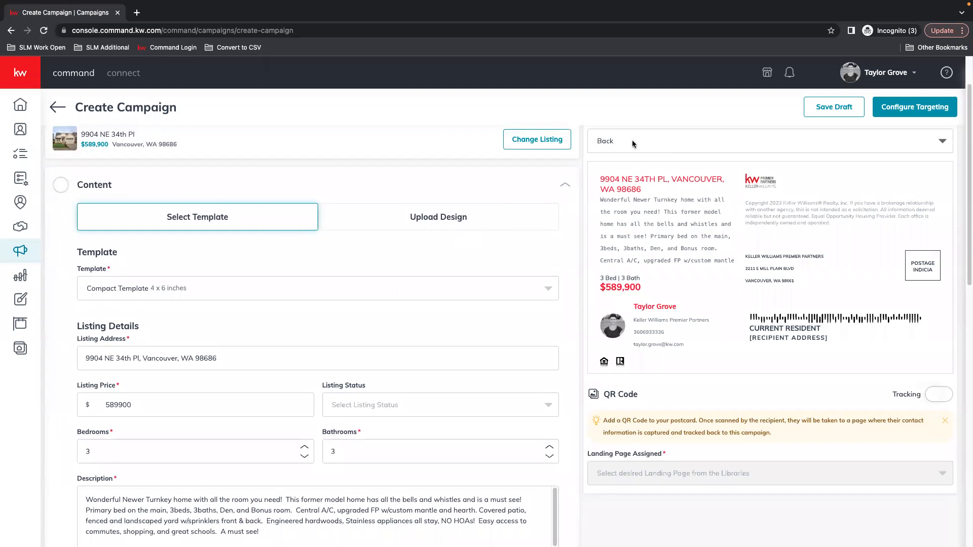
left_click(632, 144)
left_click(626, 172)
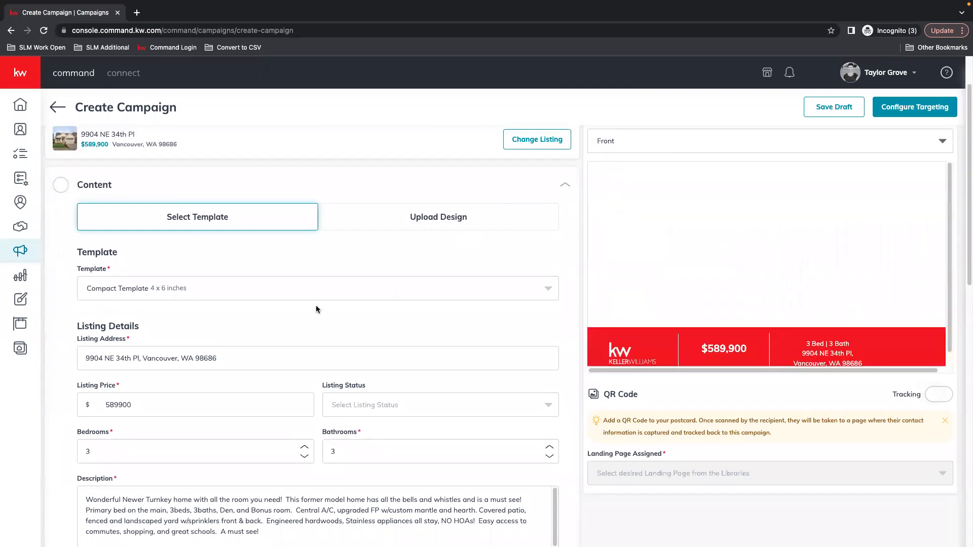
Try the Default Template, previewing its back and then front.
left_click(97, 288)
left_click(115, 338)
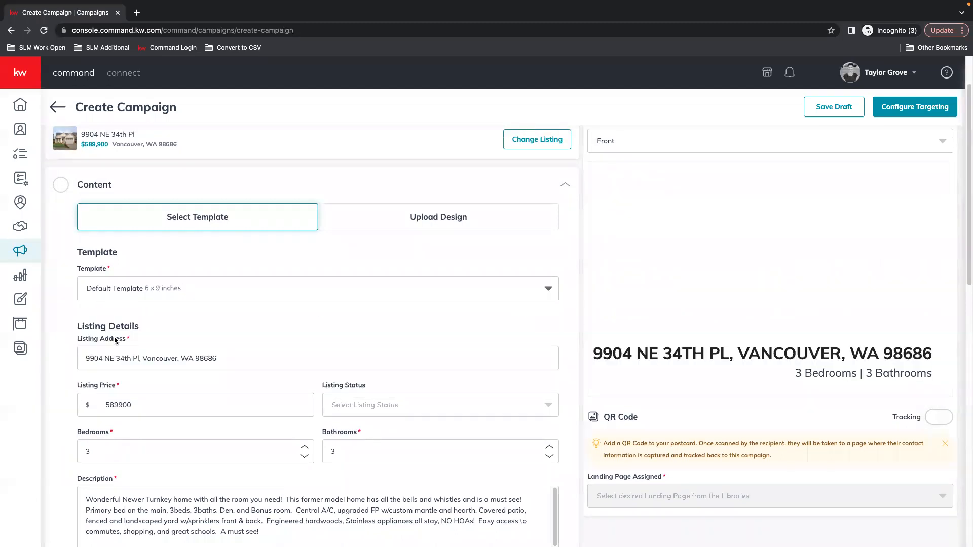
left_click(655, 141)
left_click(610, 196)
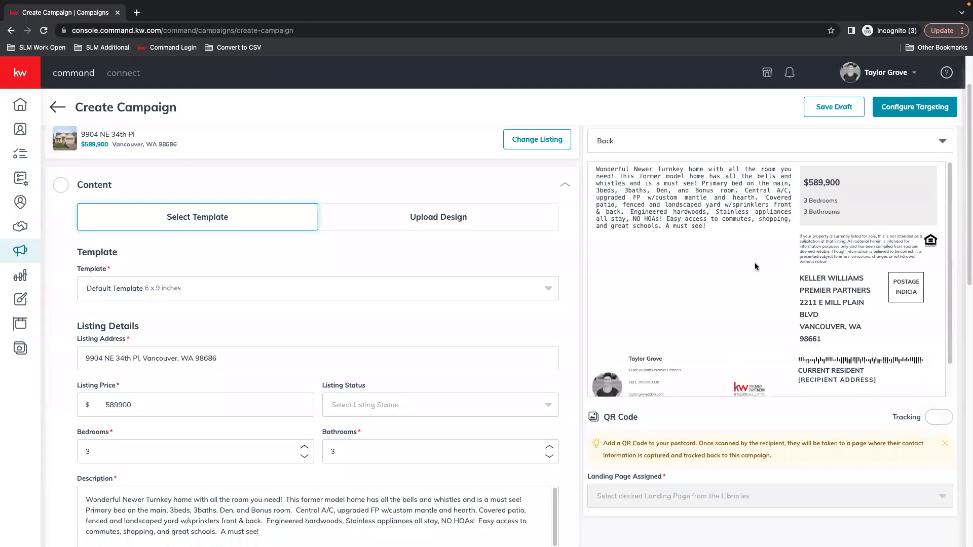
left_click(672, 152)
left_click(623, 166)
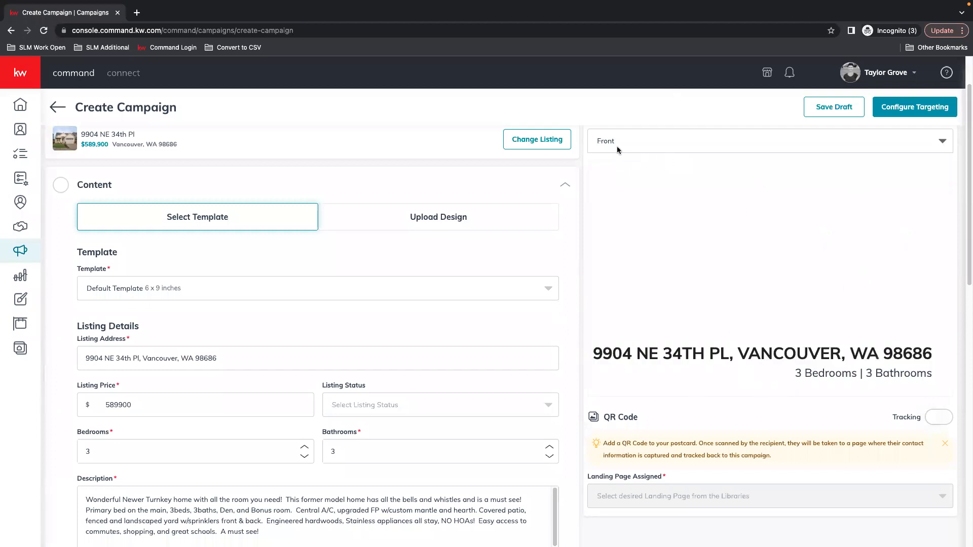
Try the Large Template - Modern, previewing its back and then front.
left_click(213, 288)
left_click(125, 361)
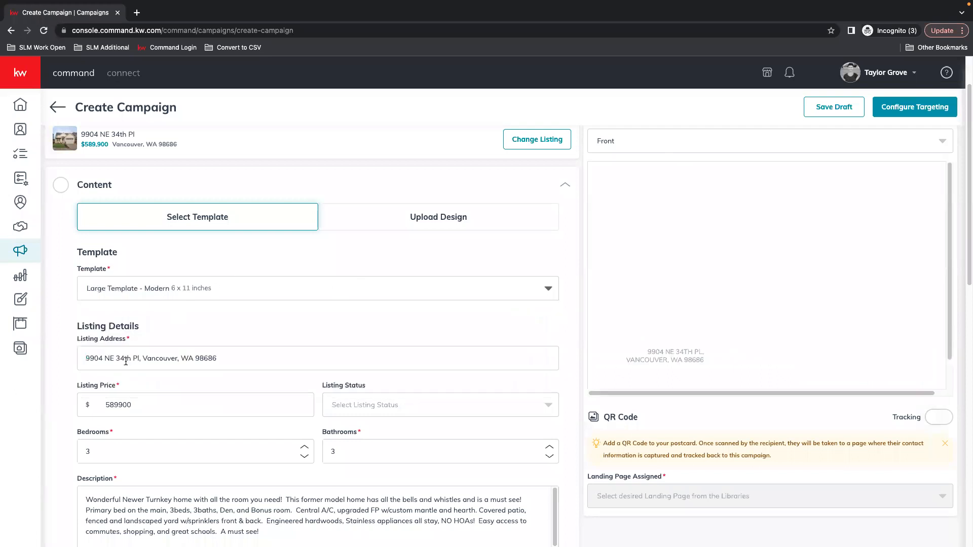
left_click(631, 135)
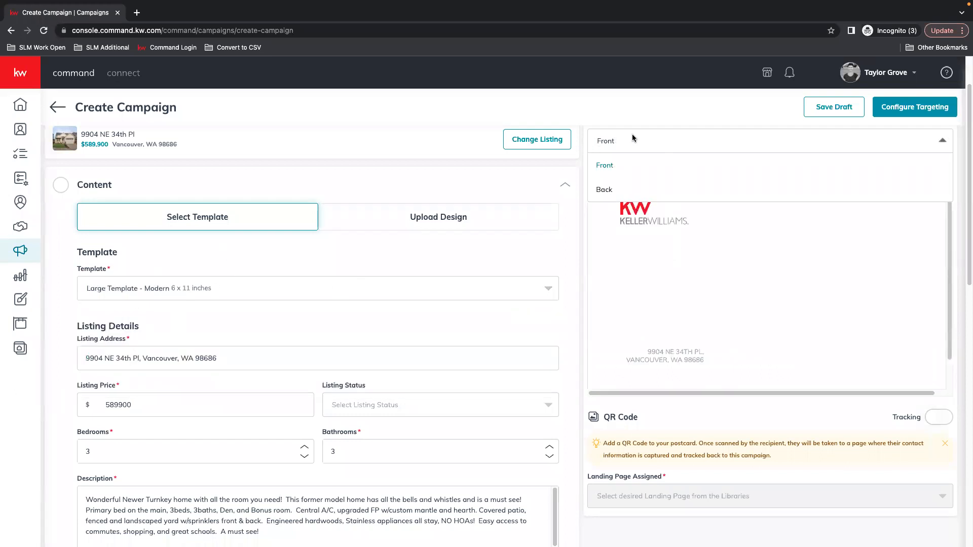
left_click(642, 191)
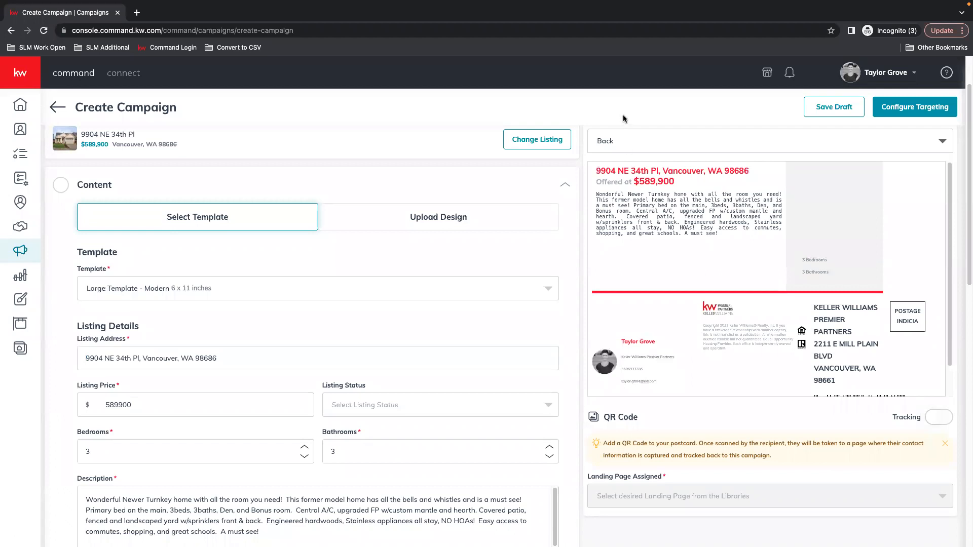
left_click(607, 141)
left_click(609, 163)
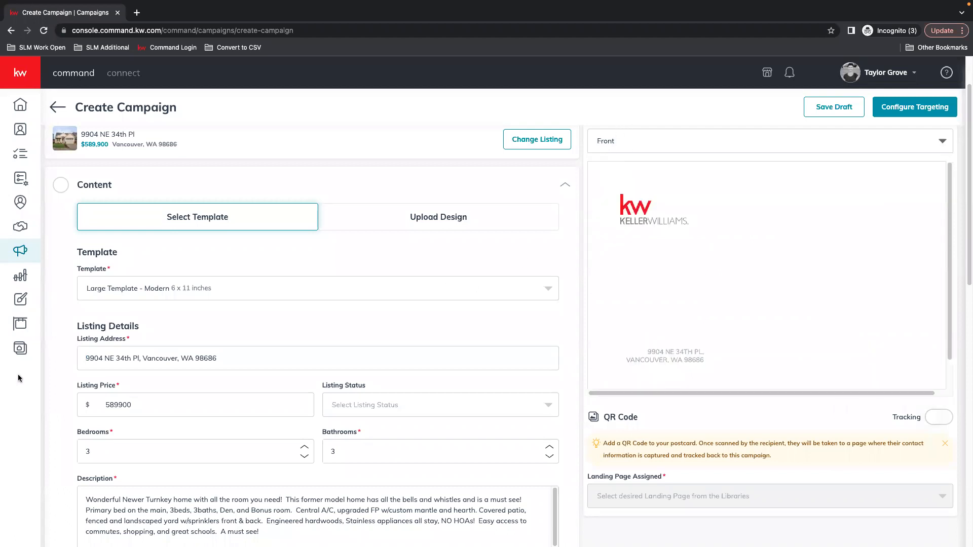
Settle on Large Template - Contemporary, checking its back and leaving the preview on Front.
left_click(122, 288)
left_click(129, 389)
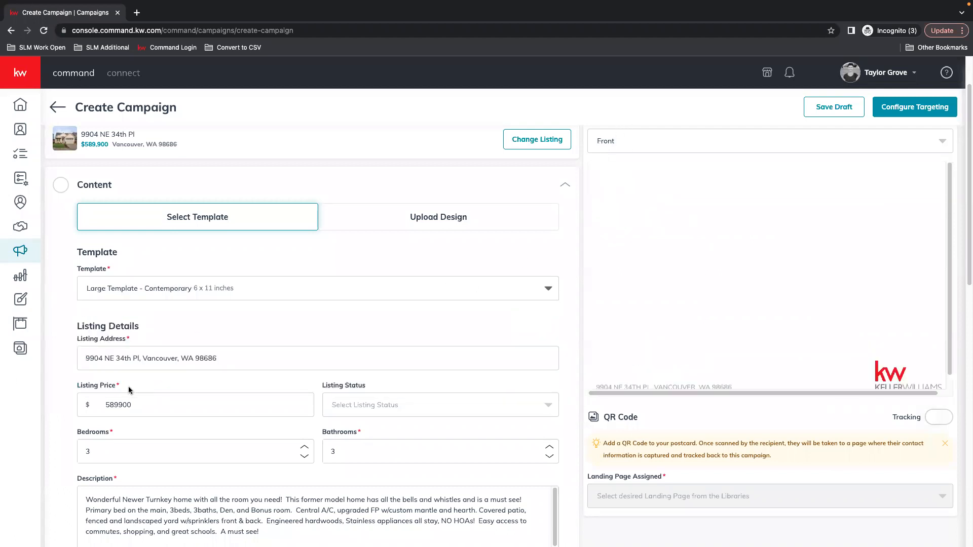
left_click(621, 143)
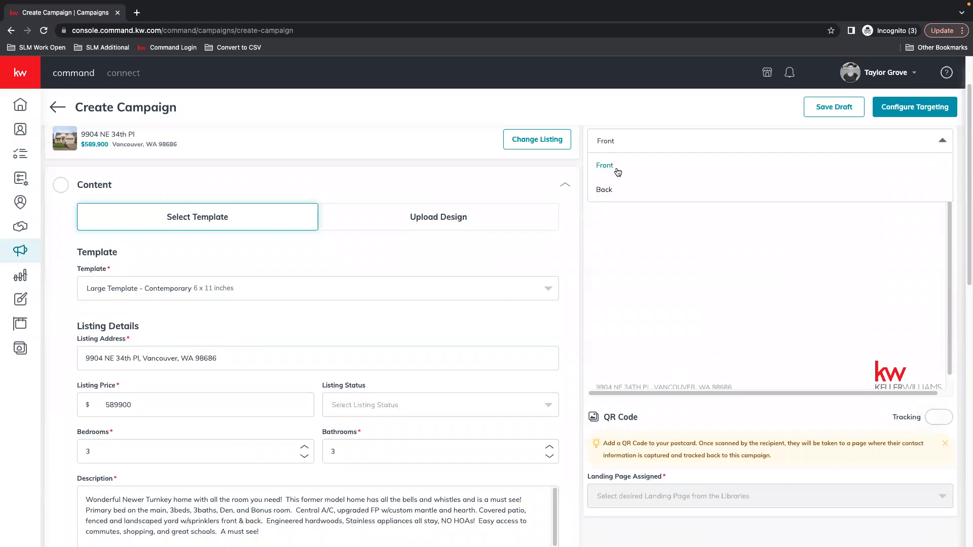
left_click(606, 189)
left_click(614, 147)
left_click(605, 165)
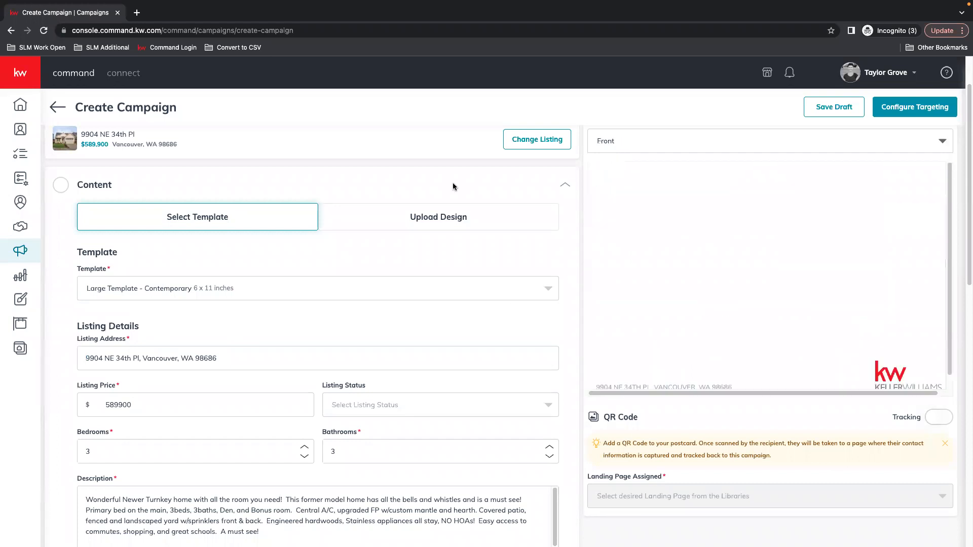
scroll(209, 296, "down", 3)
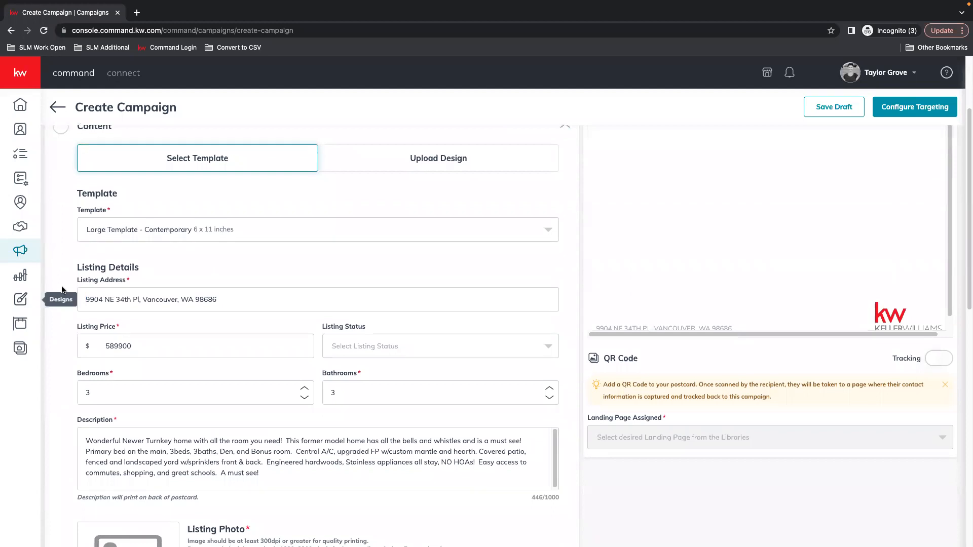
Step the bathrooms count up and back to 3.0, checking the description's beds and baths.
scroll(193, 267, "down", 1)
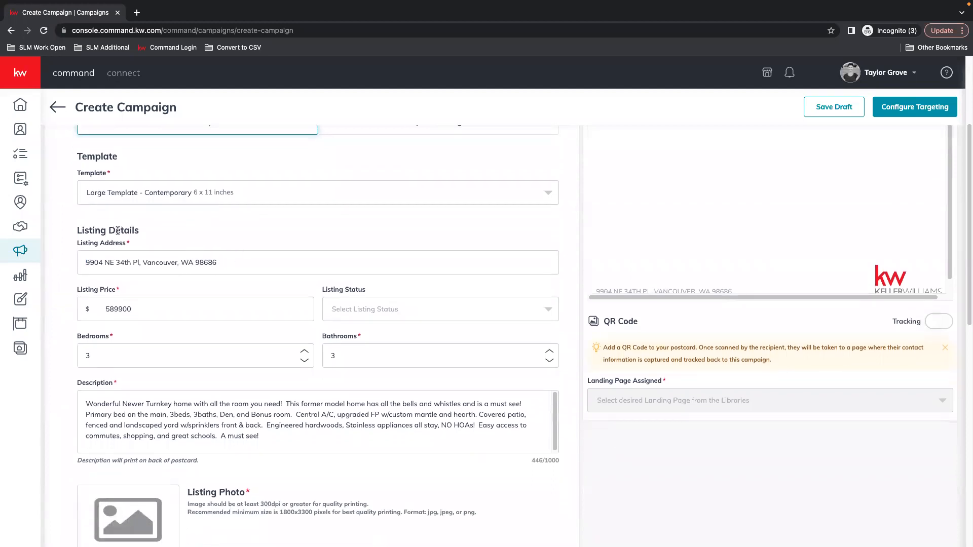
left_click(225, 262)
left_click(549, 351)
left_click(550, 361)
left_click_drag(174, 415, 206, 414)
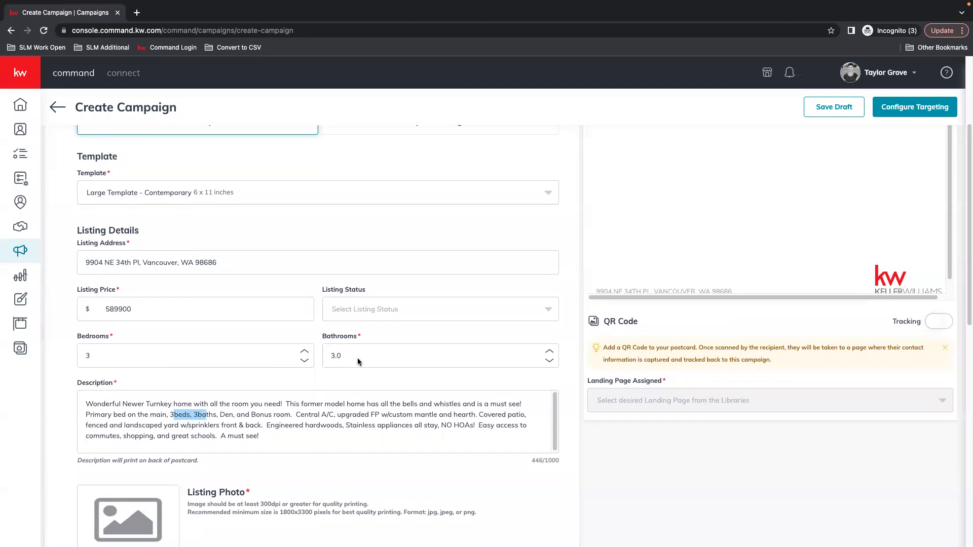
left_click(218, 415)
Set the Listing Status to JUST SOLD.
left_click(381, 310)
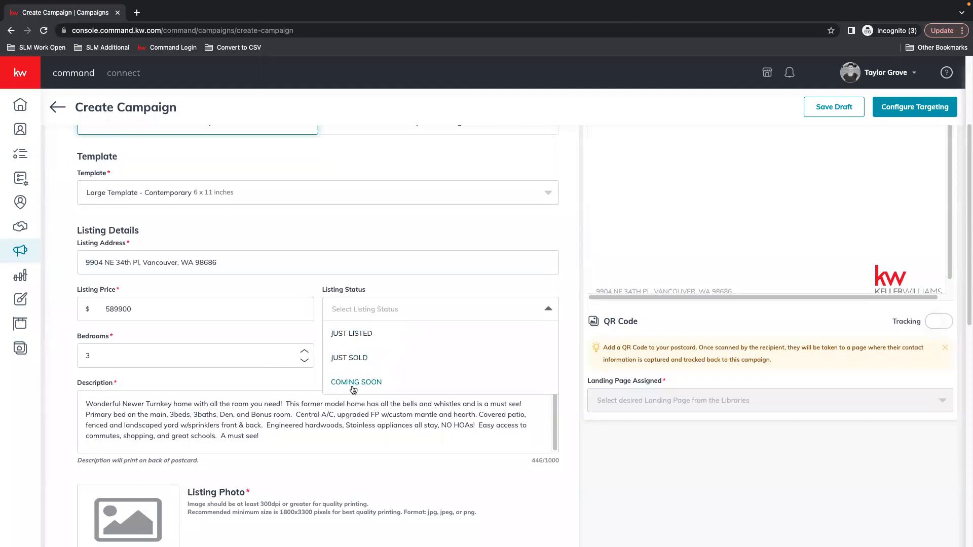
left_click(351, 358)
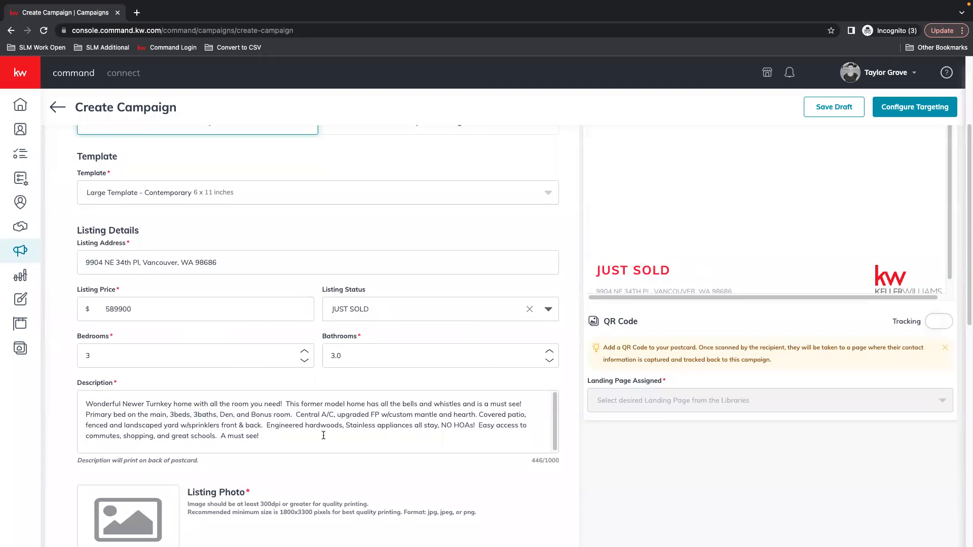
scroll(474, 417, "down", 1)
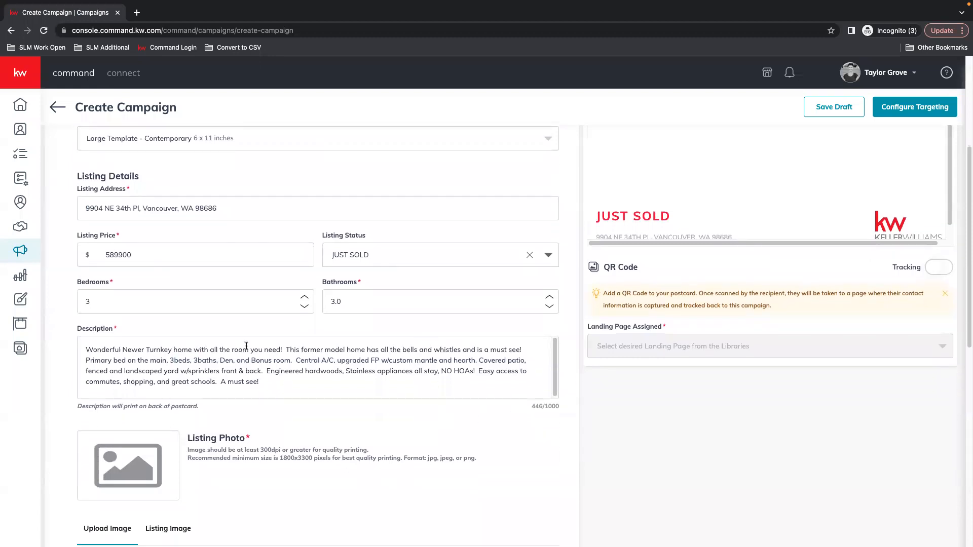
Preview the postcard back and check the 446-character description against the 1000-character limit.
left_click(306, 388)
left_click_drag(86, 350, 413, 370)
left_click(413, 371)
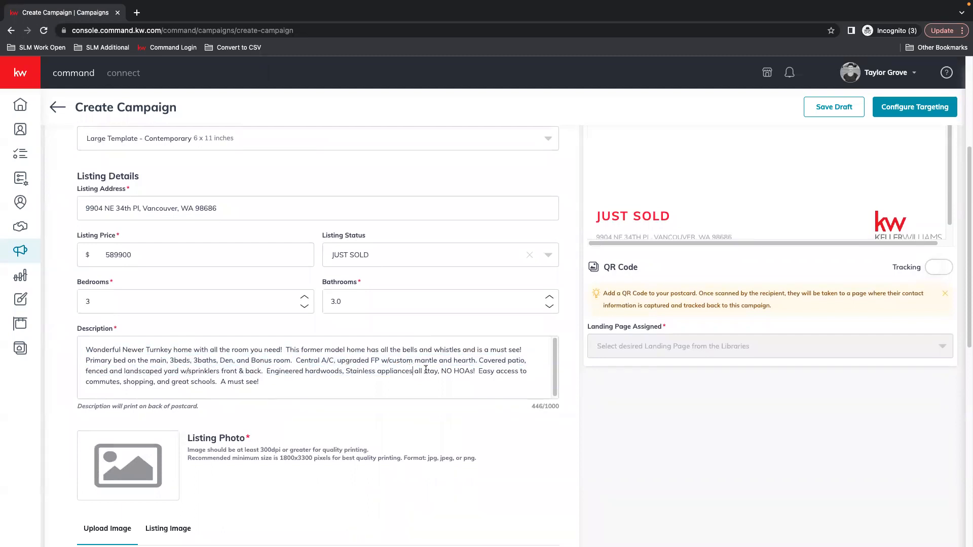
left_click(304, 384)
scroll(780, 310, "up", 5)
left_click(650, 206)
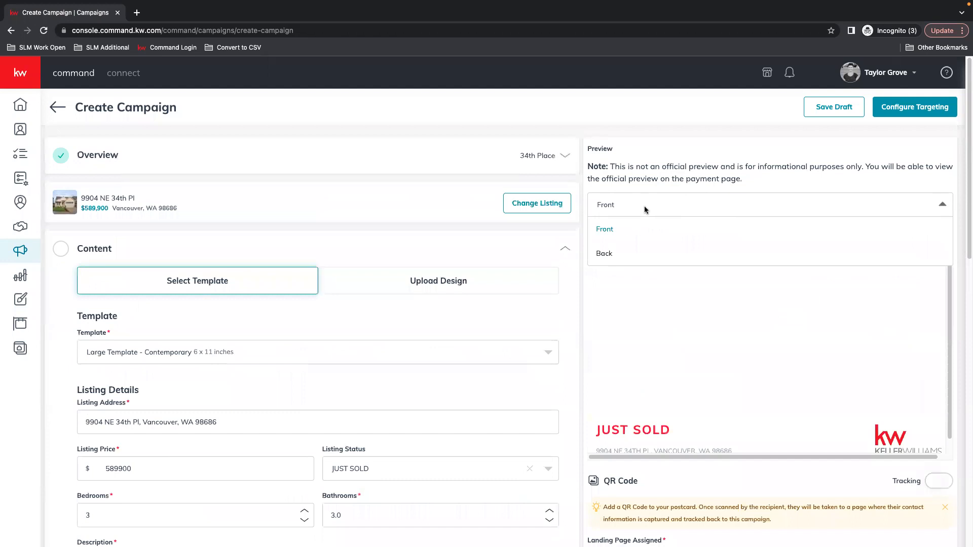
left_click(619, 253)
scroll(239, 385, "down", 2)
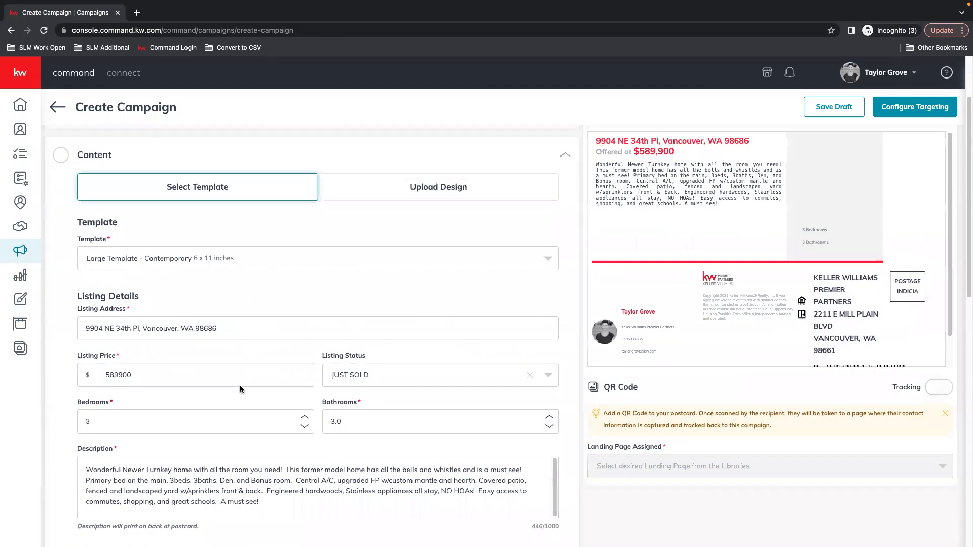
double_click(553, 523)
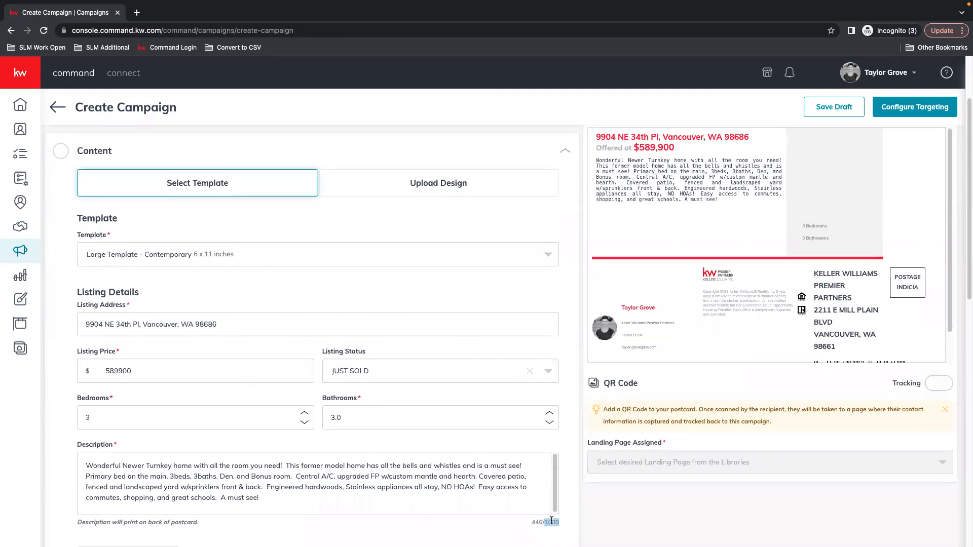
left_click(703, 196)
scroll(479, 311, "down", 1)
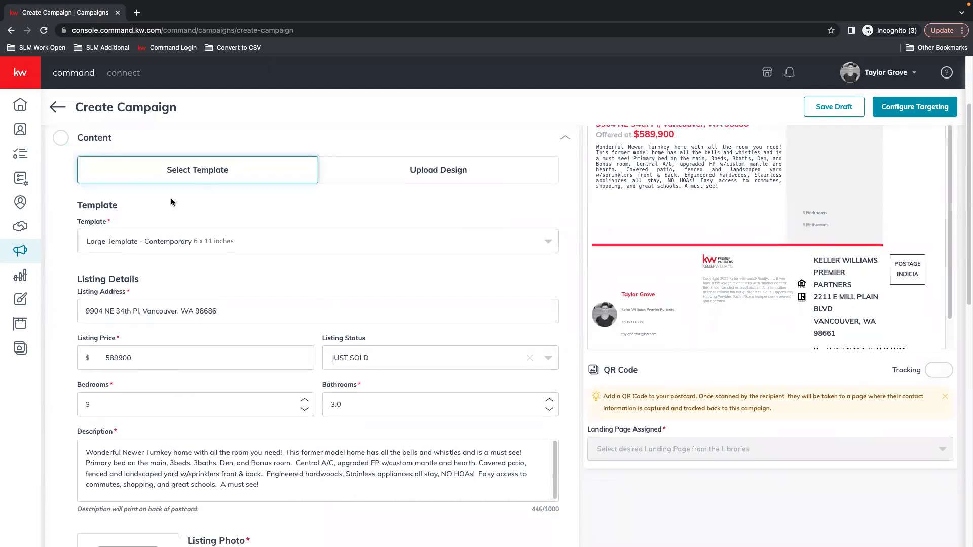
Try the Compact Template, note its 446/350 over-limit count, then return to Large Template - Contemporary.
left_click(157, 246)
left_click(148, 266)
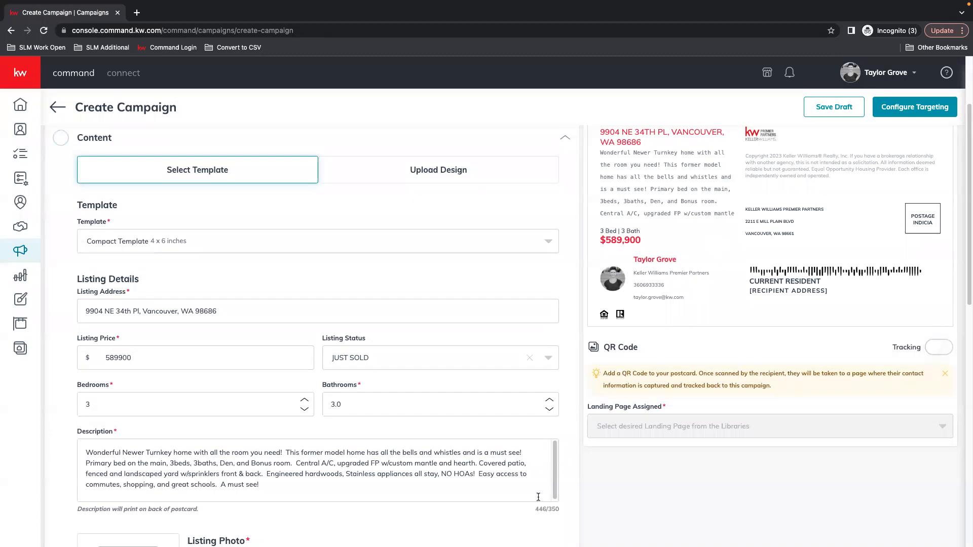
left_click_drag(561, 509, 516, 510)
left_click(160, 251)
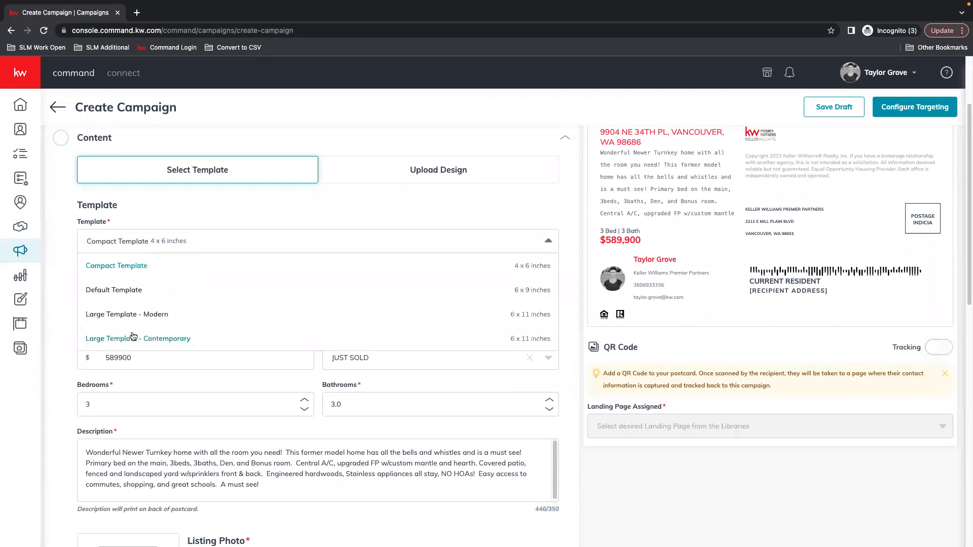
left_click(133, 338)
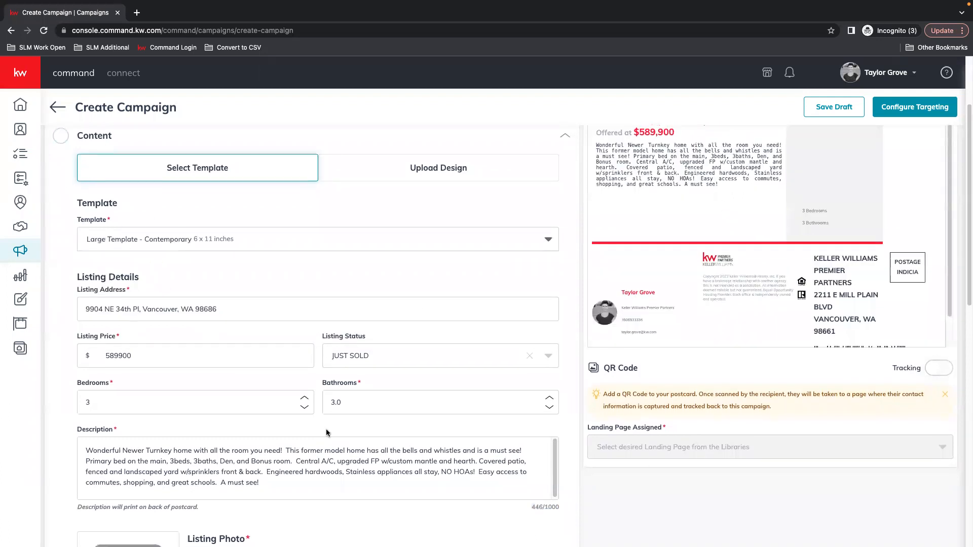
scroll(250, 304, "down", 1)
Use the listing's front exterior photo as the postcard Listing Photo.
scroll(456, 333, "down", 4)
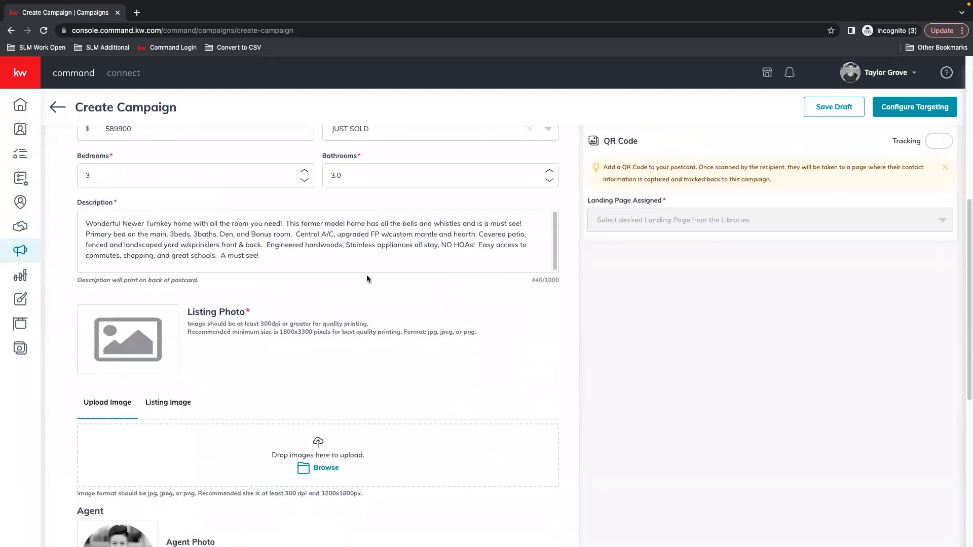
scroll(210, 315, "down", 1)
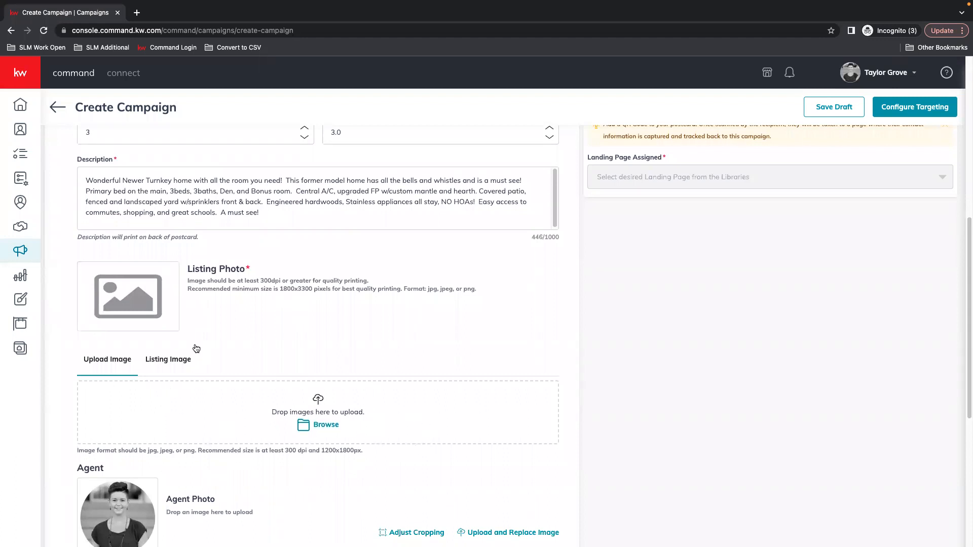
double_click(158, 360)
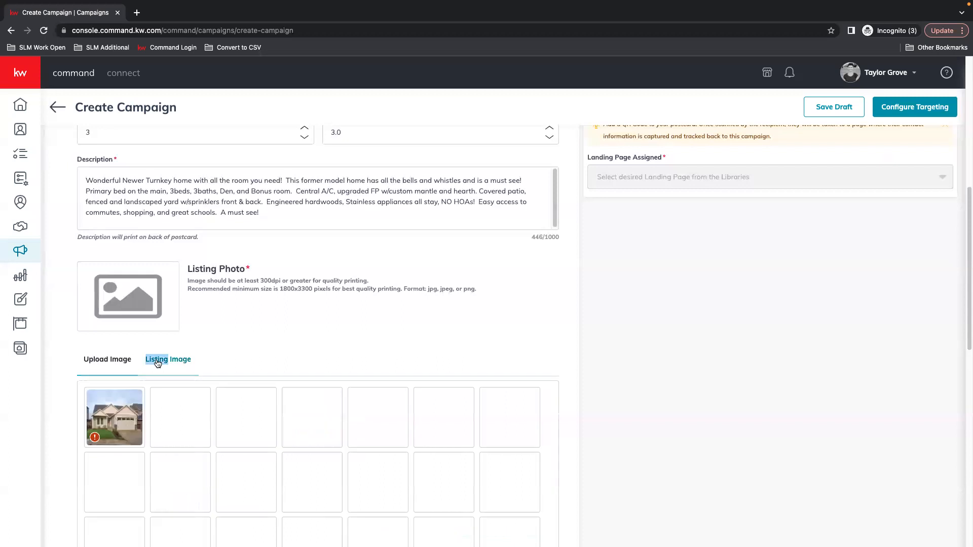
scroll(318, 345, "down", 3)
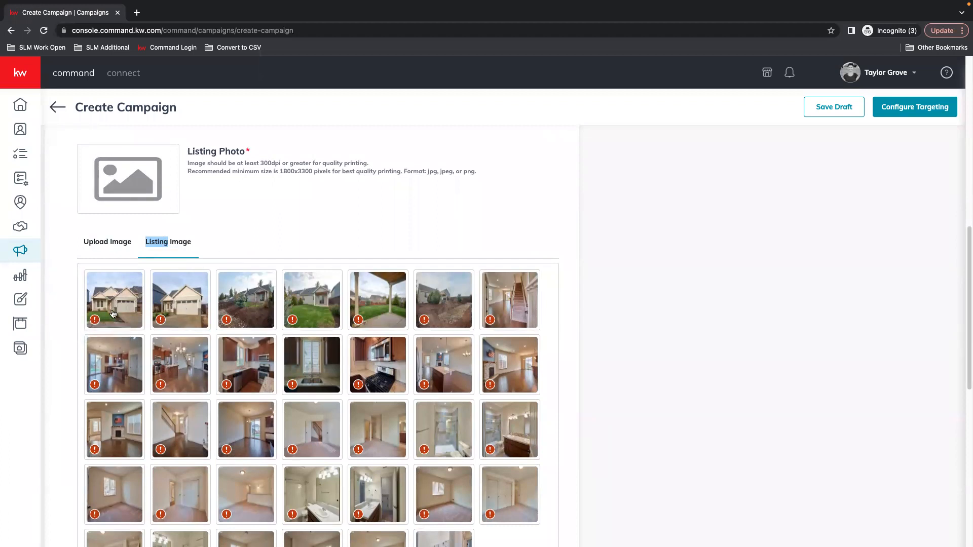
left_click_drag(231, 172, 244, 164)
left_click(243, 164)
left_click(110, 306)
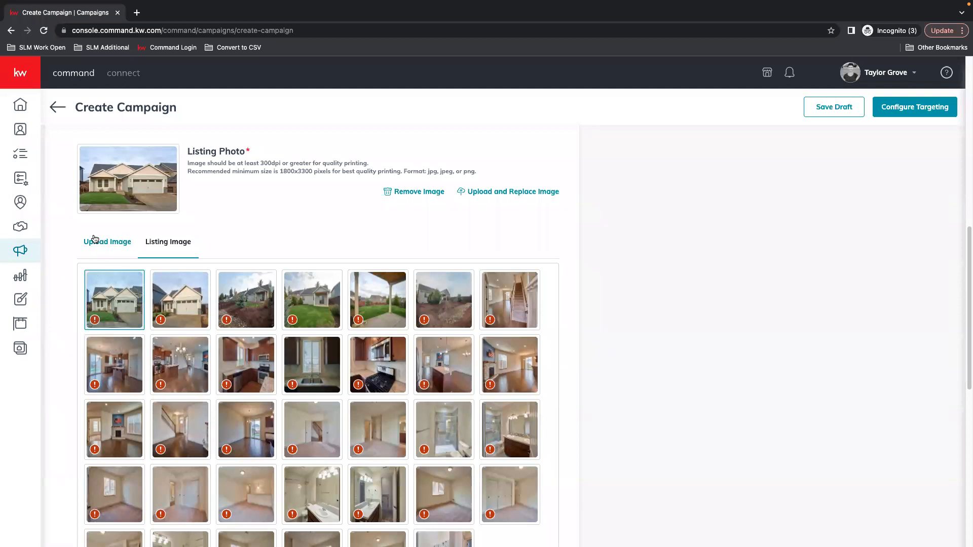
left_click_drag(248, 170, 336, 164)
left_click(319, 174)
Scroll back to the top and bring up the Preview side choices.
scroll(89, 265, "up", 2)
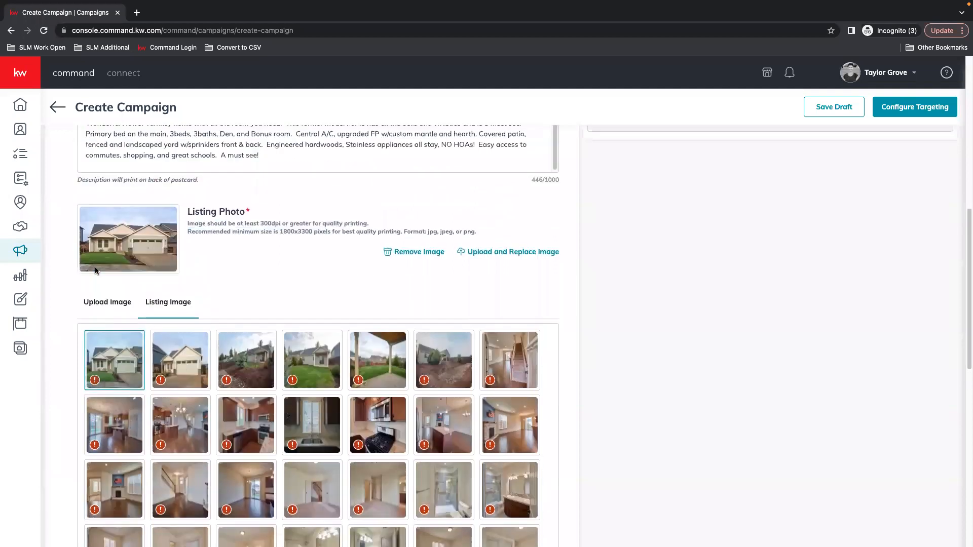
scroll(96, 269, "up", 1)
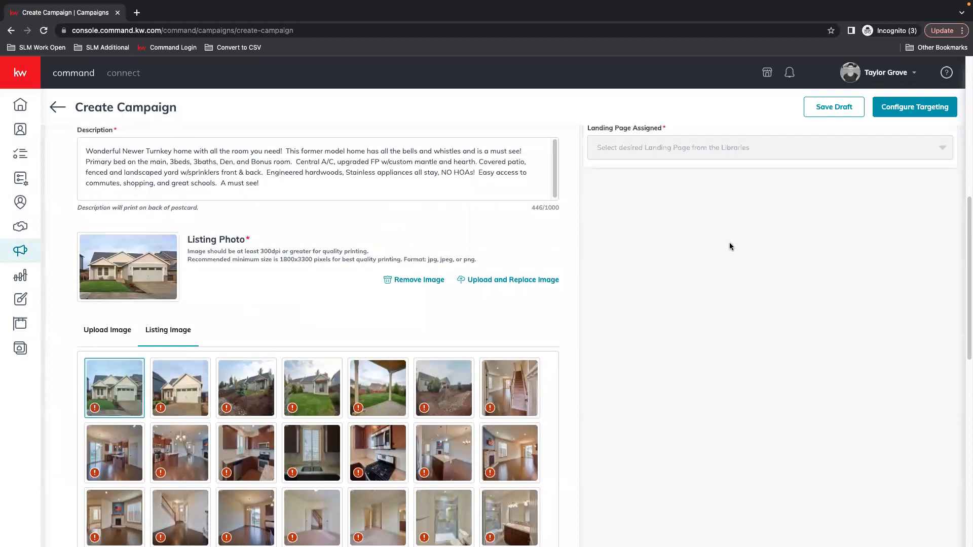
scroll(730, 247, "up", 10)
left_click(621, 206)
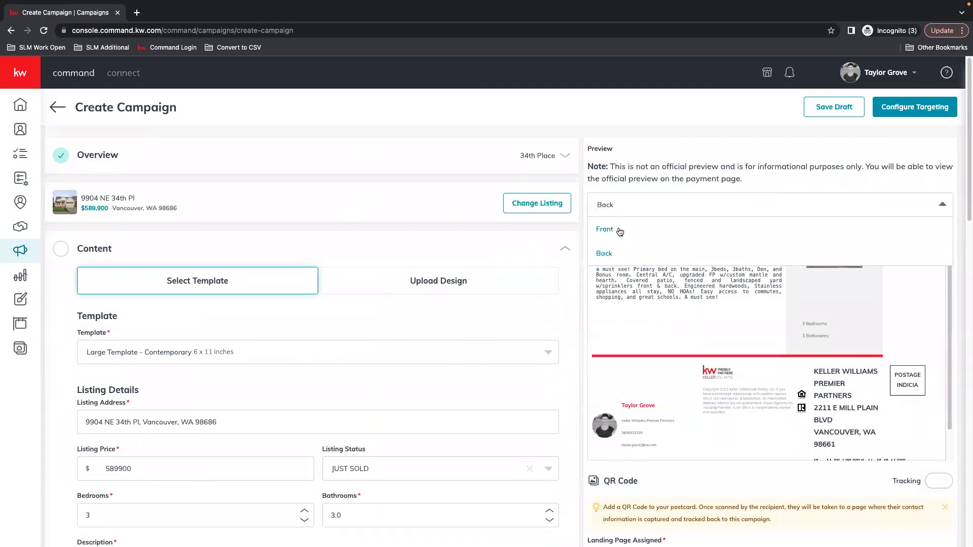
Preview the front, trying the Modern, Default and Compact templates before settling on Large Template - Contemporary.
left_click(605, 229)
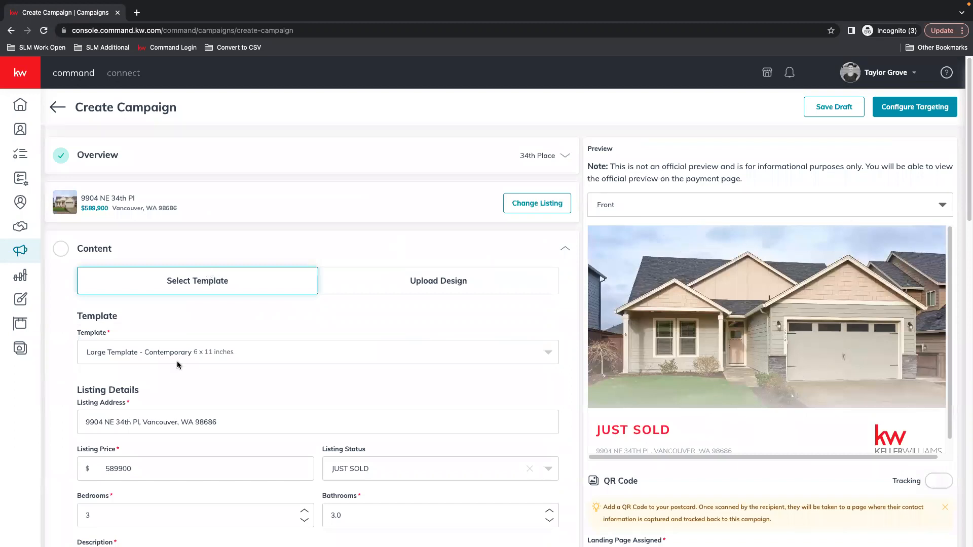
left_click(114, 349)
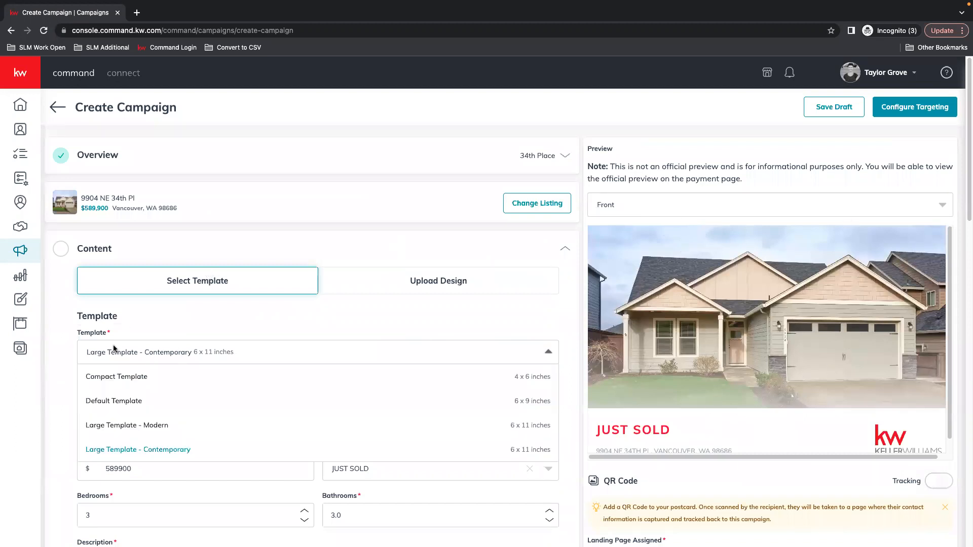
left_click(147, 426)
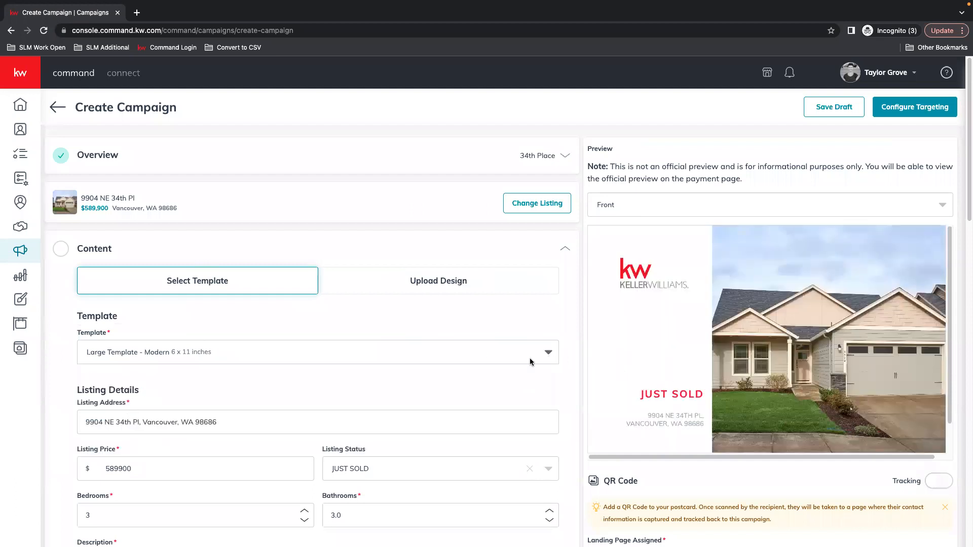
left_click_drag(703, 458, 679, 457)
left_click(135, 354)
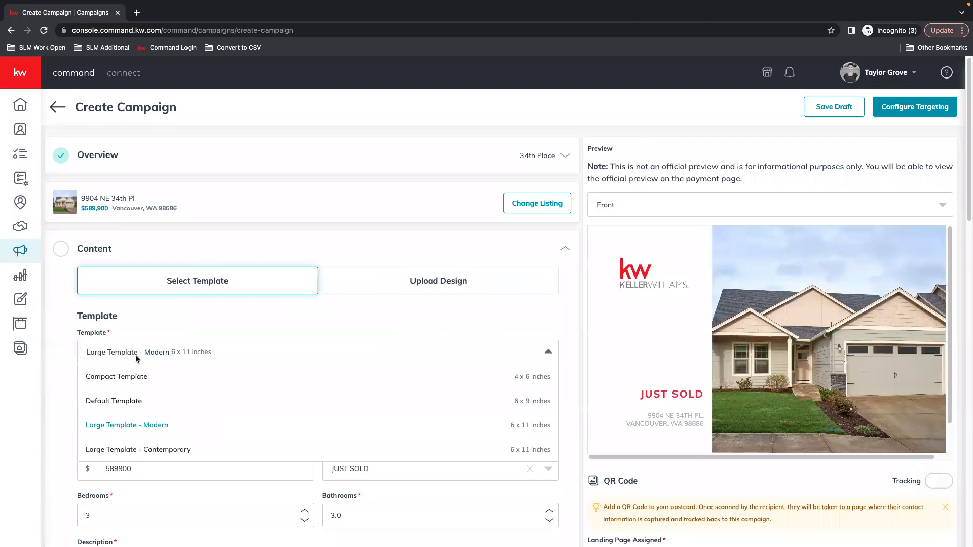
left_click(114, 401)
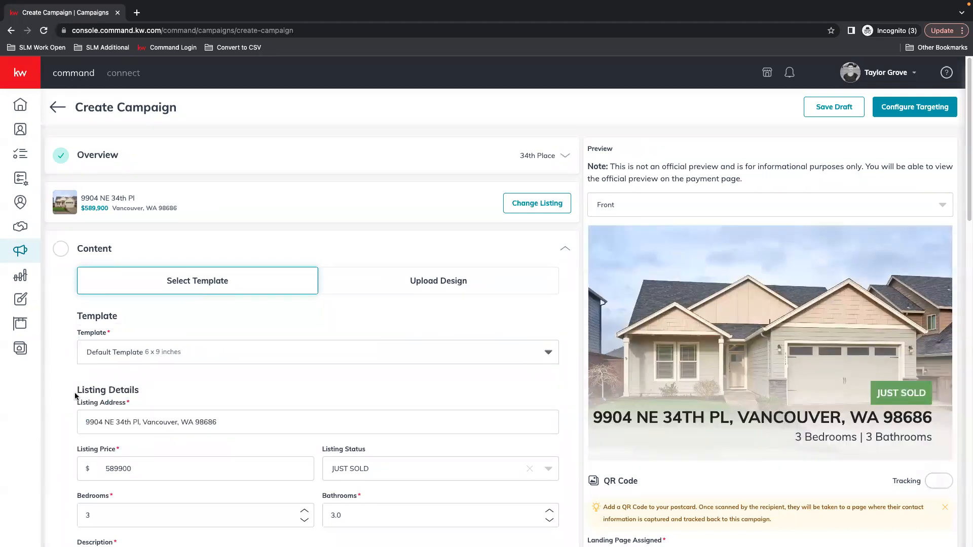
left_click(120, 351)
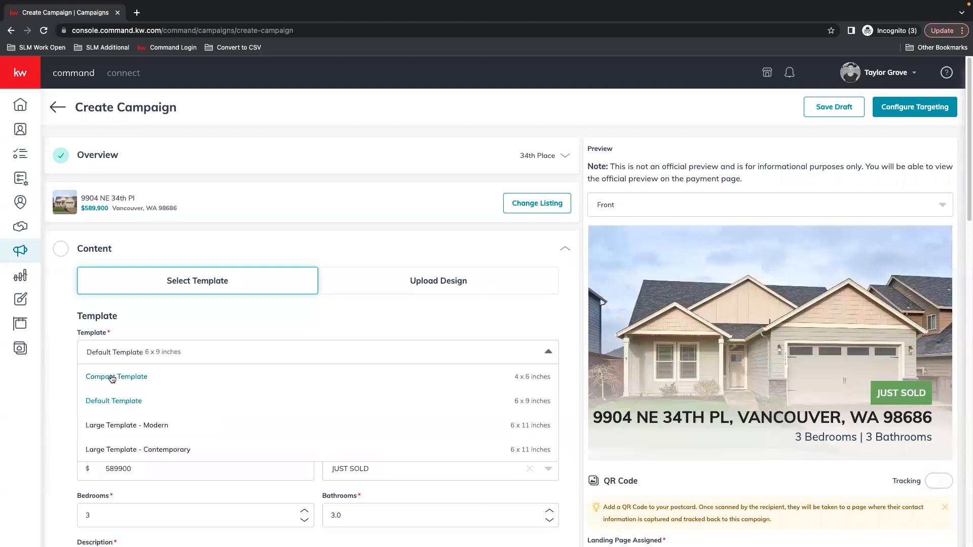
left_click(111, 375)
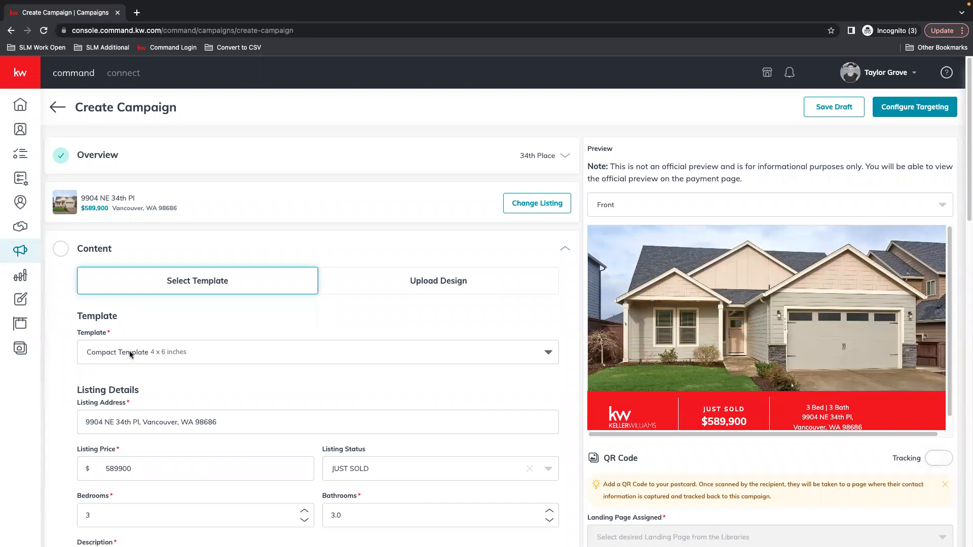
left_click(177, 351)
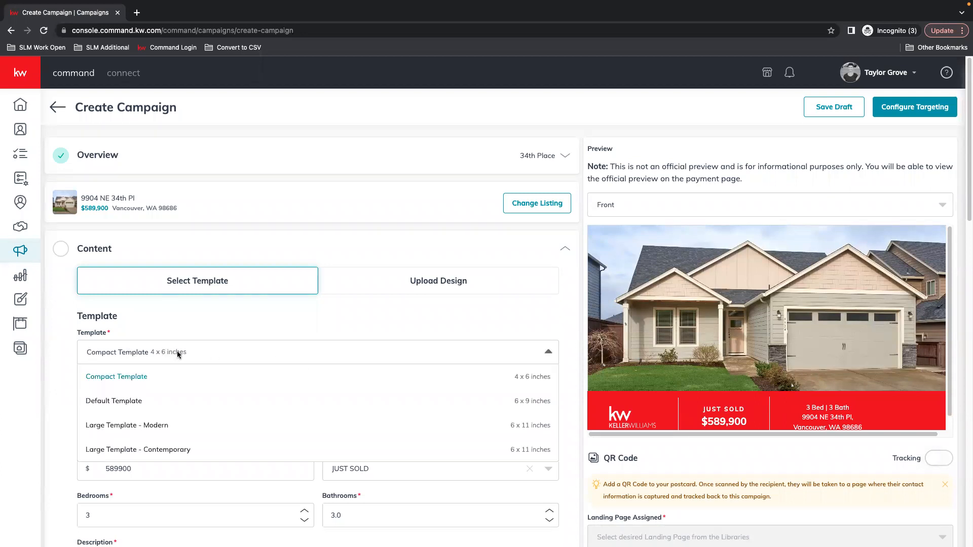
left_click(125, 450)
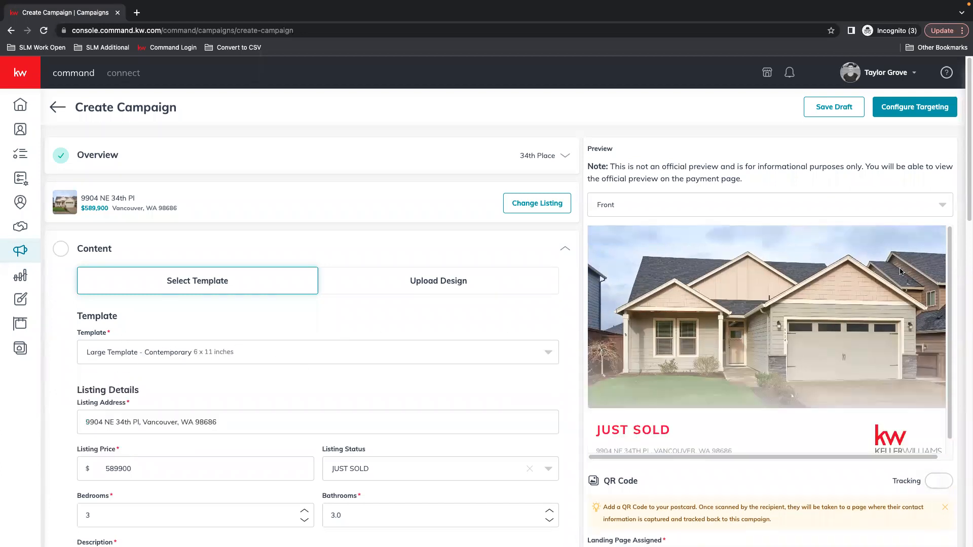
Save the content from the Agent section, which flags the Phone field as invalid.
scroll(828, 389, "down", 1)
scroll(539, 428, "down", 10)
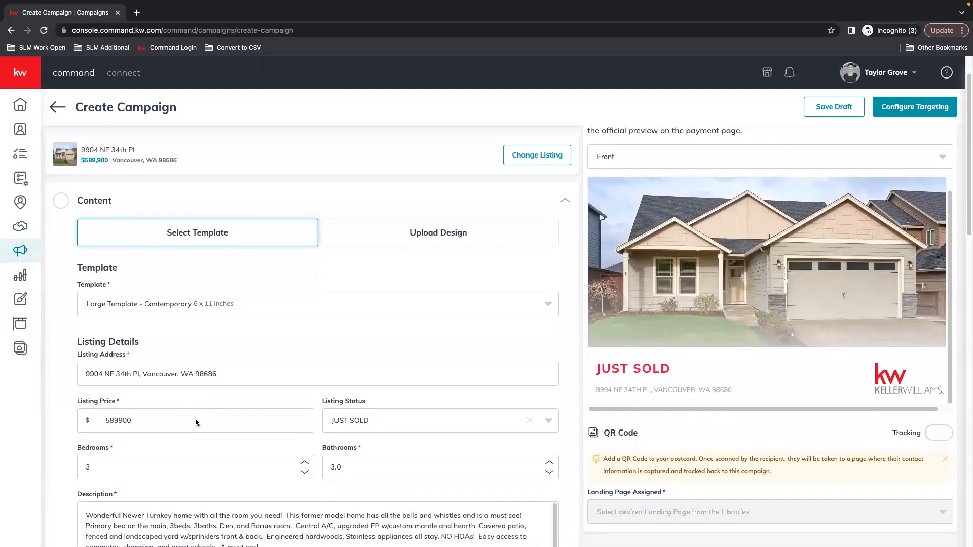
scroll(268, 380, "down", 5)
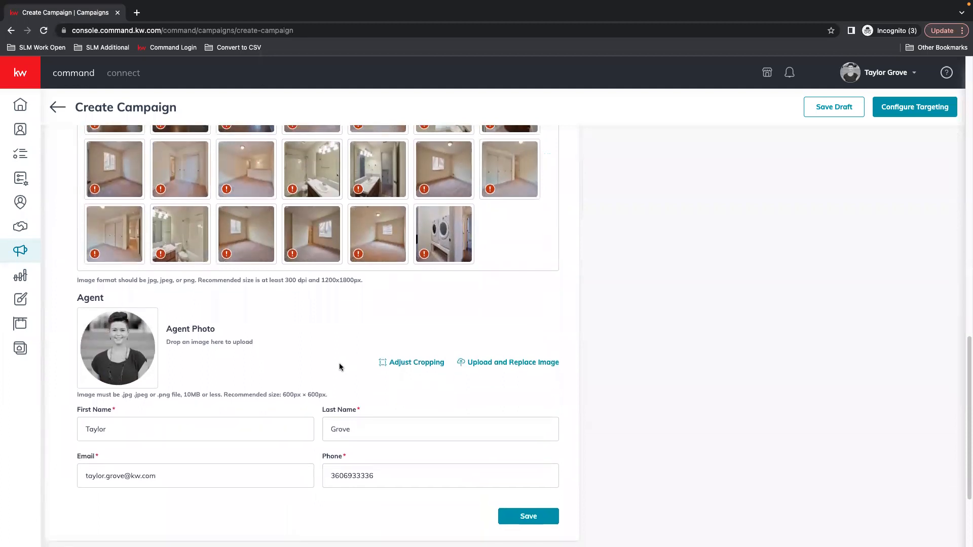
scroll(339, 363, "down", 2)
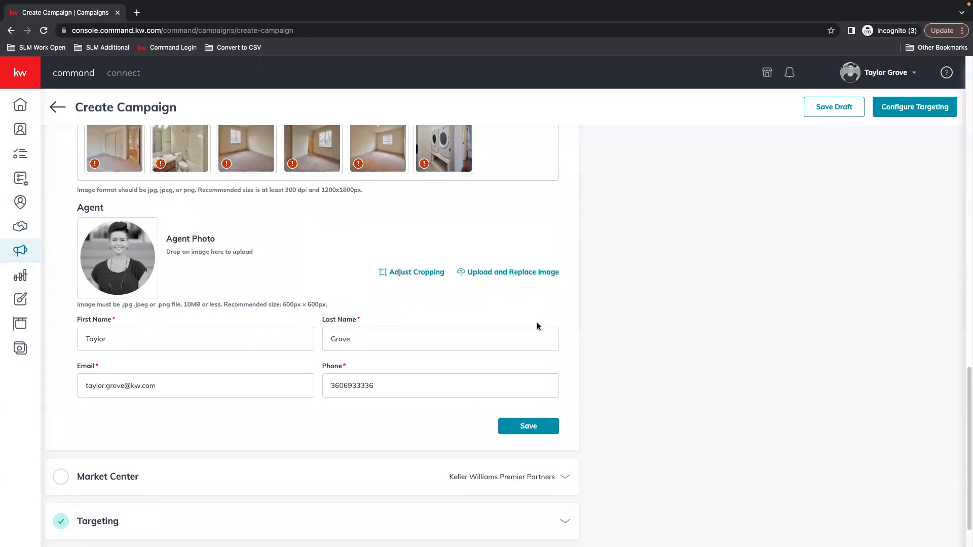
left_click(529, 429)
Correct the agent phone number format and save again, raising the low-resolution image warning.
scroll(531, 430, "up", 10)
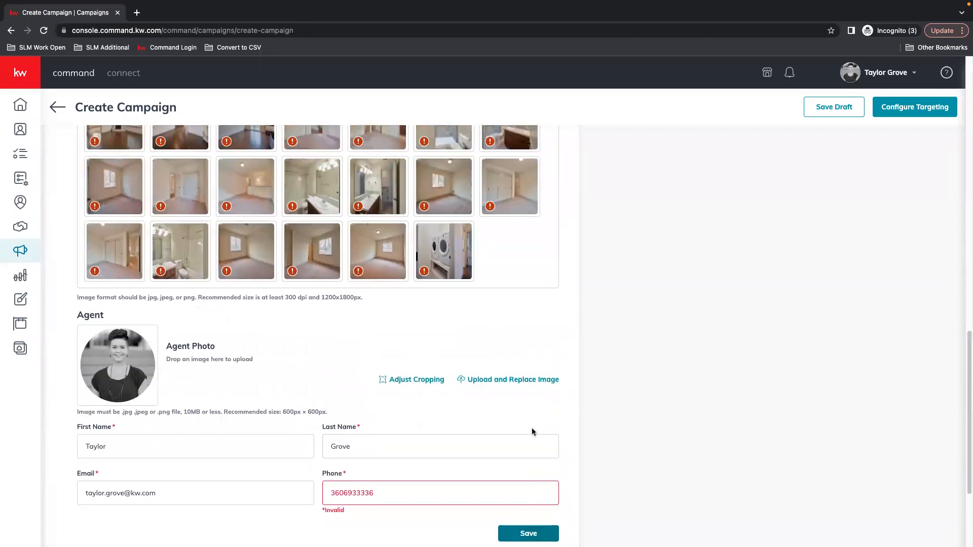
scroll(468, 416, "down", 15)
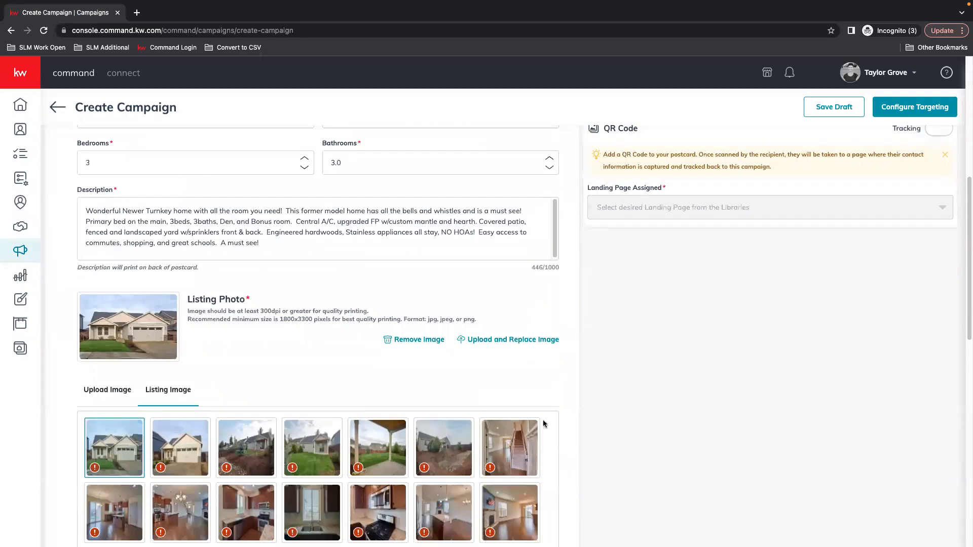
scroll(467, 416, "down", 1)
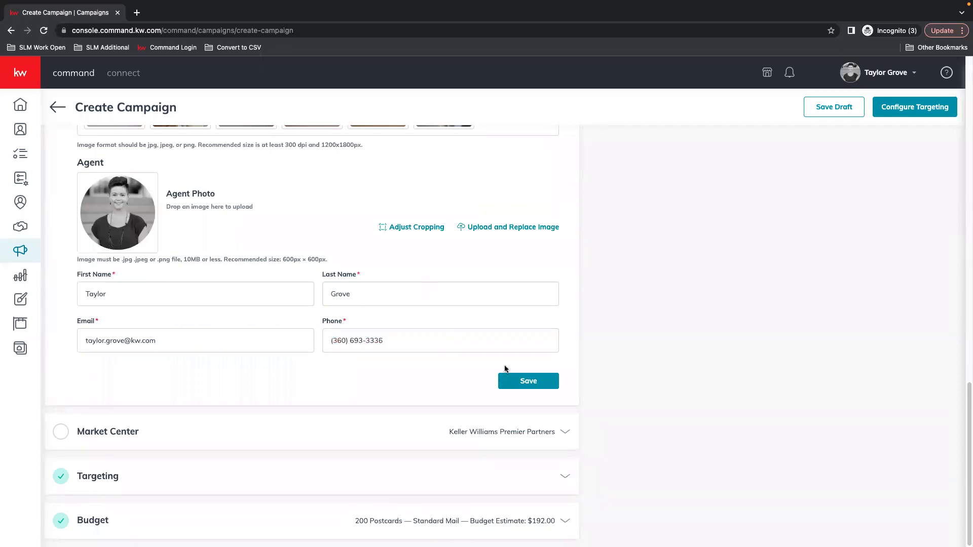
left_click(528, 383)
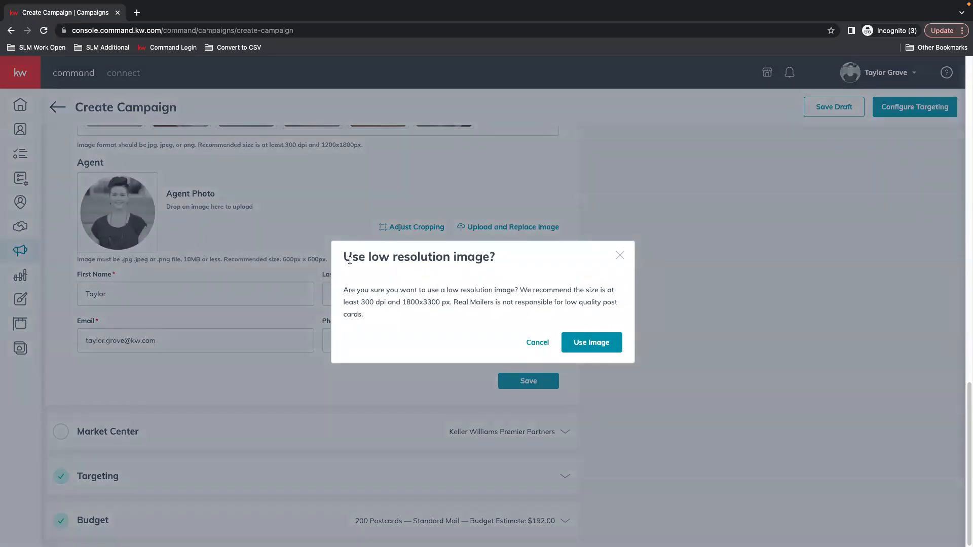
Accept the low-resolution listing photo so the Content section saves with a check.
left_click_drag(350, 260, 519, 260)
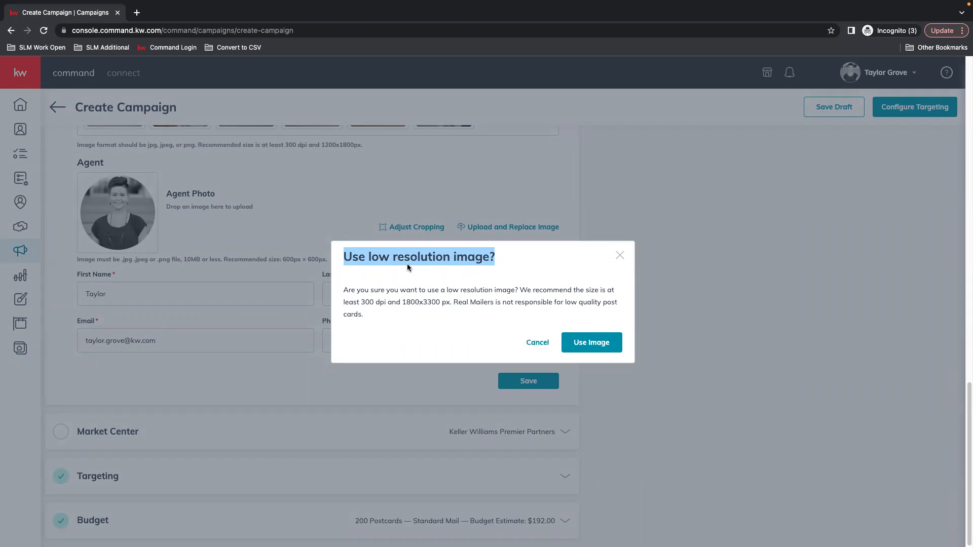
left_click(603, 349)
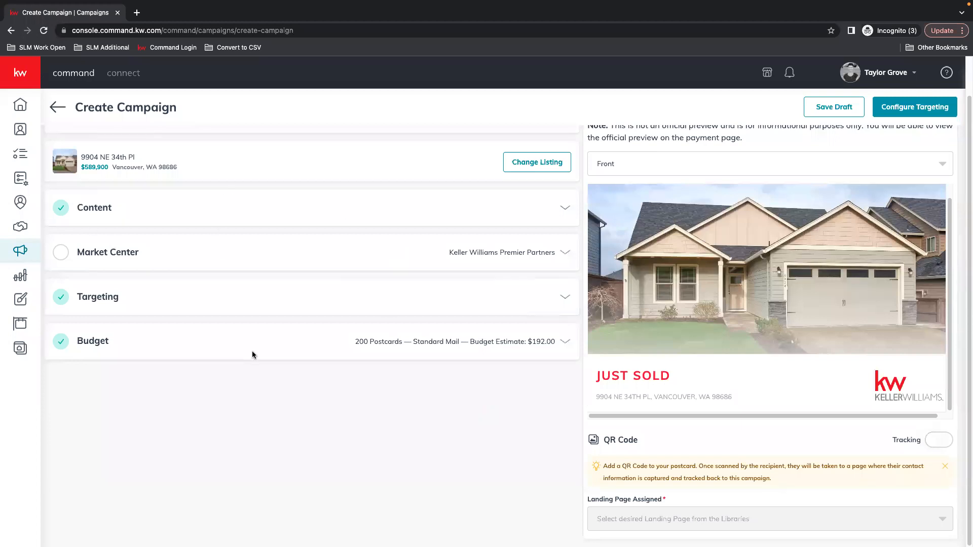
Expand Market Center and set its state to WA.
left_click(565, 254)
scroll(290, 267, "down", 1)
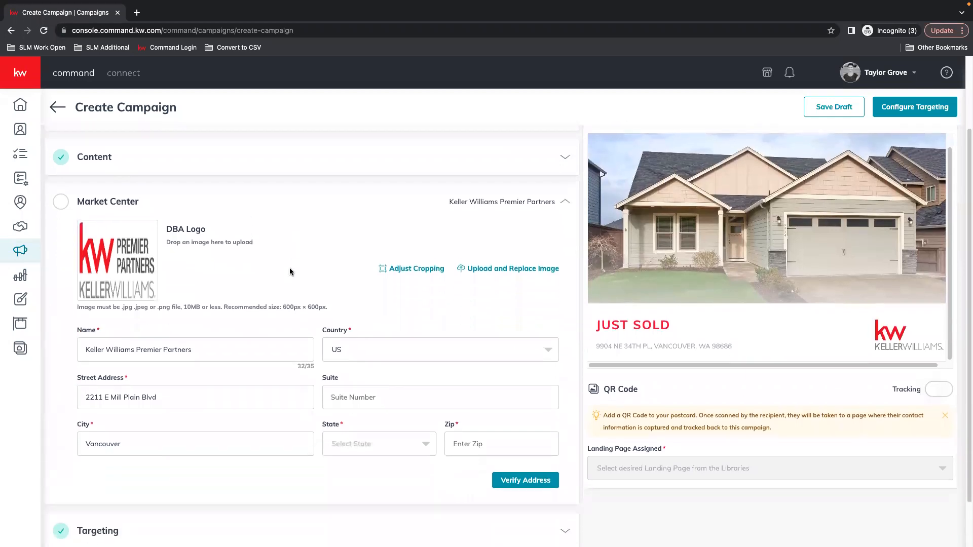
scroll(290, 267, "down", 1)
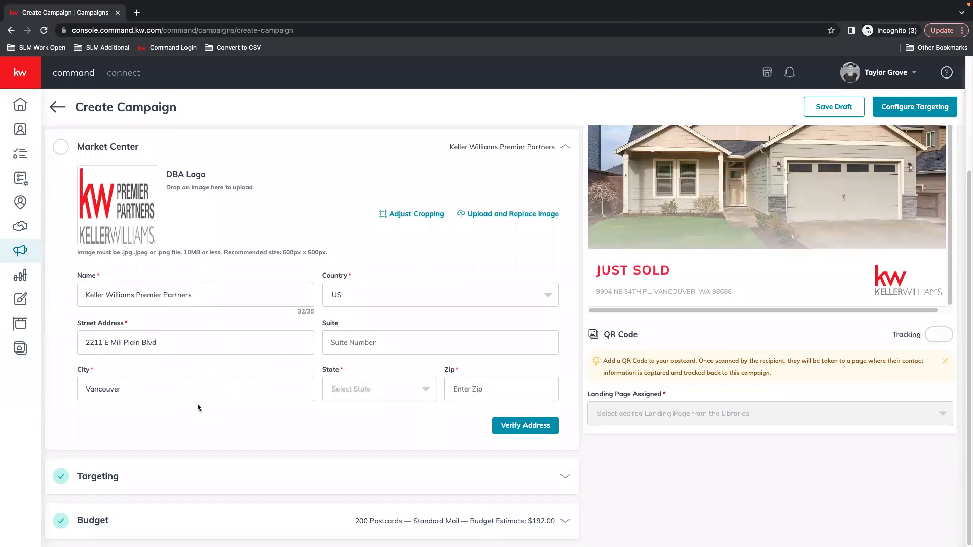
left_click(372, 397)
left_click(499, 383)
left_click(362, 381)
left_click(356, 374)
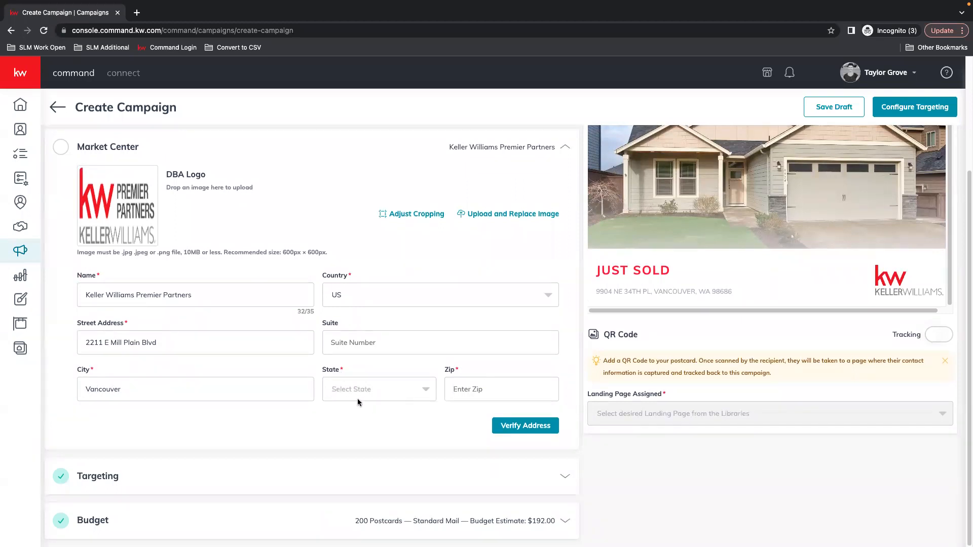
left_click(376, 394)
type("wa")
left_click(347, 416)
Enter zip 98661, verify the address, and confirm the corrected Market Center address.
left_click(493, 397)
type("98661")
left_click(529, 426)
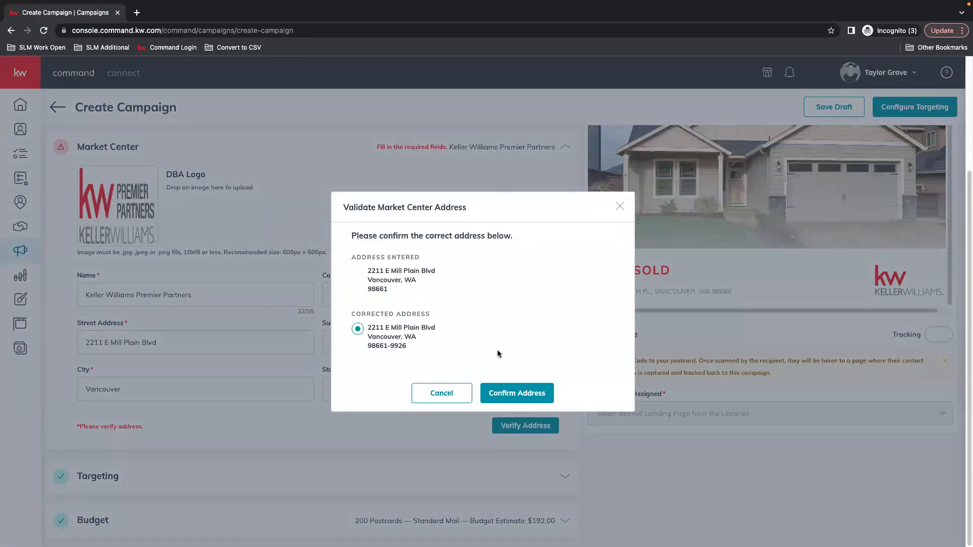
left_click(512, 394)
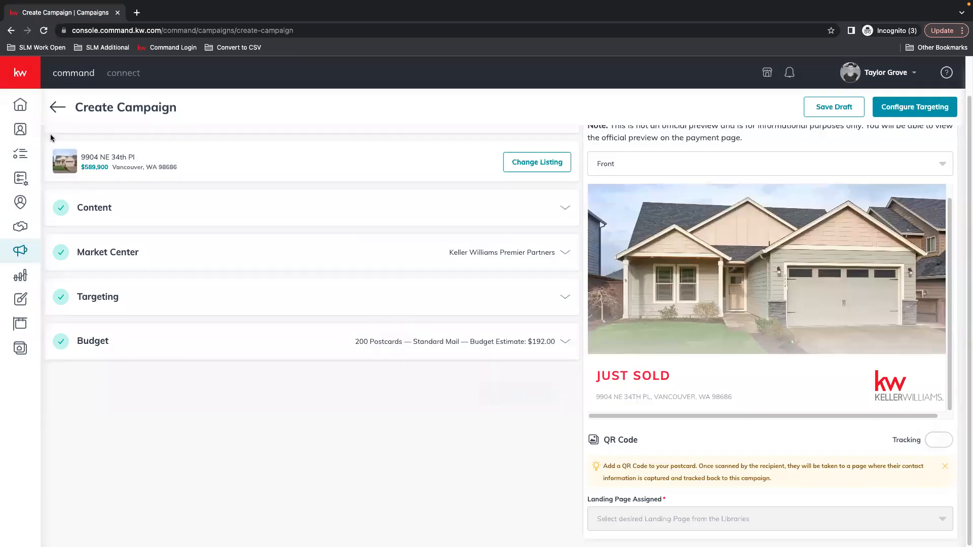
Save Targeting as Local Targeting around the listing address, giving a $192.00 estimate.
scroll(96, 233, "up", 1)
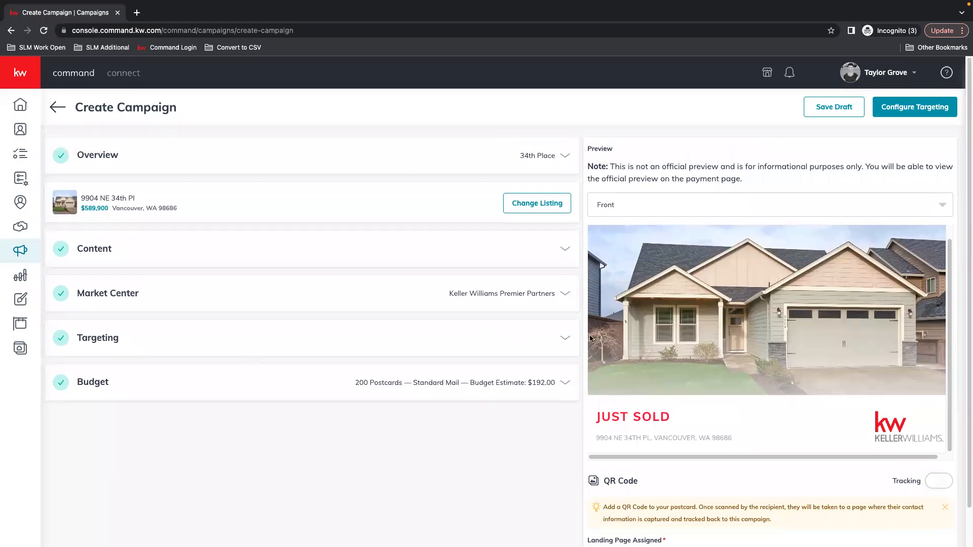
left_click(564, 337)
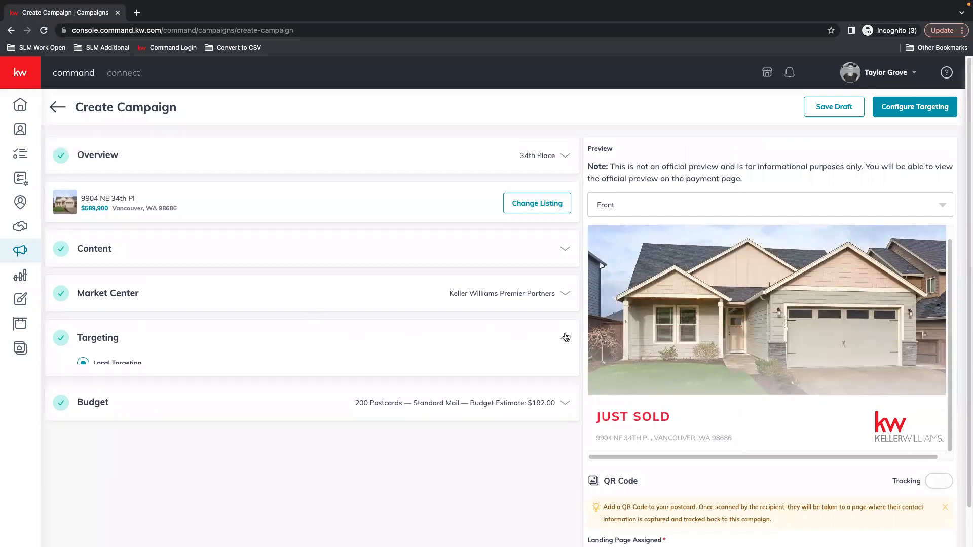
scroll(152, 334, "down", 1)
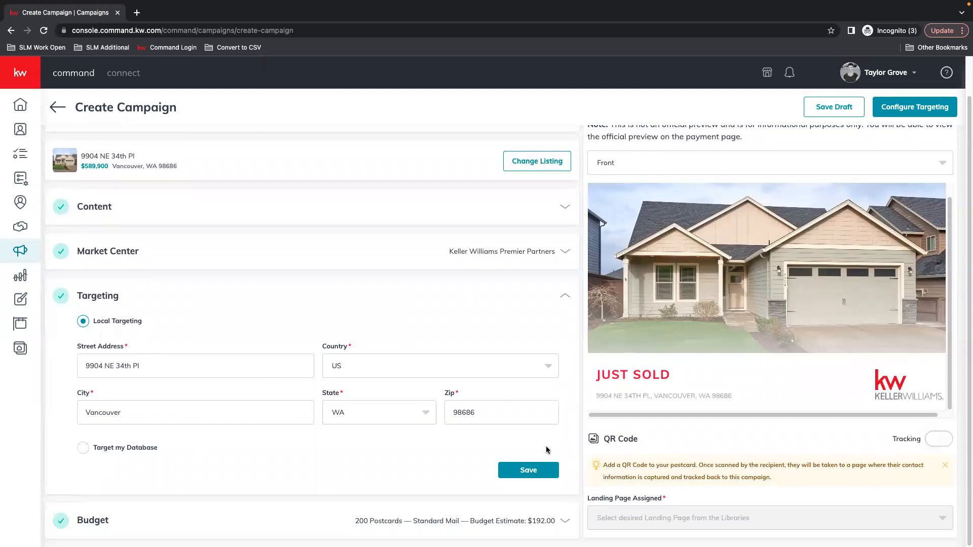
left_click(528, 470)
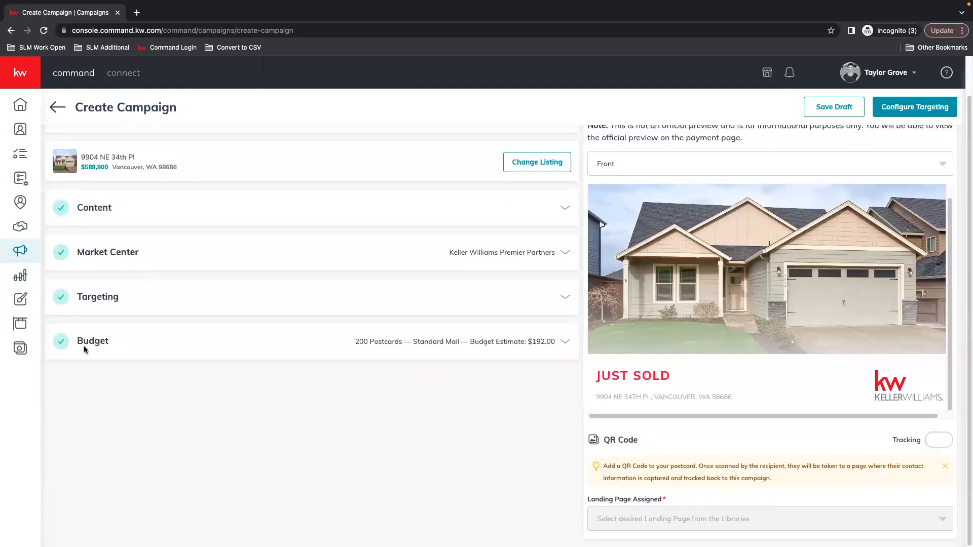
Expand Budget, try a quantity of 50, and keep Standard postage.
left_click(564, 349)
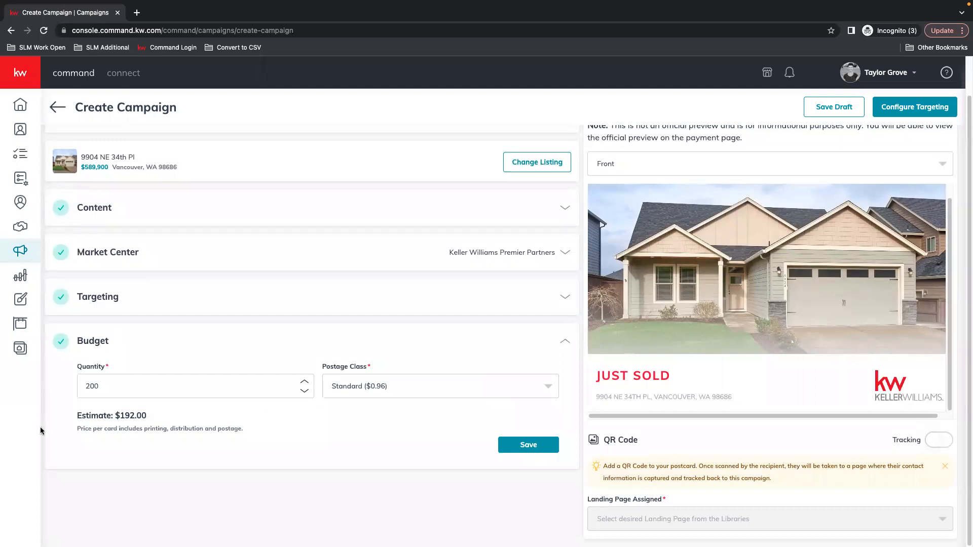
left_click_drag(77, 415, 169, 416)
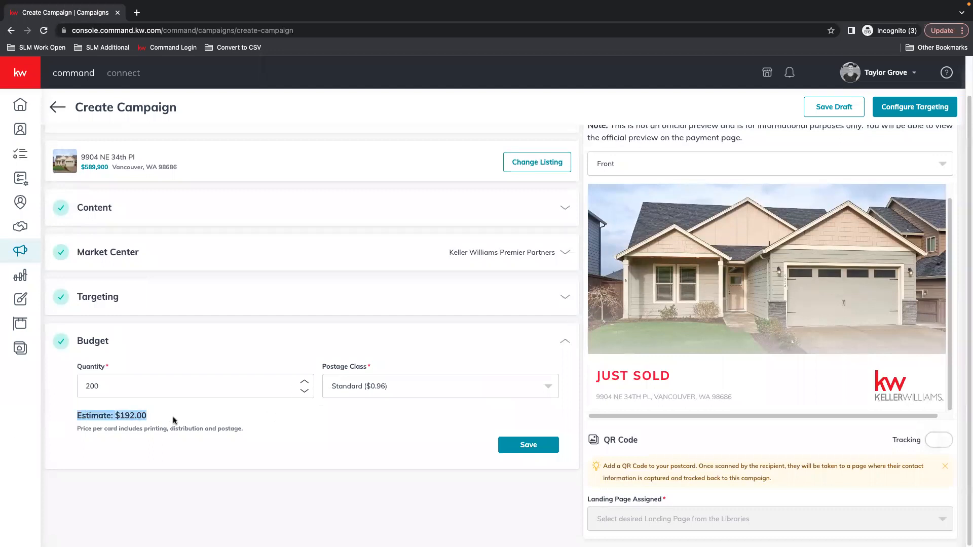
left_click(162, 421)
left_click(304, 392)
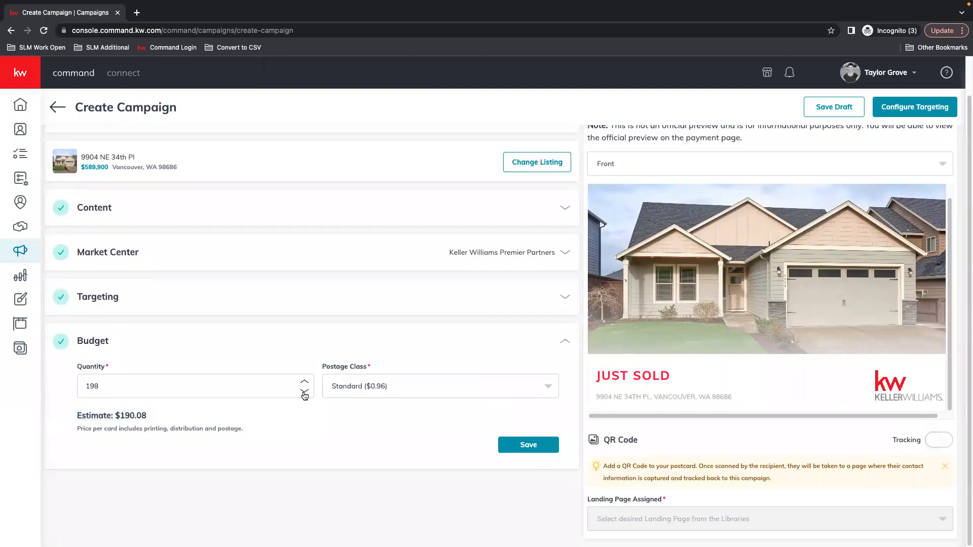
left_click_drag(162, 384, 73, 388)
type("50")
left_click(447, 384)
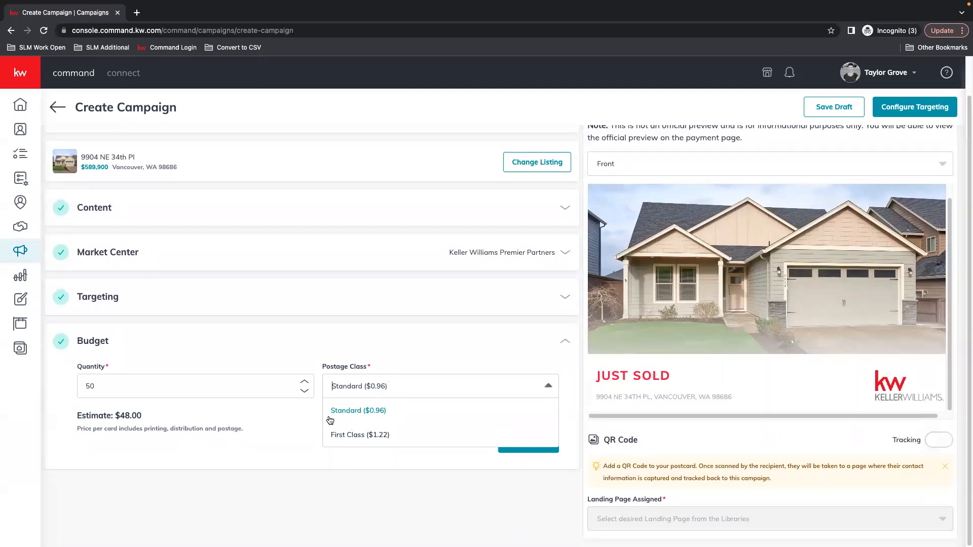
double_click(434, 354)
left_click(334, 367)
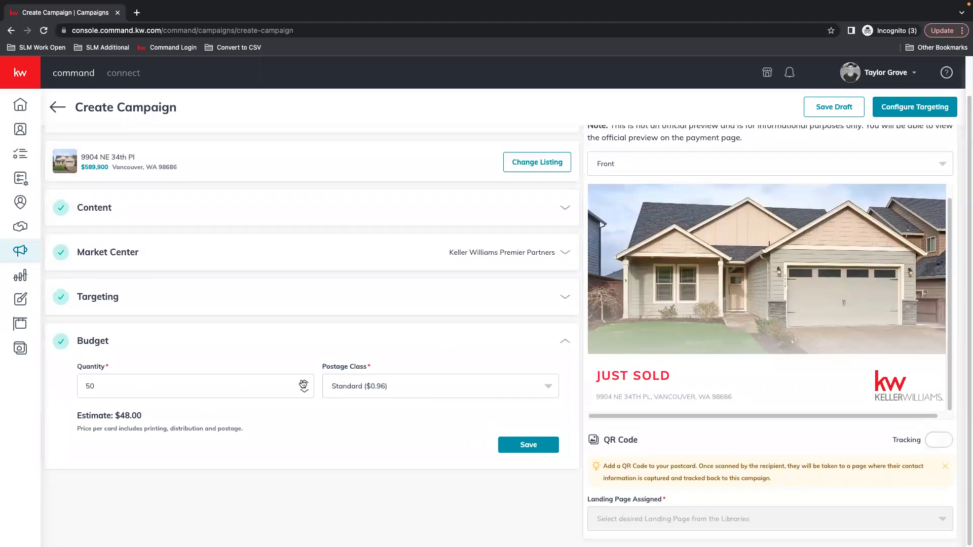
Change the quantity to 100 and save the budget at $96.00.
double_click(260, 383)
left_click(128, 412)
left_click_drag(113, 388, 59, 383)
type("100")
left_click(529, 446)
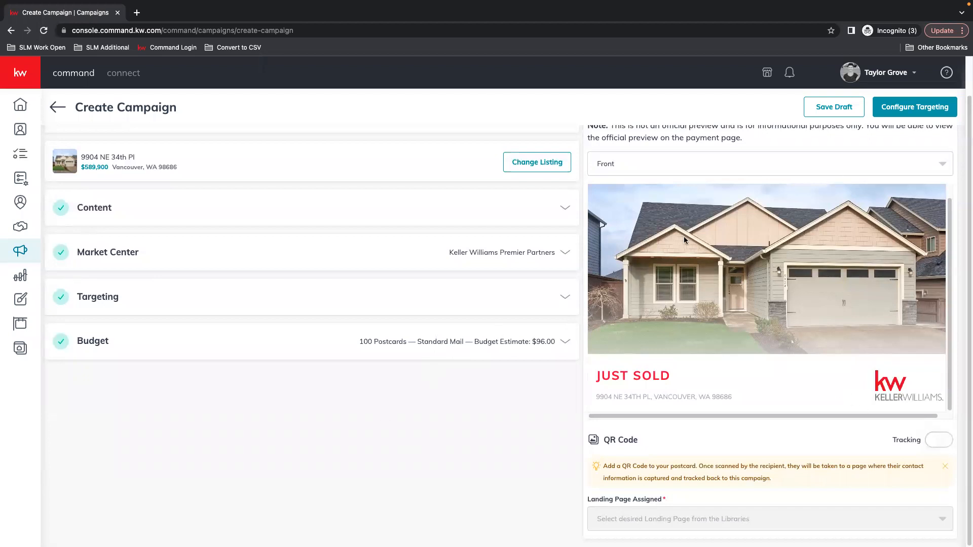
Review the front preview's JUST SOLD headline and property address.
left_click(651, 163)
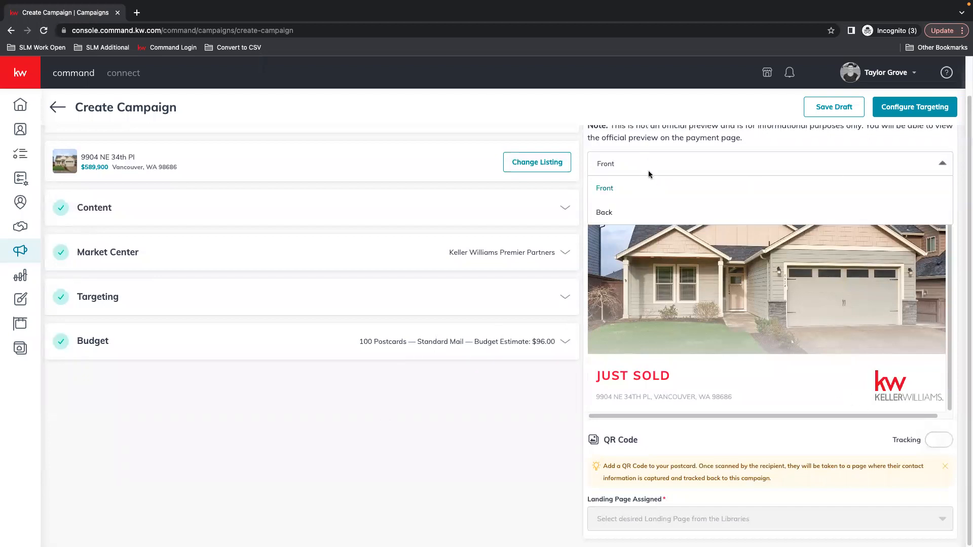
left_click(729, 344)
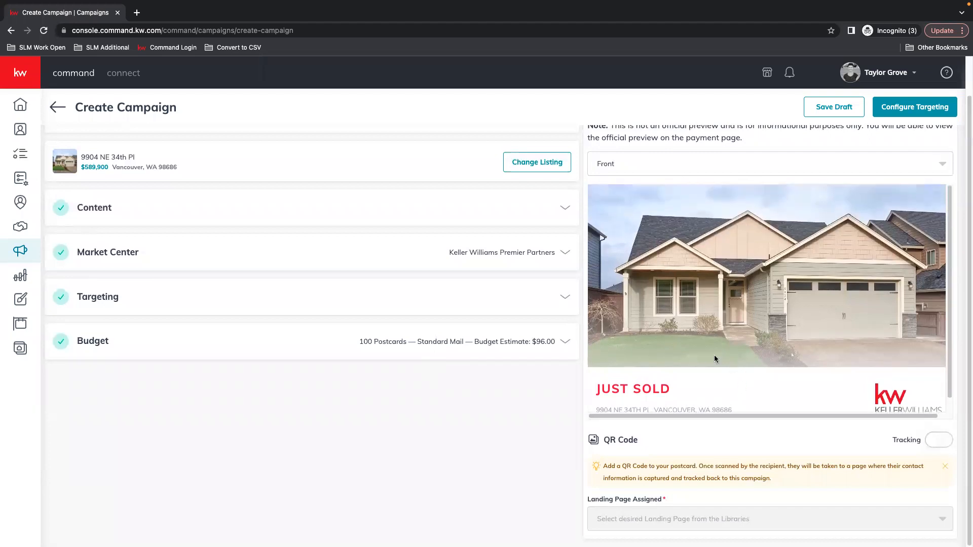
scroll(868, 322, "down", 1)
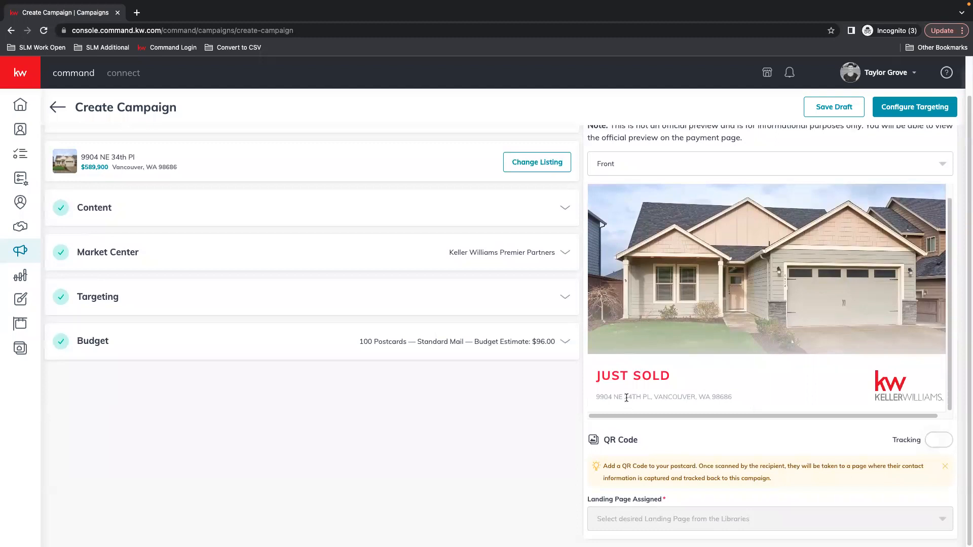
left_click_drag(597, 375, 752, 374)
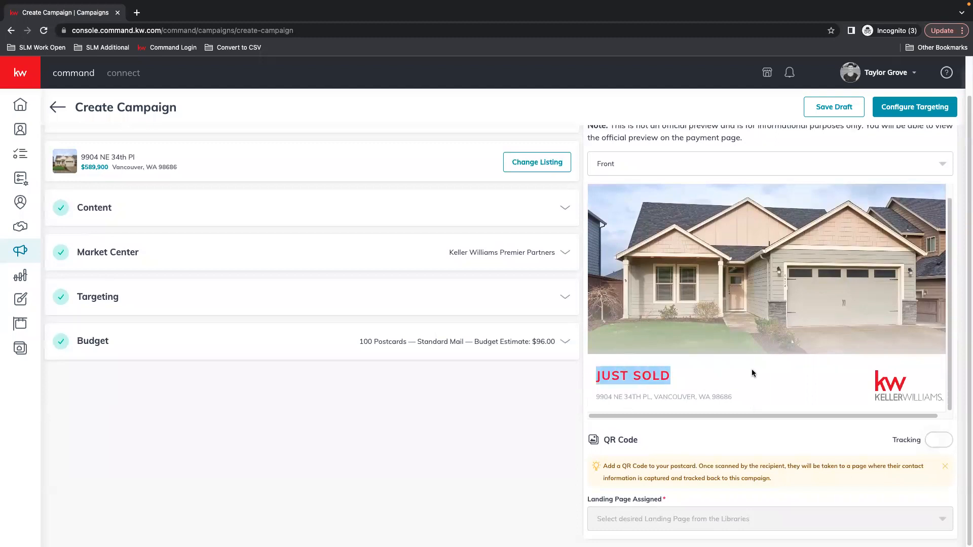
left_click_drag(607, 397, 662, 397)
left_click_drag(705, 396, 720, 396)
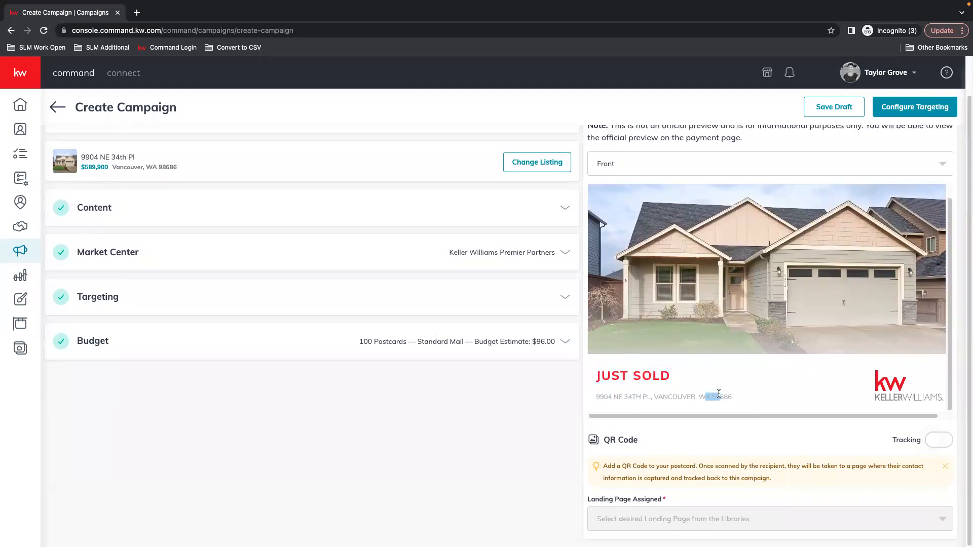
Switch the preview to Back and check the listing address, $589,900 price and description.
left_click(623, 163)
left_click(630, 215)
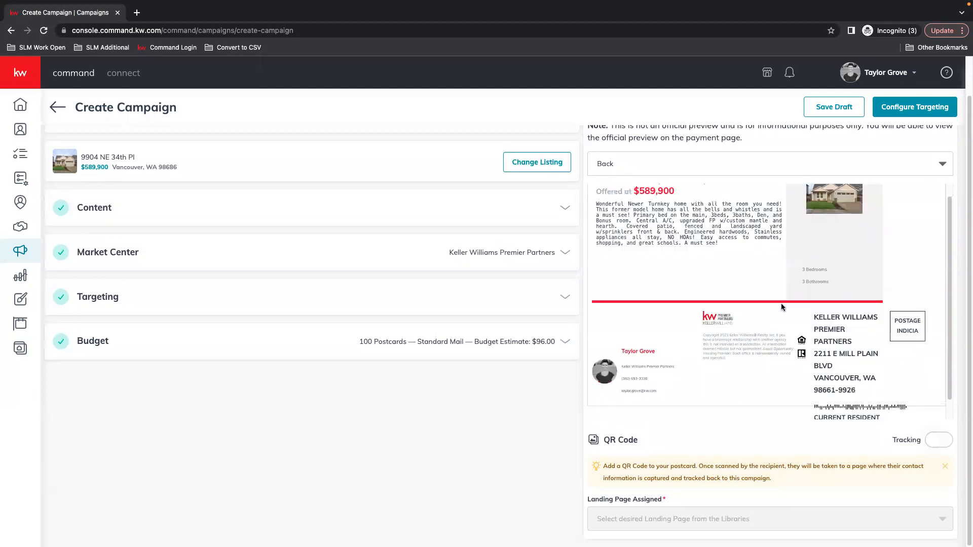
left_click_drag(645, 188, 758, 202)
left_click(623, 190)
left_click(606, 199)
mouse_move(618, 200)
left_mouse_down()
mouse_move(691, 203)
mouse_move(614, 204)
left_mouse_up()
left_click(693, 204)
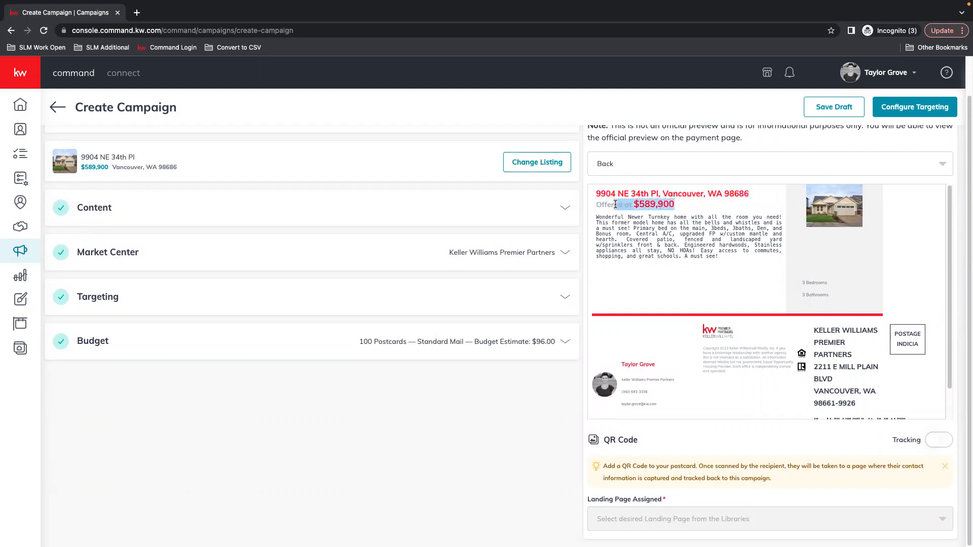
left_click(604, 232)
left_click_drag(597, 218, 729, 245)
left_click(766, 267)
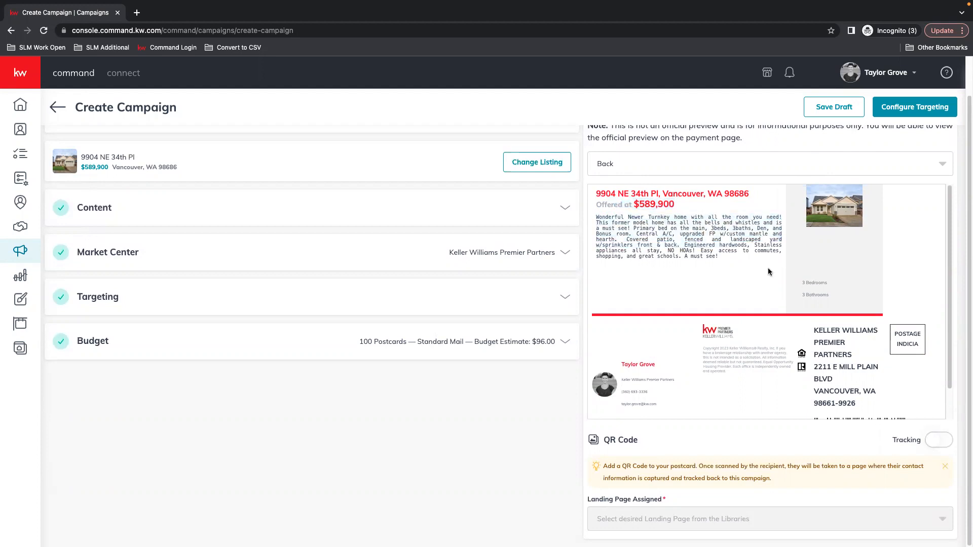
double_click(658, 218)
Inspect the back's mailing block with its CURRENT RESIDENT recipient line.
scroll(728, 406, "down", 1)
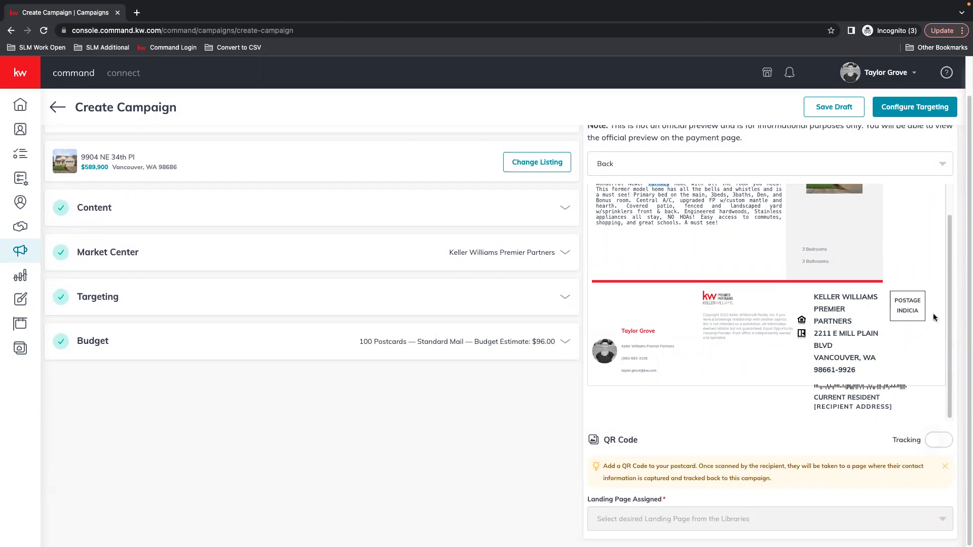
left_click_drag(818, 397, 914, 420)
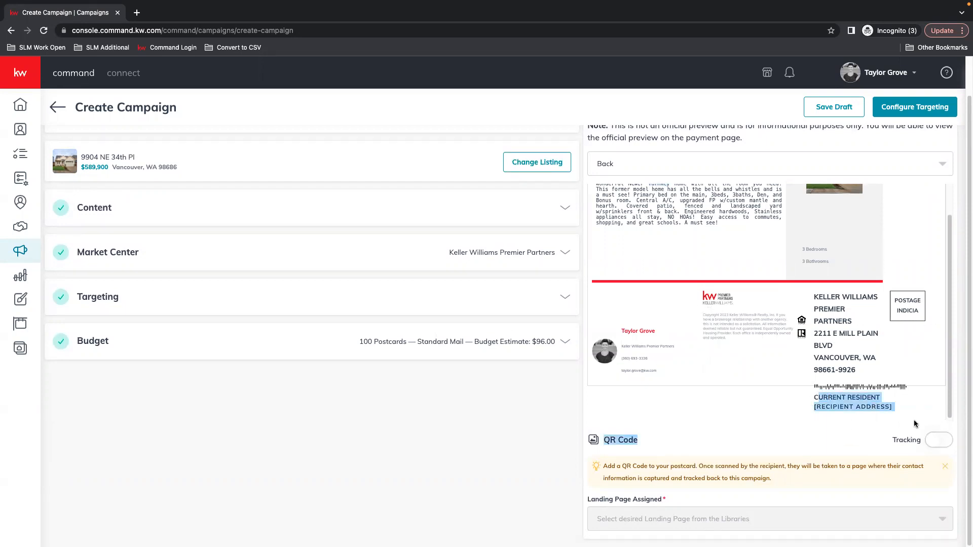
left_click(853, 397)
left_click_drag(836, 397, 899, 398)
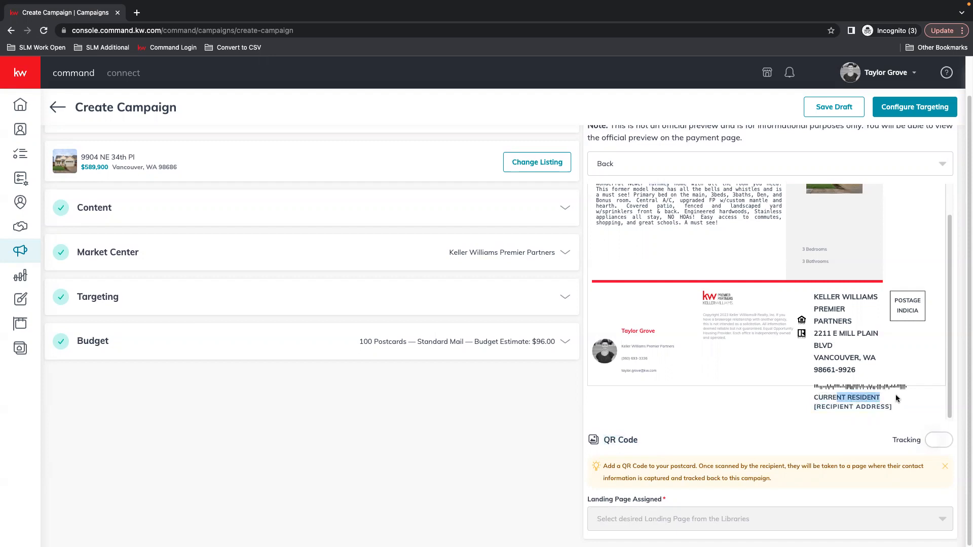
left_click_drag(812, 397, 891, 397)
scroll(735, 444, "up", 1)
scroll(768, 438, "up", 3)
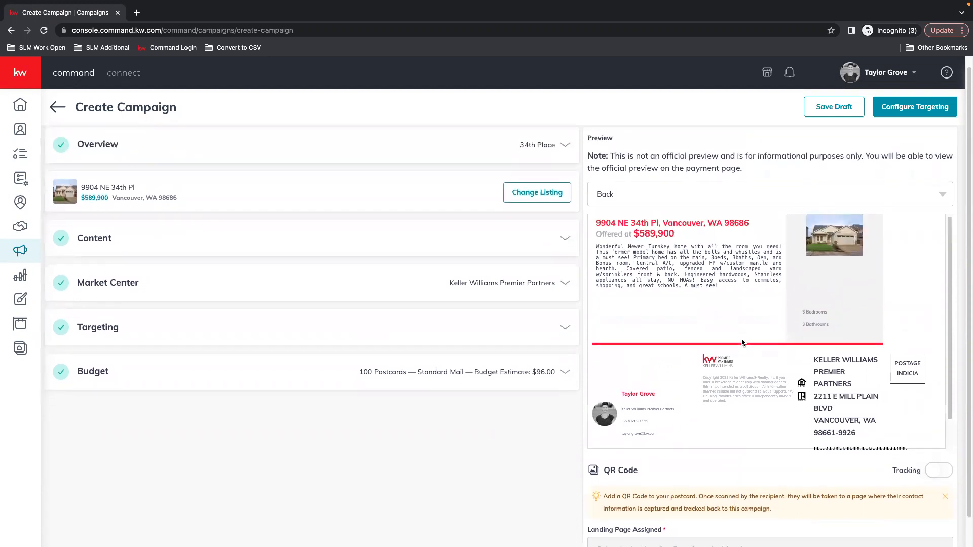
scroll(765, 360, "down", 3)
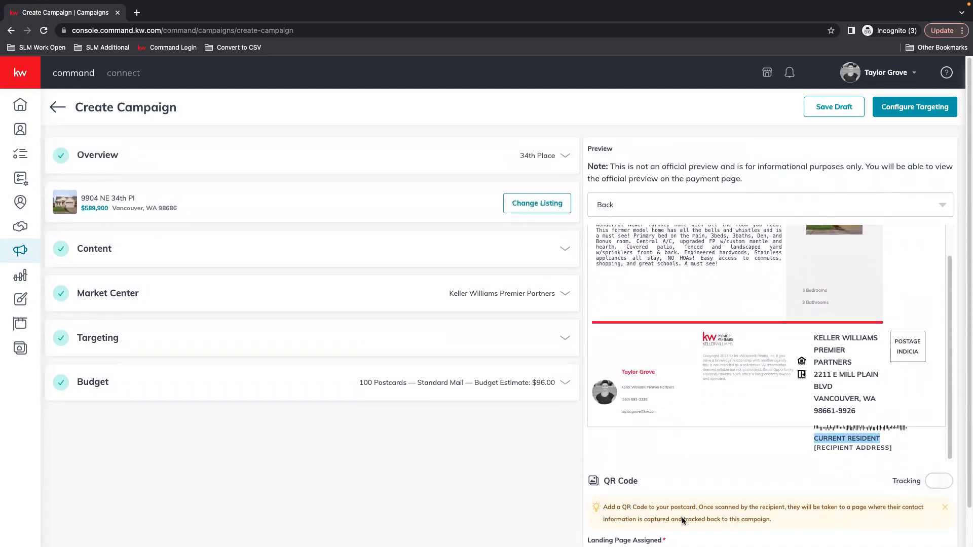
scroll(681, 521, "down", 1)
scroll(843, 312, "up", 1)
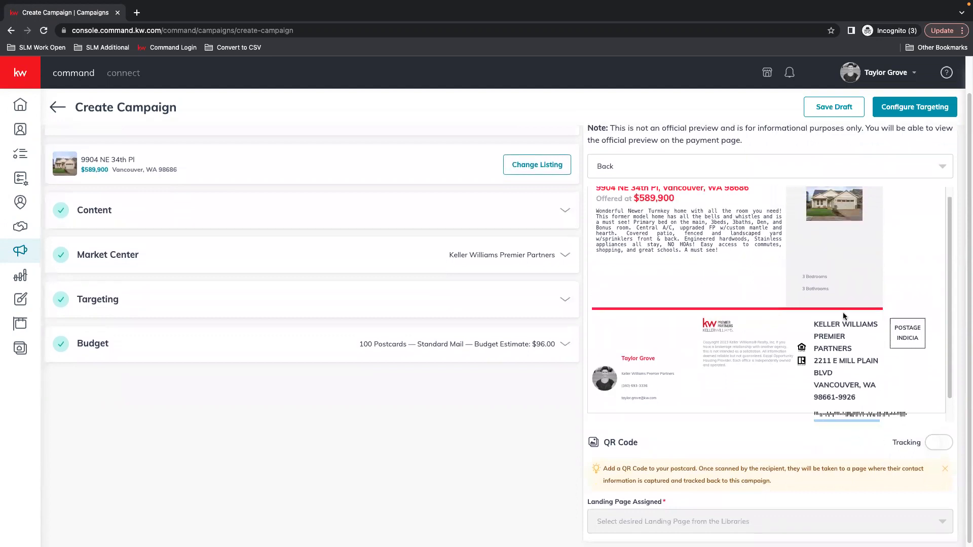
Turn on QR Code Tracking and assign 531390-contactus as the landing page.
left_click(936, 443)
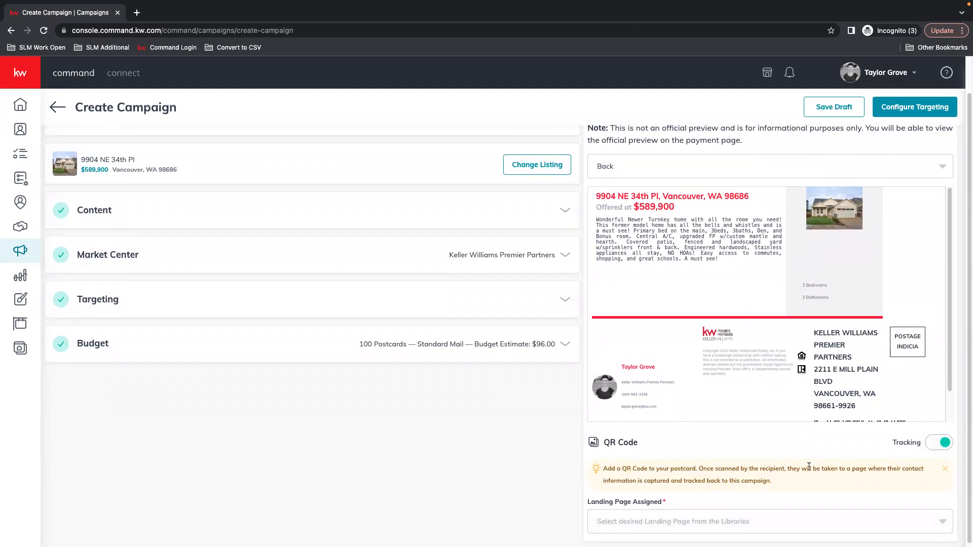
scroll(736, 456, "down", 1)
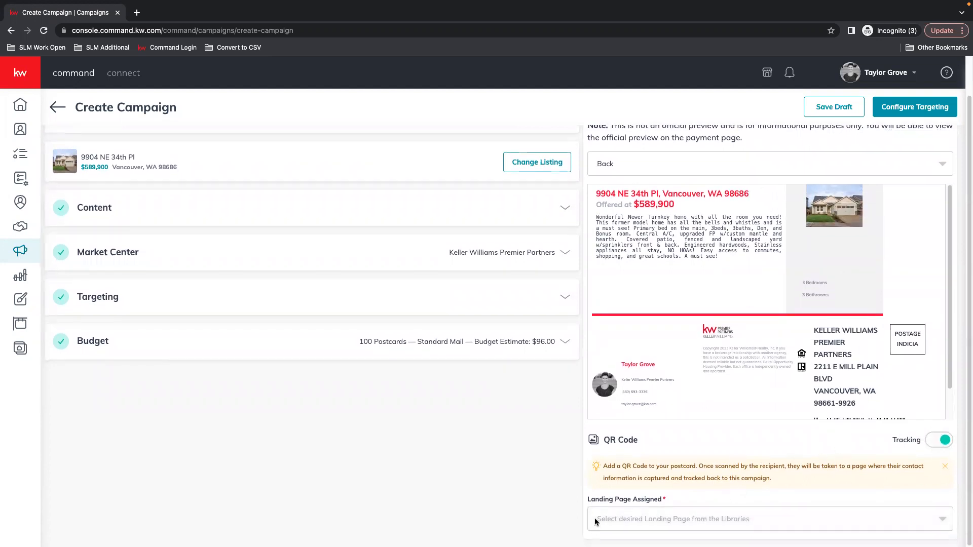
left_click(942, 520)
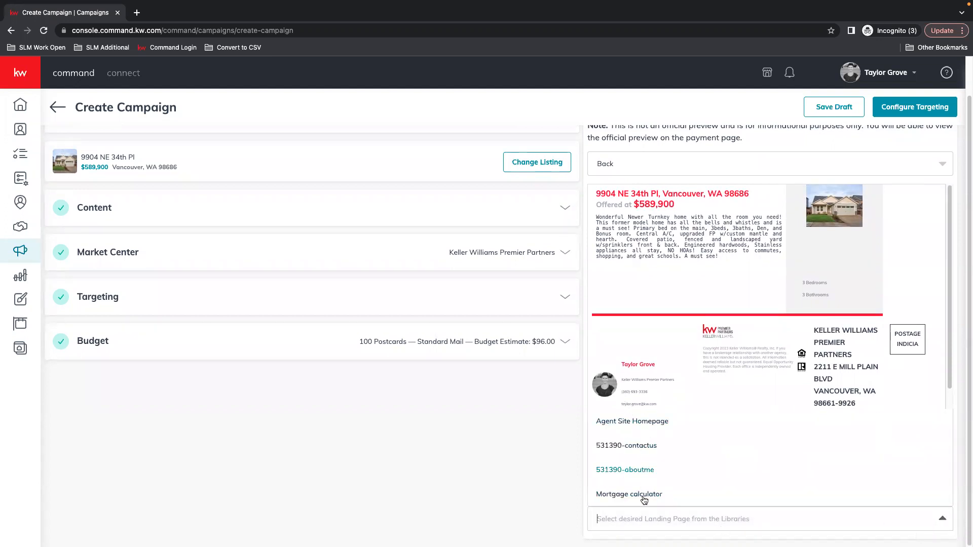
scroll(691, 529, "up", 1)
scroll(715, 520, "down", 1)
left_click(653, 449)
left_click_drag(796, 466, 757, 478)
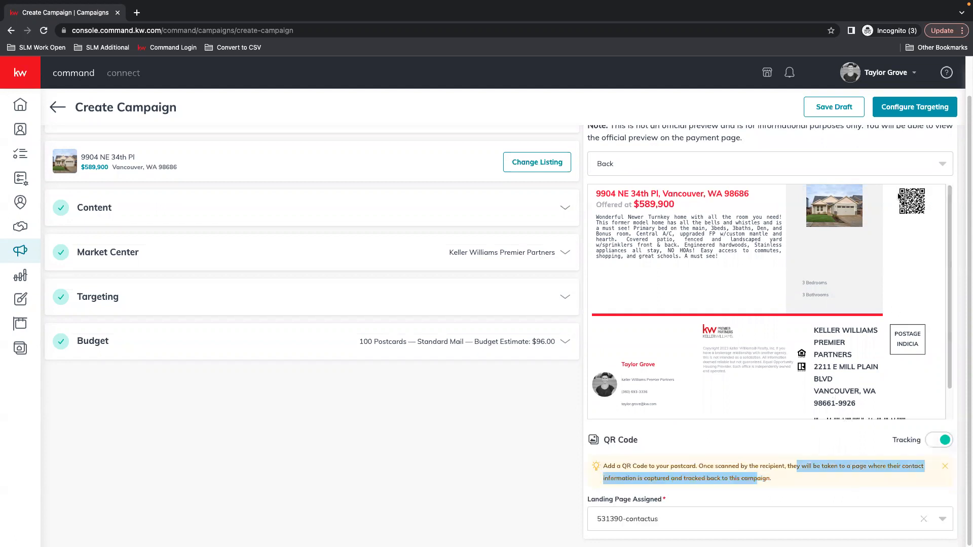
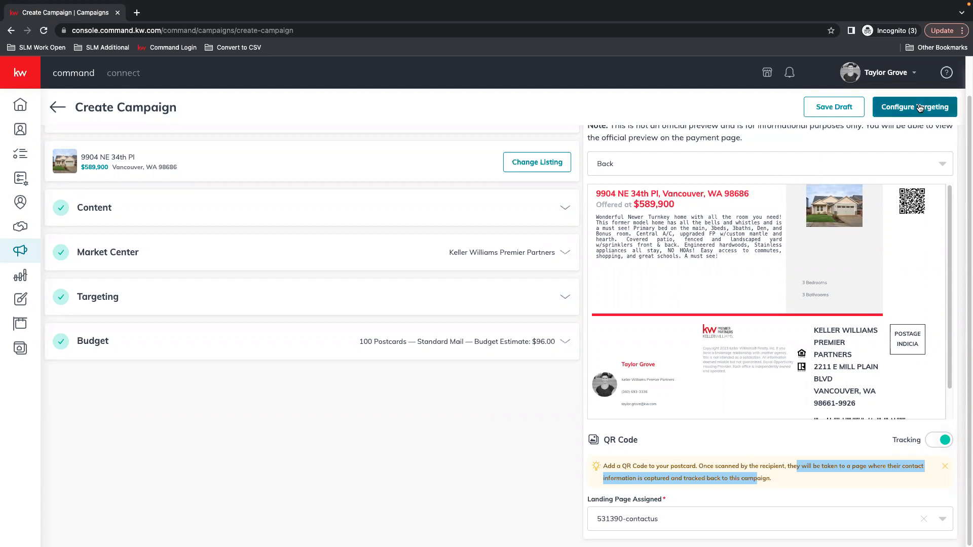
Confirm moving on to targeting, then switch QR code tracking off for the 34th Place postcard.
scroll(883, 233, "up", 1)
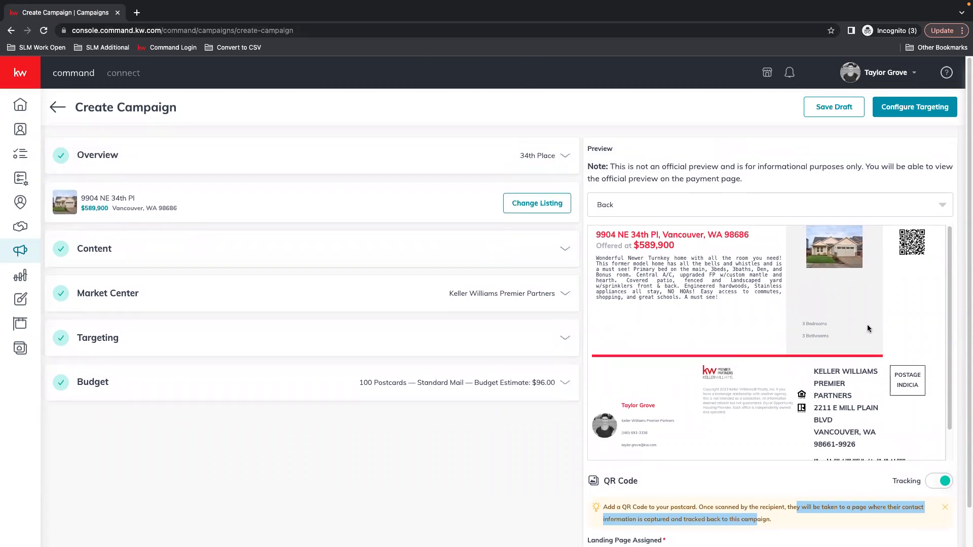
scroll(868, 328, "down", 1)
scroll(805, 281, "up", 1)
left_click(915, 108)
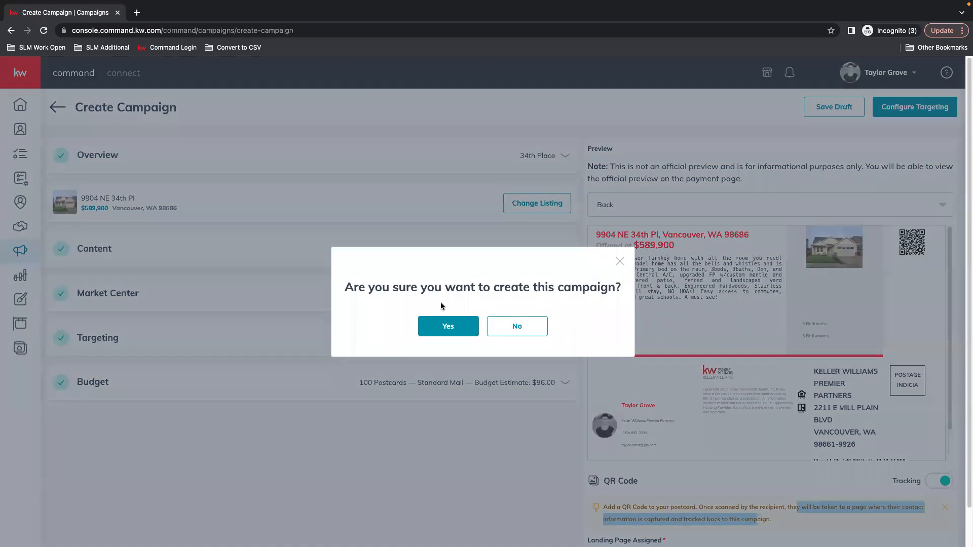
left_click(446, 324)
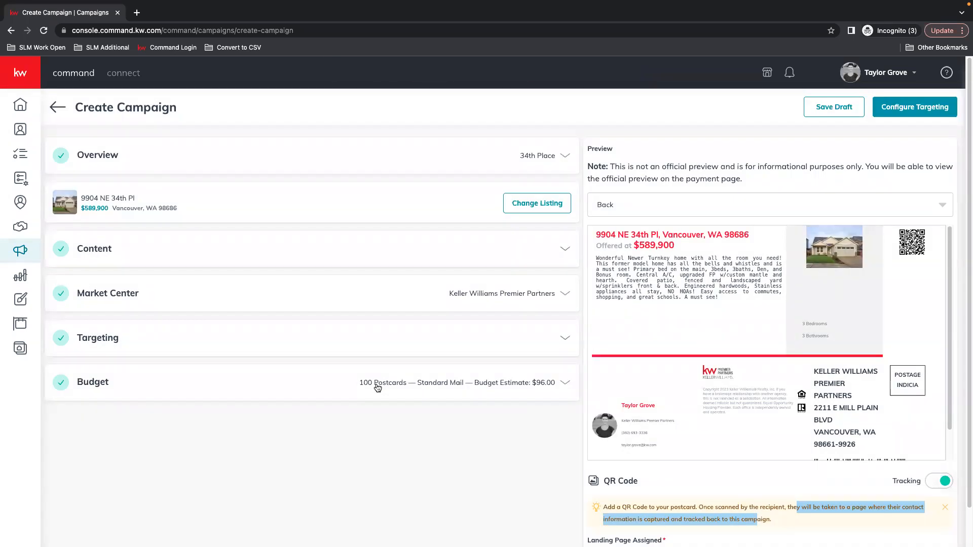
left_click(940, 481)
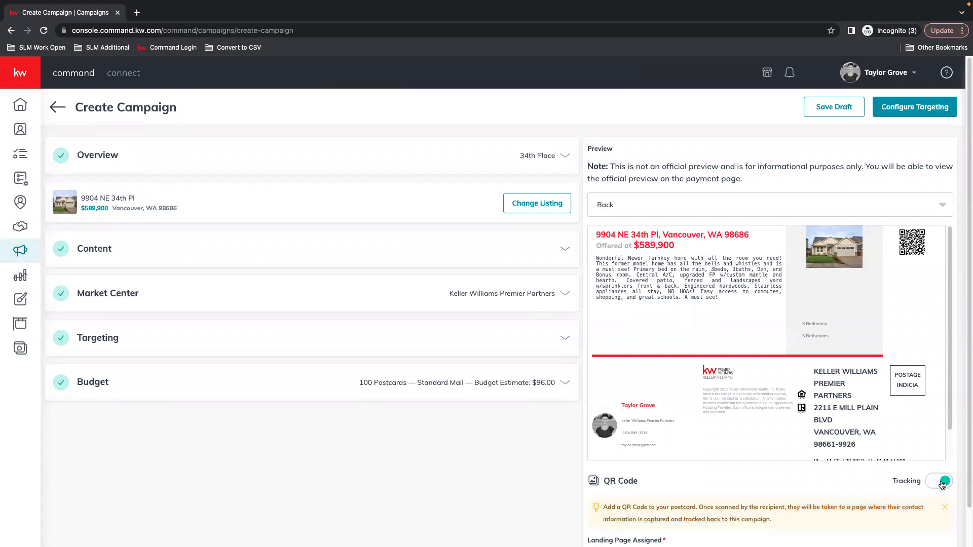
scroll(892, 464, "down", 1)
scroll(775, 462, "up", 1)
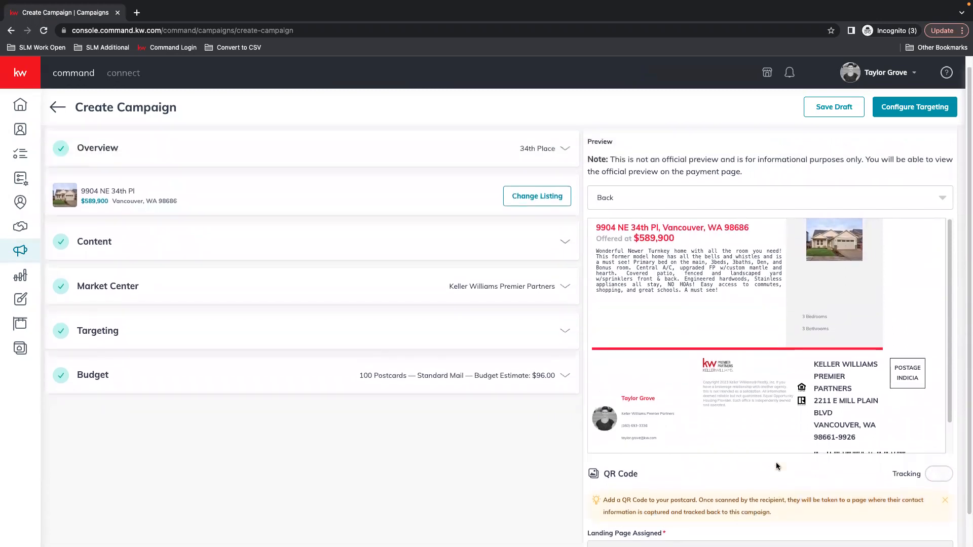
Save the 34th Place campaign as a draft and reopen it with Edit Campaign.
left_click(829, 116)
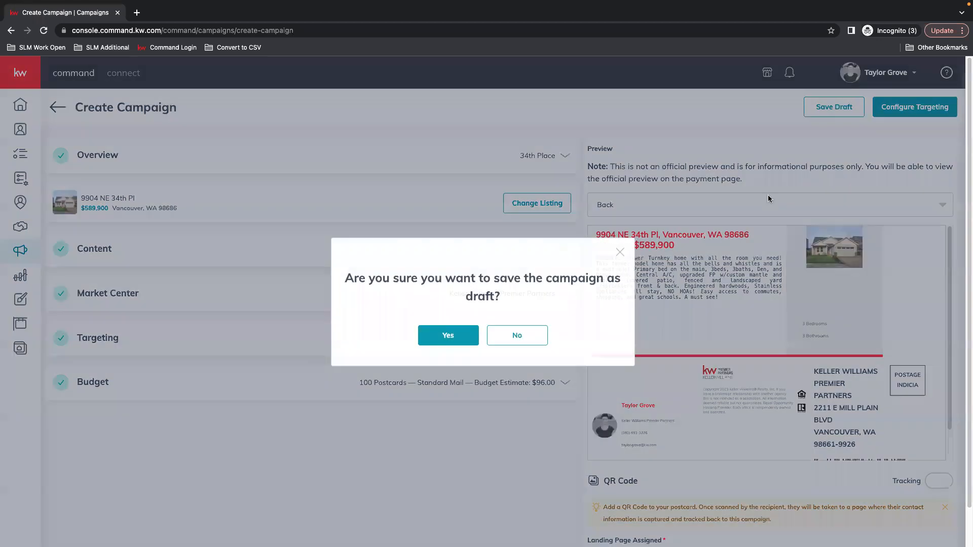
left_click(445, 335)
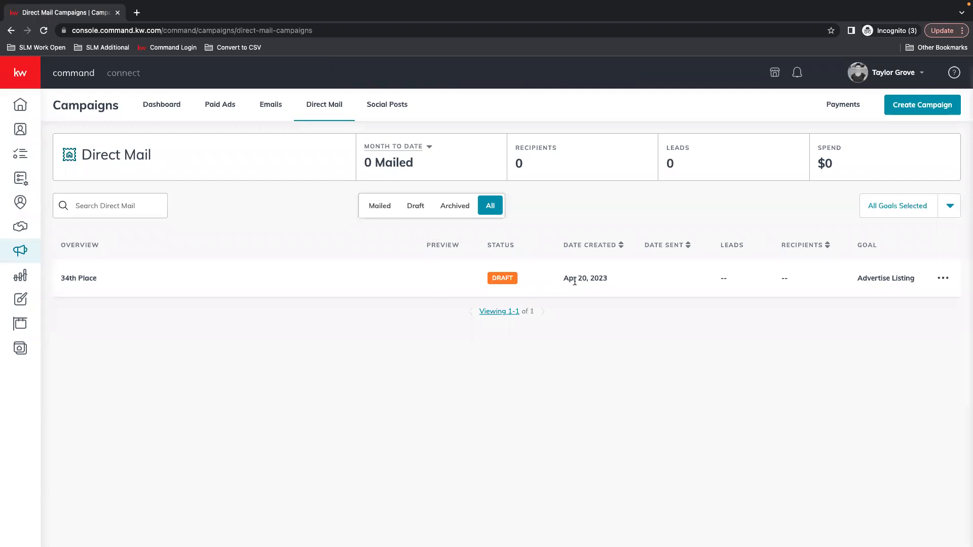
left_click(942, 278)
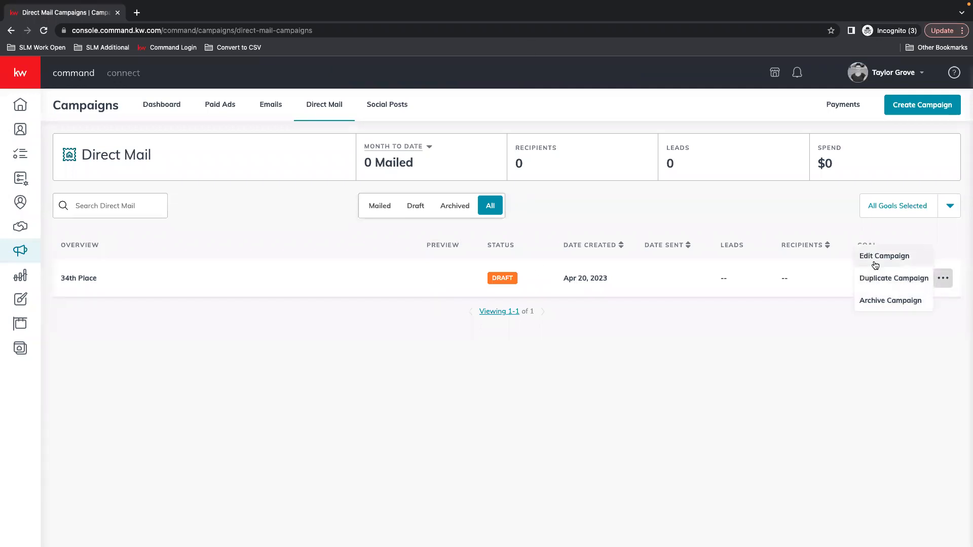
left_click(852, 261)
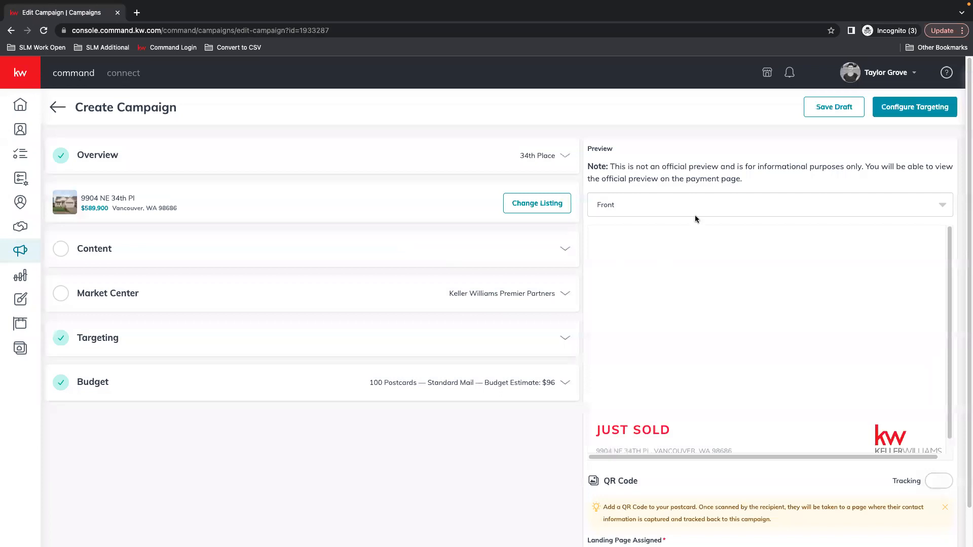
Save the Market Center details, accept the low-resolution image, and confirm creating the 34th Place campaign.
left_click(923, 112)
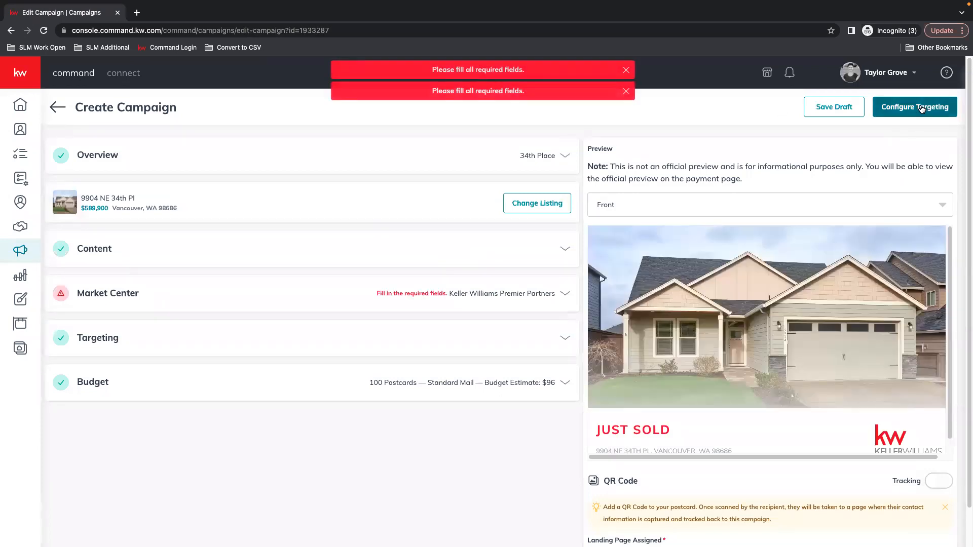
left_click(569, 297)
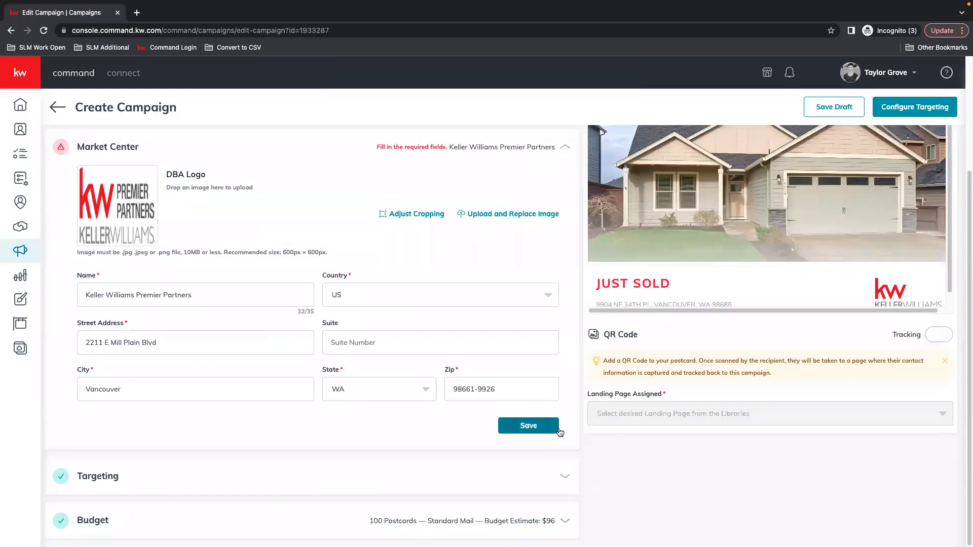
left_click(543, 429)
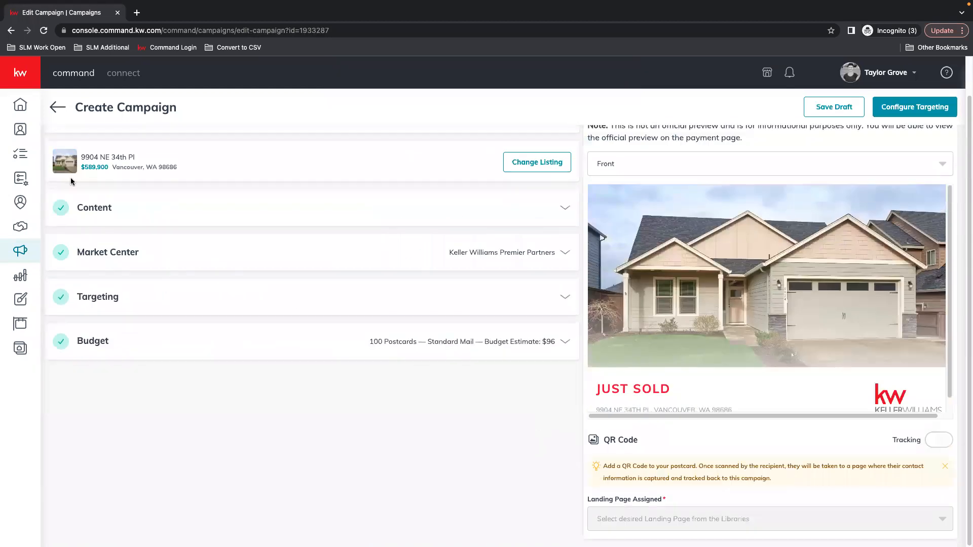
scroll(365, 358, "up", 1)
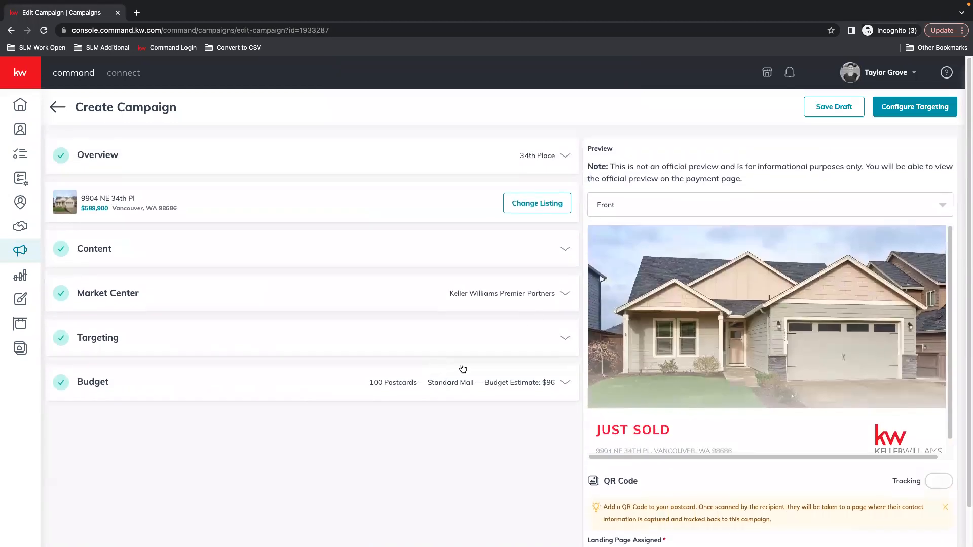
left_click(916, 109)
left_click(591, 341)
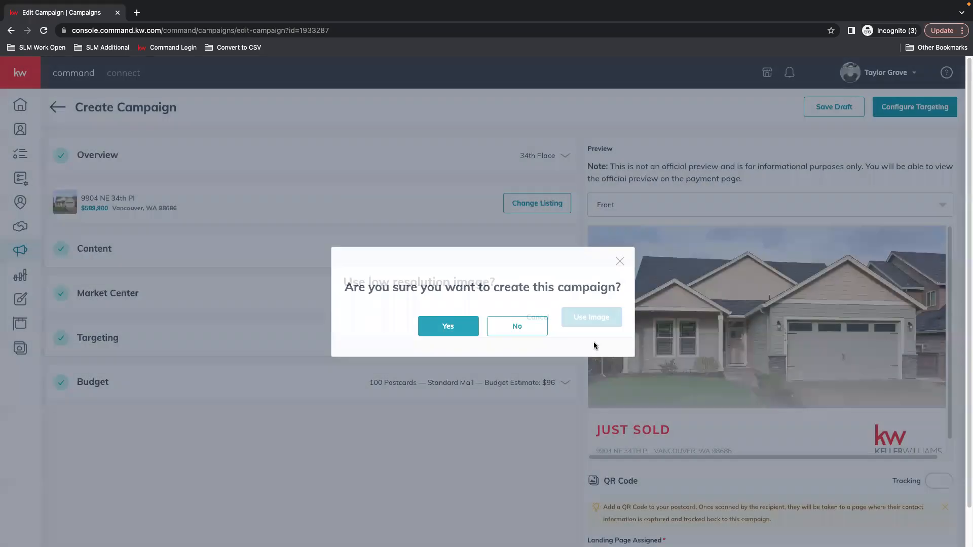
left_click(446, 325)
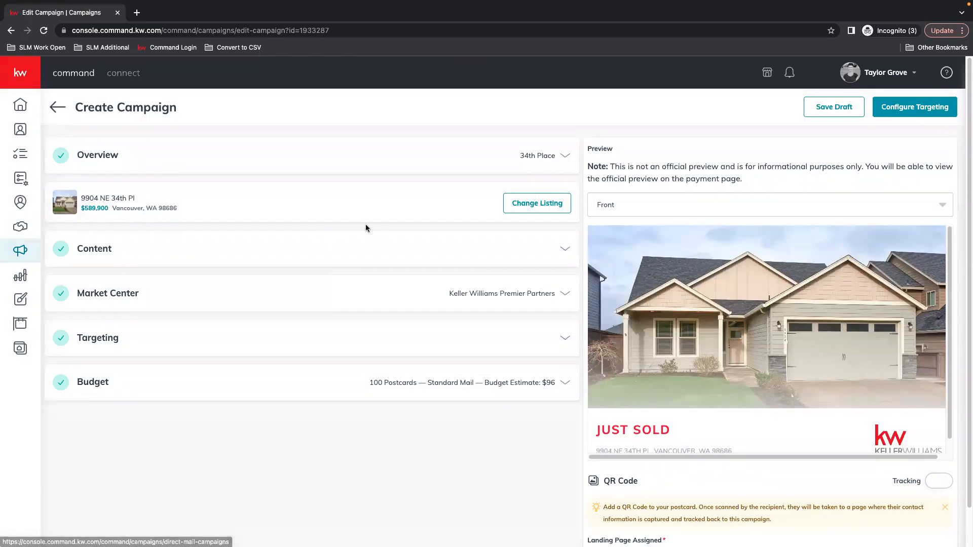
Leave the campaign editor and confirm exiting to the Direct Mail campaigns list.
left_click(60, 108)
left_click(453, 334)
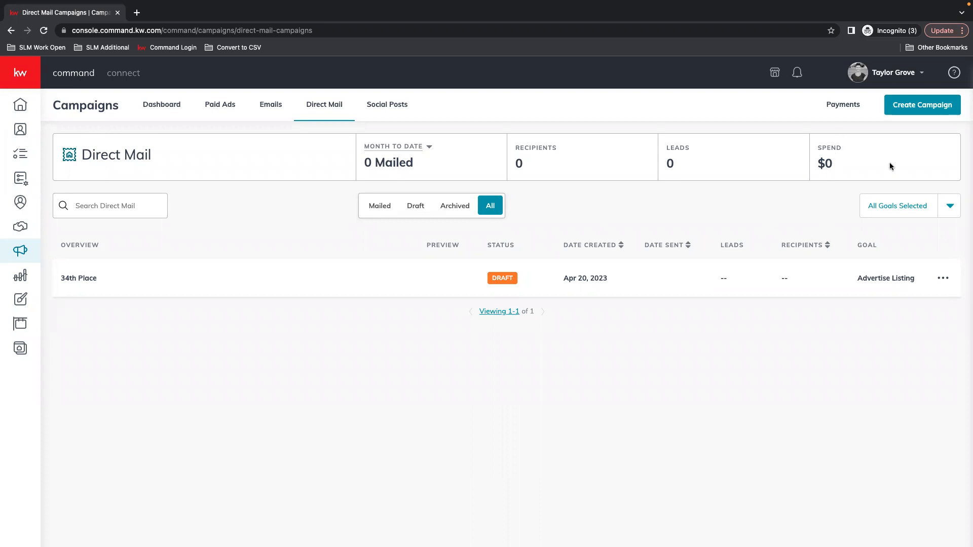
Create a Direct Mail campaign named 'Summer Bash!' with the Event Awareness goal.
left_click(922, 106)
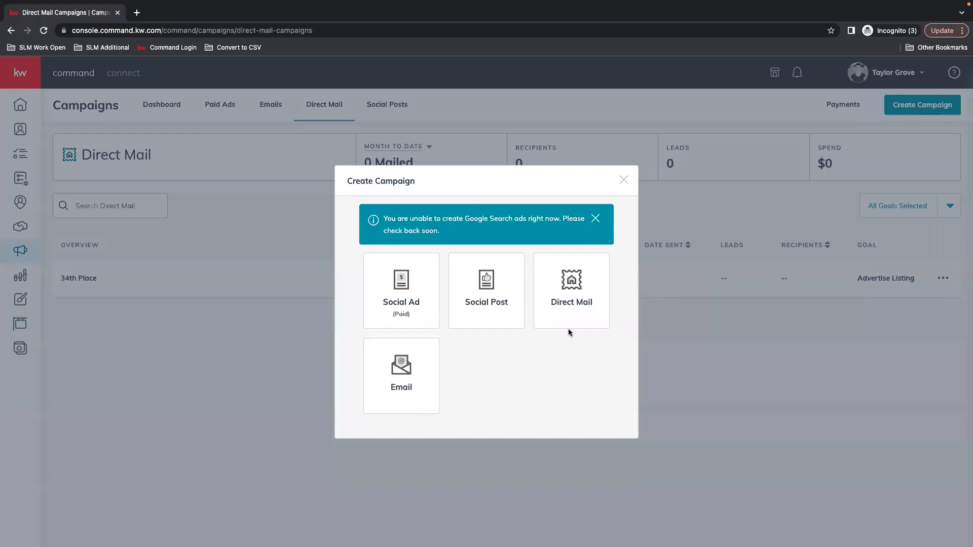
left_click(575, 302)
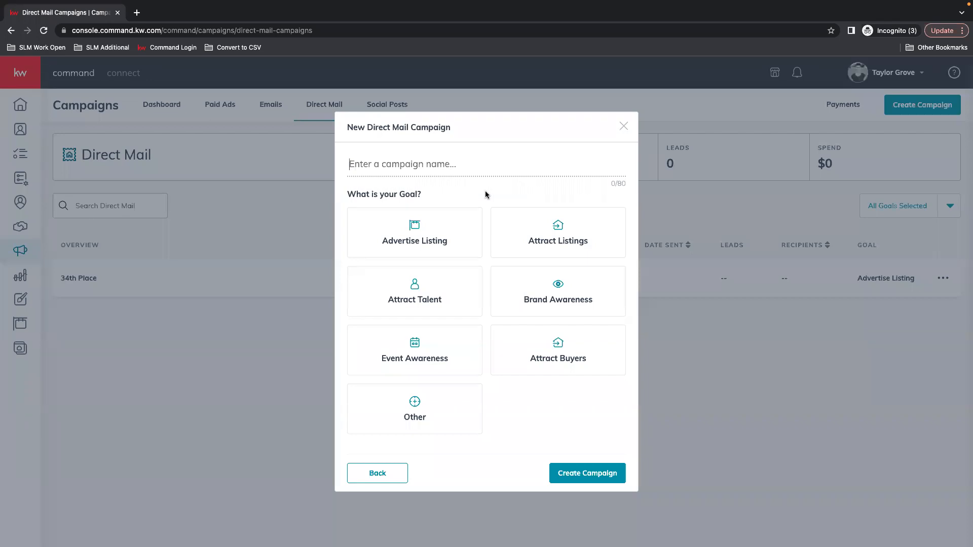
type("Summer Bash!")
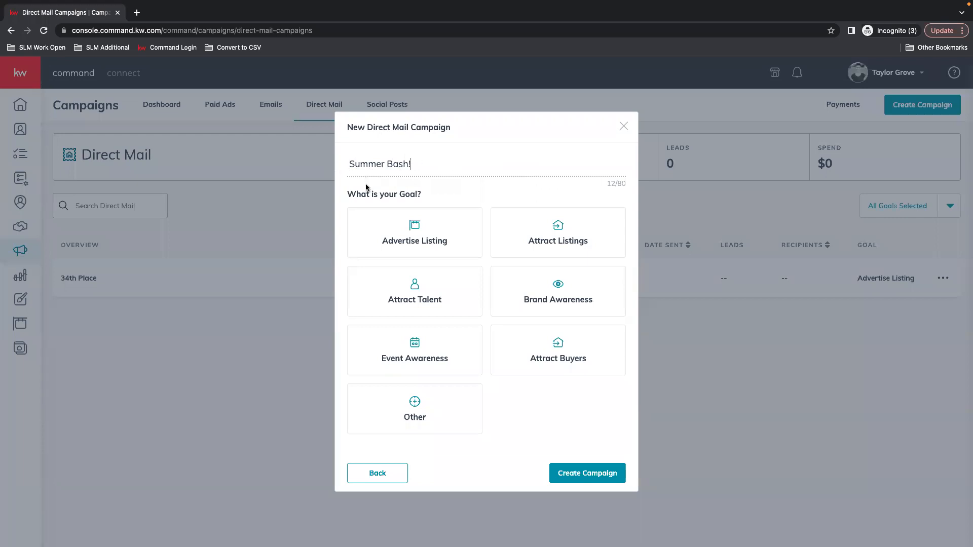
left_click(441, 363)
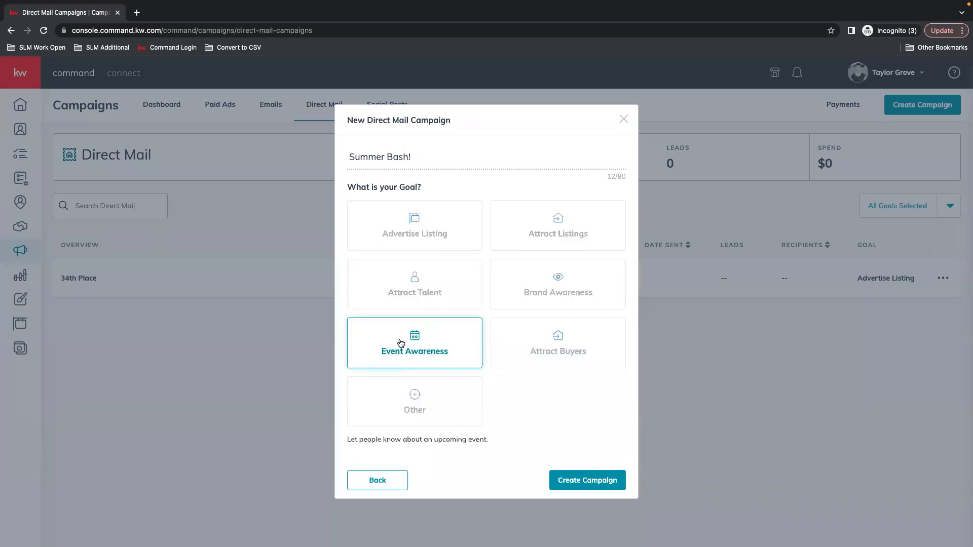
left_click(589, 485)
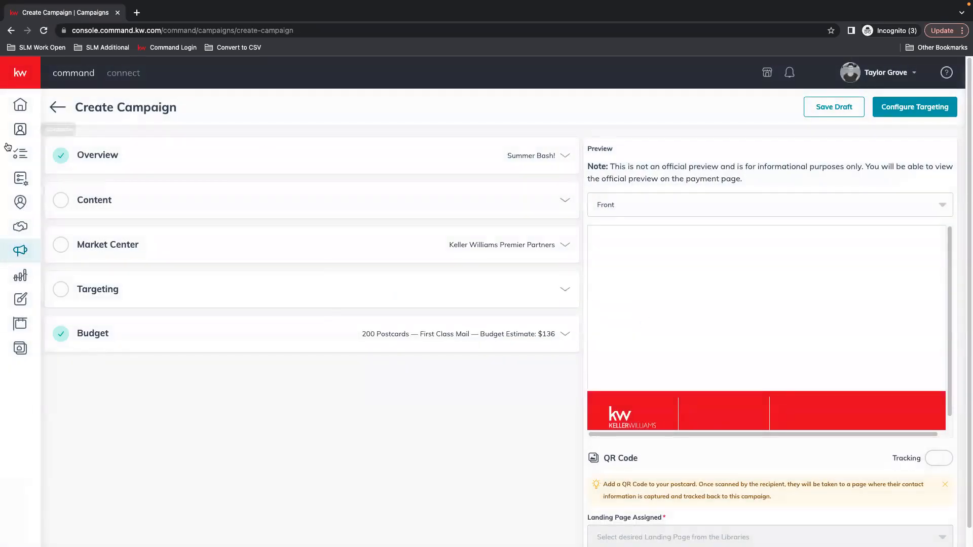
Select Default Template 6 x 9 inches in the Summer Bash! postcard's Content section.
left_click(562, 203)
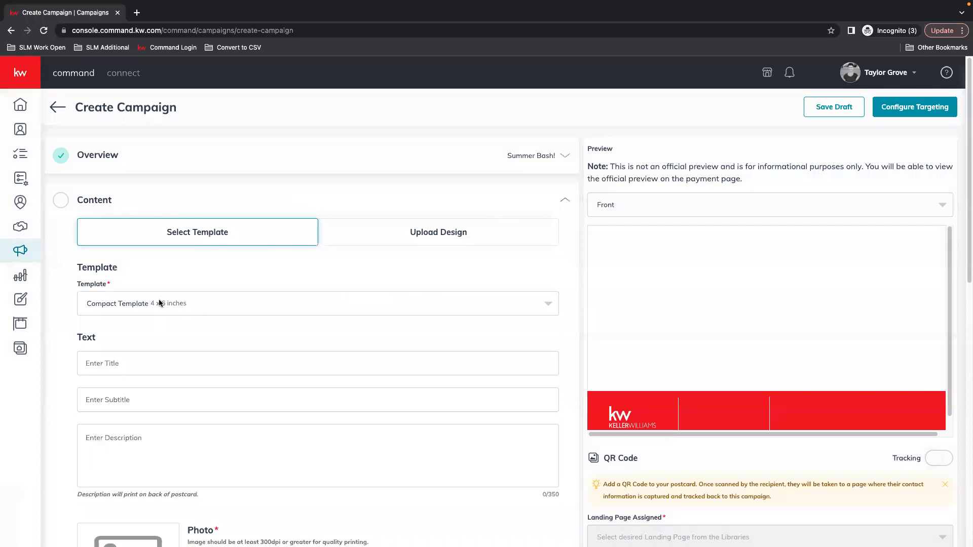
left_click(122, 303)
left_click(124, 348)
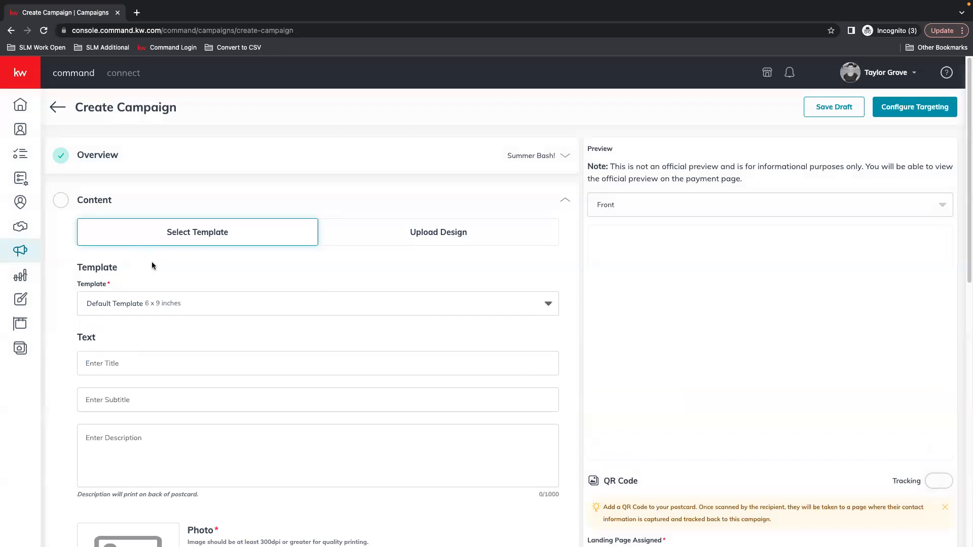
scroll(152, 266, "down", 2)
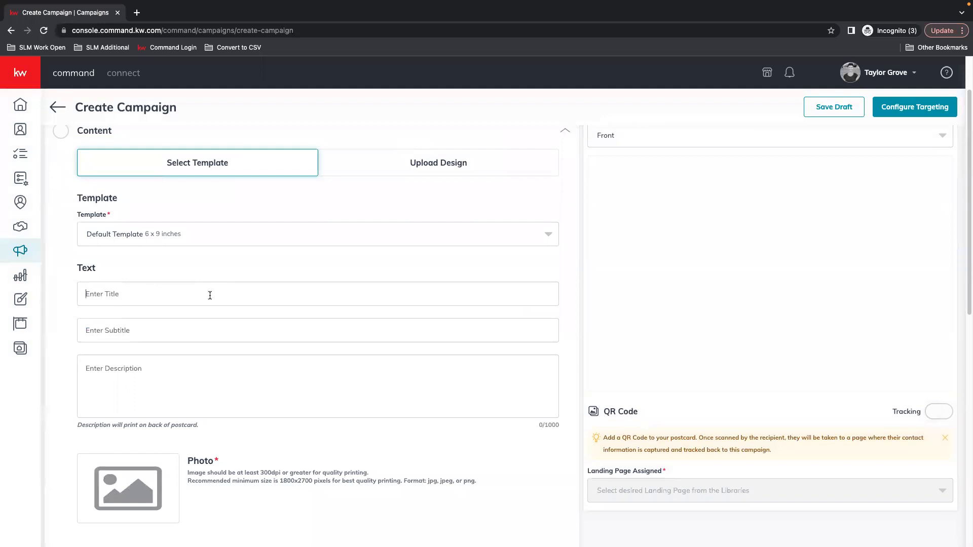
Enter the title 'SLM SUMMER BASH PARTY!' and the subtitle 'BRING YOUR PETS TOO!'.
type("SLM SUMMER BAC")
key("BackSpace")
type("H")
key("BackSpace")
type("SH ")
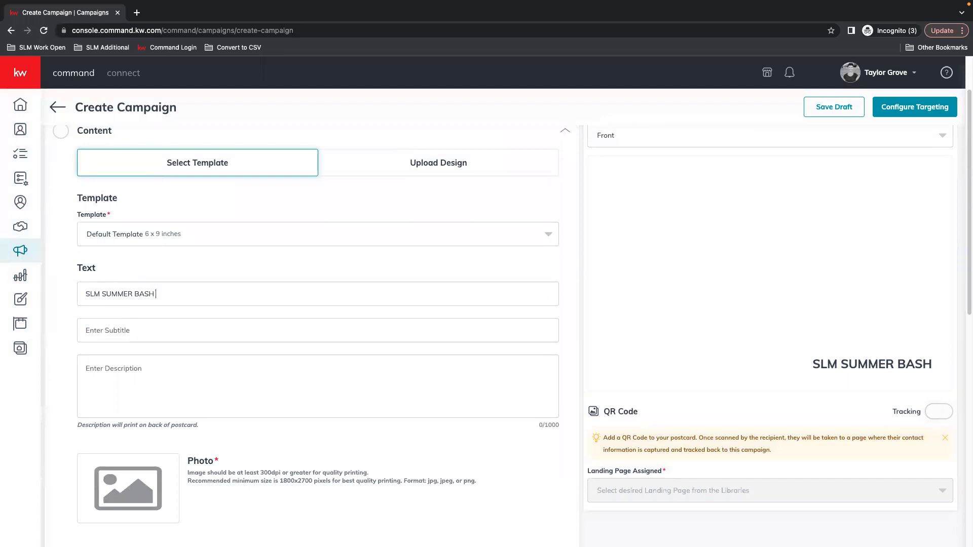
type("PARTY!")
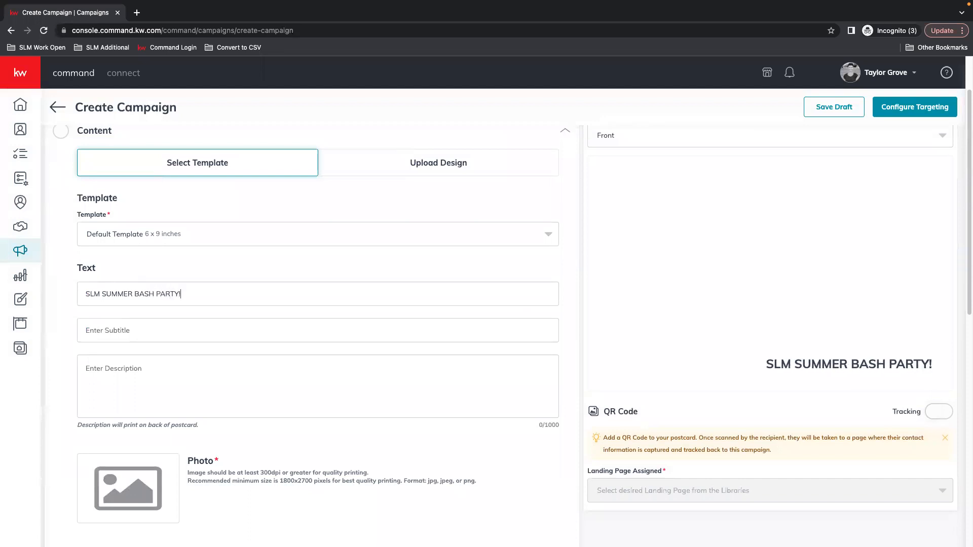
left_click(115, 325)
type("BRING")
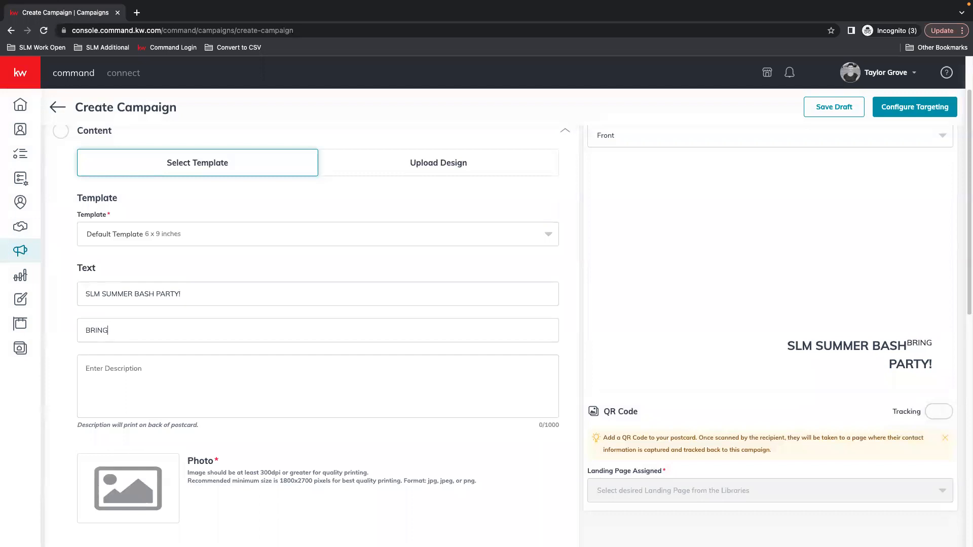
type(" YOUR ")
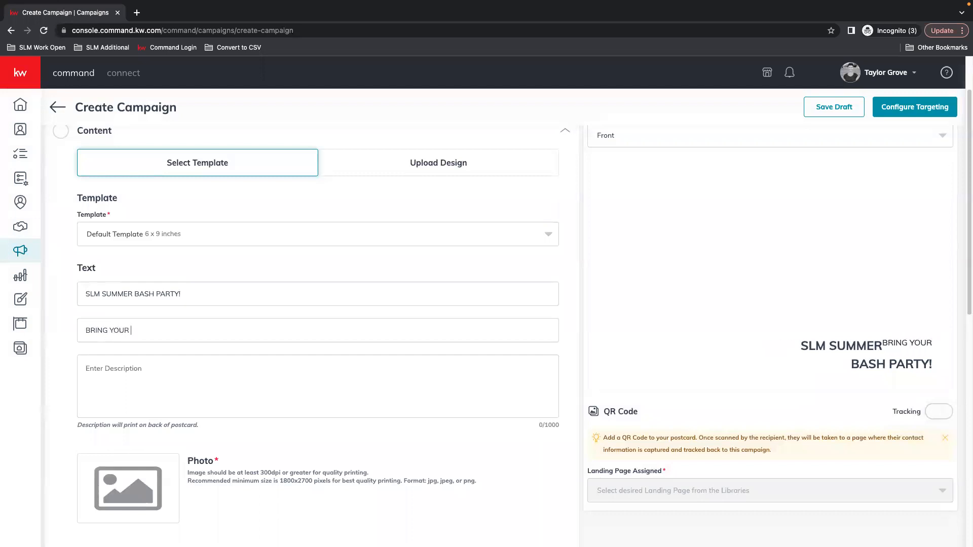
type("PETS TOO!")
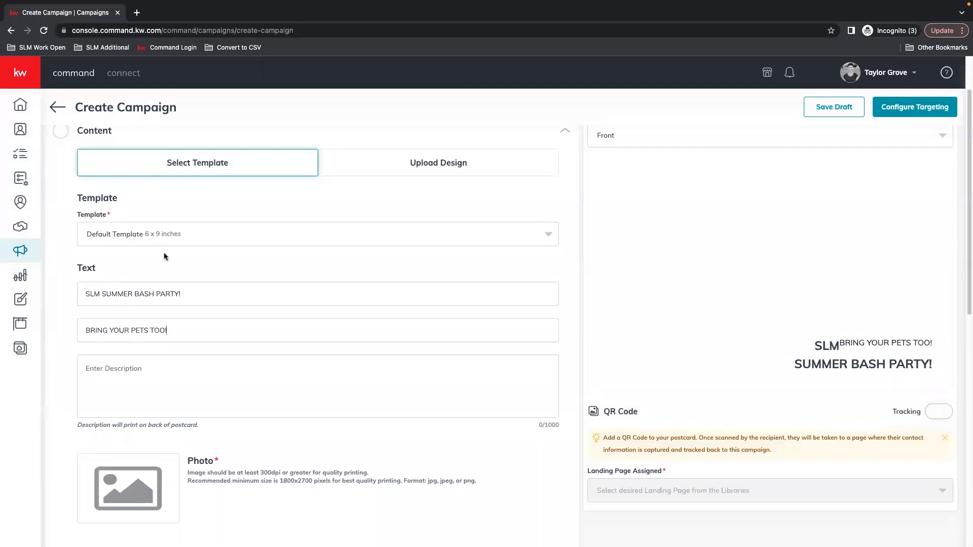
Trim the title to 'SLM SUMMER BASH!' and reword the subtitle to 'PETS WELCOME!'.
left_click(121, 378)
left_click(109, 331)
left_click_drag(133, 330, 46, 330)
key("BackSpace")
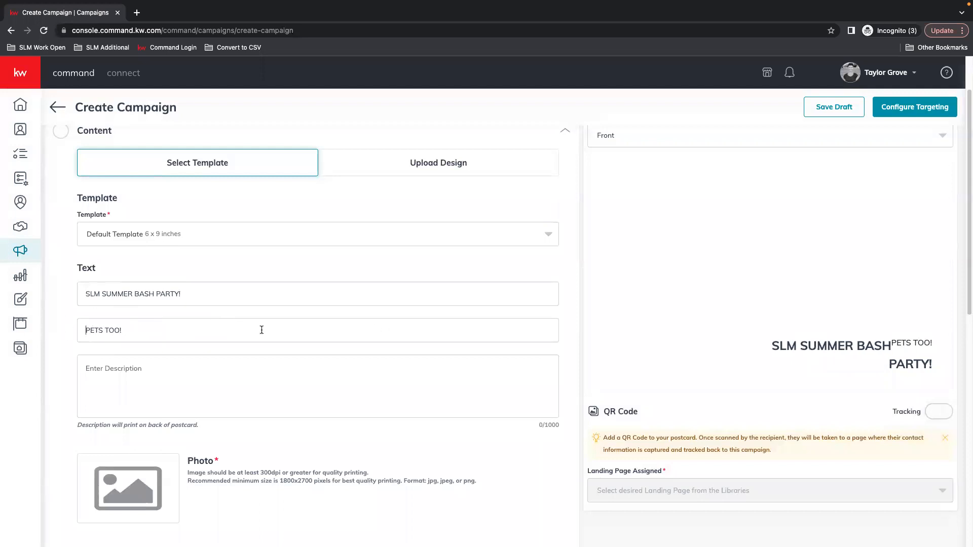
left_click_drag(180, 292, 155, 293)
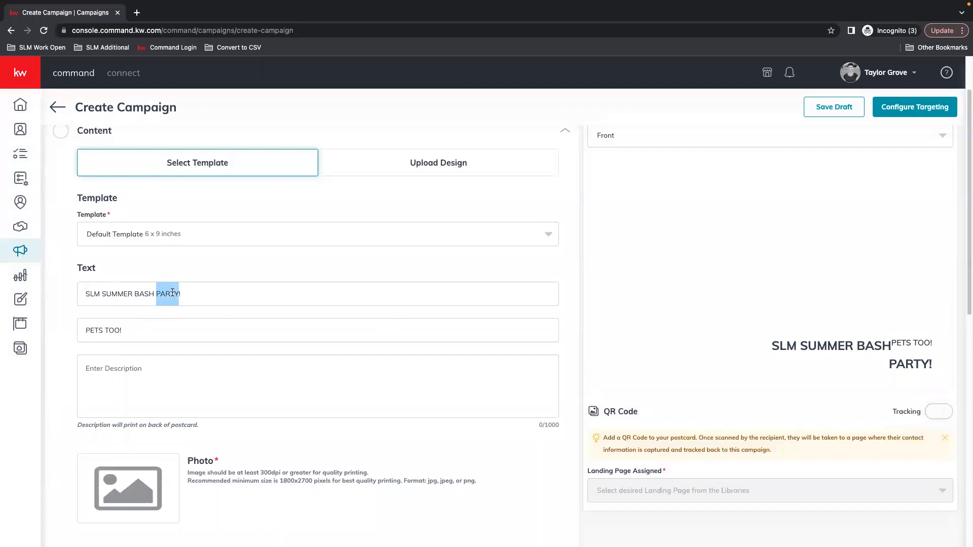
key("BackSpace")
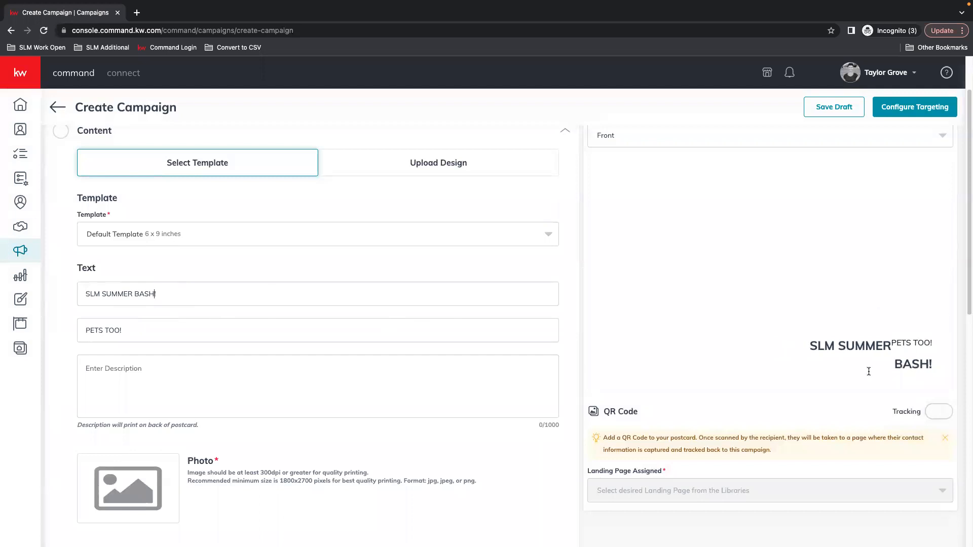
double_click(108, 330)
type("WELCOME")
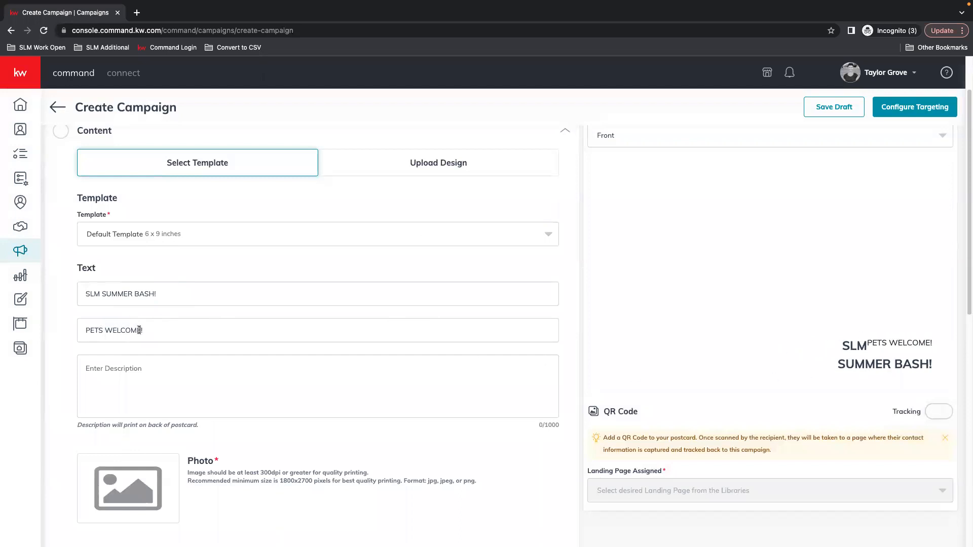
Try the Compact and Large Modern templates, settling on Large Template - Contemporary (6 x 11).
left_click(98, 231)
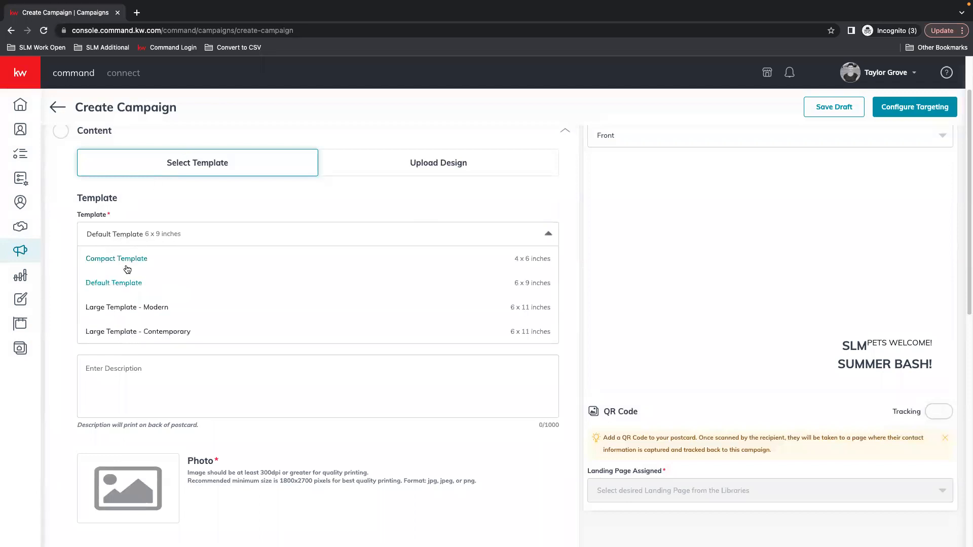
left_click(126, 261)
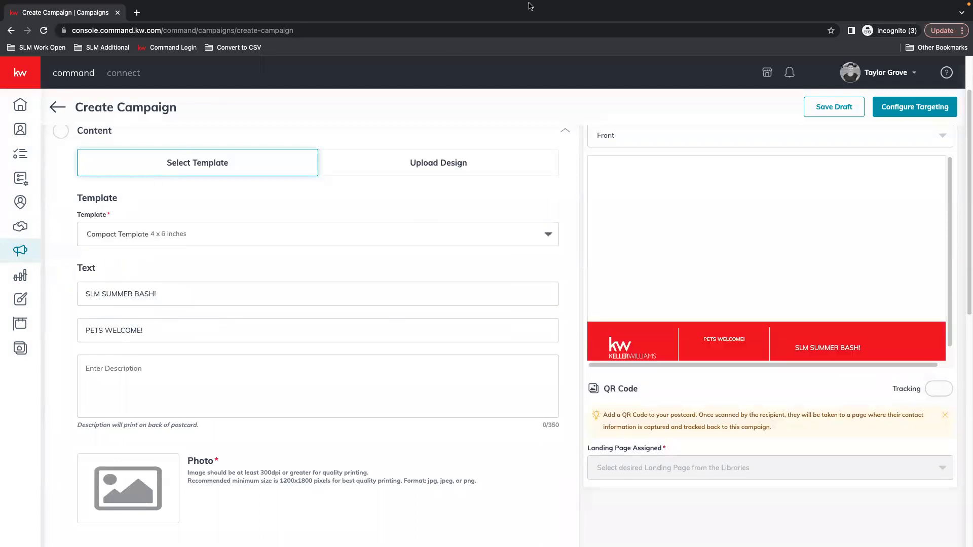
left_click(116, 234)
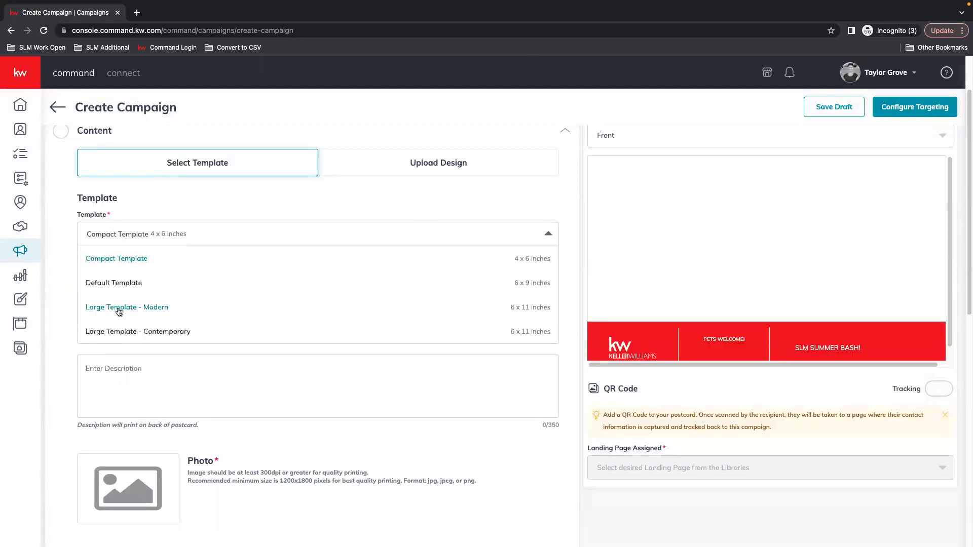
left_click(122, 307)
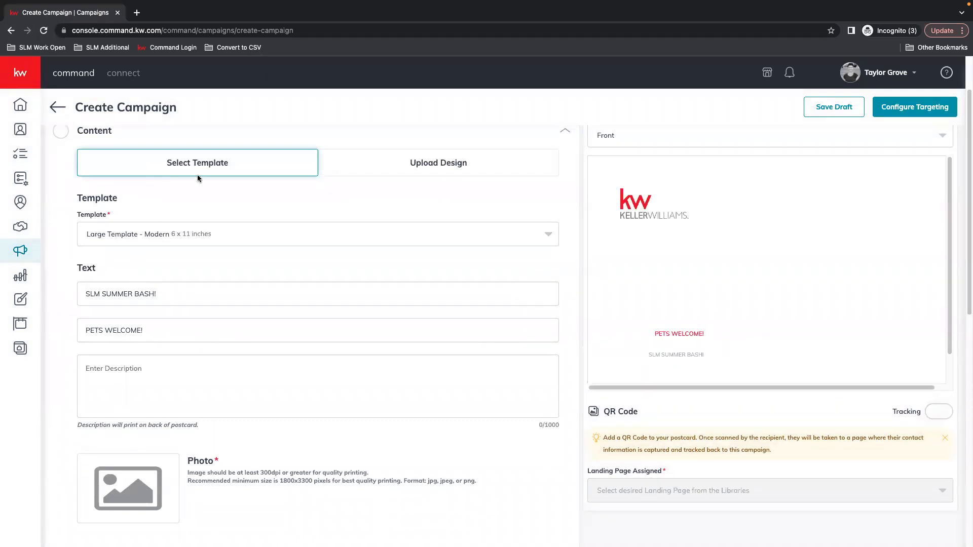
left_click(150, 234)
left_click(132, 332)
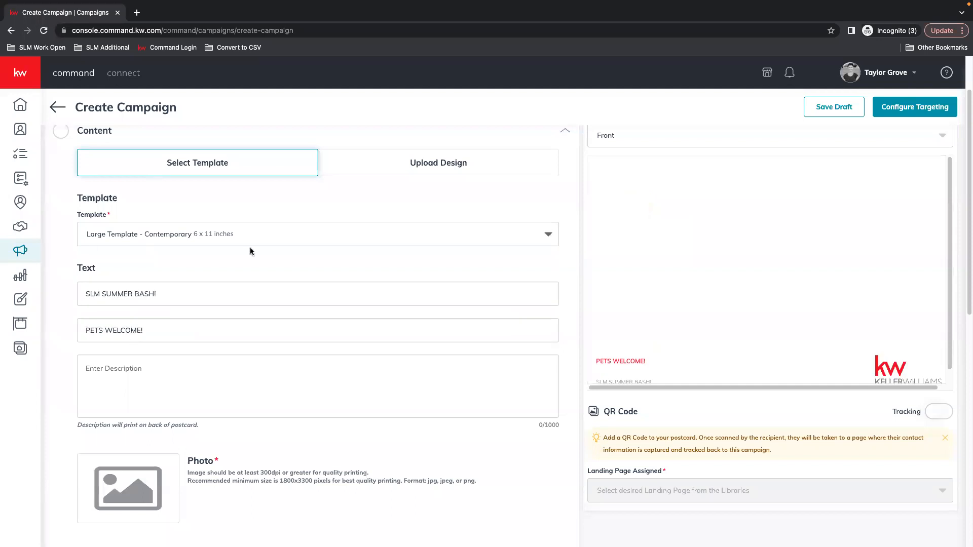
scroll(546, 375, "down", 3)
scroll(463, 330, "up", 5)
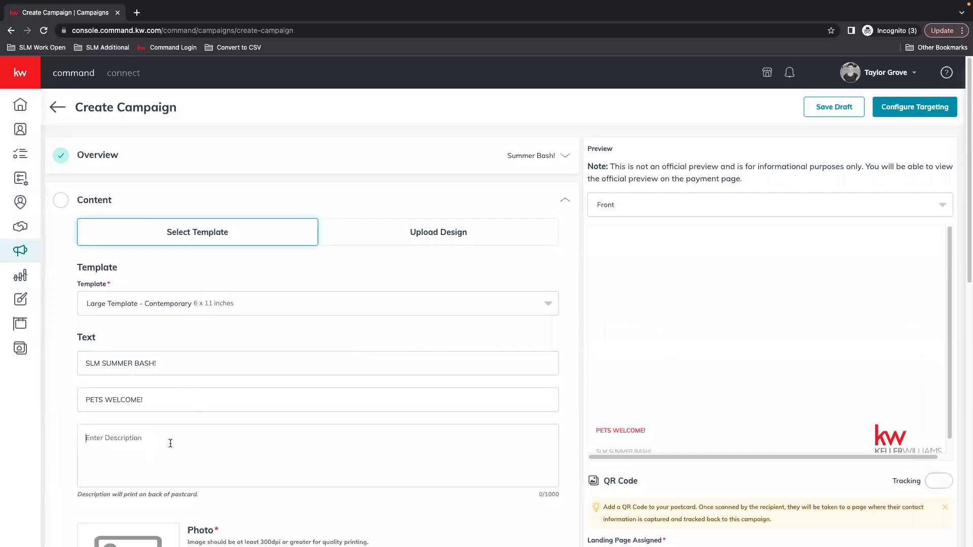
scroll(176, 441, "down", 2)
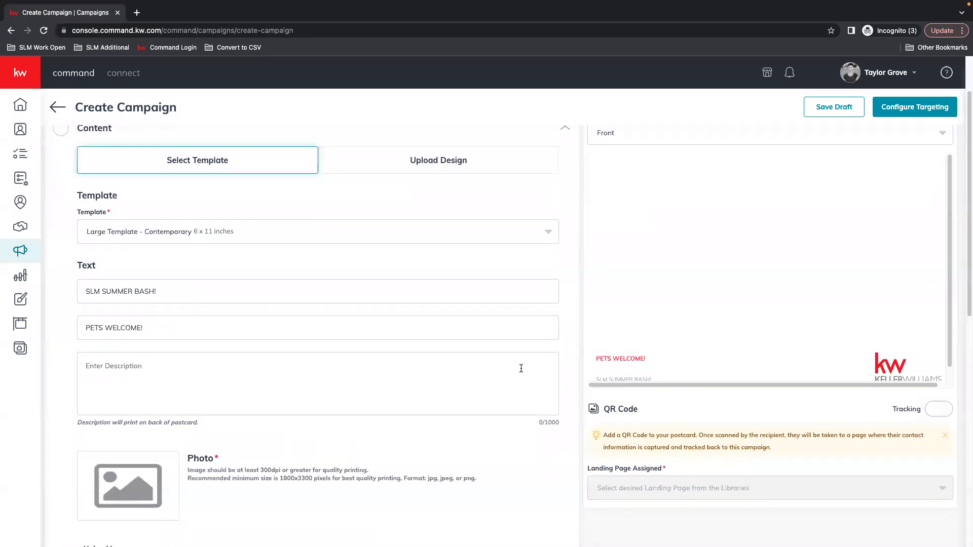
Begin the description with 'WE WOULD LOVE TO CELEBRATE YOU AND YOUR CONTINUED SUPPORT' and preview the back.
left_click(136, 365)
type("WE WOULD LOVE TO CELEBRATE YOU ")
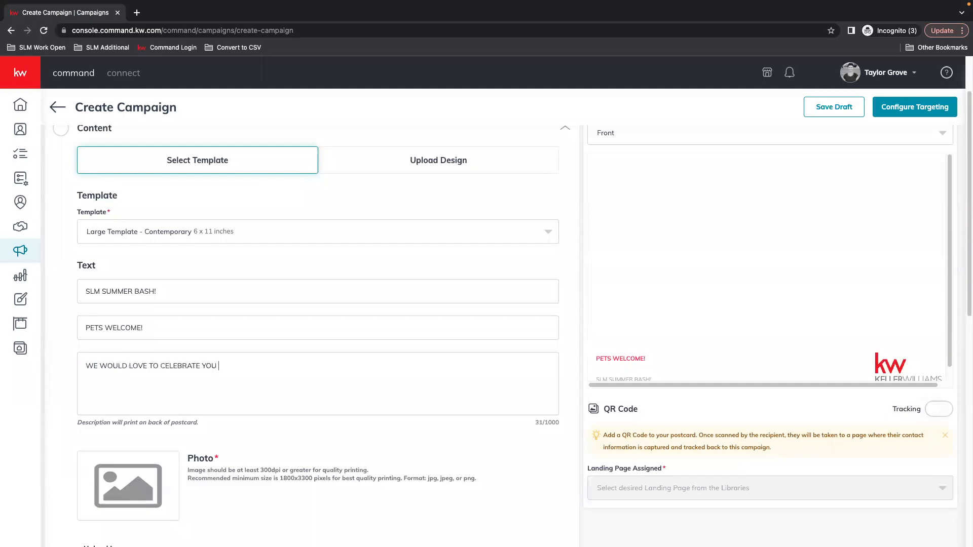
type("AND YOUR CONTI")
key("BackSpace")
key("BackSpace")
key("BackSpace")
type("ONTINUED SUPPORT!")
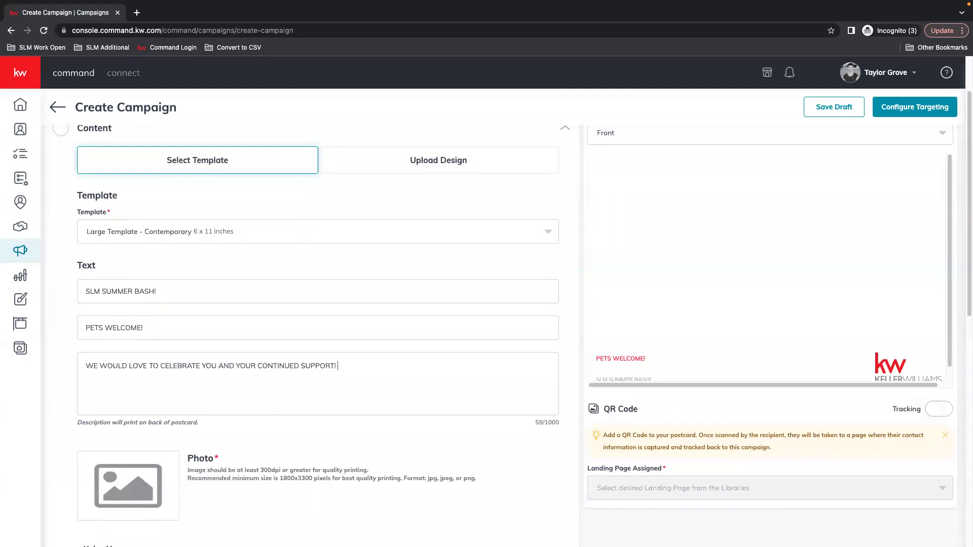
left_click(634, 136)
left_click(616, 183)
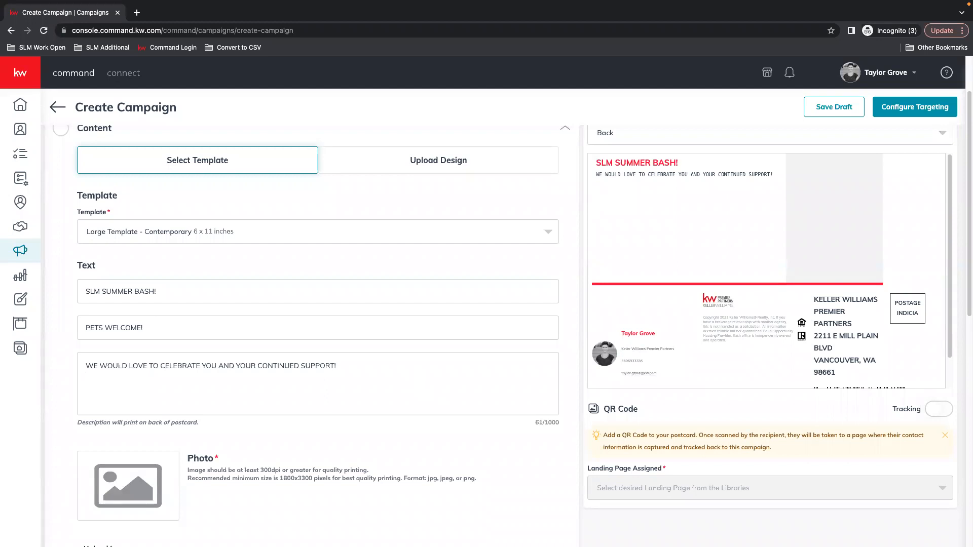
Add the Saturday, April 29th 2PM–6PM event time and the office's street and city address.
type("SATURDAY, APRIL")
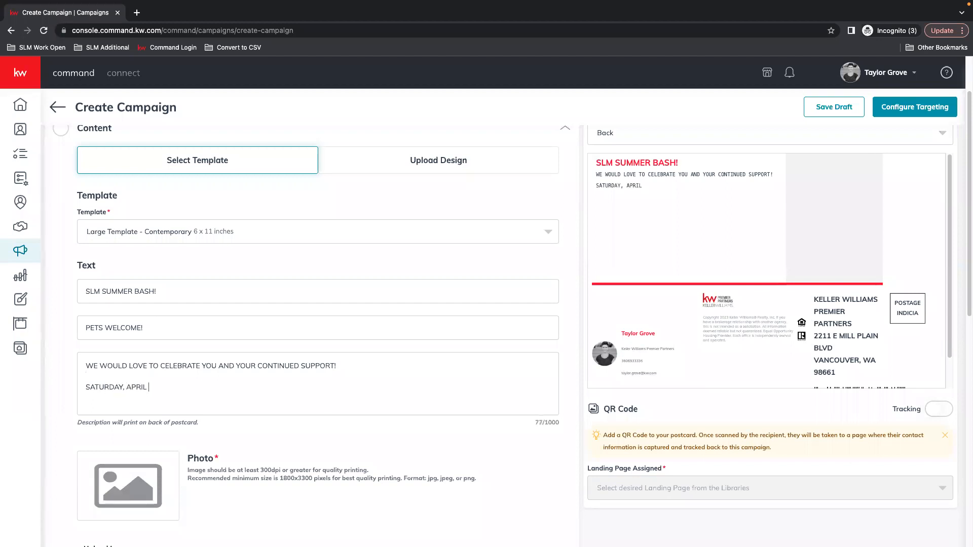
type("H FROM 2PM - 6PM")
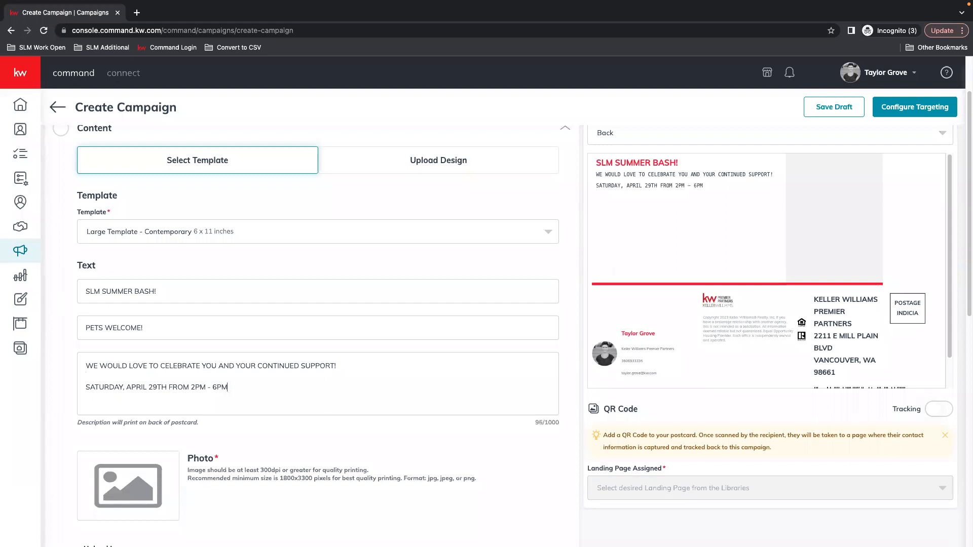
key("Return")
type("KELLER WILLIAMS ")
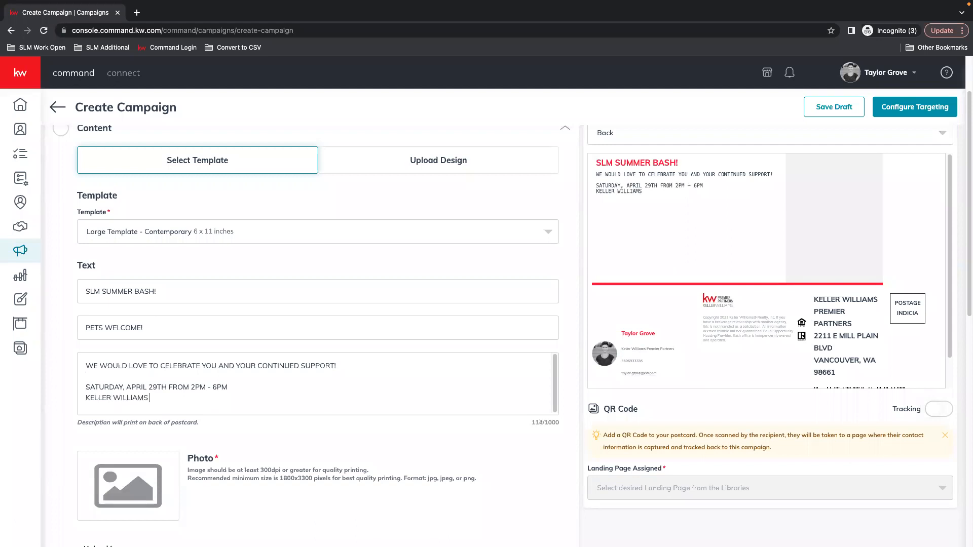
type("PREMIER PAR")
type("TNERS ")
type("2211 E")
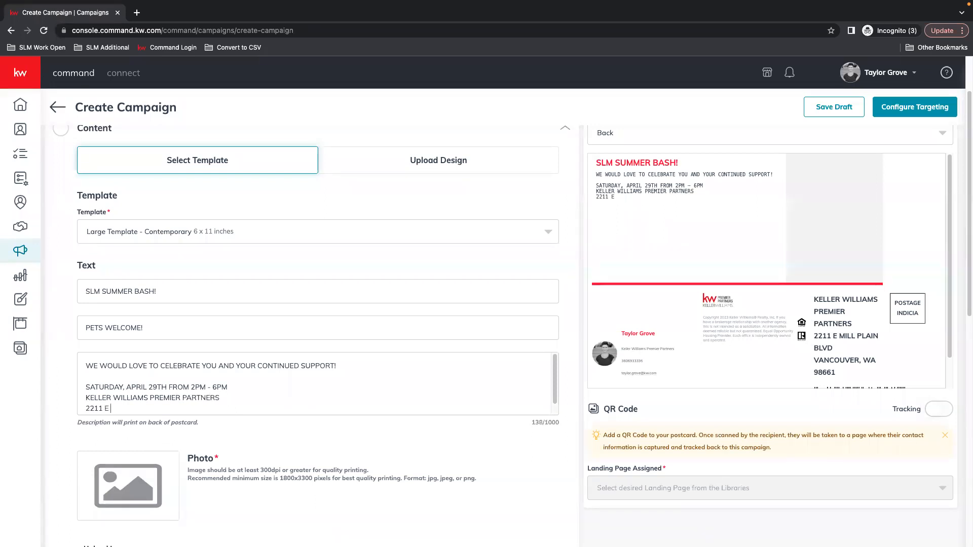
type(" MILL PLAIN BLVD")
key("Return")
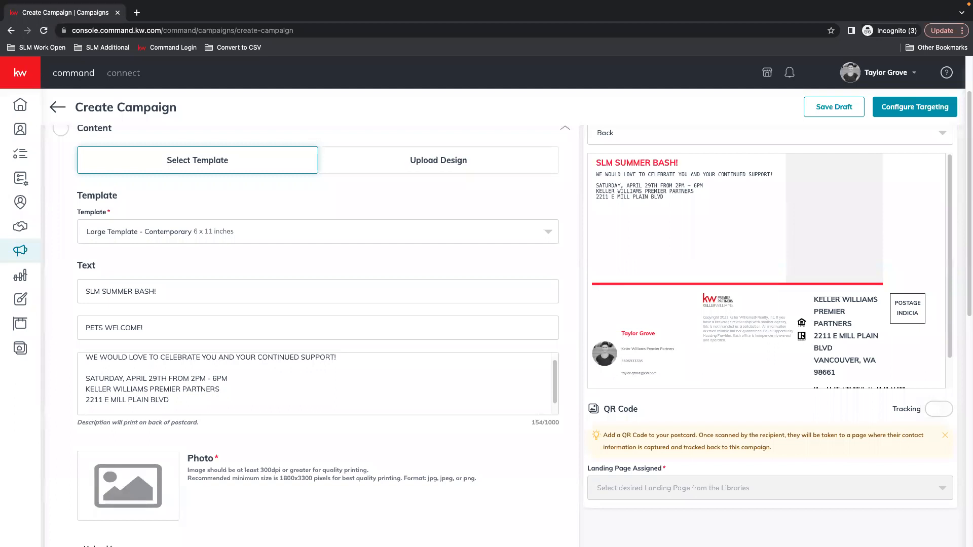
key("Return")
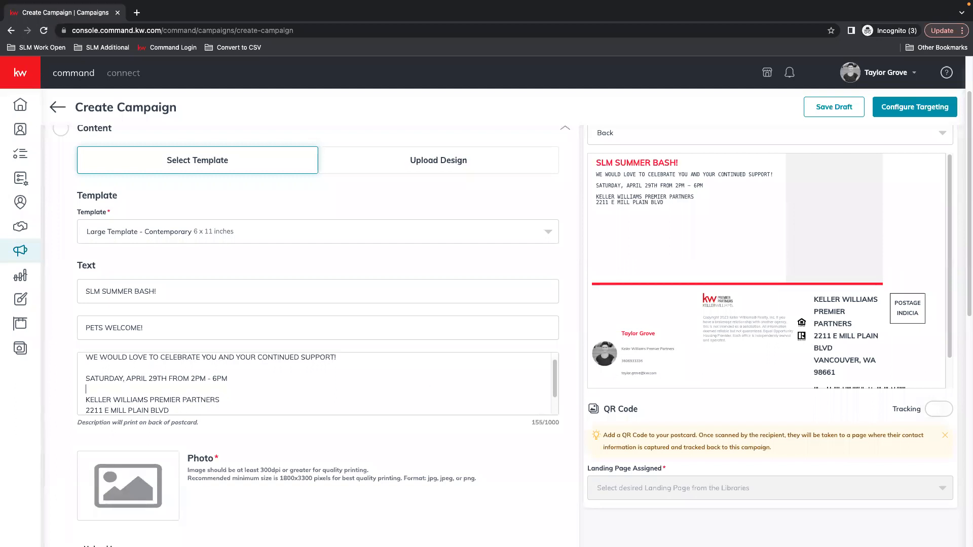
key("Return")
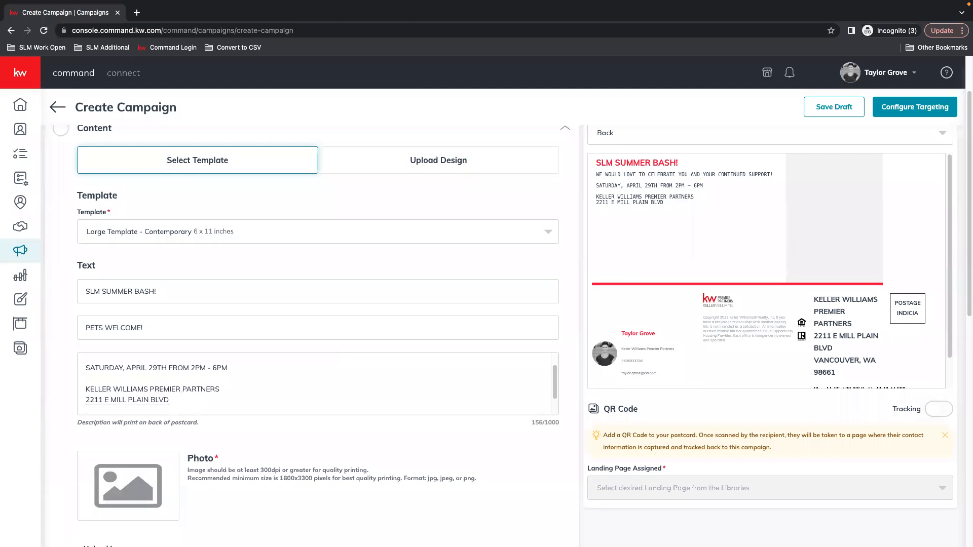
type("VANCOUVER WA 98661")
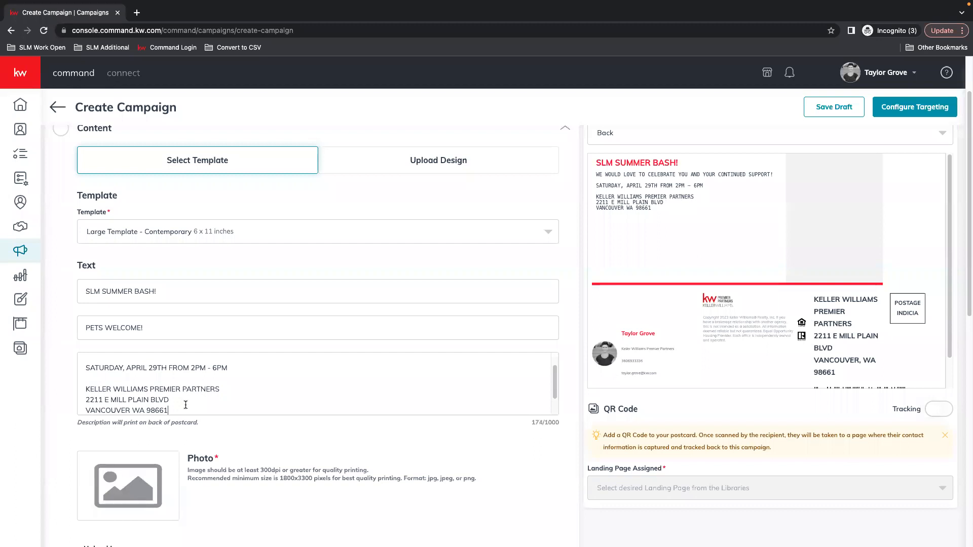
Drop the logo image in as the postcard photo and preview the front.
scroll(273, 405, "down", 5)
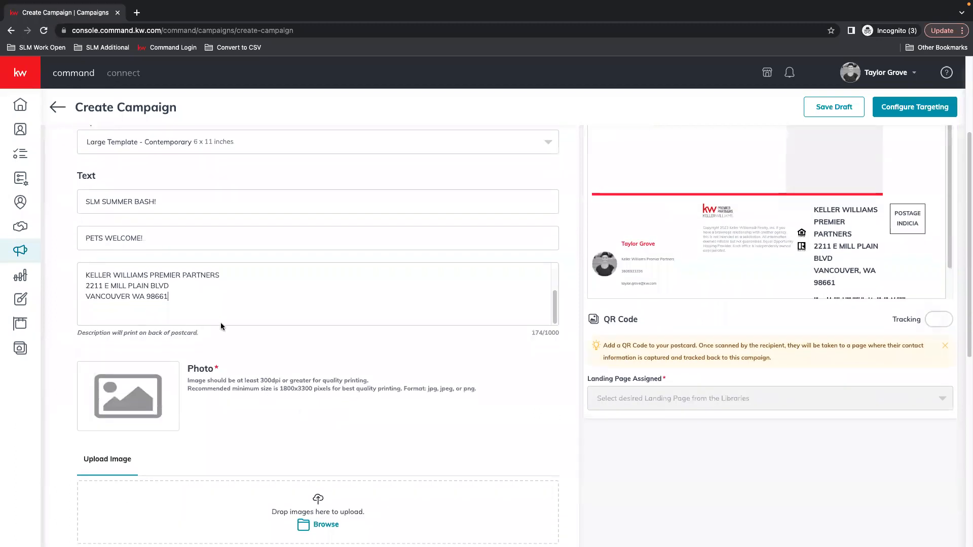
scroll(269, 341, "down", 3)
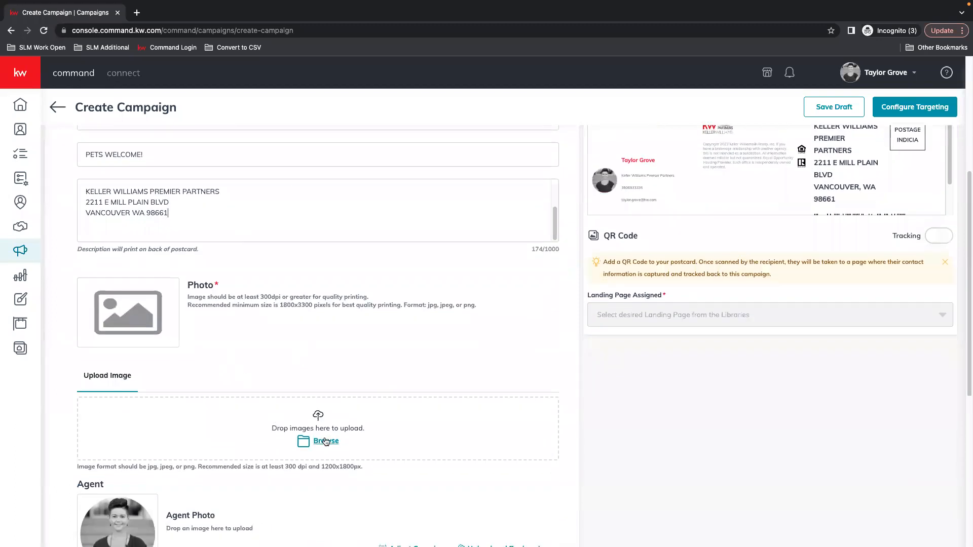
scroll(147, 373, "down", 4)
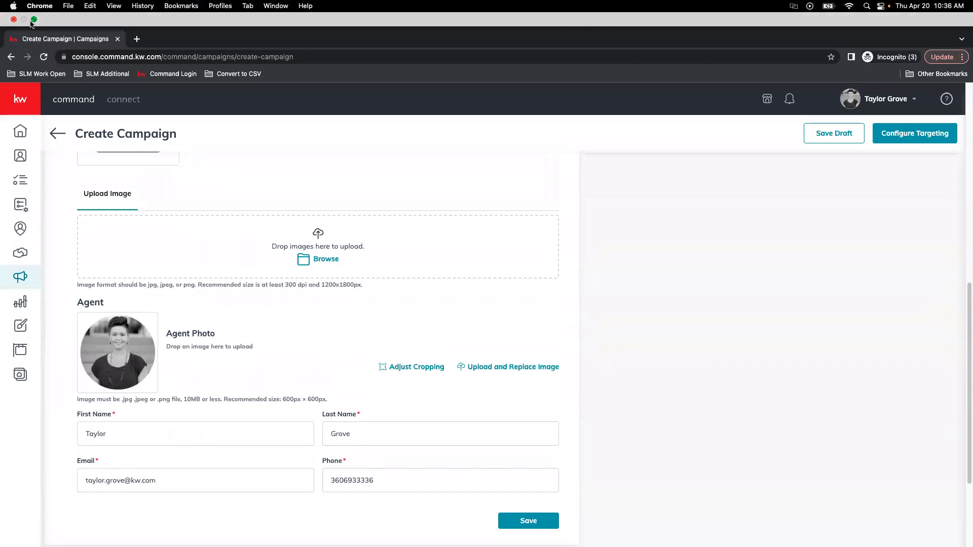
left_click(34, 19)
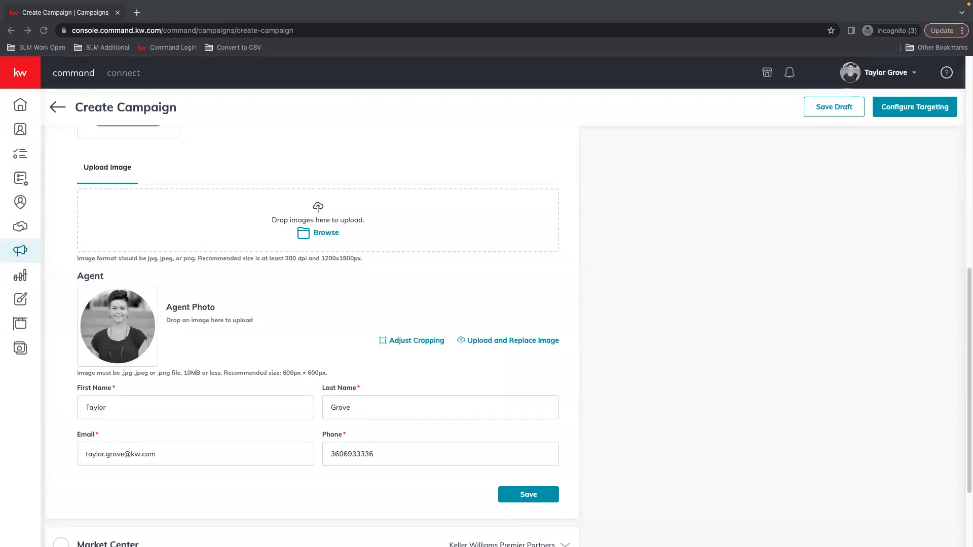
left_click_drag(409, 188, 302, 218)
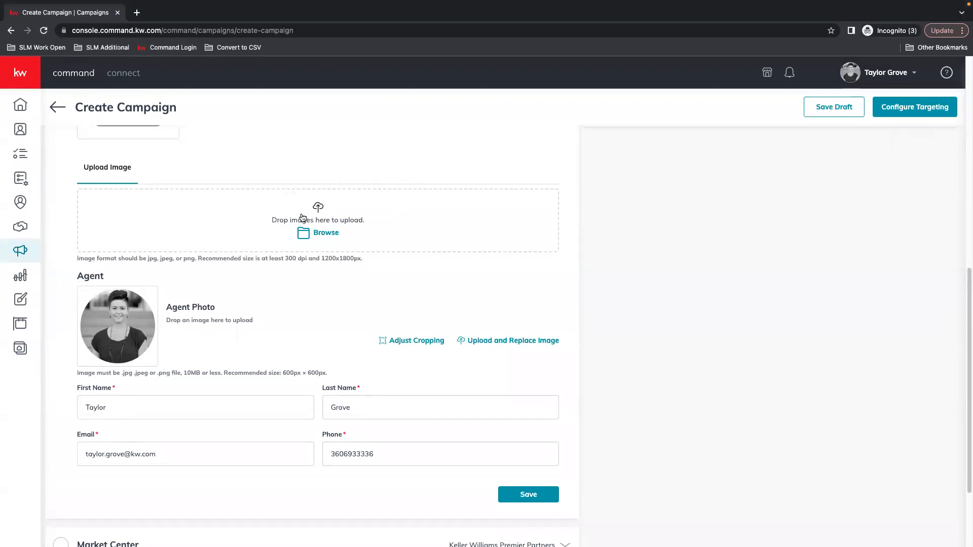
scroll(304, 233, "up", 3)
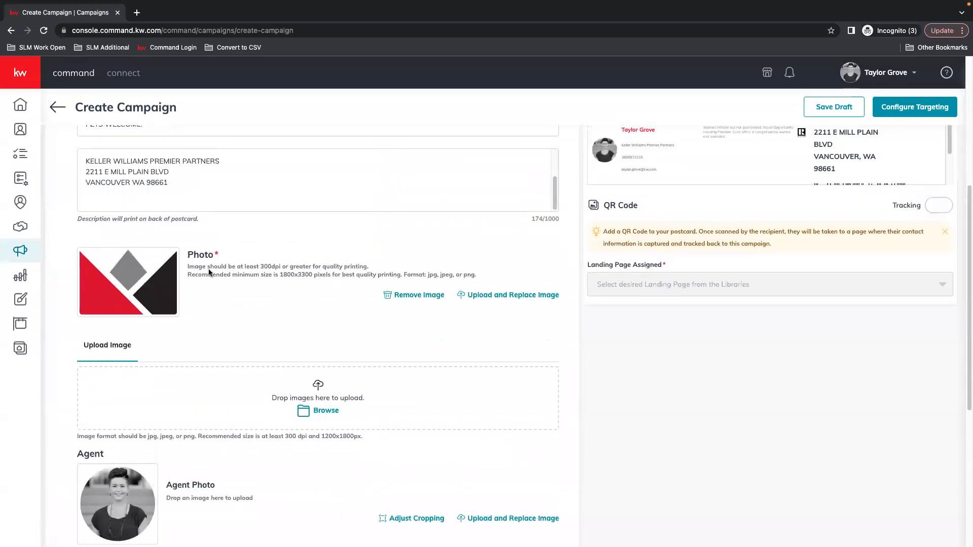
scroll(806, 210, "up", 5)
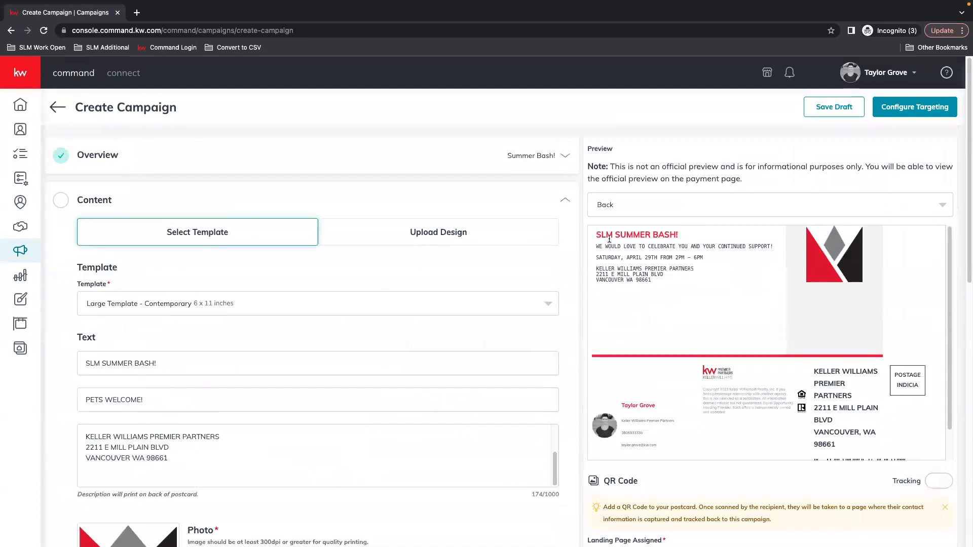
left_click(644, 208)
left_click(644, 228)
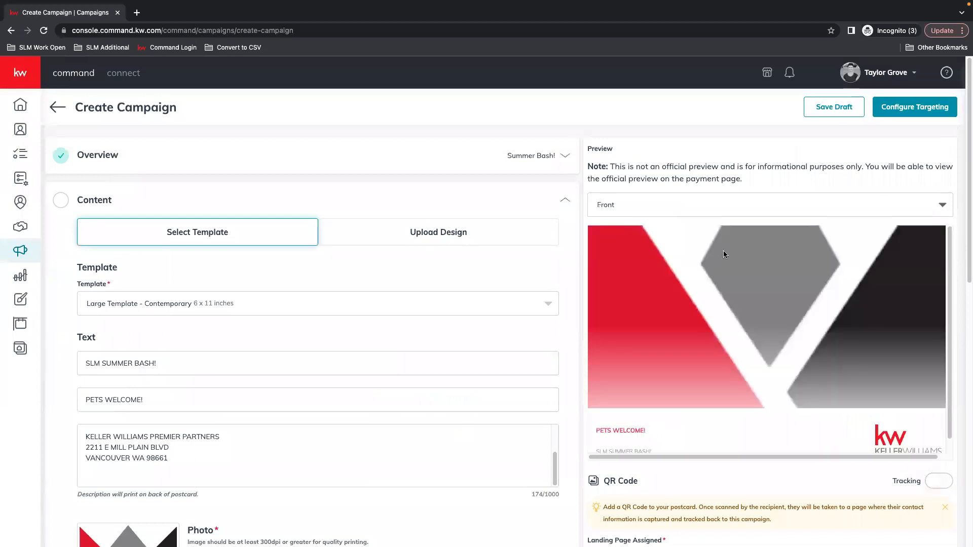
Save the agent details and accept the low-resolution agent photo.
scroll(749, 371, "down", 1)
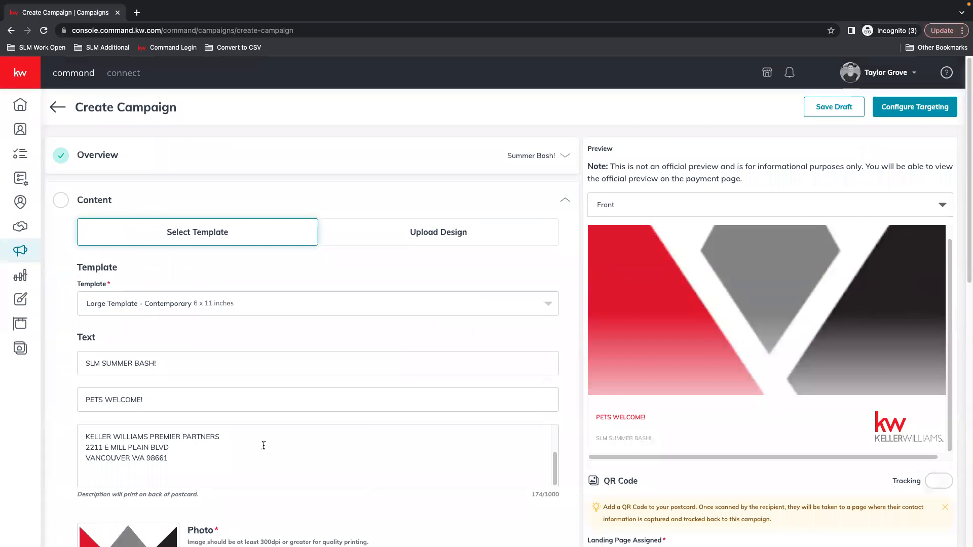
scroll(331, 433, "down", 8)
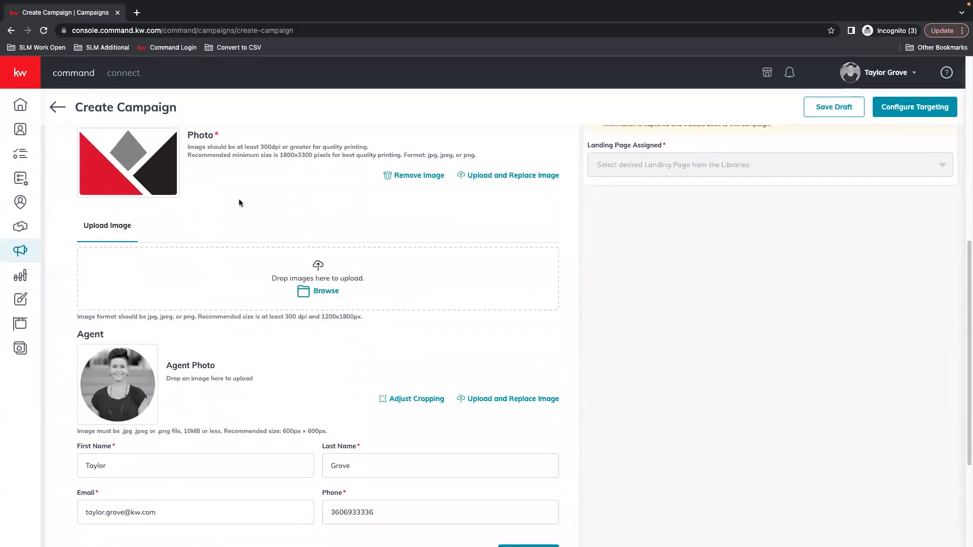
scroll(332, 287, "down", 4)
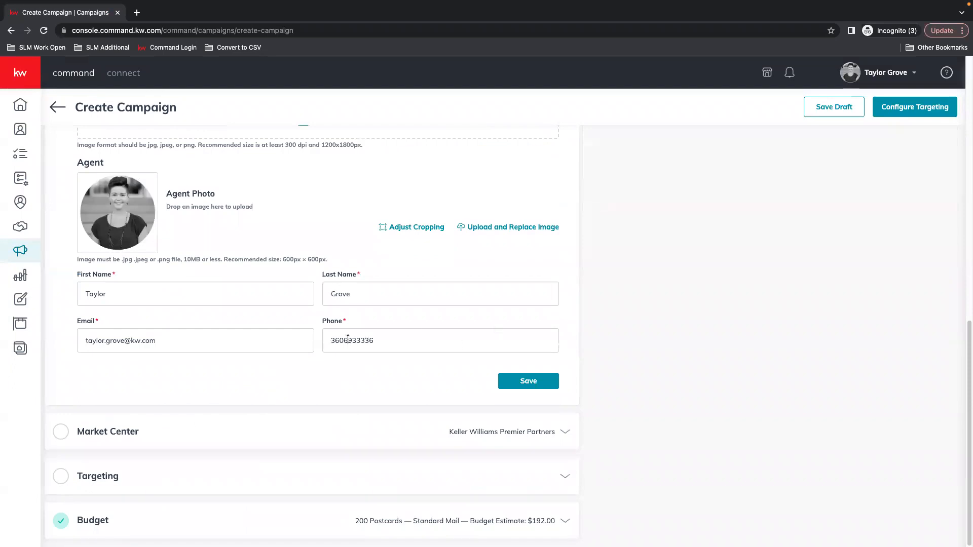
left_click(530, 382)
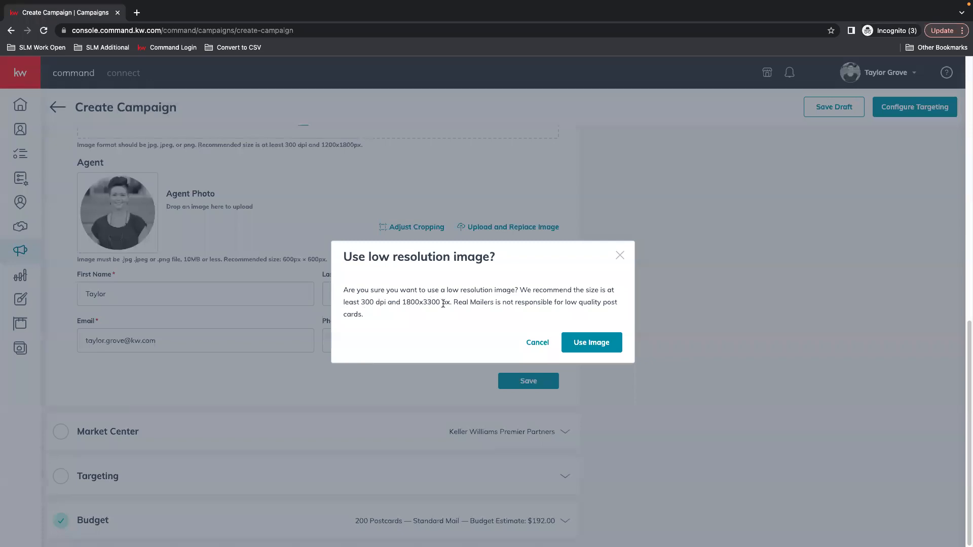
left_click(603, 343)
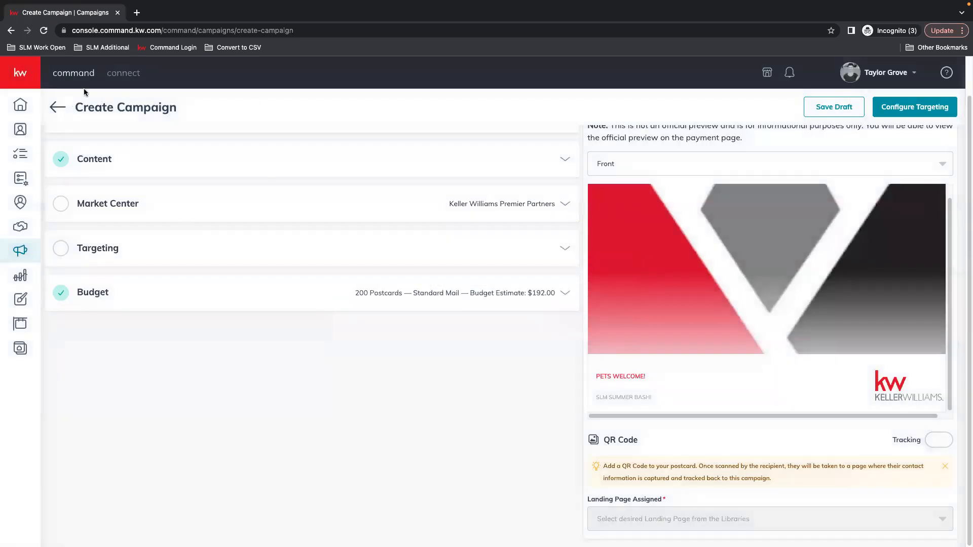
Open Unsplash in a new tab and search for summer background photos.
left_click(137, 13)
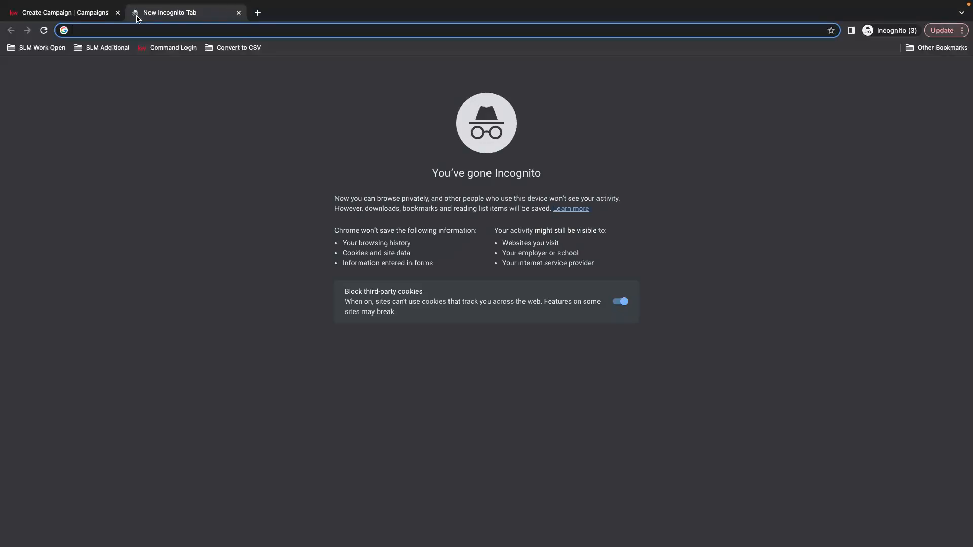
type("UNSPLAsh.com")
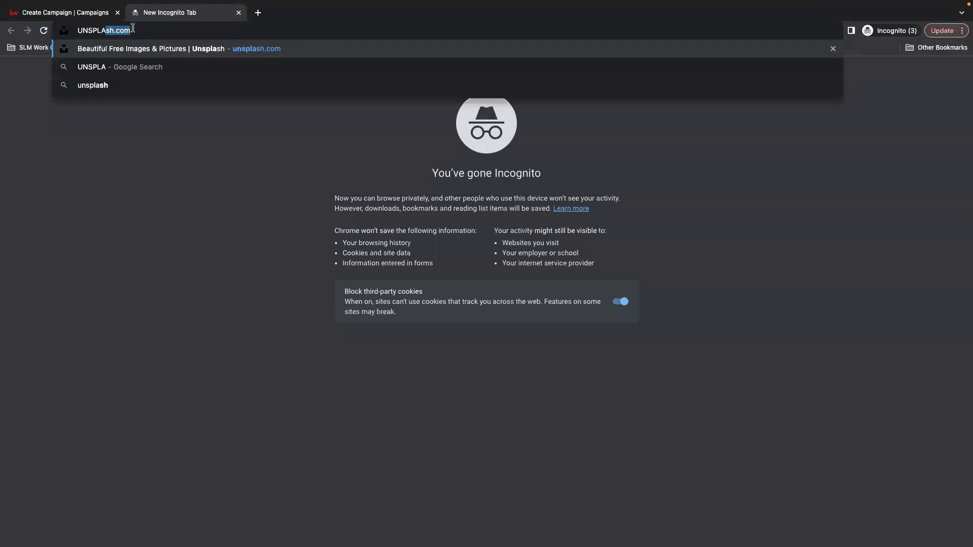
key("Return")
left_click(137, 71)
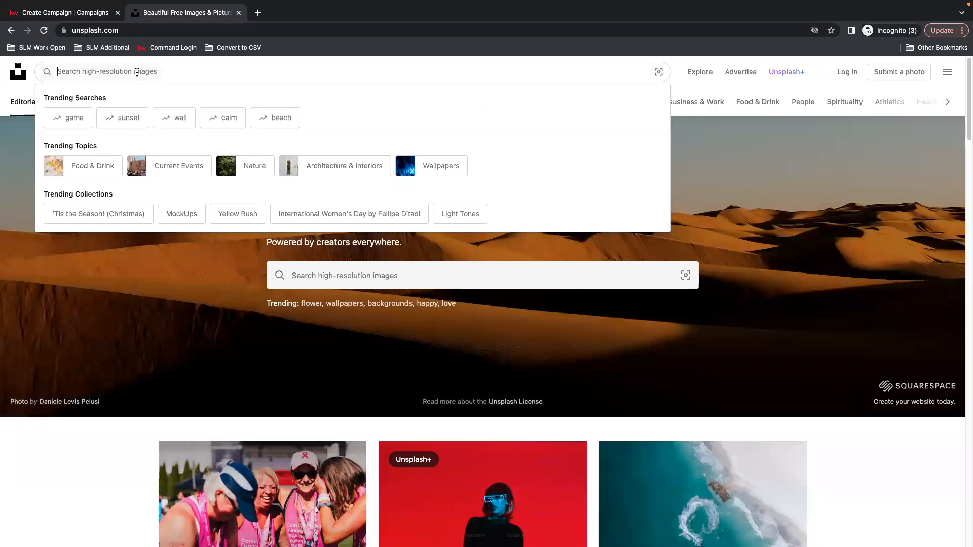
type("summer")
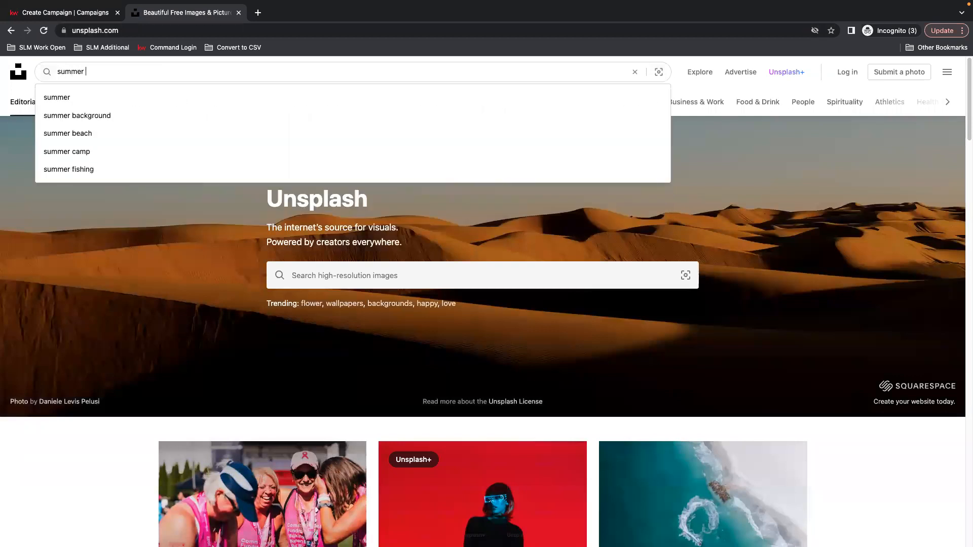
key("Down")
key("Down")
key("Return")
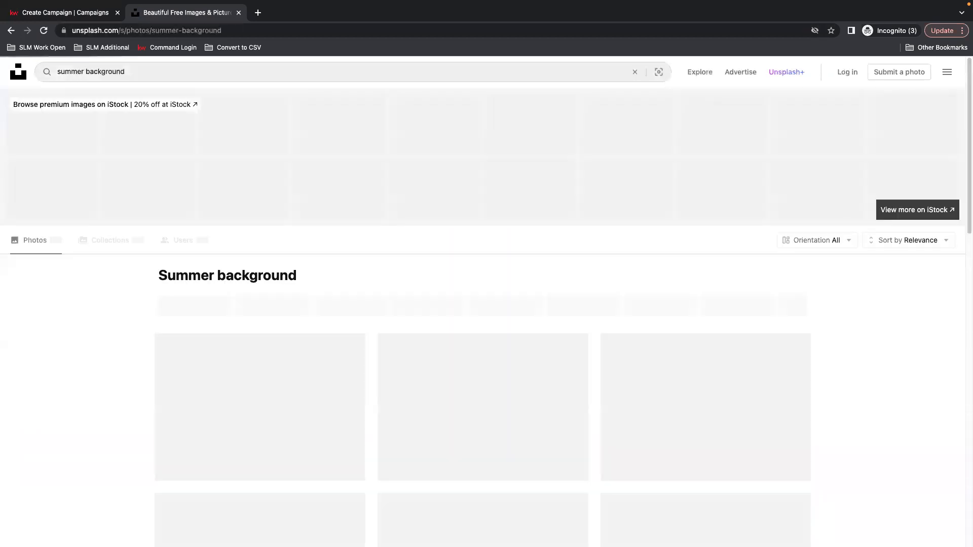
scroll(354, 532, "down", 15)
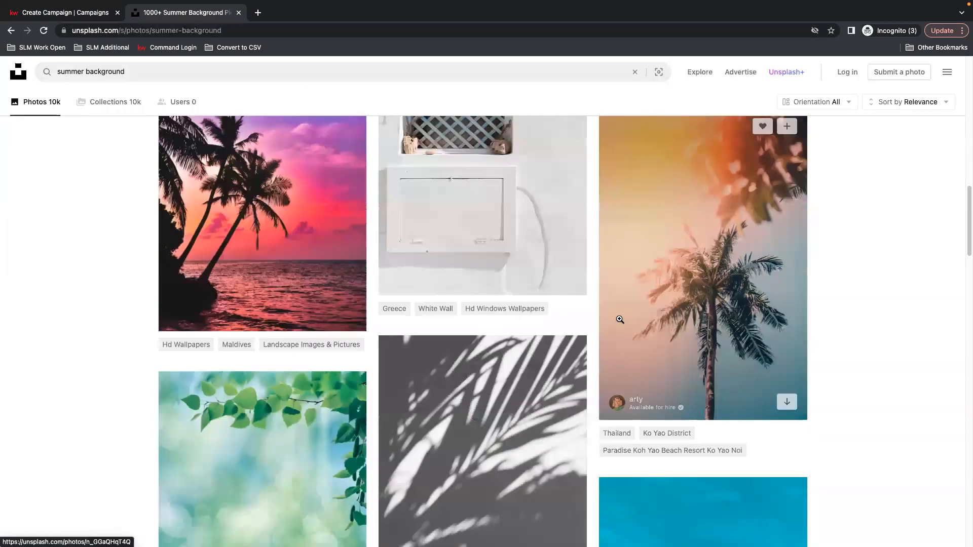
scroll(706, 308, "down", 4)
scroll(146, 245, "up", 20)
Search 'summer park', download the Stanley Park path photo, and reopen the campaign's Content section.
double_click(105, 71)
type("park")
key("Return")
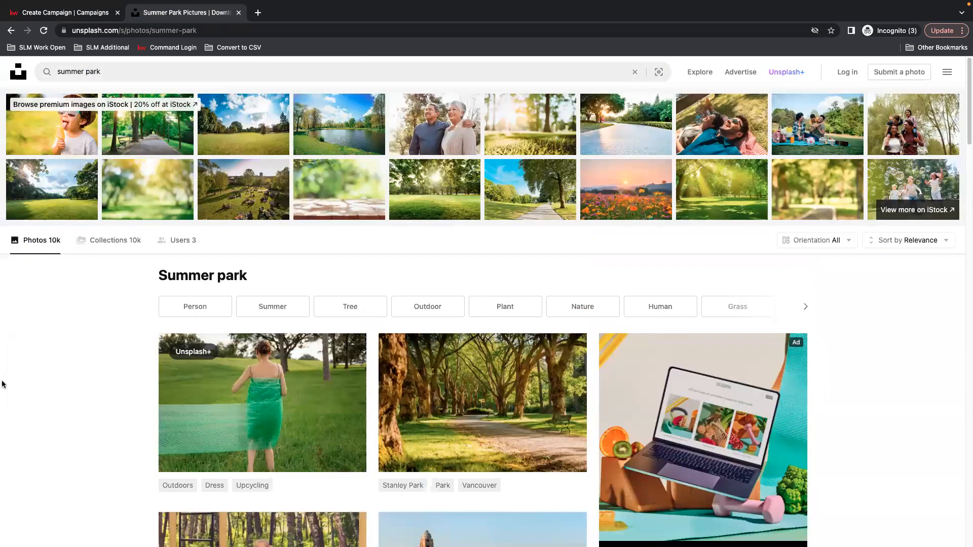
scroll(488, 385, "down", 4)
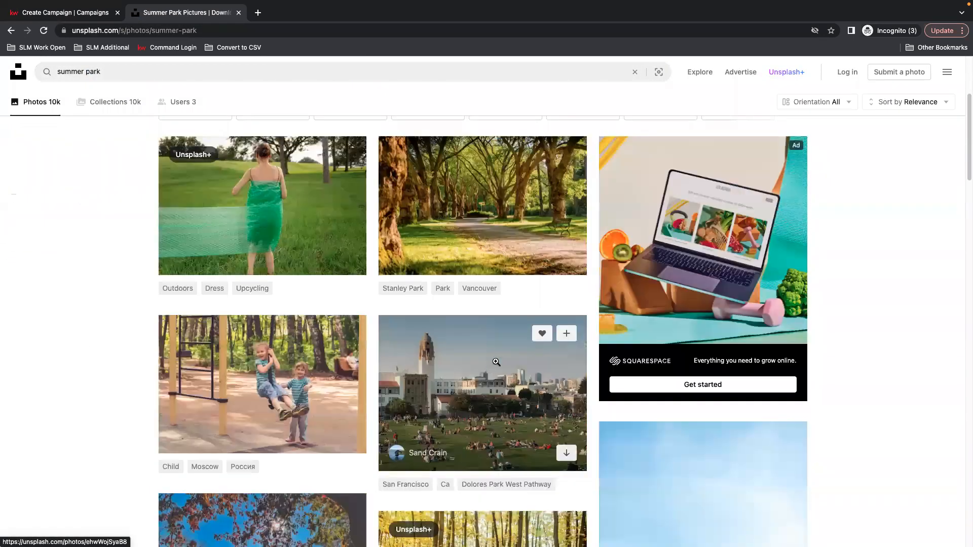
scroll(488, 228, "up", 2)
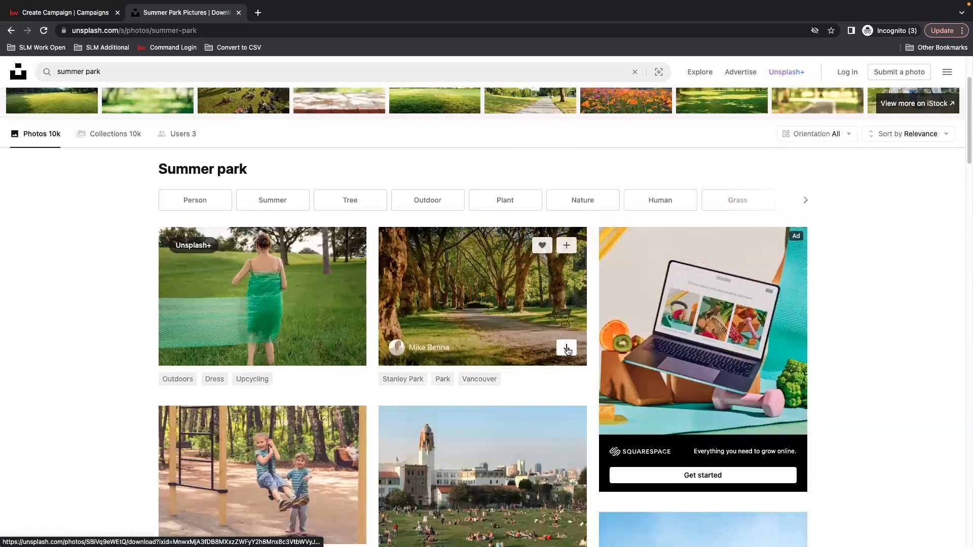
left_click(566, 347)
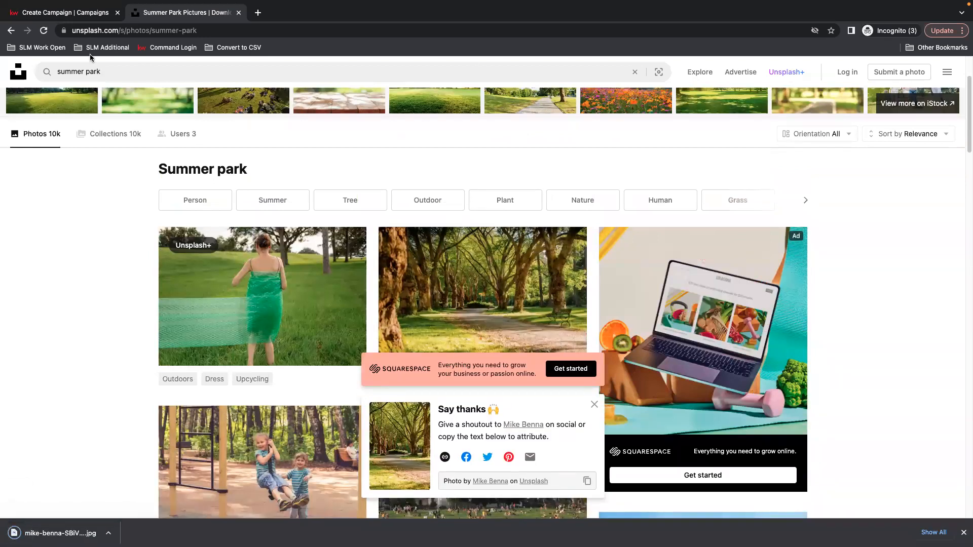
left_click(92, 13)
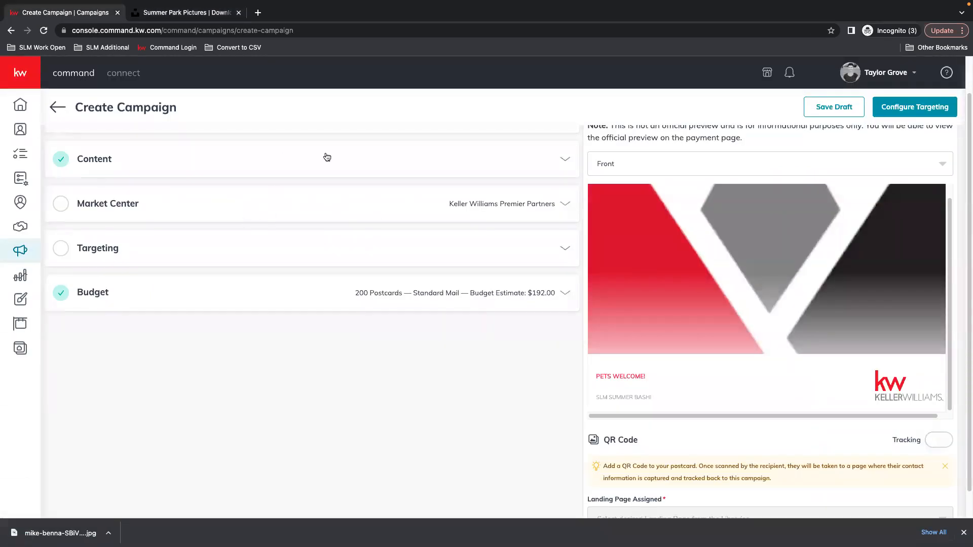
left_click(565, 161)
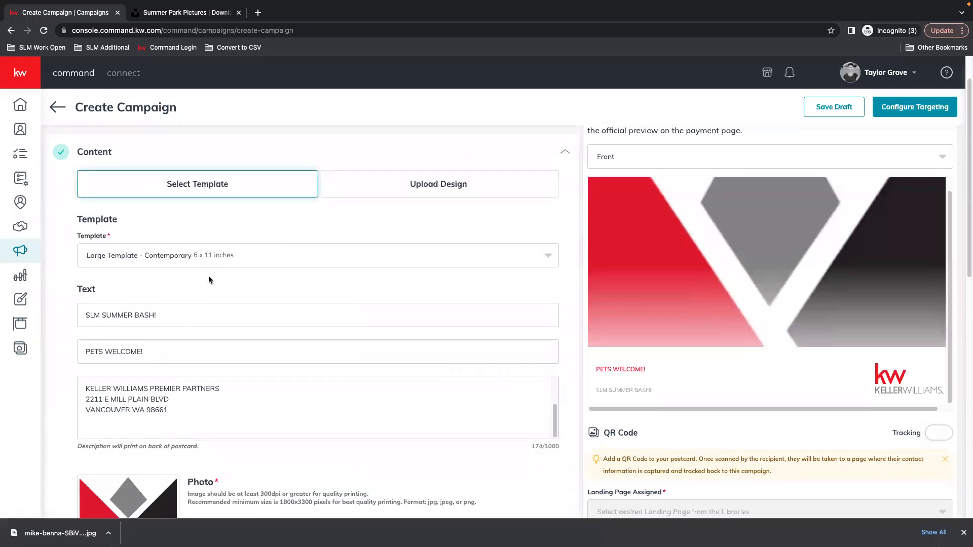
Upload the downloaded park path jpg as the postcard image and save the Content section.
scroll(209, 276, "down", 4)
left_click_drag(43, 523, 306, 448)
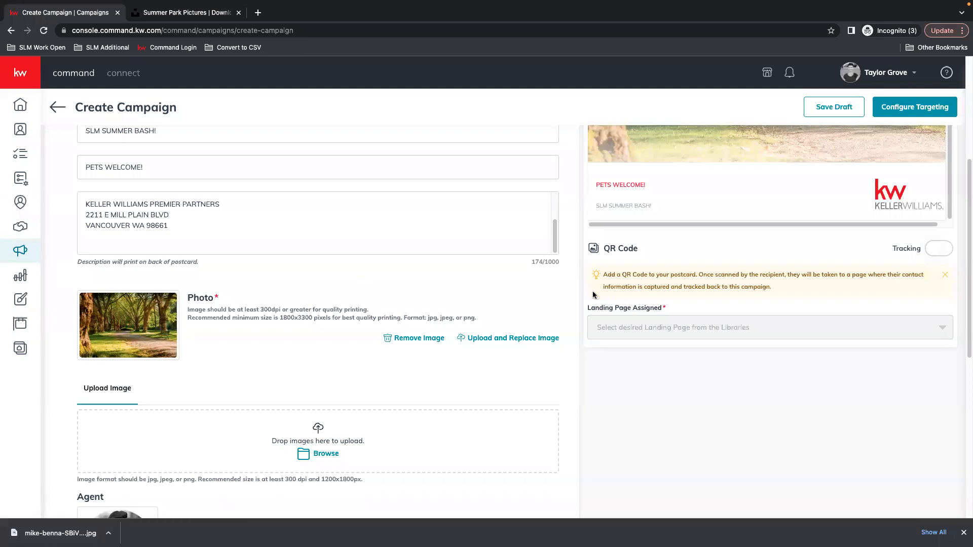
scroll(655, 320, "up", 5)
scroll(274, 372, "down", 10)
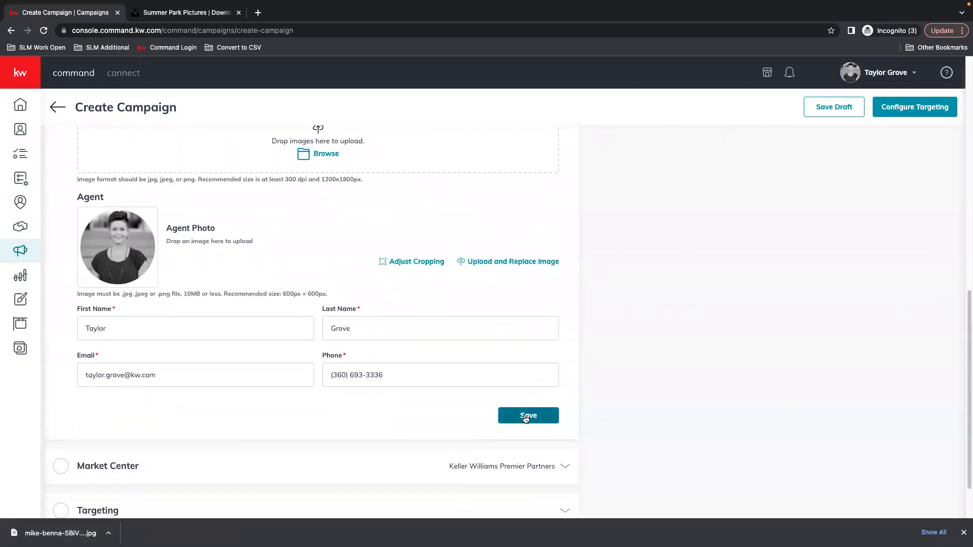
left_click(524, 418)
scroll(575, 390, "up", 2)
scroll(576, 387, "up", 1)
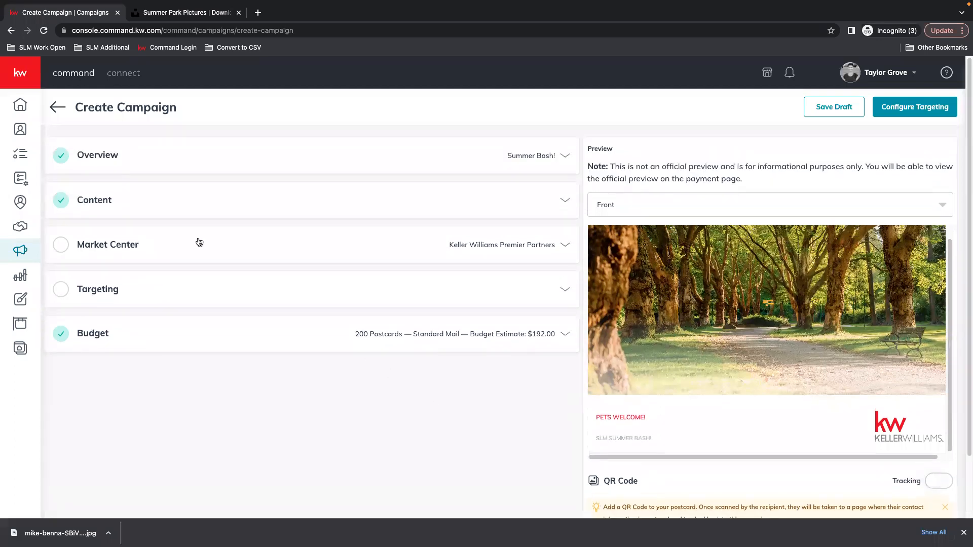
Complete the Market Center address with state WA and zip 986, then verify and confirm it.
left_click(564, 245)
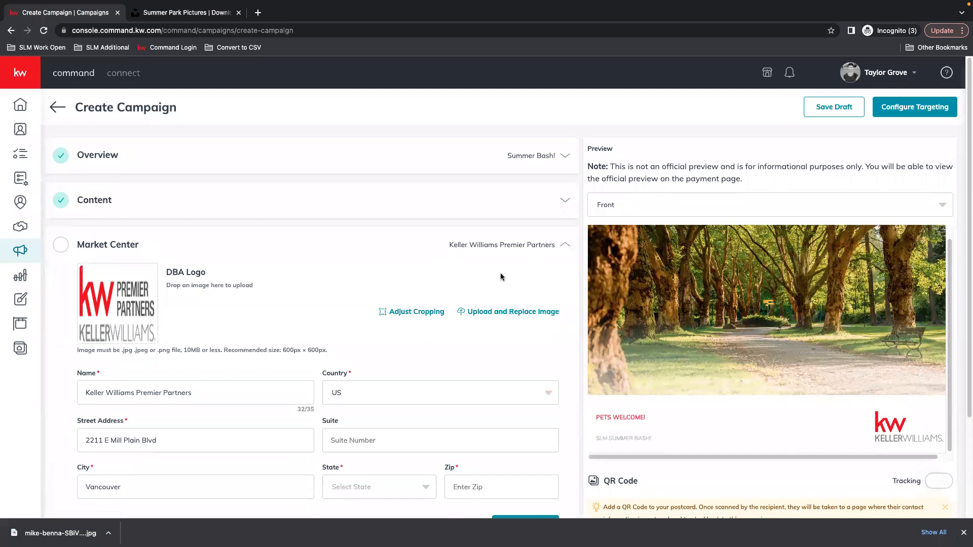
left_click(348, 374)
type("wa")
left_click(338, 398)
left_click(487, 378)
type("98661")
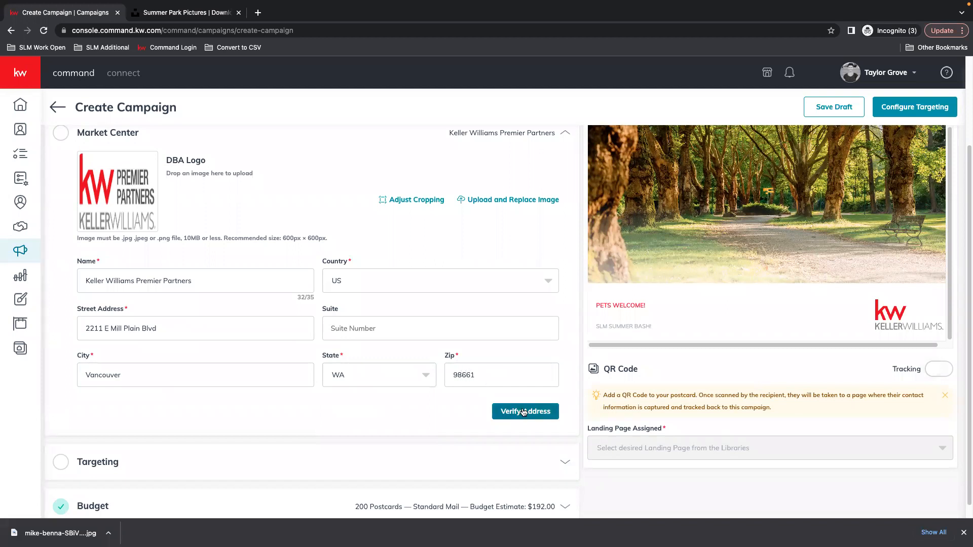
left_click(499, 413)
left_click(517, 379)
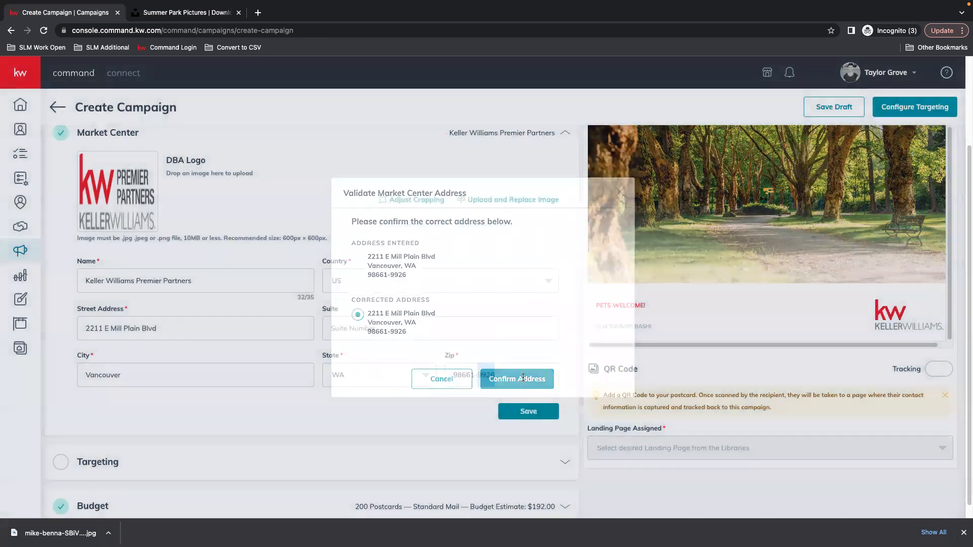
left_click(566, 220)
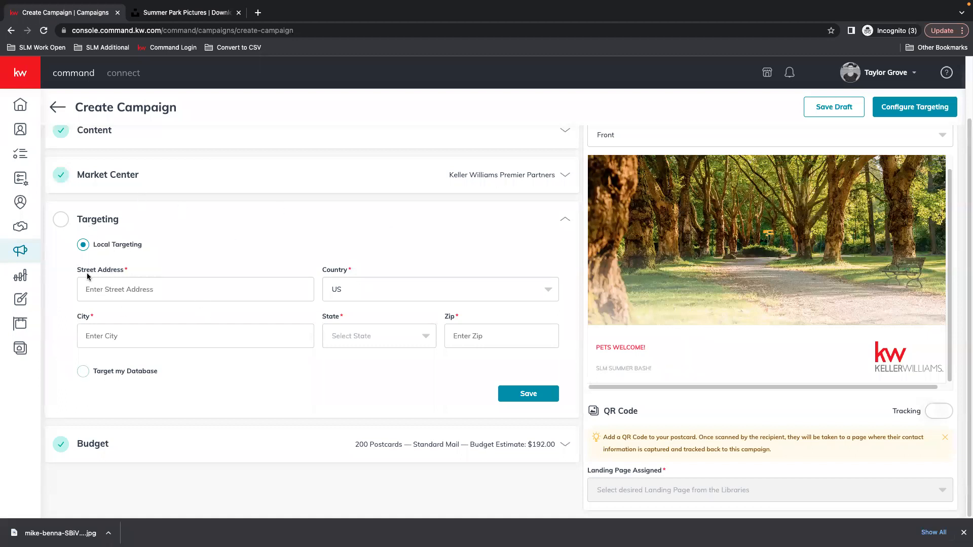
Choose Target my Database and bring up the Add Contacts list to browse available contacts.
left_click(126, 374)
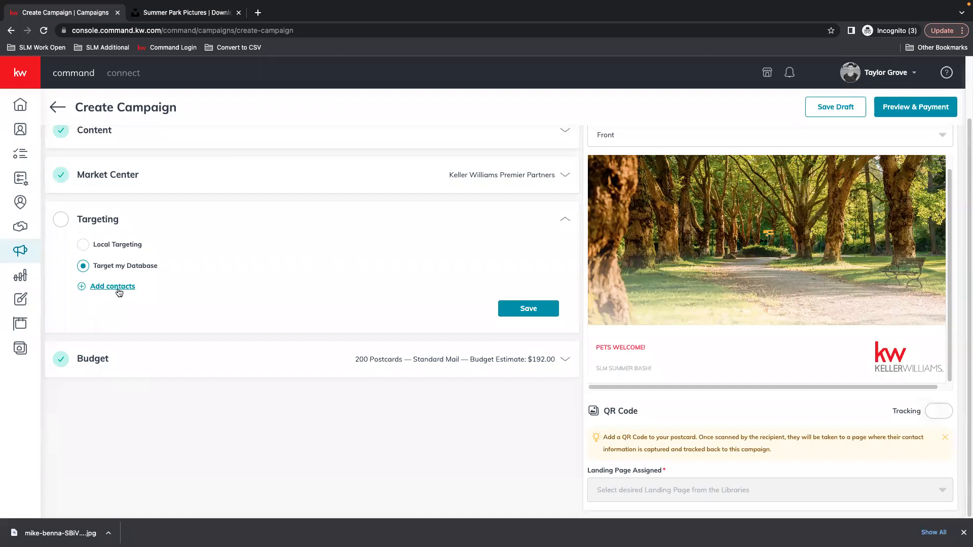
left_click(116, 287)
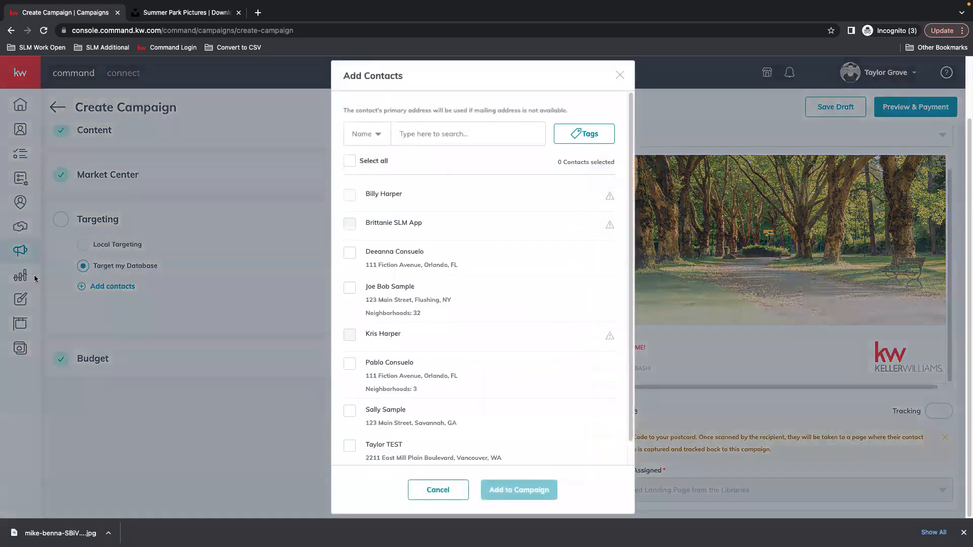
scroll(381, 262, "down", 1)
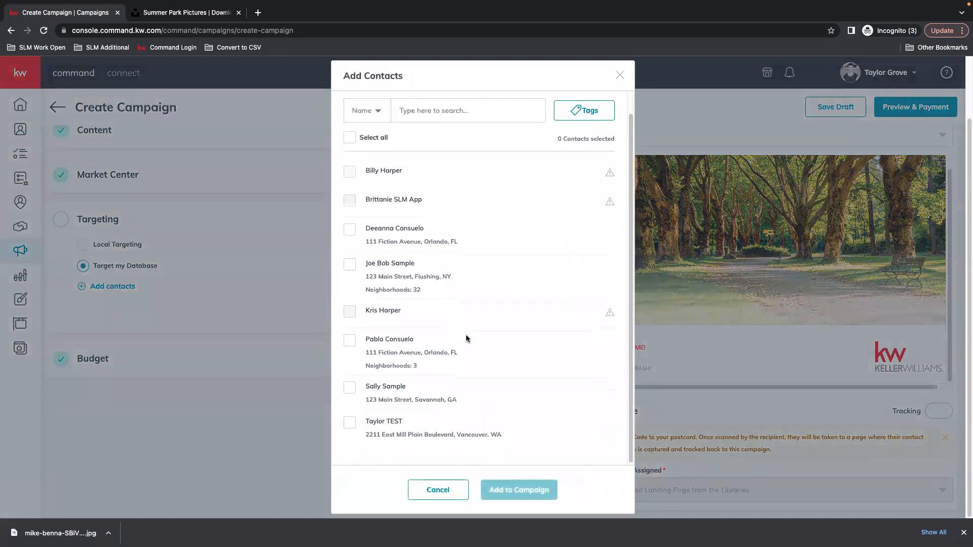
scroll(405, 247, "up", 4)
mouse_move(612, 196)
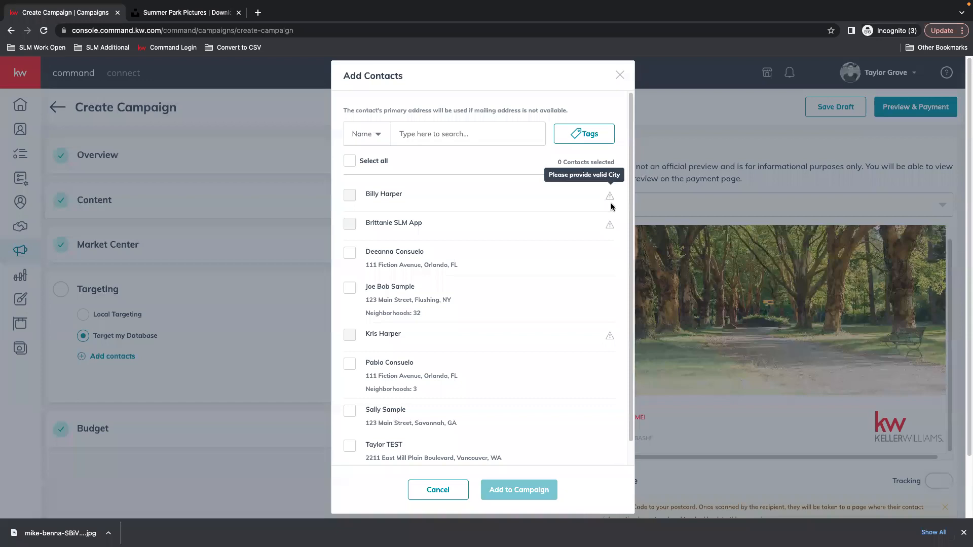
mouse_move(614, 340)
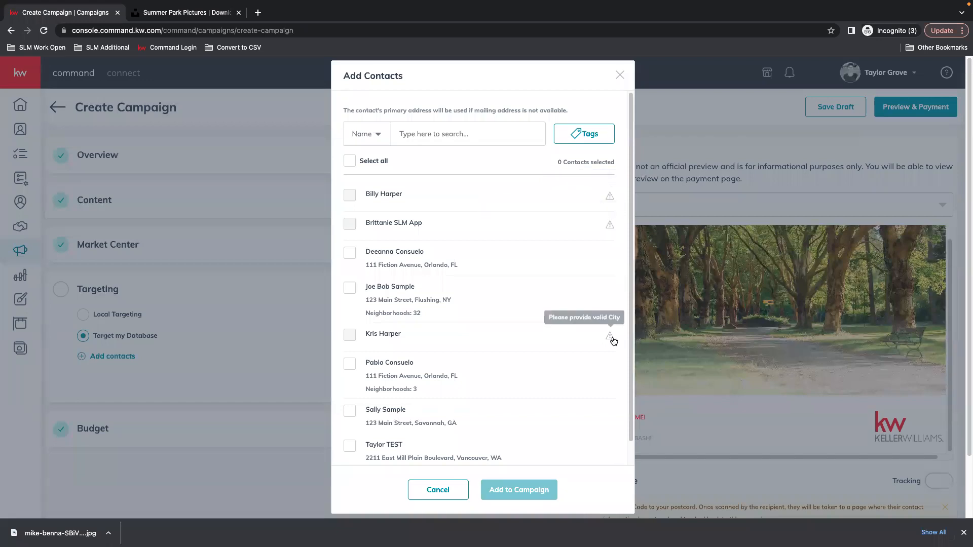
mouse_move(610, 231)
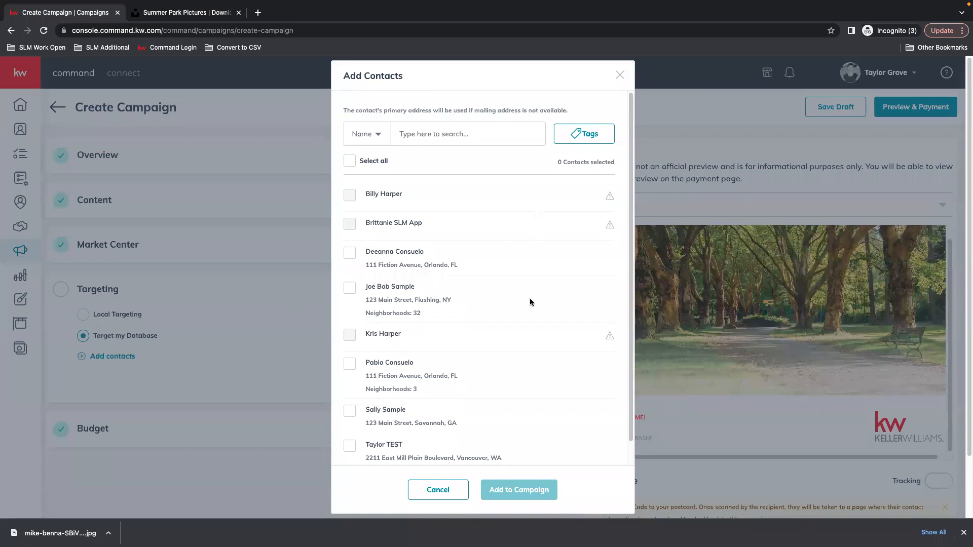
scroll(587, 314, "down", 1)
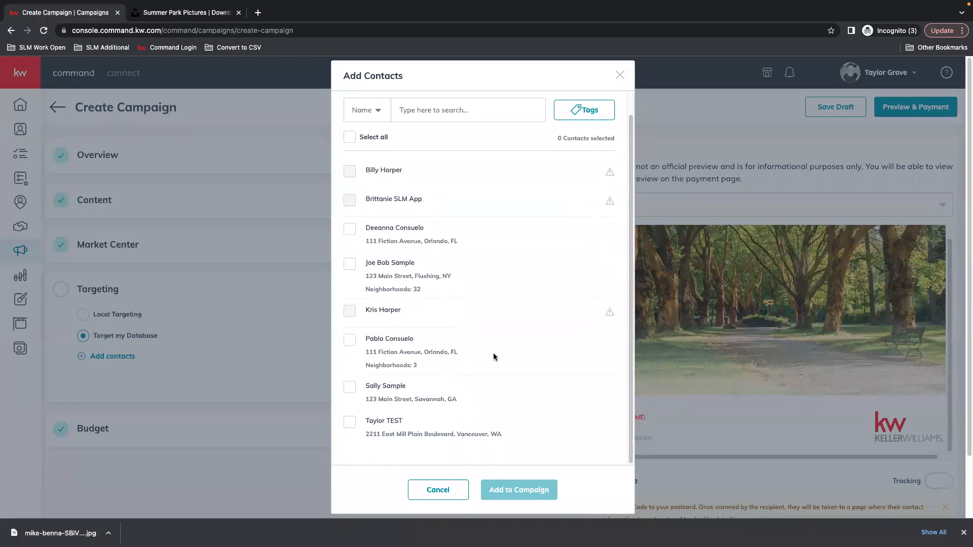
scroll(494, 352, "up", 1)
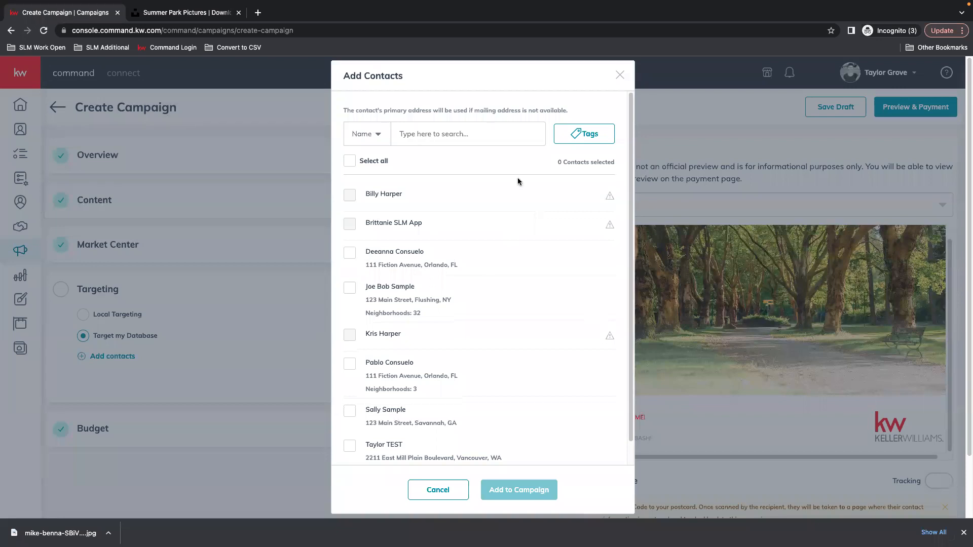
Filter the contact list to contacts tagged 'mandy'.
left_click(590, 137)
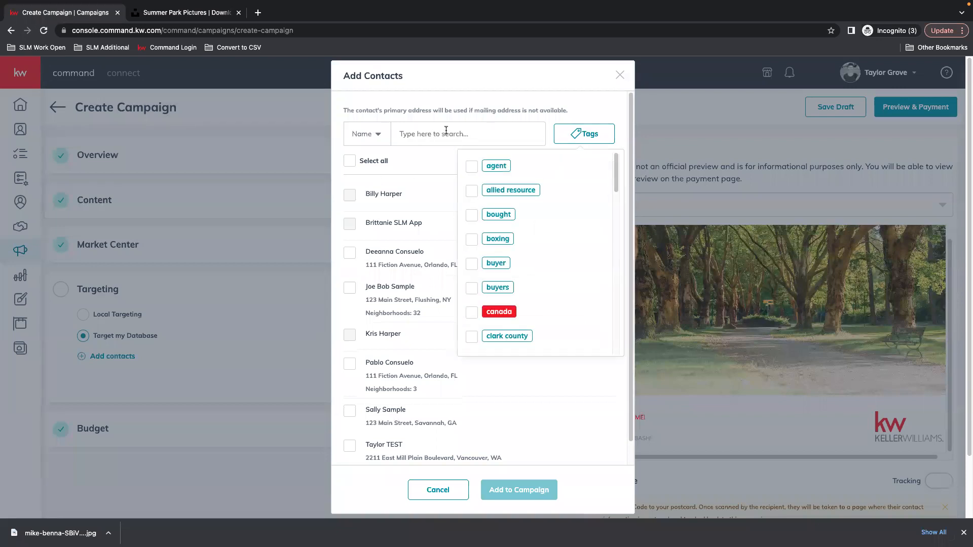
scroll(587, 266, "down", 2)
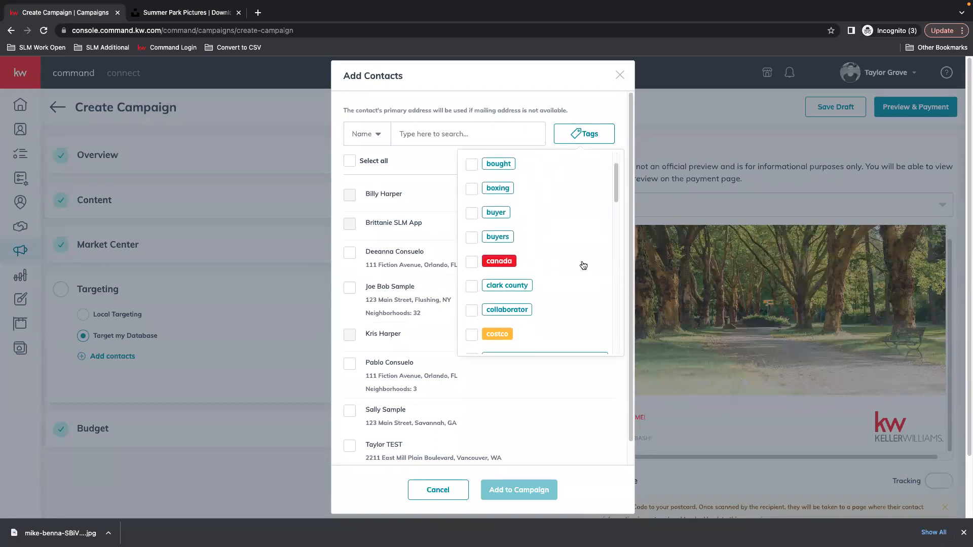
scroll(585, 266, "down", 3)
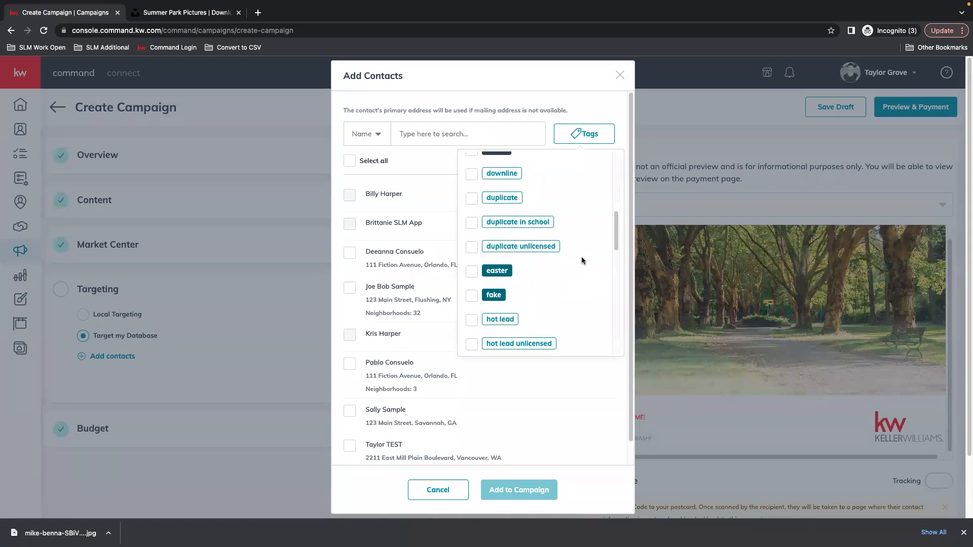
scroll(582, 284, "down", 3)
scroll(582, 284, "down", 2)
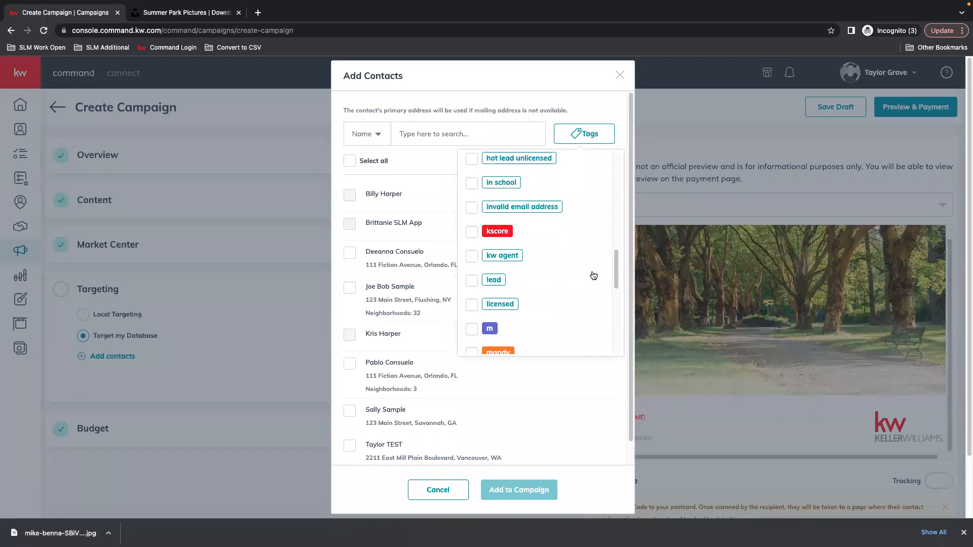
scroll(578, 248, "down", 2)
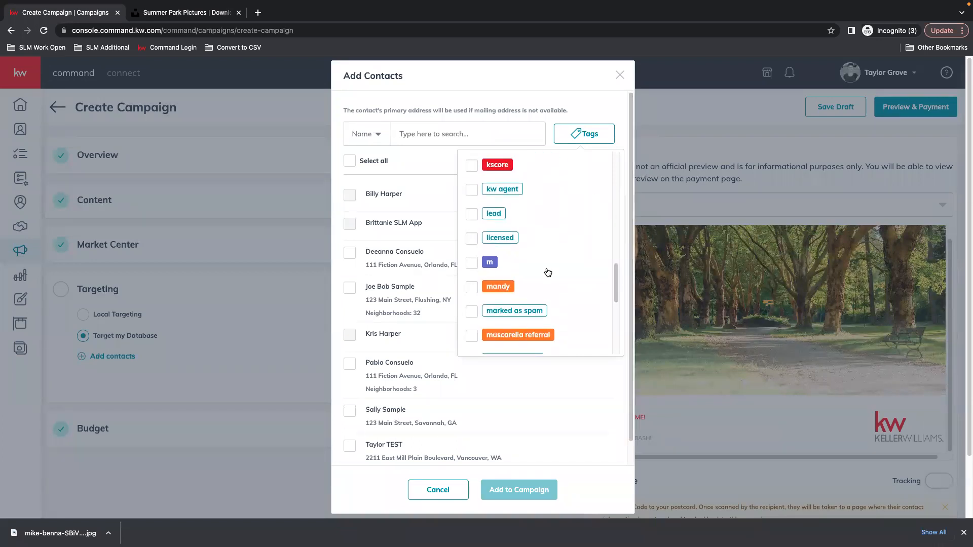
scroll(527, 263, "down", 1)
scroll(507, 266, "down", 2)
left_click(466, 214)
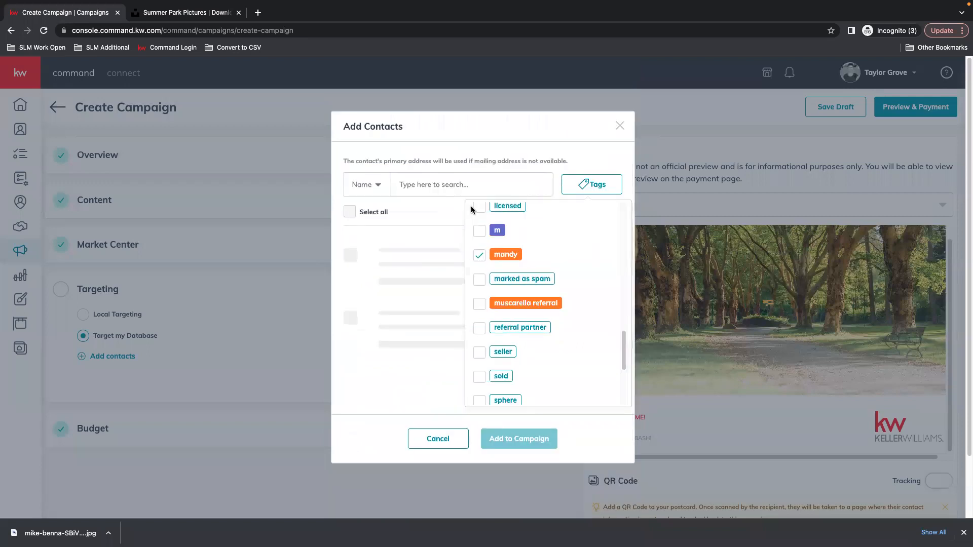
left_click(578, 184)
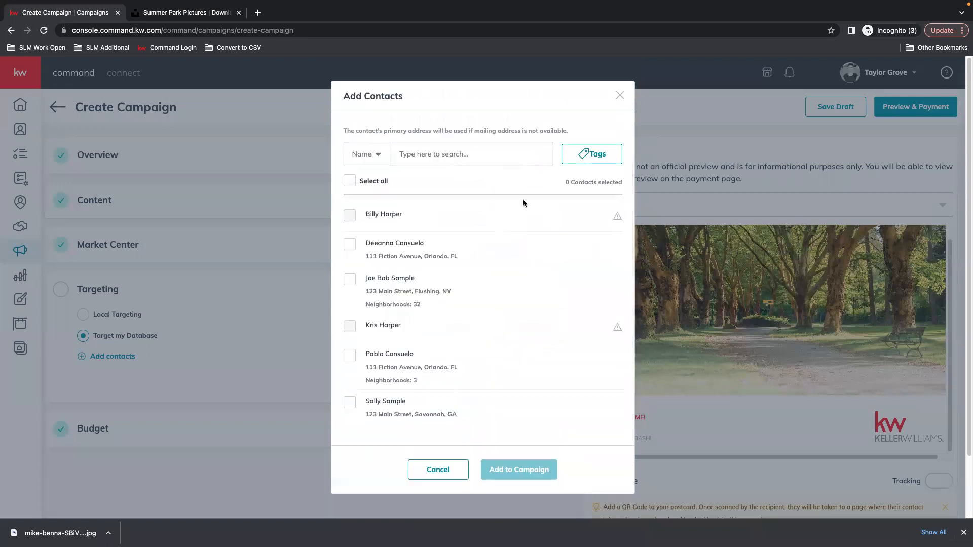
scroll(449, 320, "down", 2)
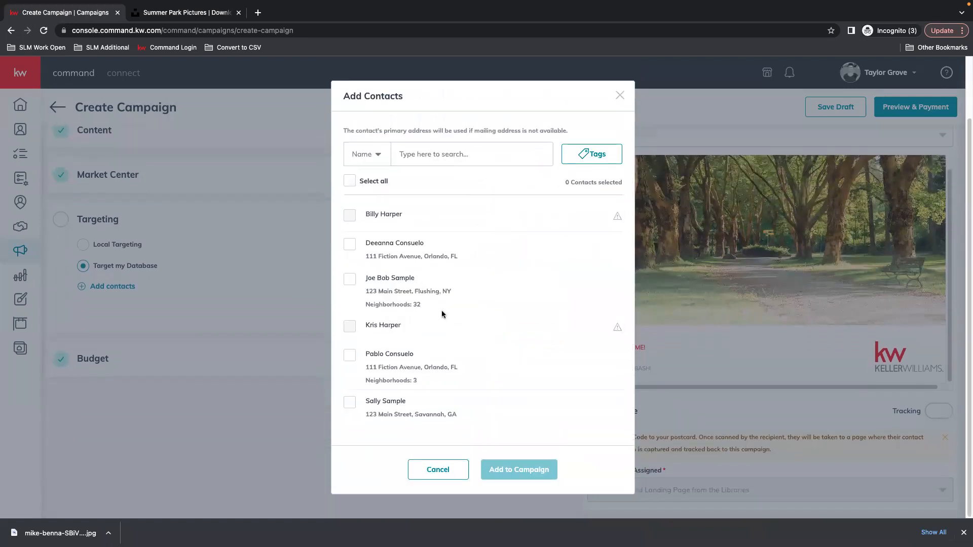
scroll(442, 314, "up", 2)
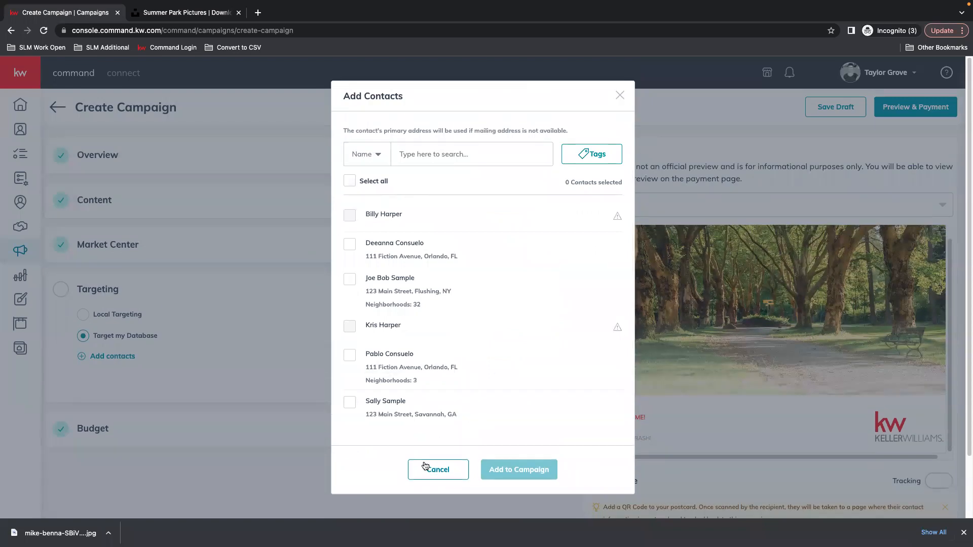
Remove the 'mandy' tag filter so all database contacts show again.
left_click(590, 155)
scroll(547, 258, "down", 10)
scroll(510, 264, "up", 2)
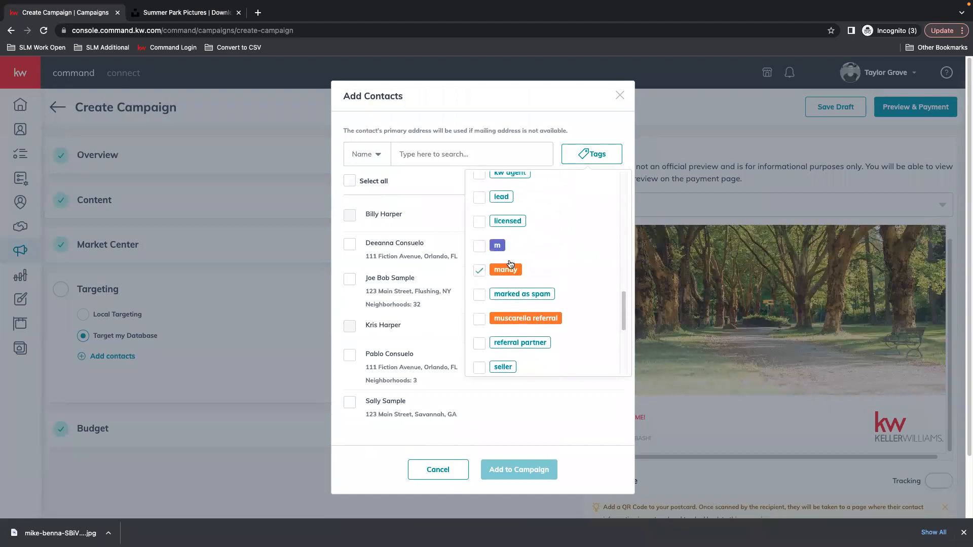
left_click(479, 270)
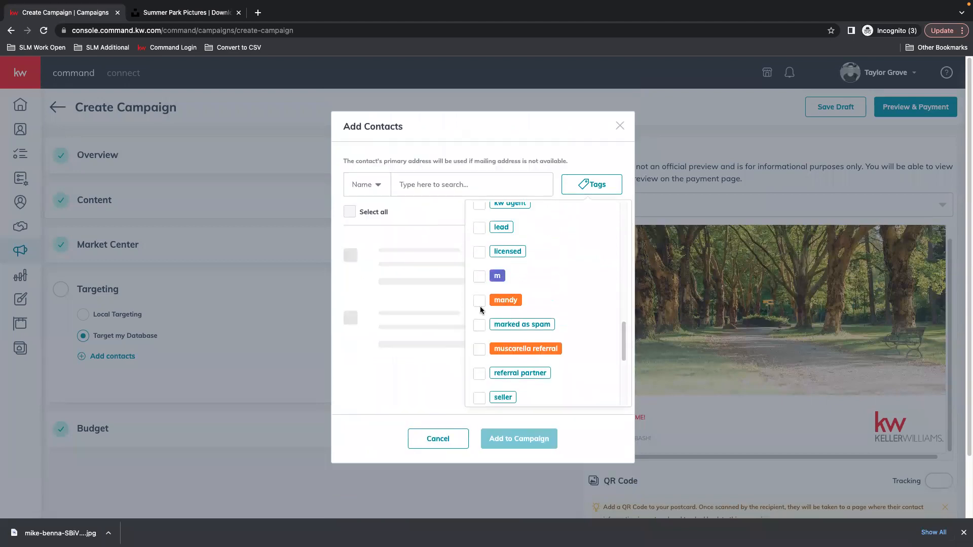
left_click(364, 415)
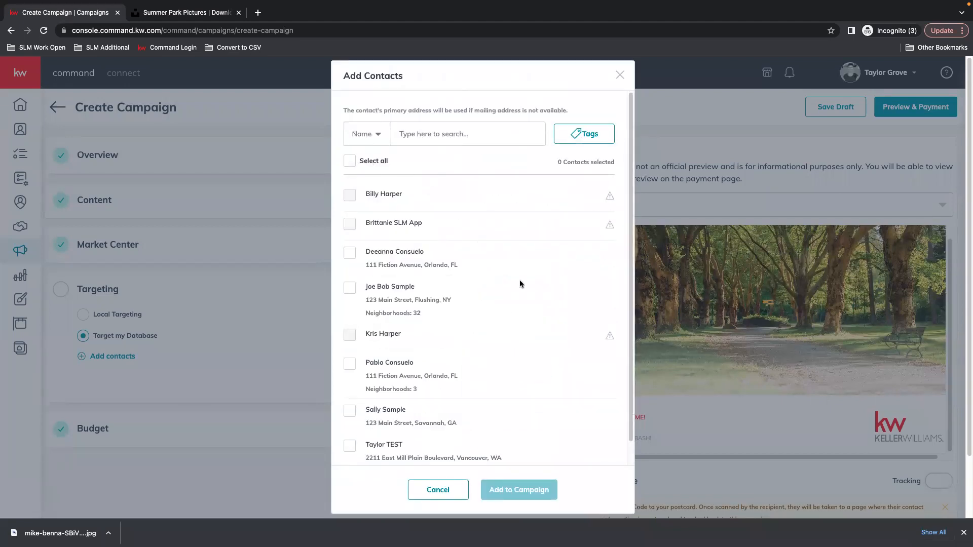
scroll(519, 280, "down", 1)
Select all five contacts and add them to the campaign, bringing the budget to 5 postcards, $4.80.
left_click(349, 137)
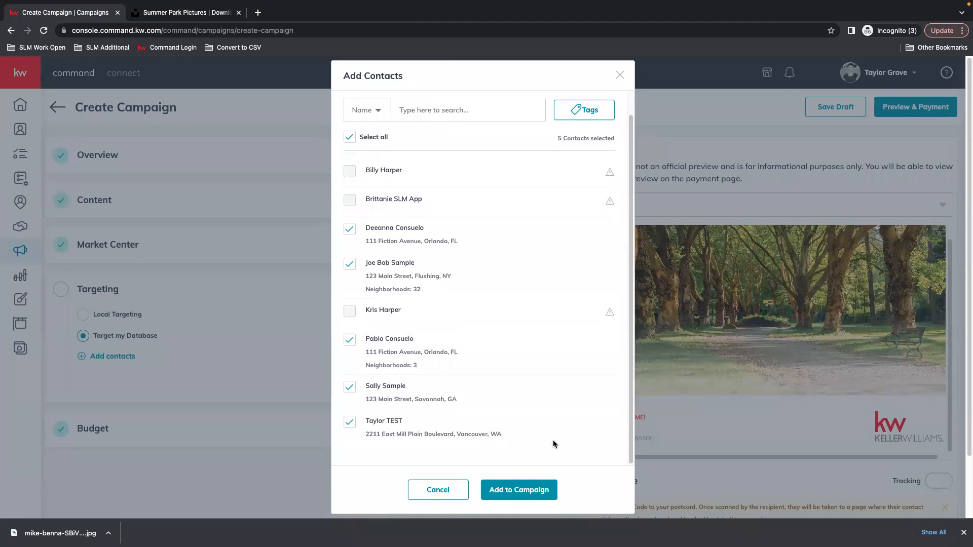
scroll(528, 266, "down", 2)
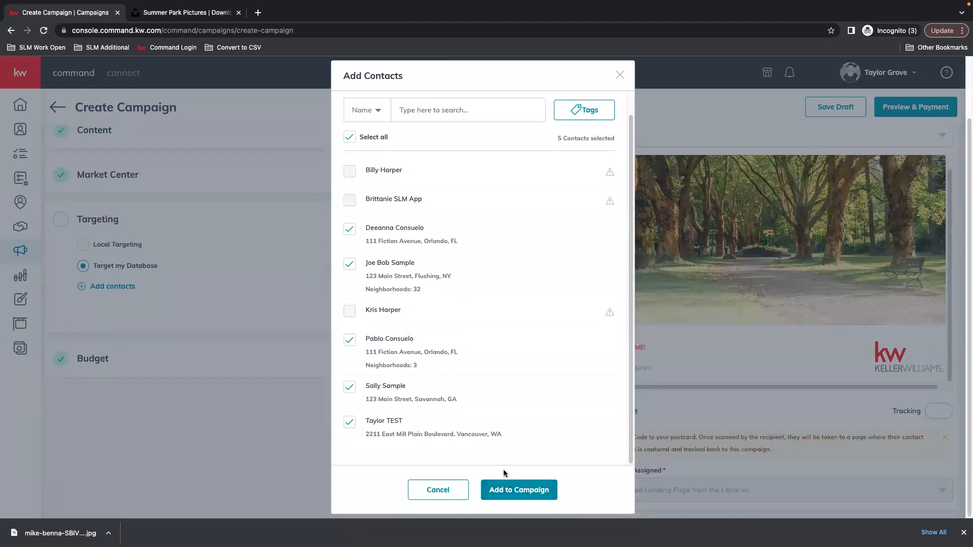
scroll(509, 436, "up", 3)
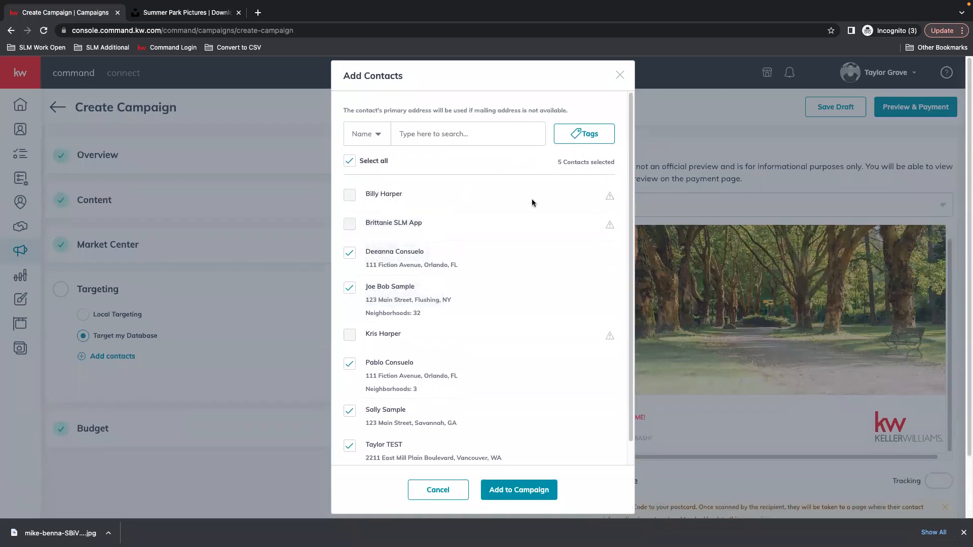
left_click(529, 493)
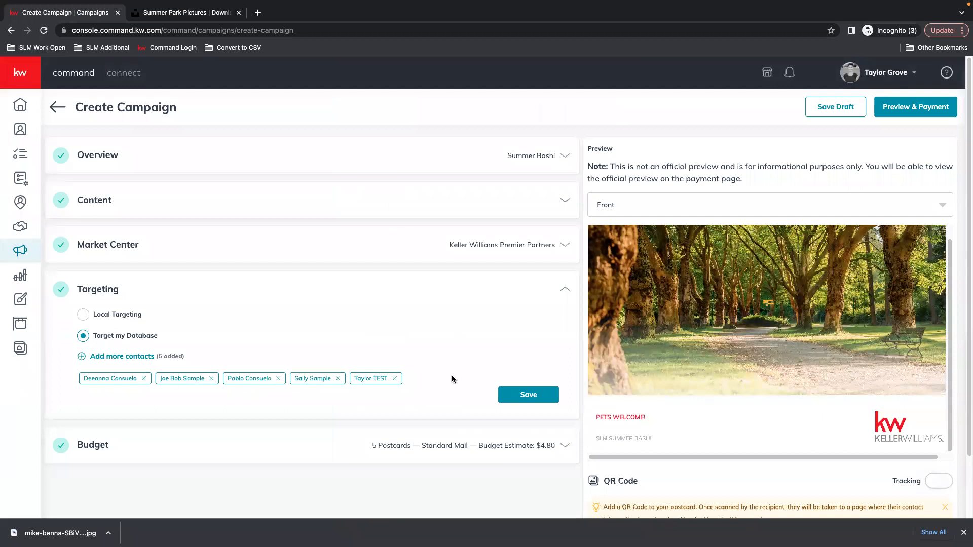
Set the budget quantity to 5 postcards with First Class postage ($1.22), totalling $6.10.
scroll(307, 396, "down", 2)
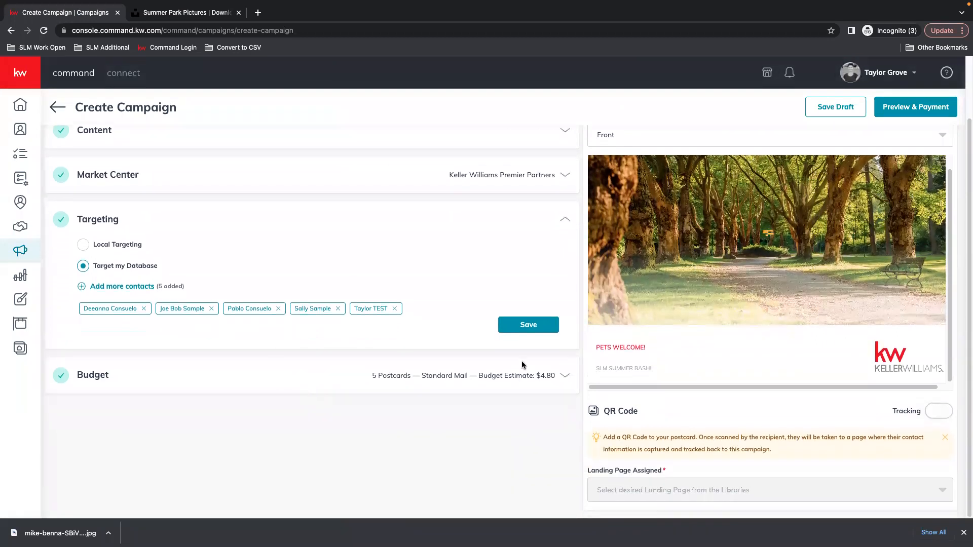
left_click(564, 375)
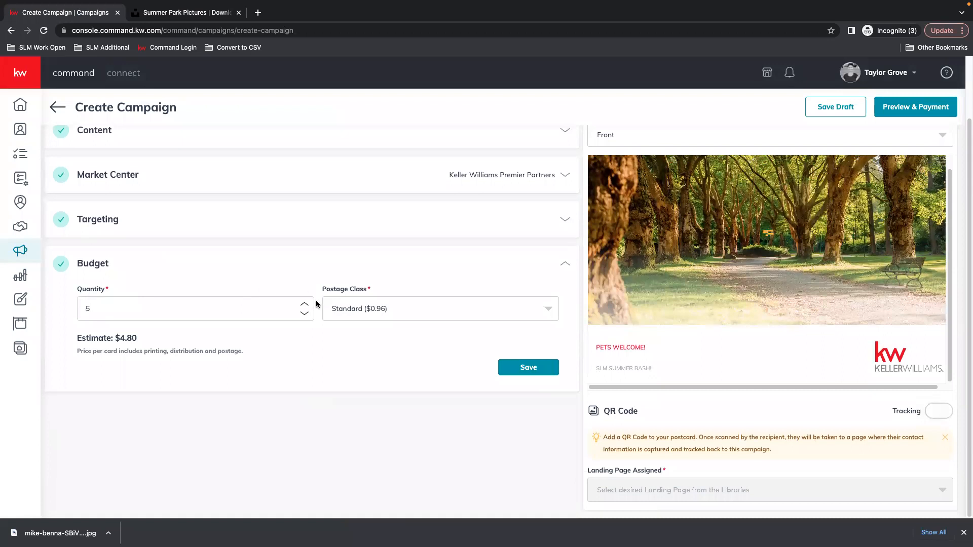
left_click(305, 313)
left_click(304, 313)
left_click(427, 315)
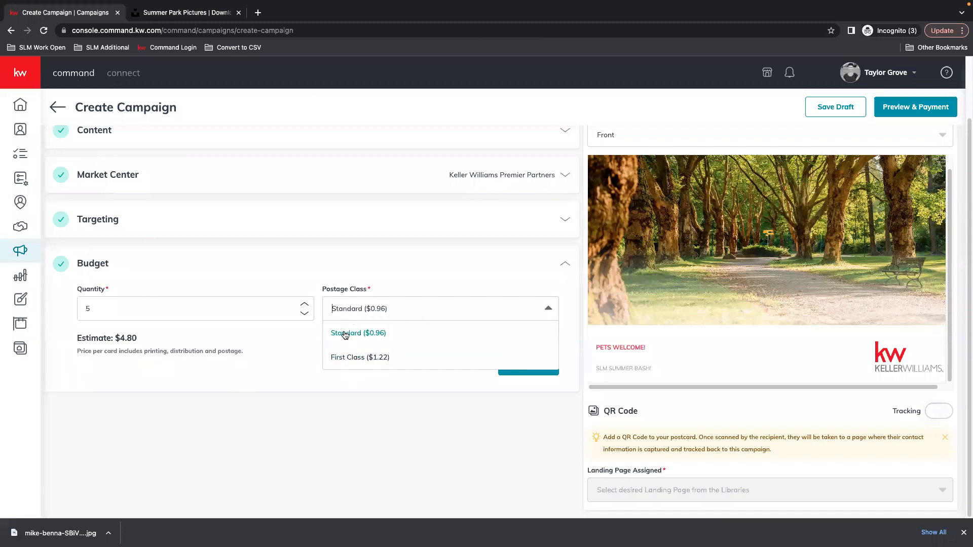
left_click(389, 366)
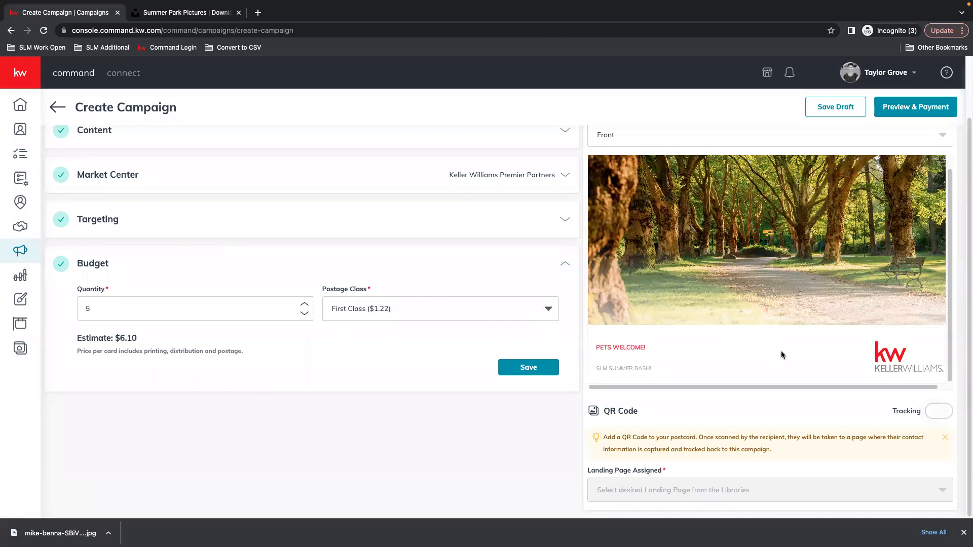
scroll(782, 353, "up", 2)
scroll(815, 411, "down", 2)
Turn on QR code tracking linked to the 531390-contactus landing page.
left_click(935, 412)
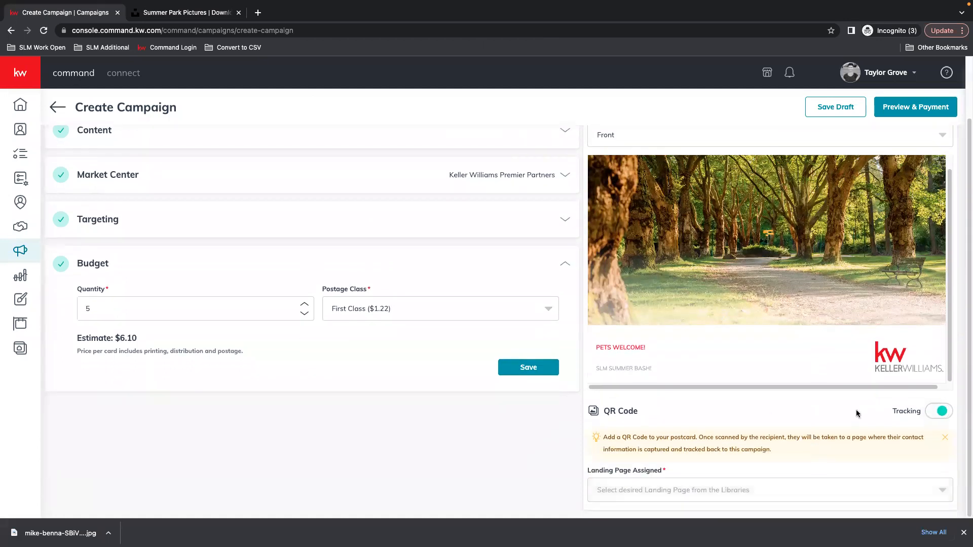
left_click(692, 491)
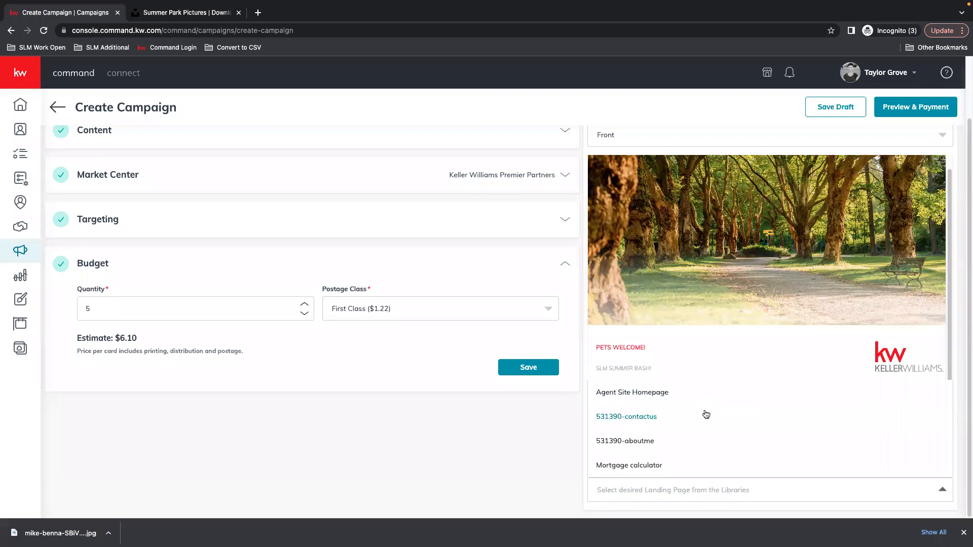
left_click(647, 422)
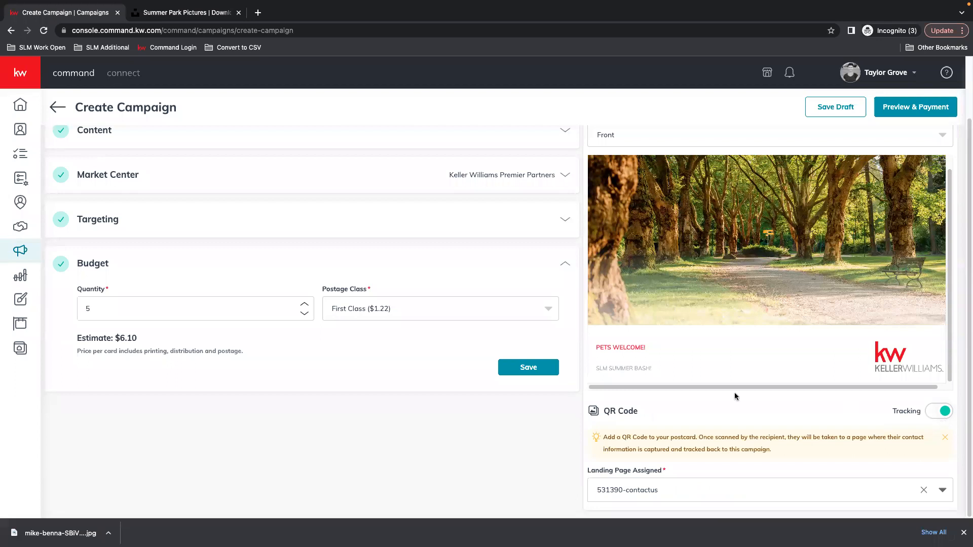
Switch the preview to the postcard's back and save the First Class budget.
left_click(623, 138)
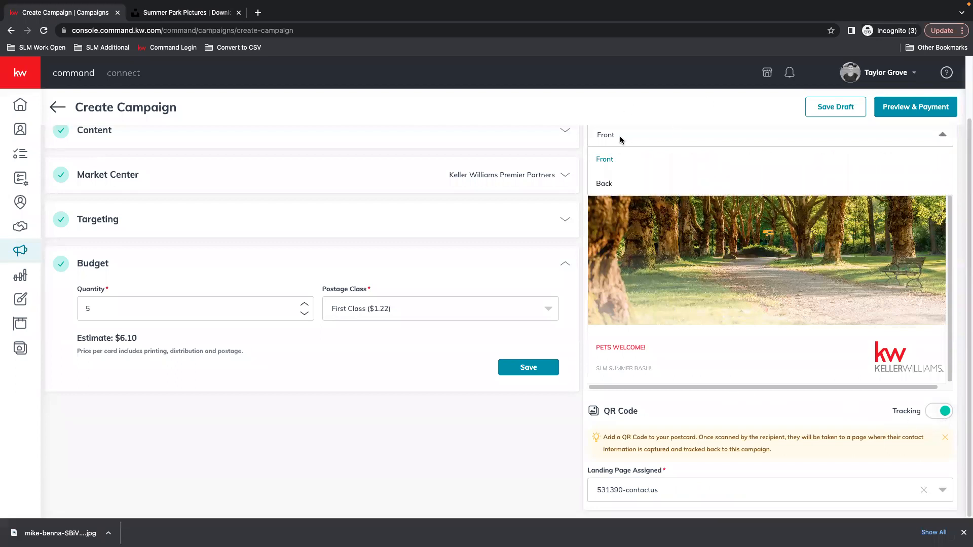
left_click(664, 184)
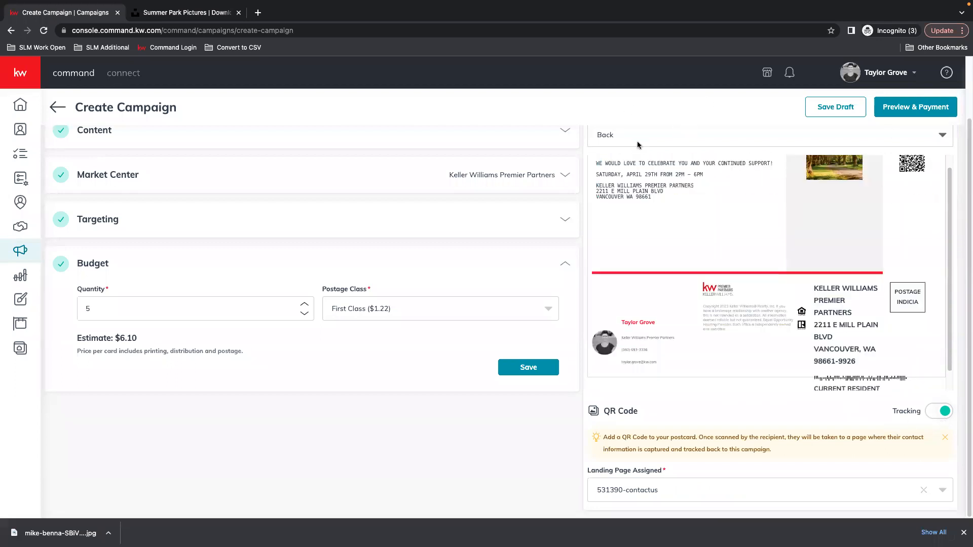
left_click(528, 367)
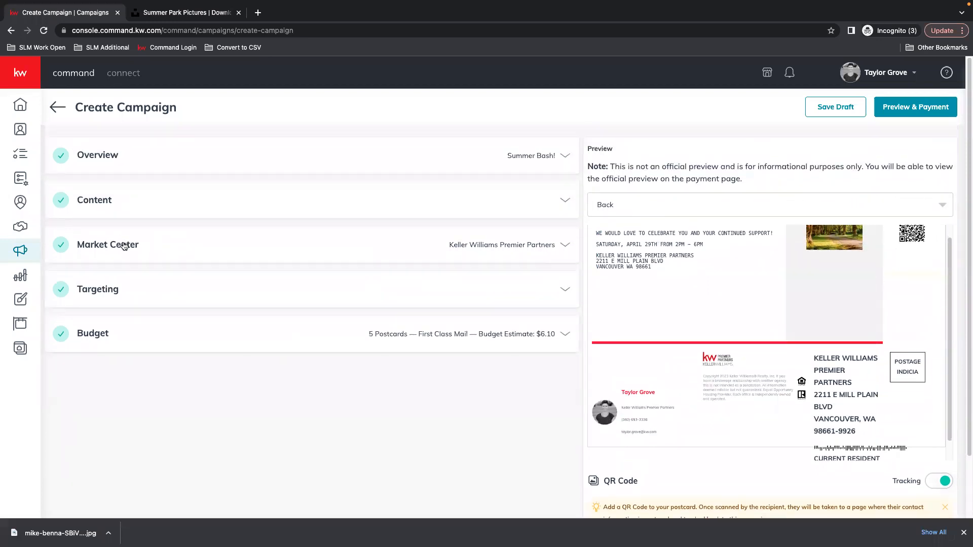
left_click(105, 200)
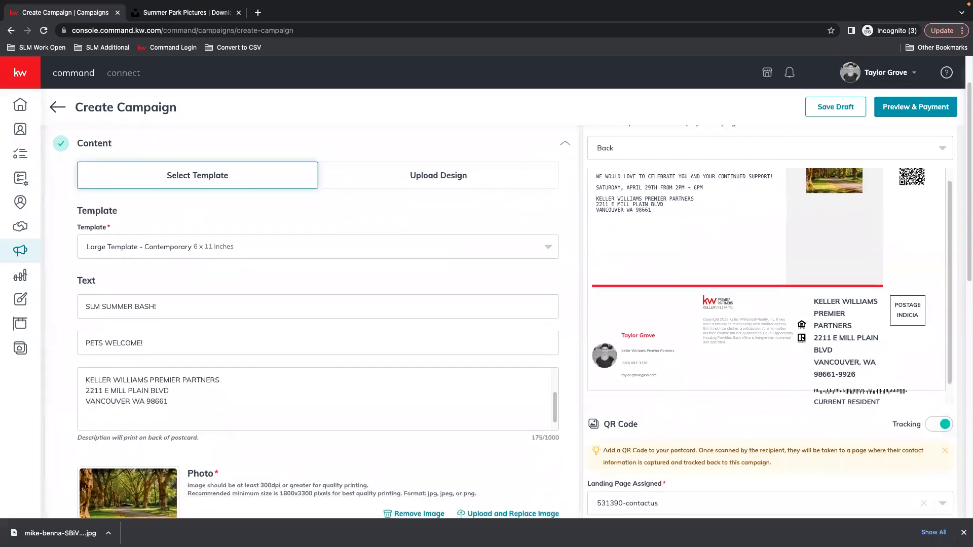
Add 'SCAN THE QR CODE TO LET US KNOW THAT YOU WILL BE COMING!' to the description and save Content.
type("can")
key("BackSpace")
key("BackSpace")
key("BackSpace")
key("BackSpace")
type("CAN THE QR CODE TO LET US KNOW THAT YOU WILL BE COMING!")
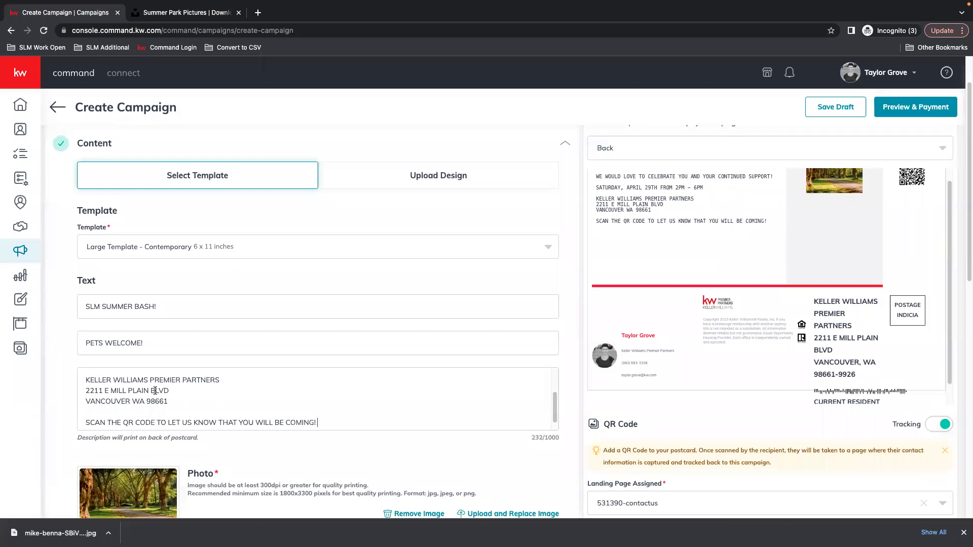
scroll(308, 407, "down", 1)
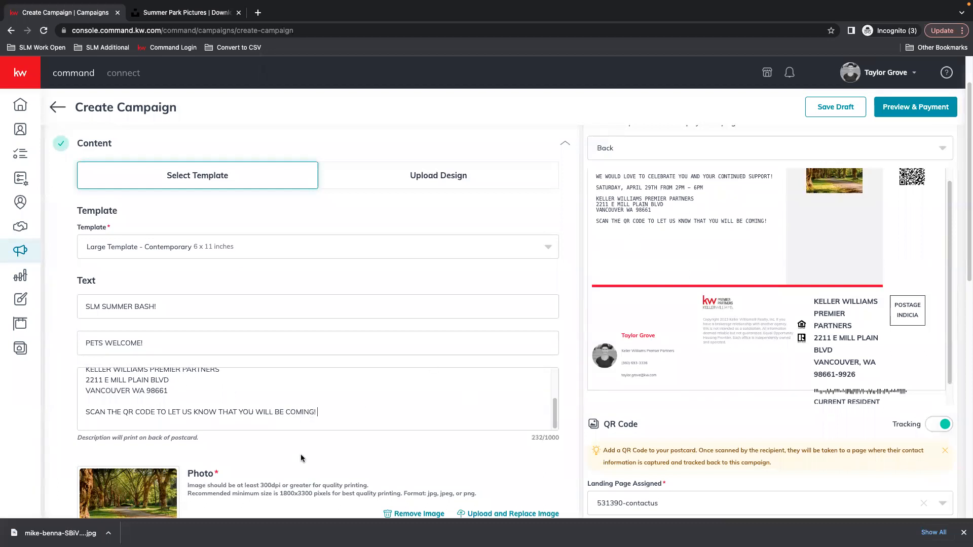
scroll(374, 423, "down", 10)
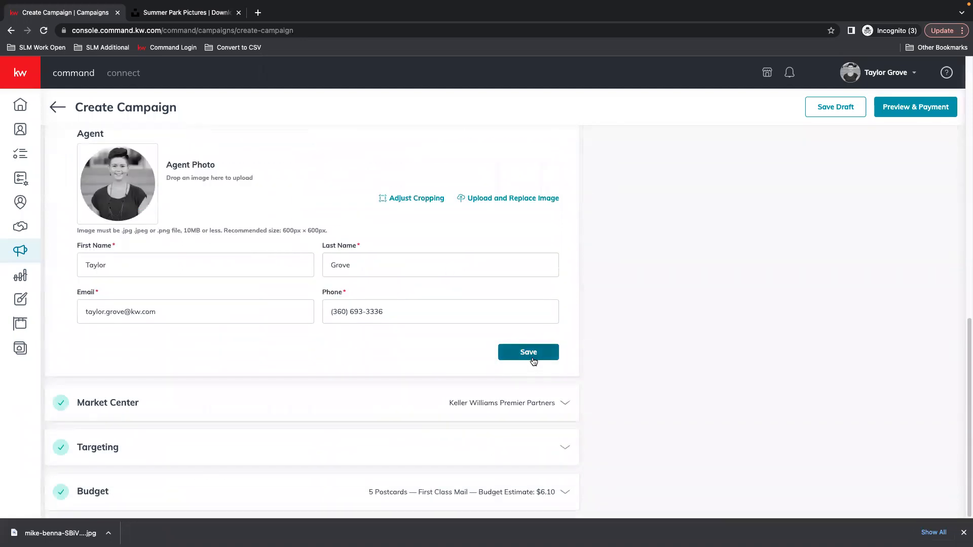
left_click(531, 357)
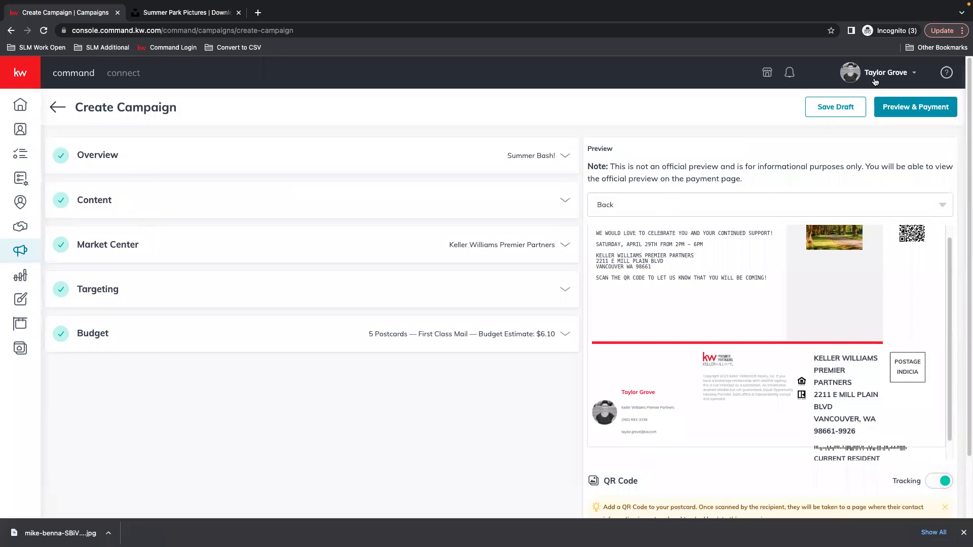
scroll(878, 281, "down", 2)
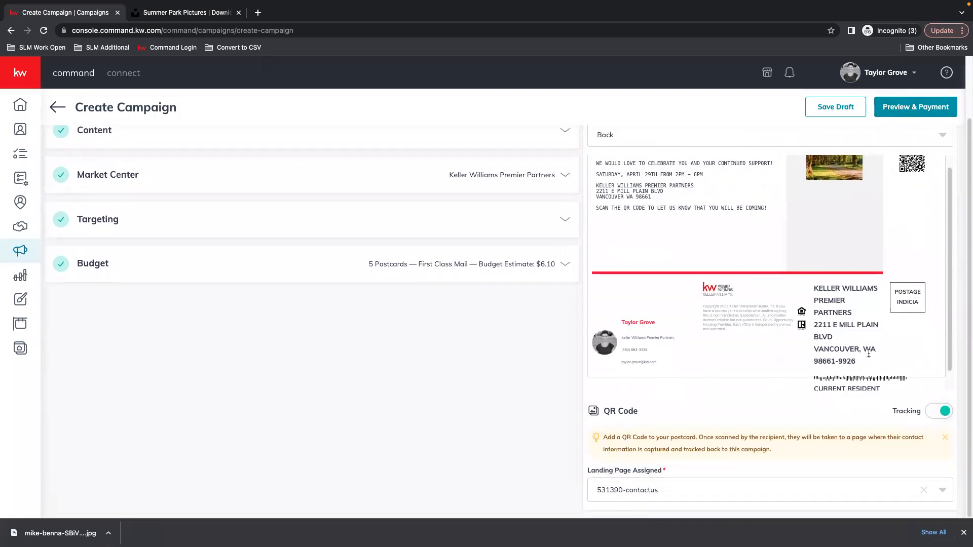
scroll(916, 248, "up", 1)
scroll(873, 165, "up", 2)
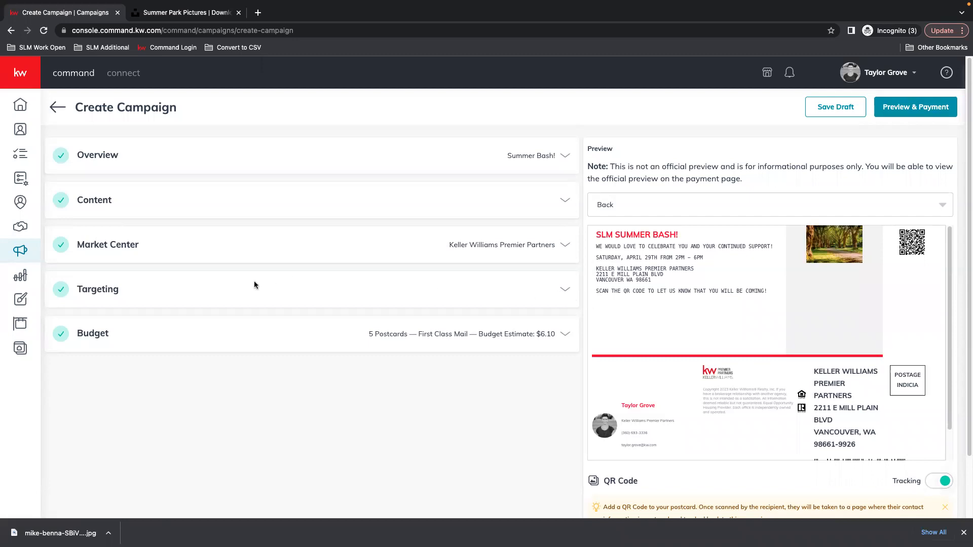
Confirm creating the campaign and review the Preview & Payment page showing 5 postcards for $6.10.
left_click(923, 110)
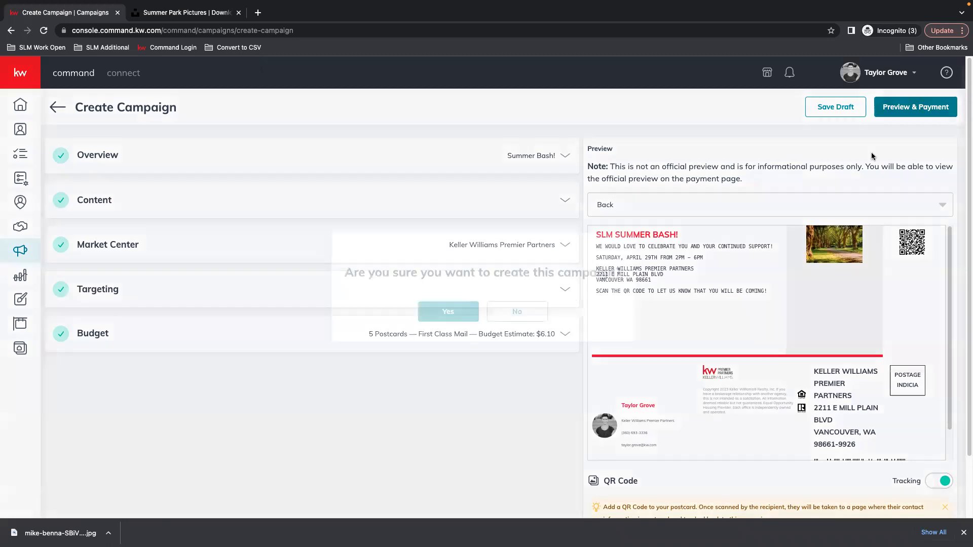
left_click(448, 311)
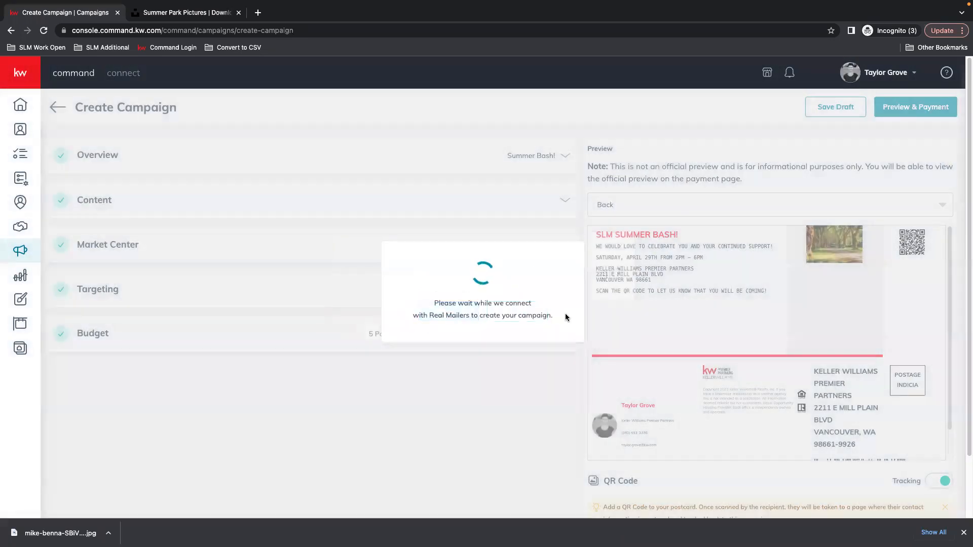
left_click(964, 532)
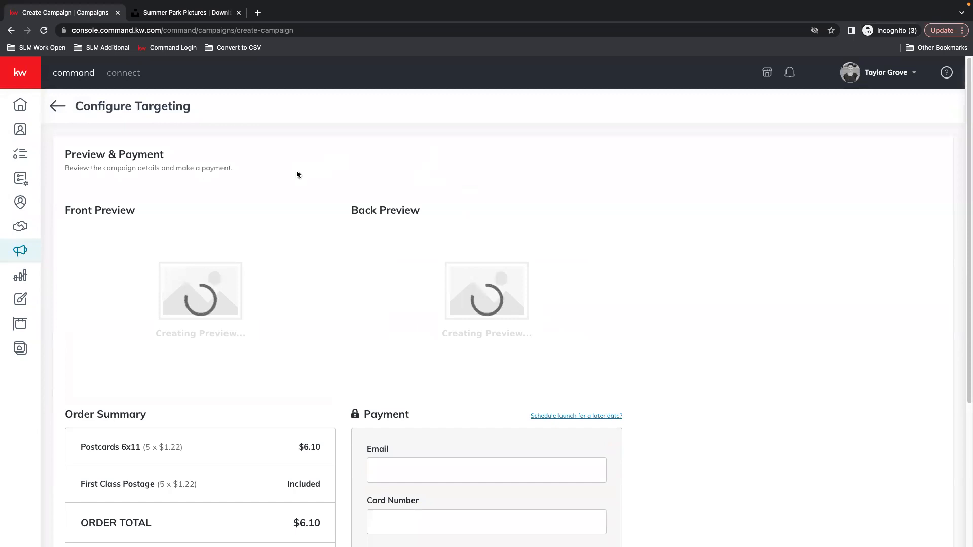
scroll(317, 274, "down", 4)
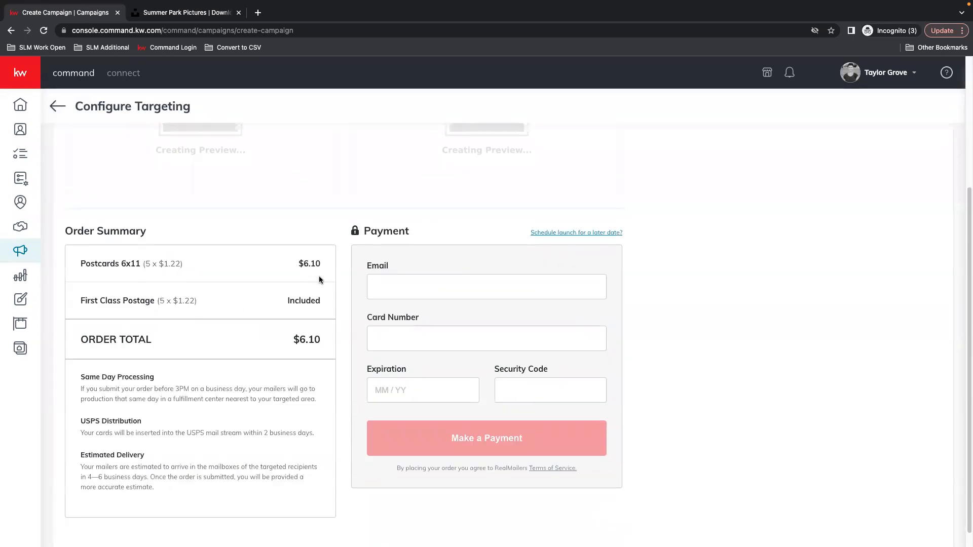
scroll(321, 276, "up", 4)
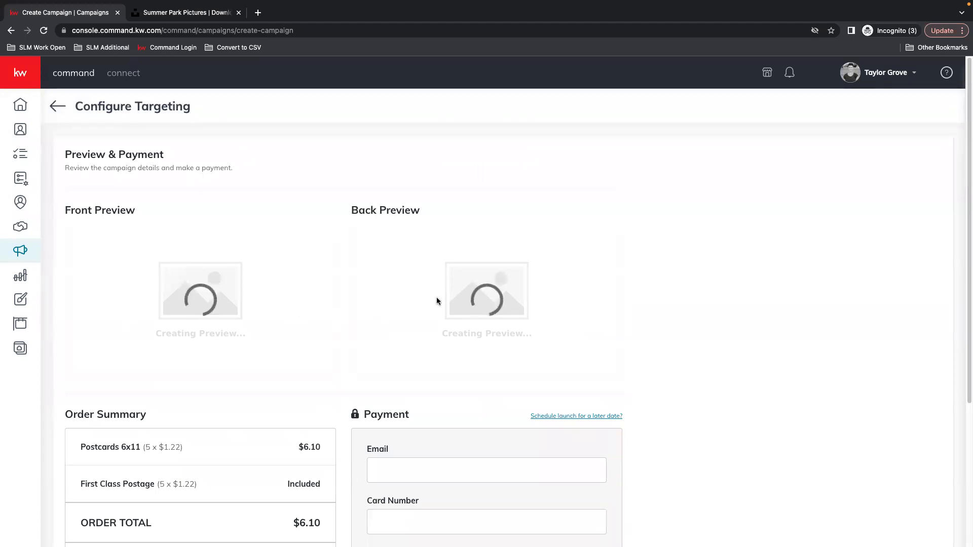
scroll(479, 334, "down", 1)
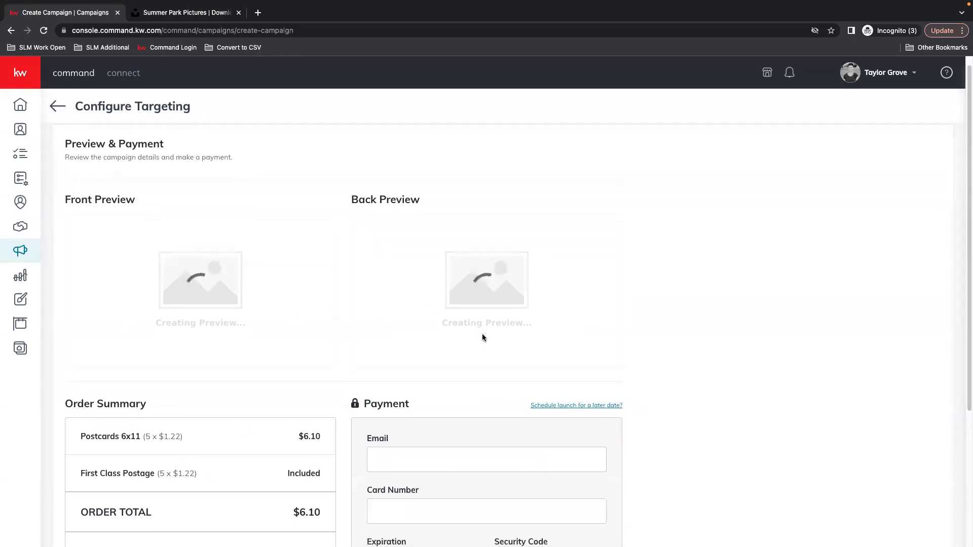
scroll(167, 476, "down", 3)
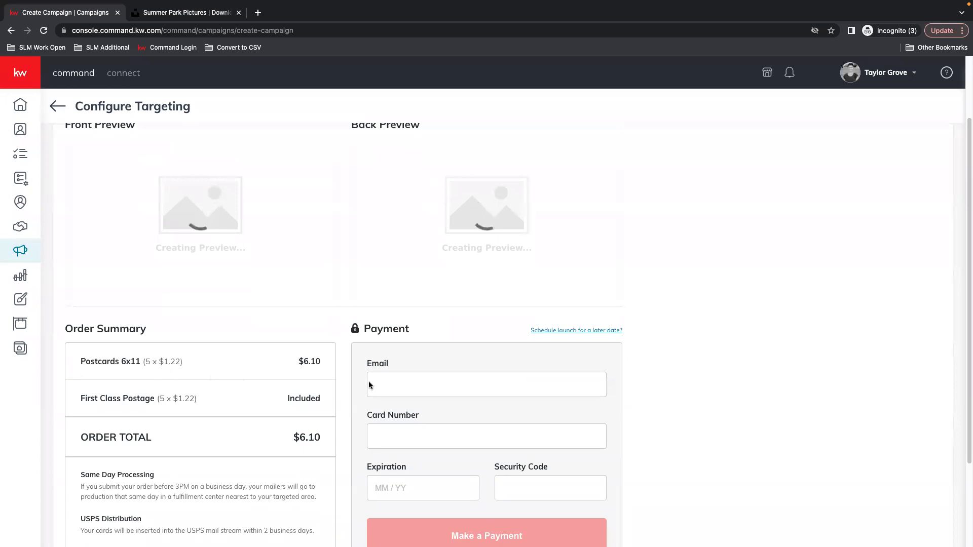
scroll(325, 433, "down", 1)
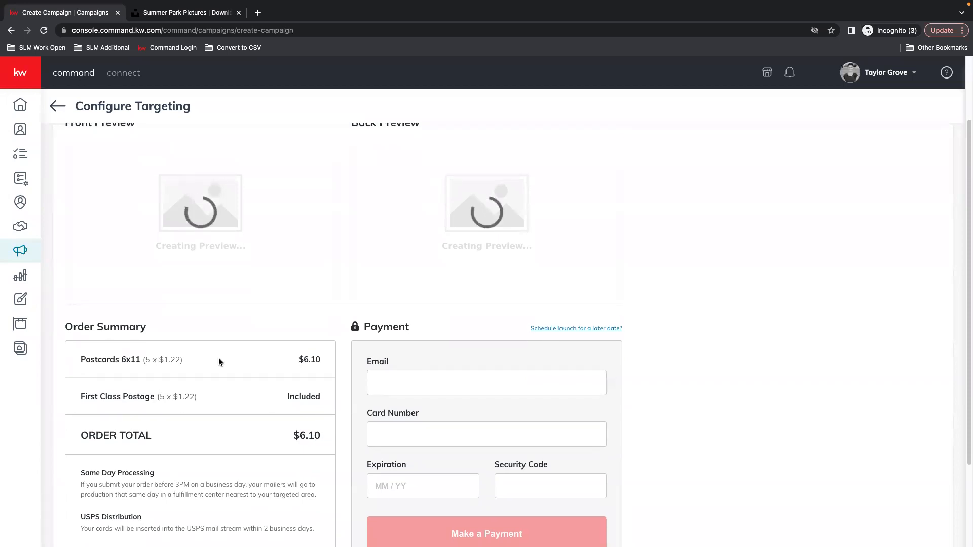
scroll(235, 429, "down", 3)
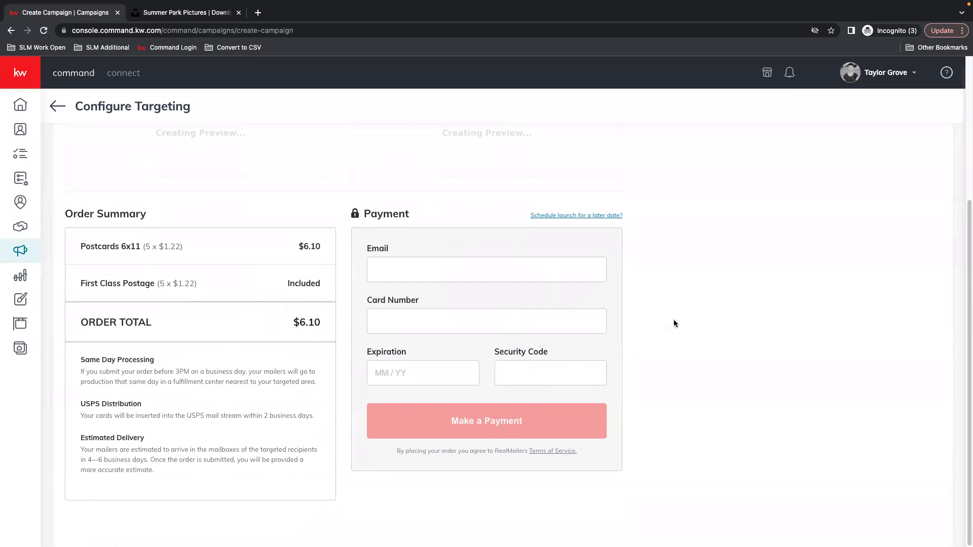
Toggle the later-launch schedule on and off, then leave checkout keeping Summer Bash! as a draft.
left_click(594, 216)
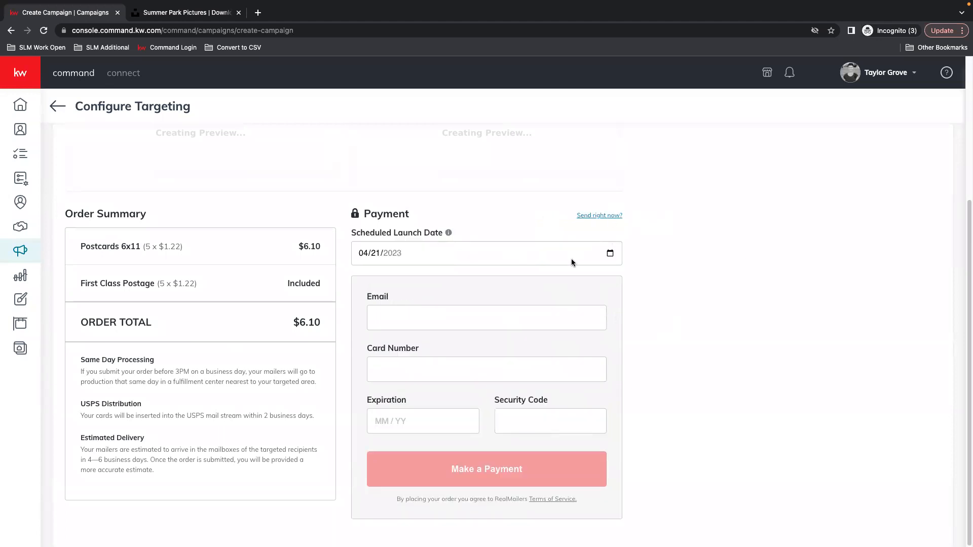
left_click(605, 215)
left_click(614, 214)
left_click(613, 216)
scroll(709, 225, "up", 4)
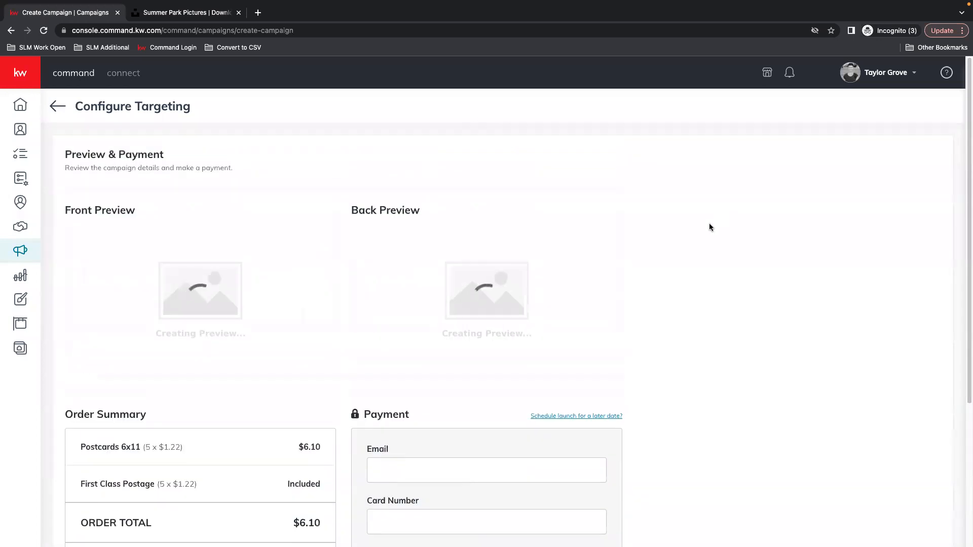
double_click(382, 210)
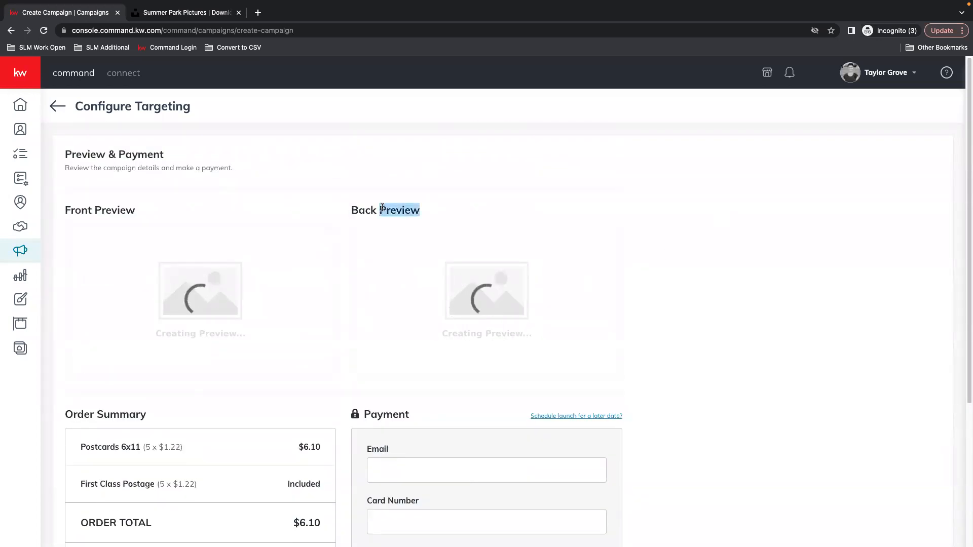
left_click(585, 196)
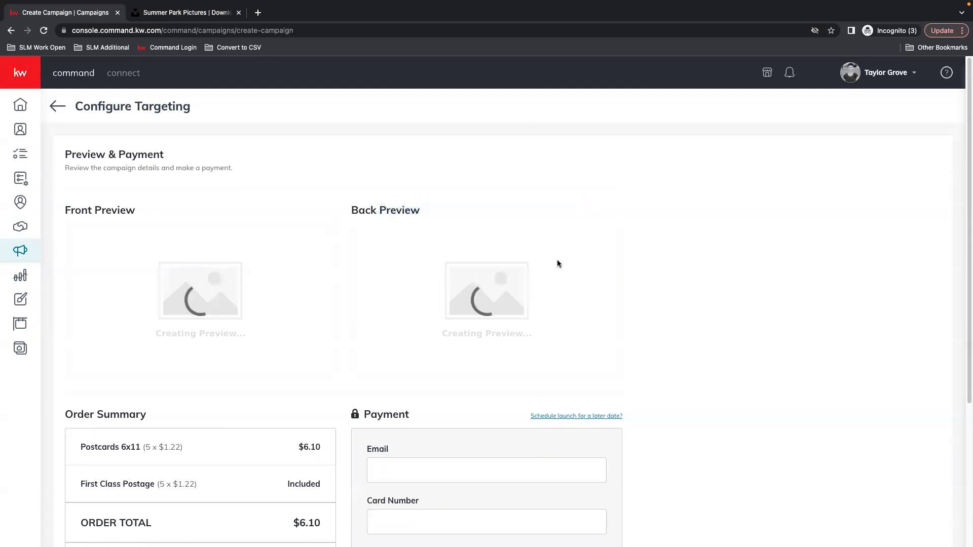
scroll(664, 291, "down", 4)
scroll(663, 294, "up", 4)
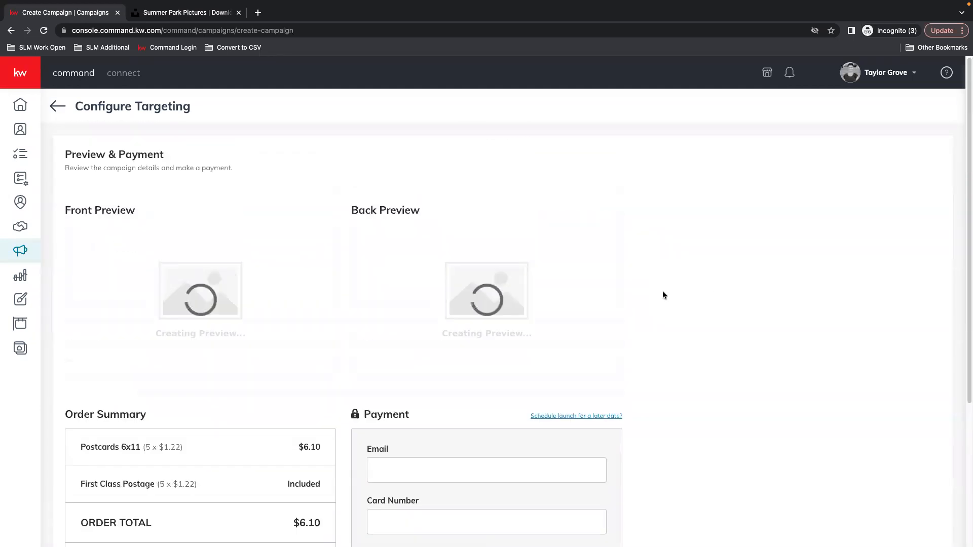
left_click(60, 106)
left_click(475, 333)
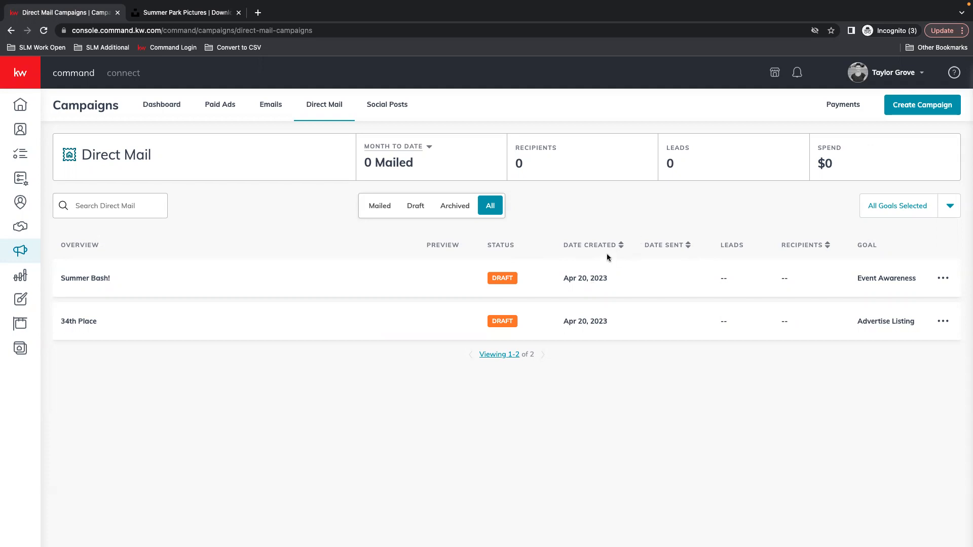
Edit the 34th Place campaign and save its Market Center details.
left_click(943, 321)
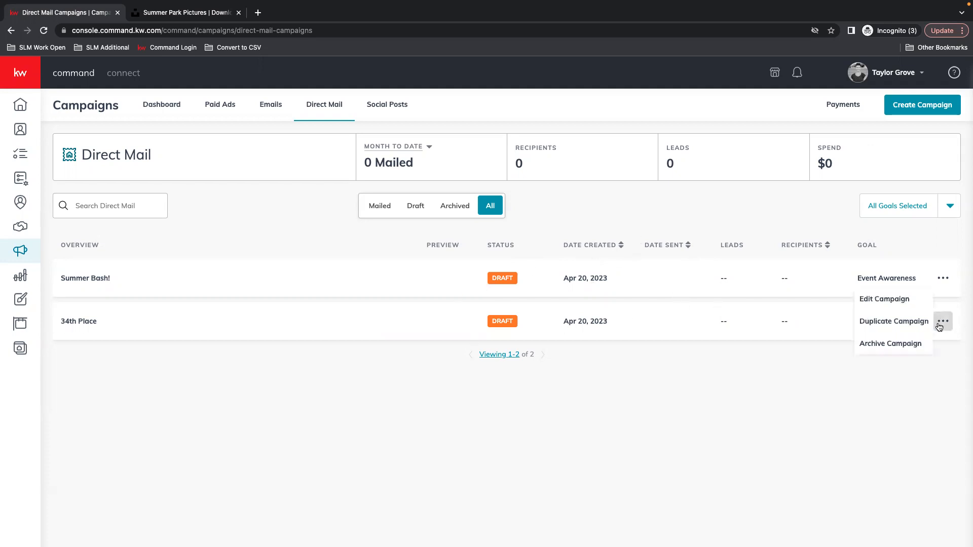
left_click(870, 299)
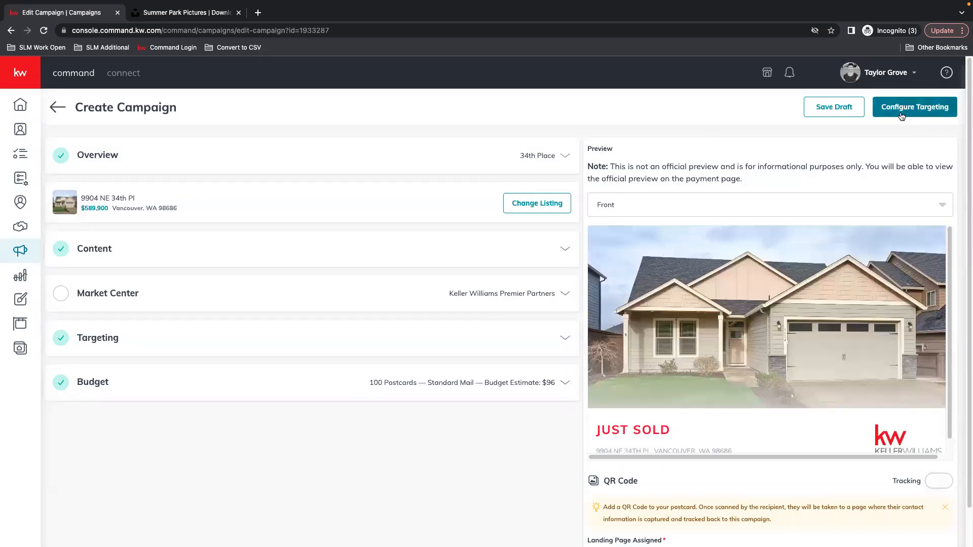
left_click(561, 303)
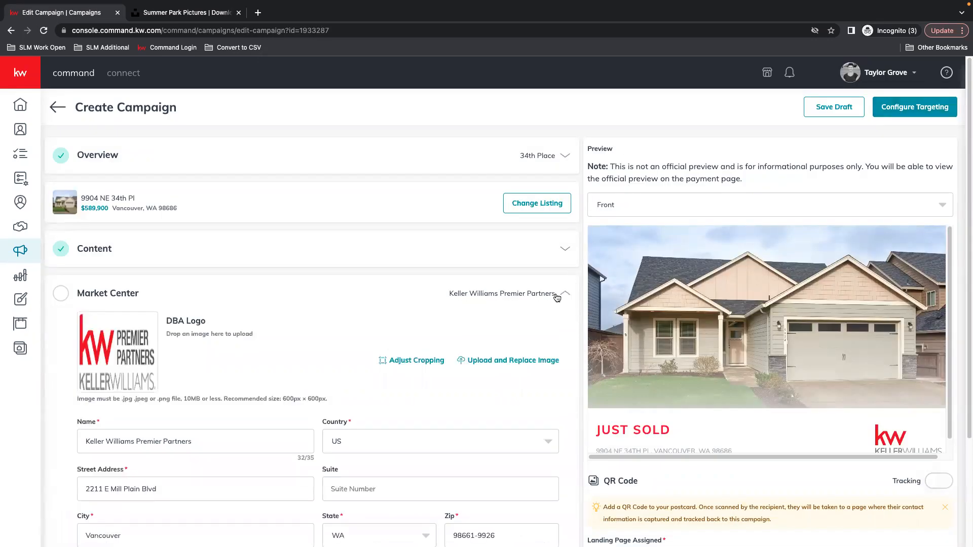
scroll(340, 397, "down", 3)
left_click(525, 425)
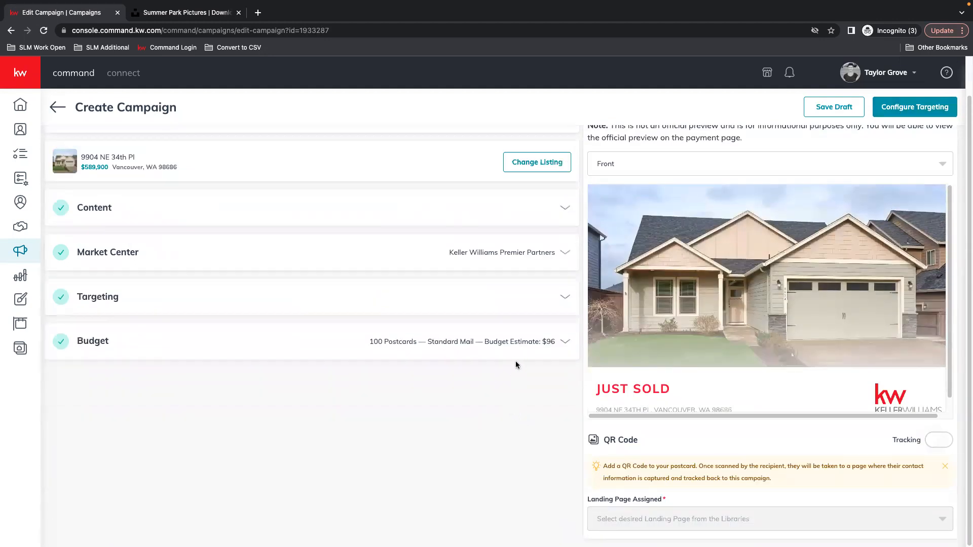
scroll(567, 240, "up", 1)
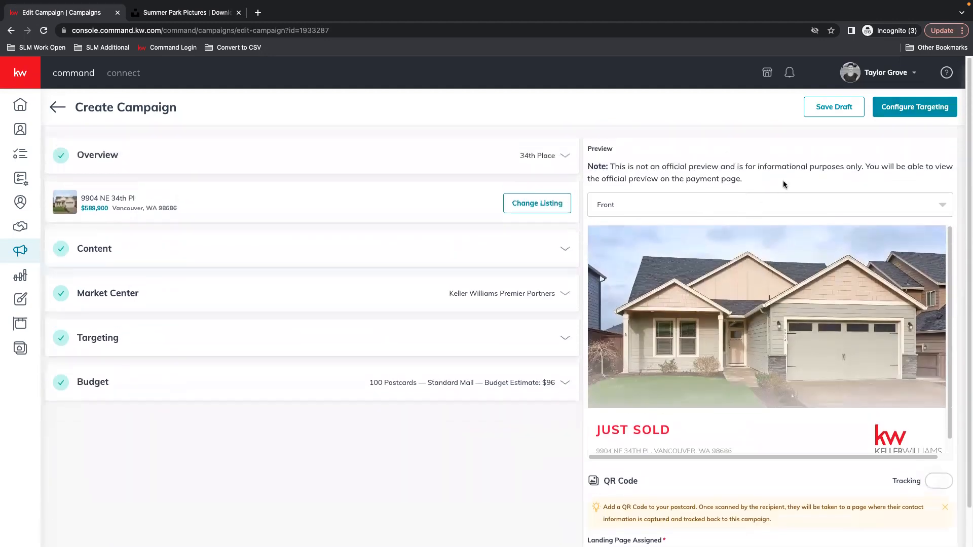
Move on to targeting, accepting the low-resolution postcard image and confirming campaign creation.
left_click(921, 107)
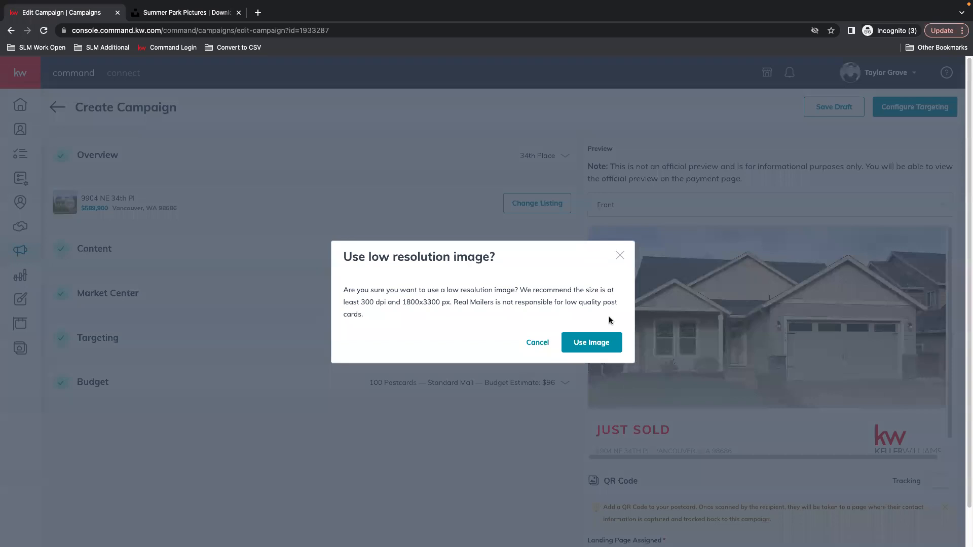
left_click(598, 341)
left_click(439, 324)
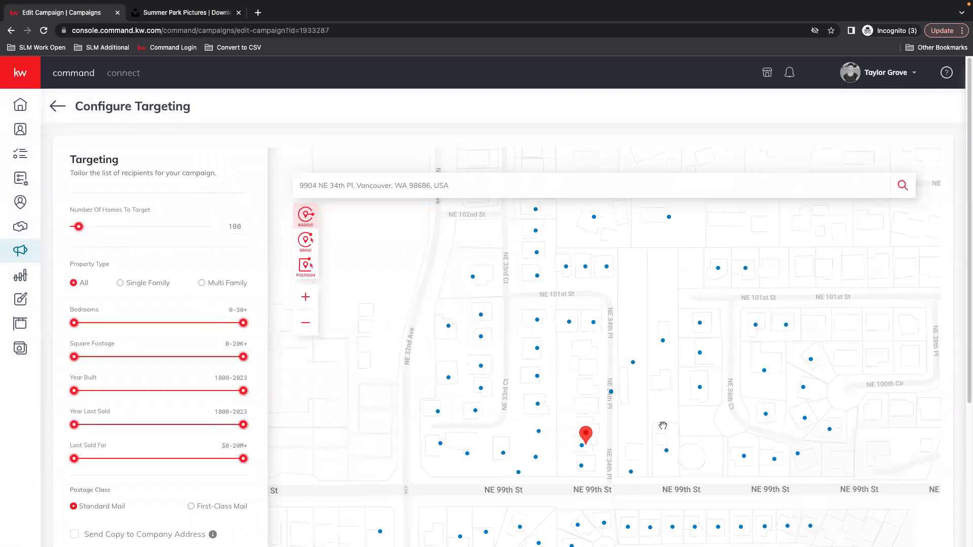
scroll(663, 424, "down", 2)
left_click_drag(674, 450, 559, 389)
scroll(361, 141, "down", 2)
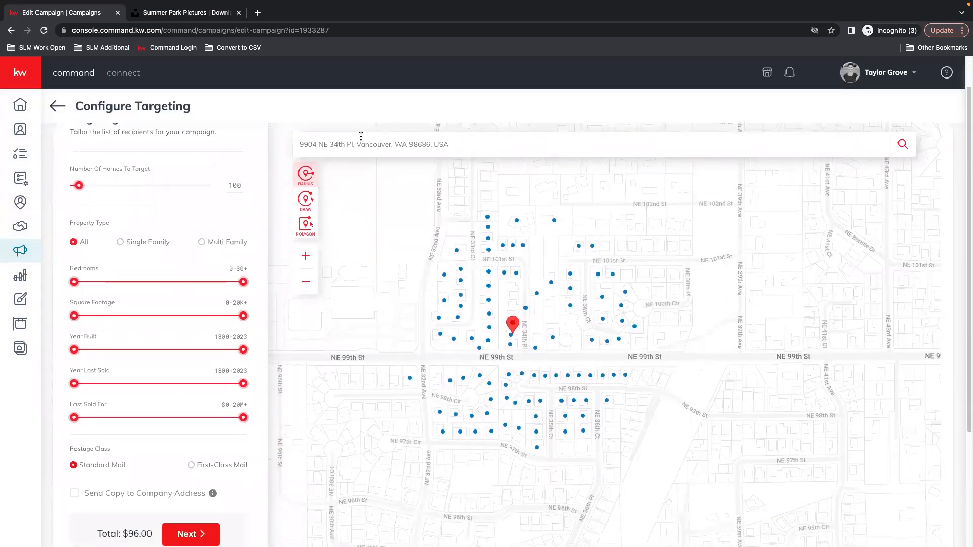
scroll(619, 214, "up", 2)
scroll(589, 254, "down", 1)
scroll(589, 255, "down", 2)
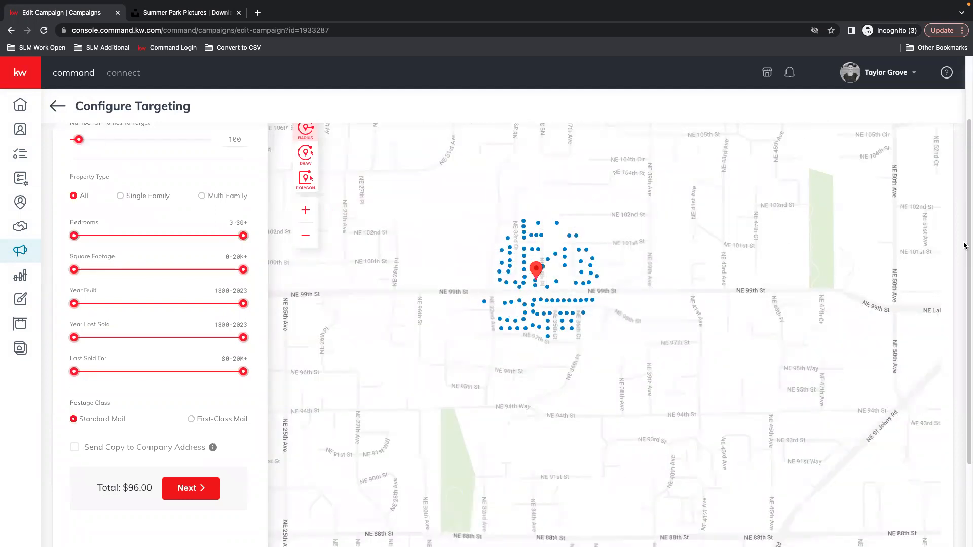
scroll(964, 246, "up", 1)
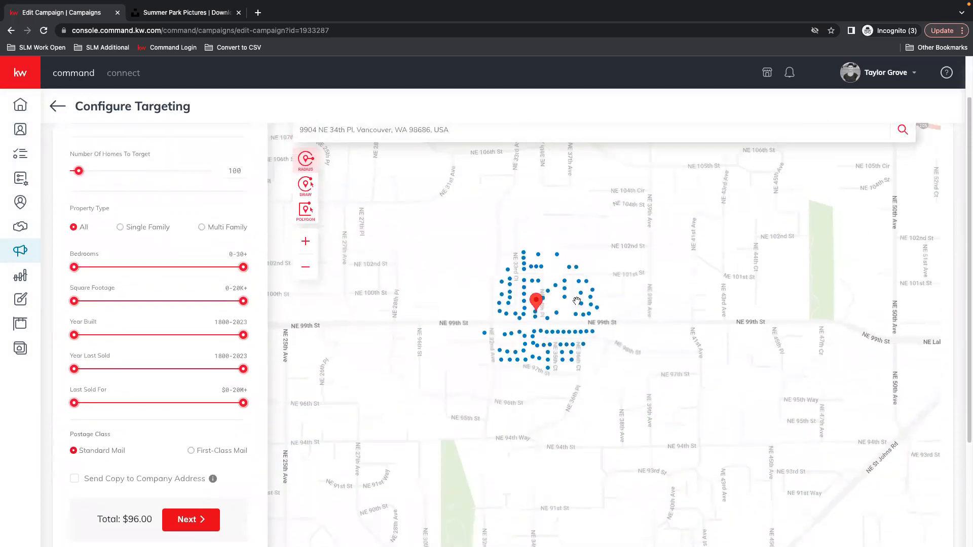
scroll(577, 301, "up", 1)
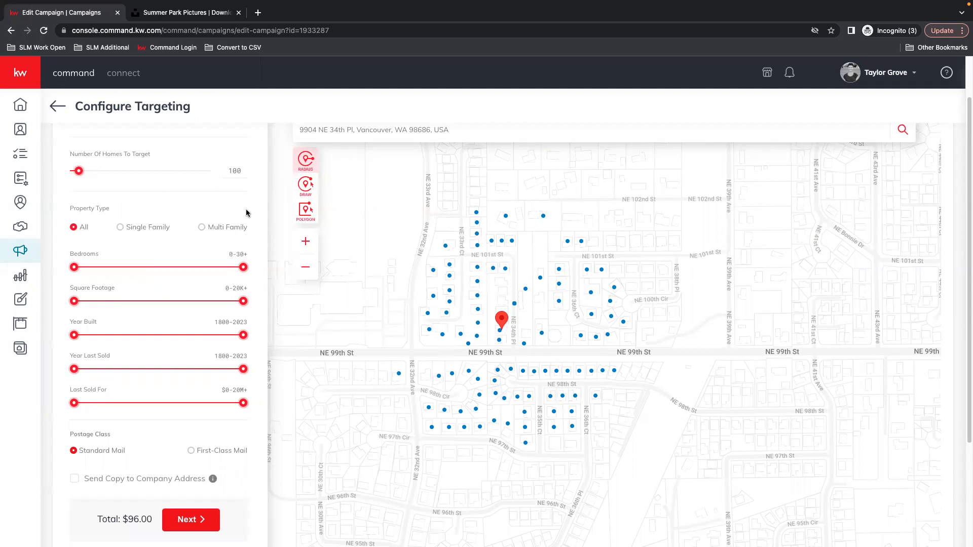
Try the Multi Family property type and widen the map view, then settle on Single Family.
left_click(213, 227)
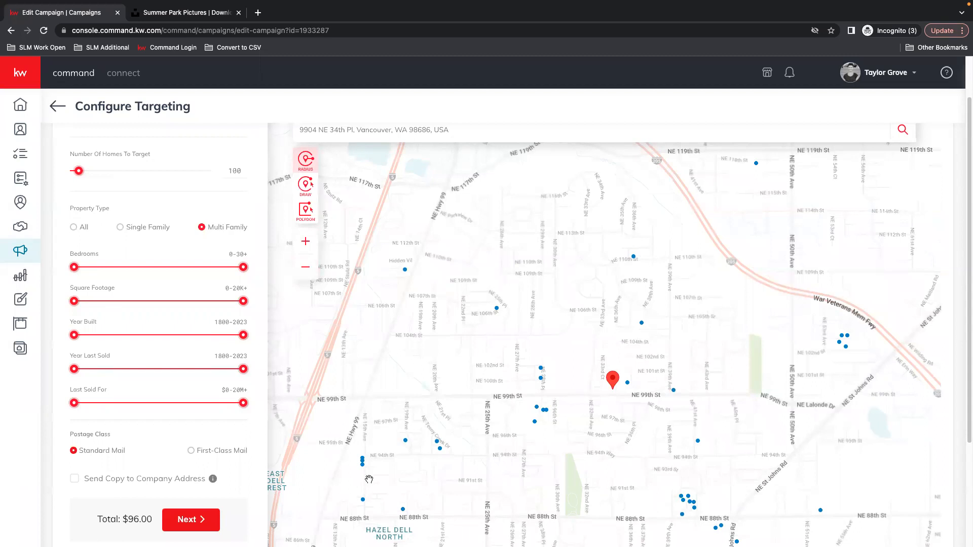
mouse_move(231, 234)
left_click(306, 267)
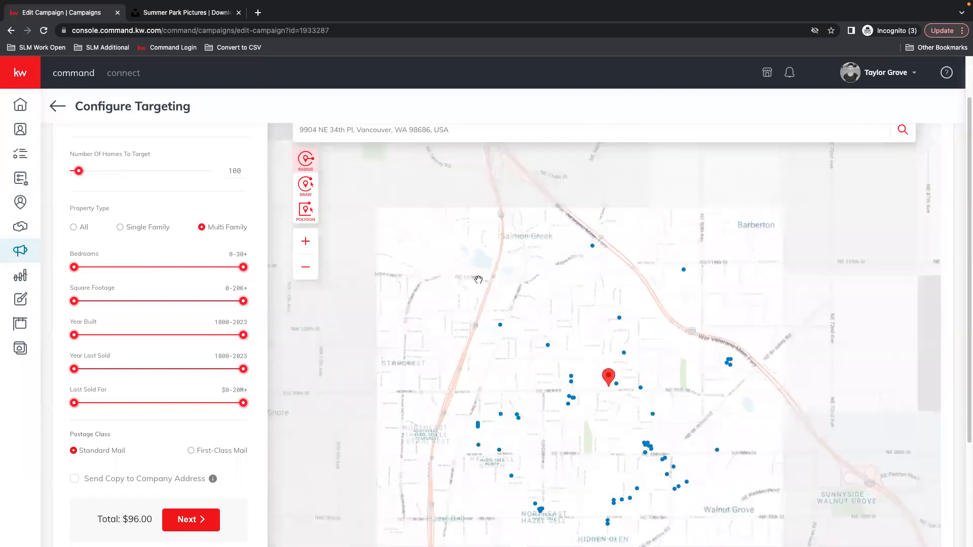
left_click_drag(608, 405, 576, 355)
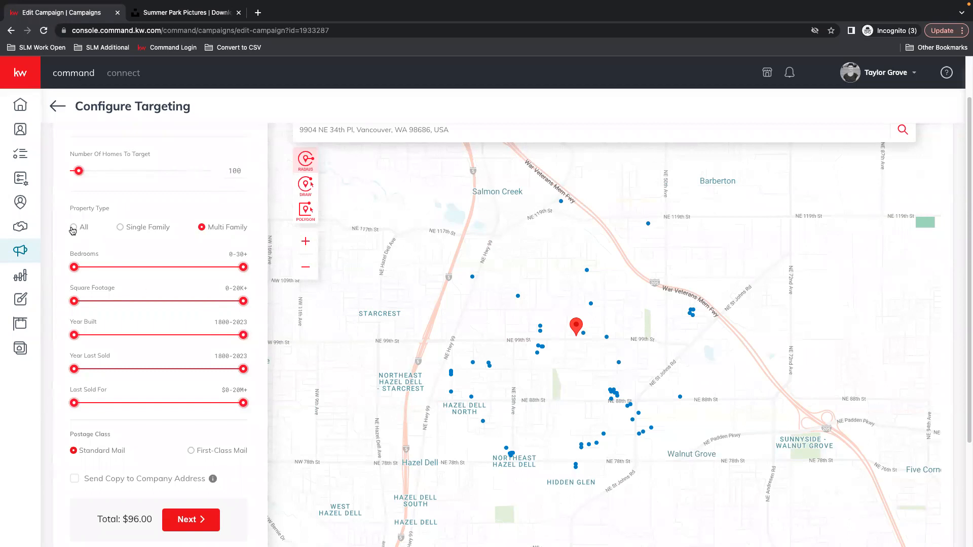
left_click(120, 227)
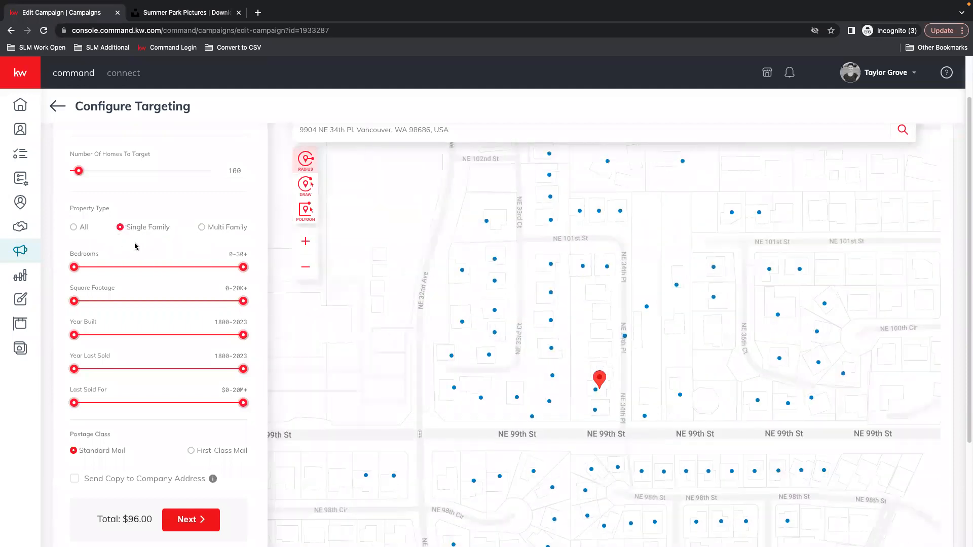
Limit targeting to 3–6 bedrooms and 100 to 3,270 sq ft.
left_click(305, 267)
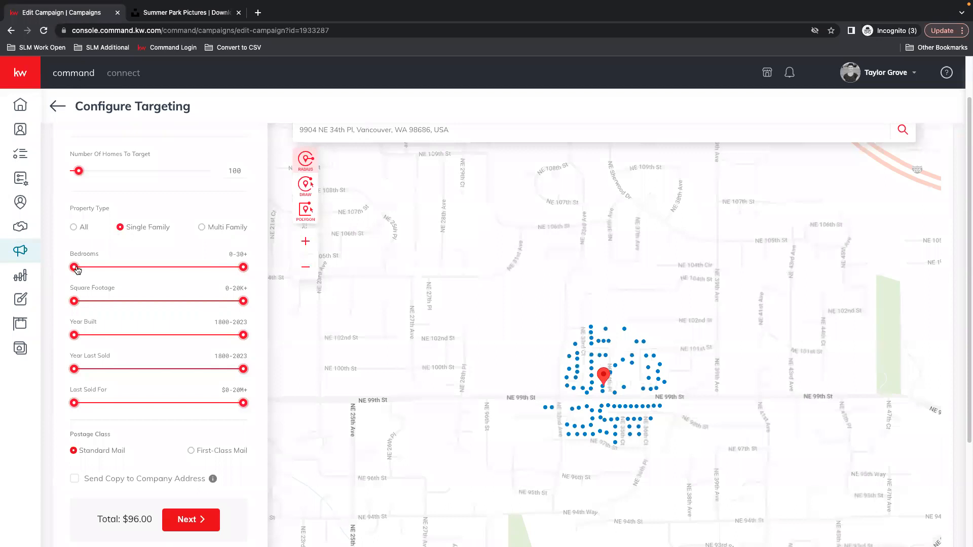
left_click_drag(243, 267, 140, 267)
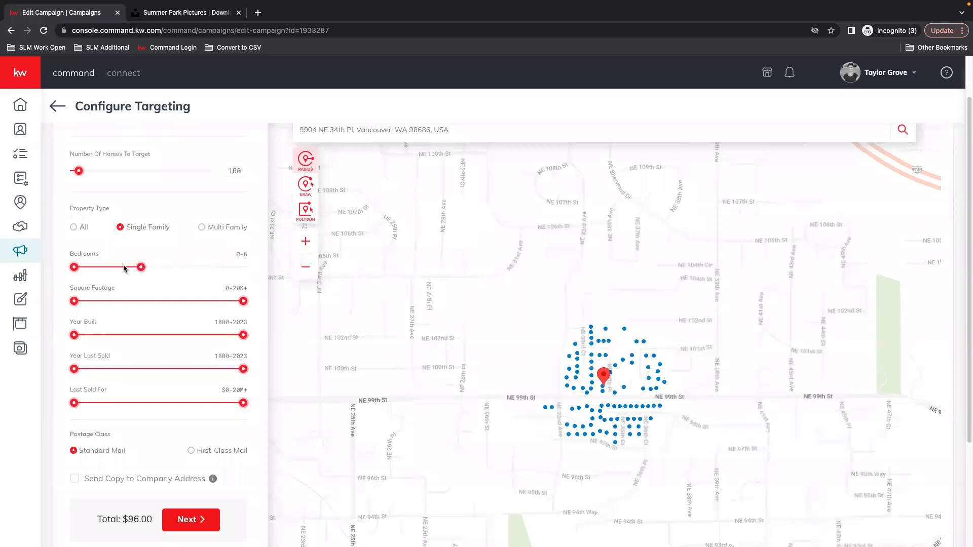
left_click_drag(73, 271, 105, 273)
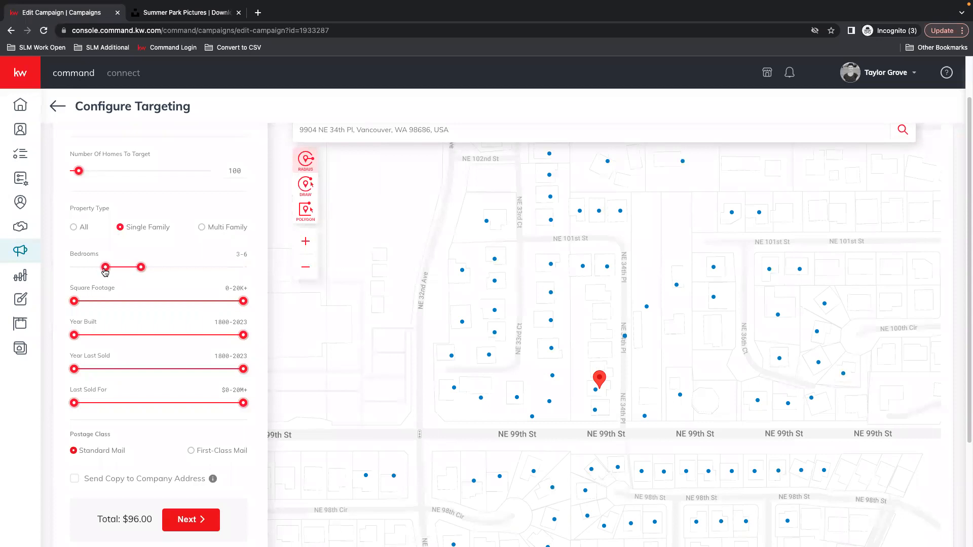
left_click_drag(74, 301, 76, 301)
left_click_drag(243, 306, 109, 303)
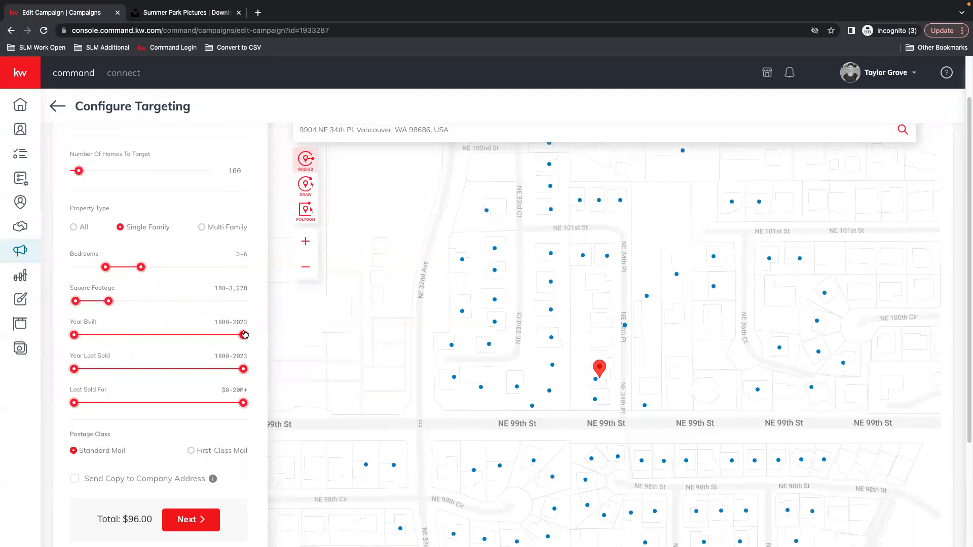
Narrow the Year Built filter to 1800–2012.
left_click_drag(244, 335, 201, 336)
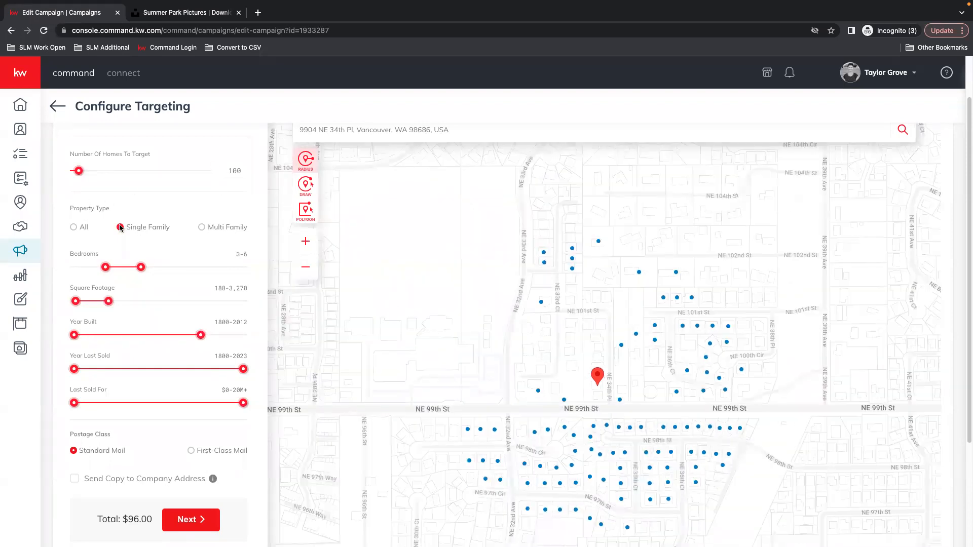
scroll(241, 385, "up", 2)
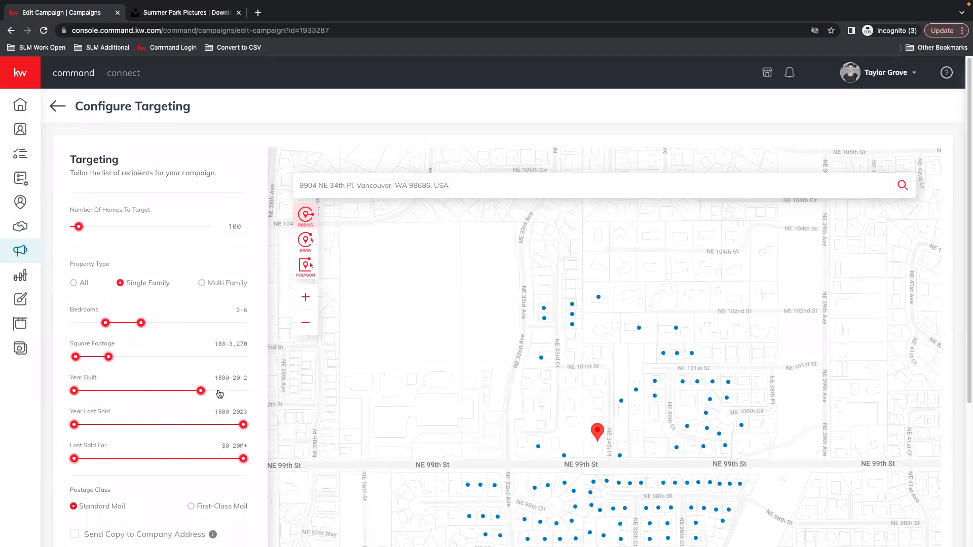
scroll(172, 369, "down", 2)
scroll(172, 369, "down", 3)
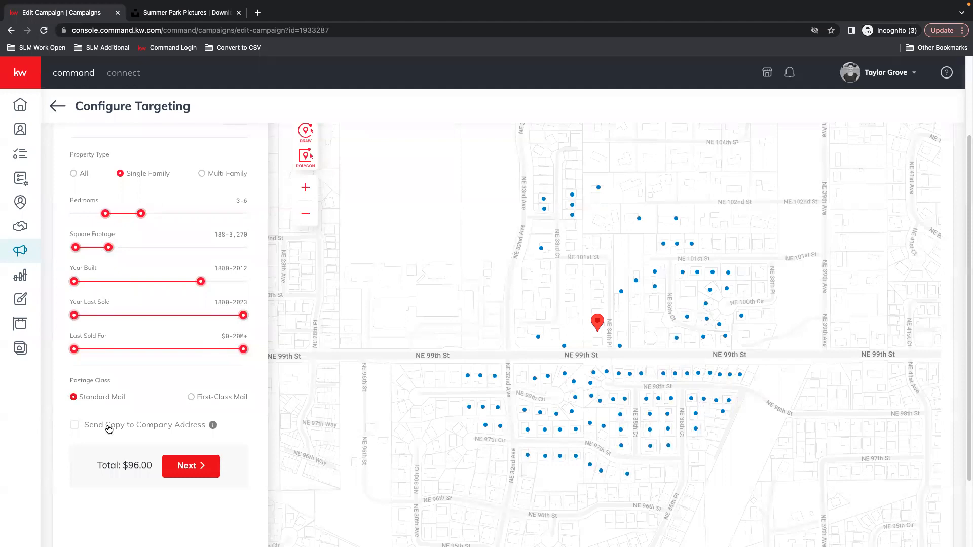
Send a copy to the company address and open the bedroom range to 0–30+.
left_click(74, 425)
scroll(233, 432, "up", 3)
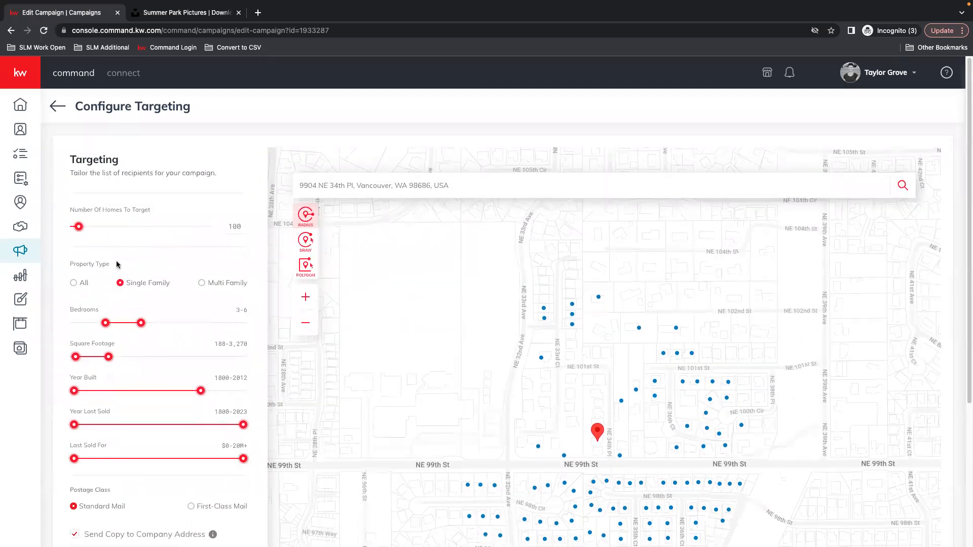
left_click_drag(141, 323, 243, 323)
left_click_drag(106, 322, 74, 323)
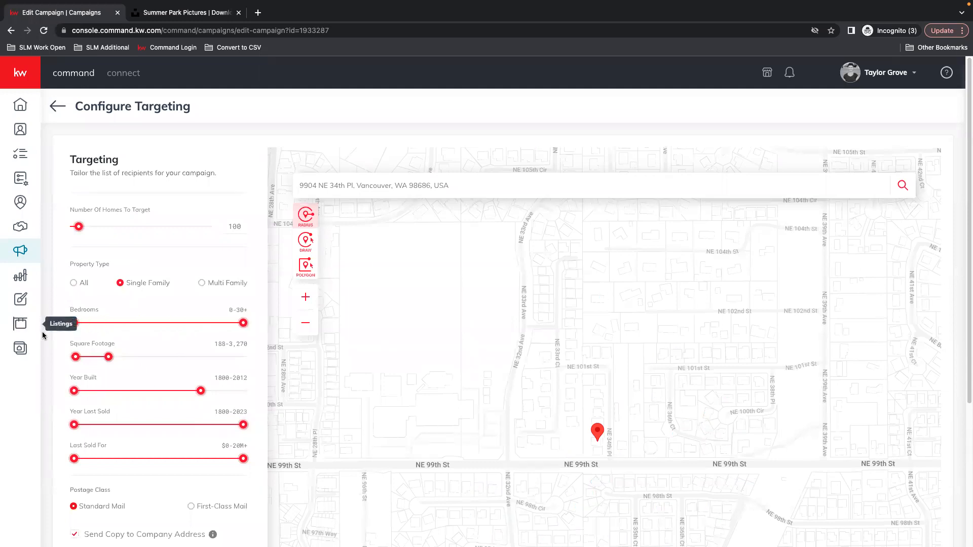
Widen square footage to 20K+ and Year Built to 1800–2023, and target All property types.
left_click_drag(108, 357, 245, 357)
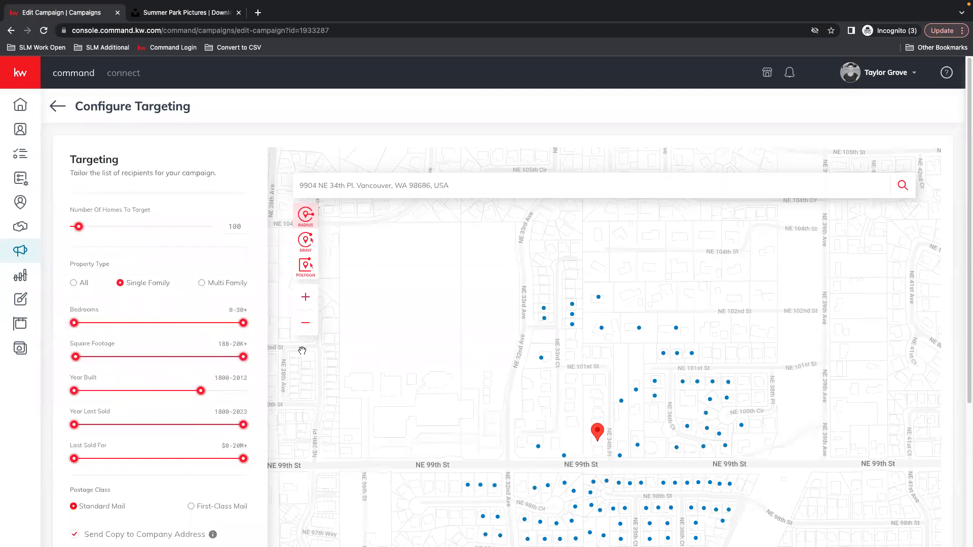
left_click_drag(200, 391, 292, 389)
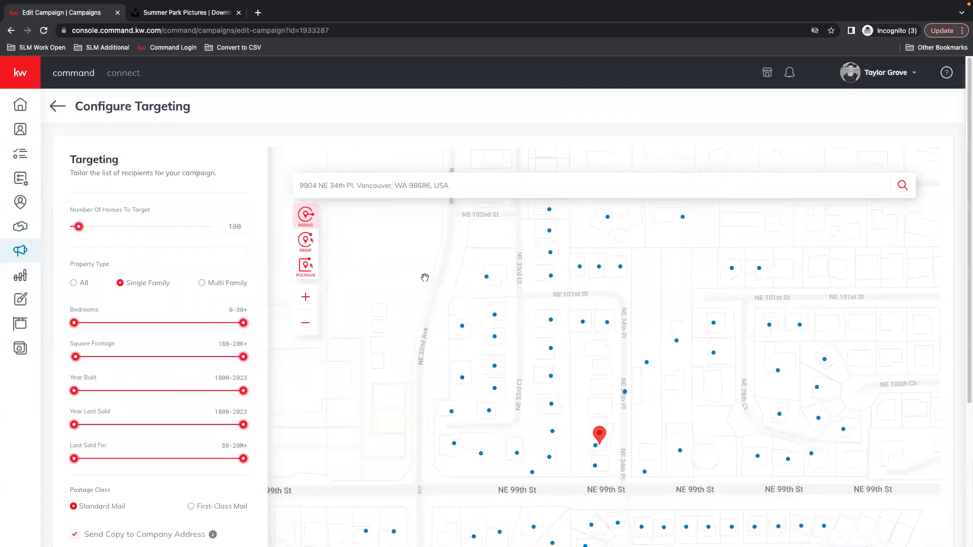
left_click(73, 282)
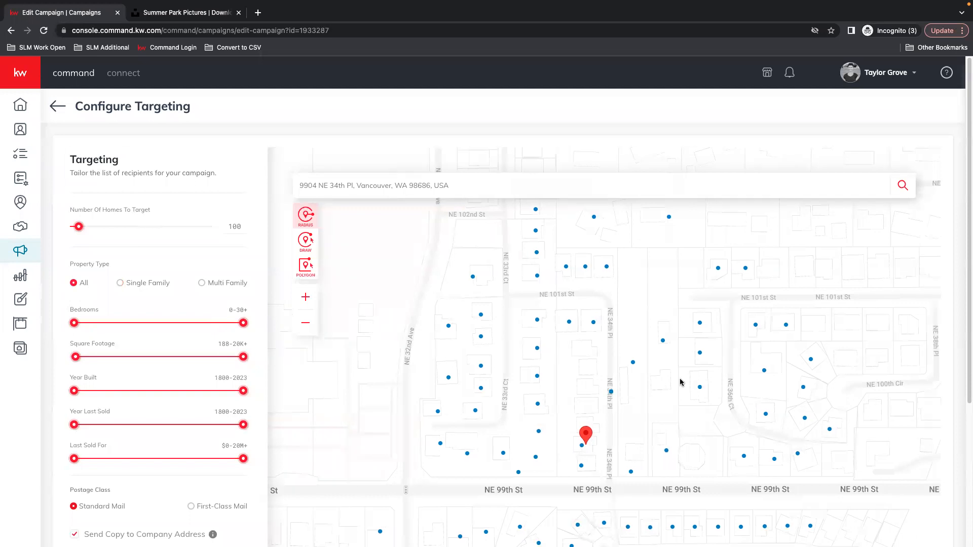
left_click(310, 324)
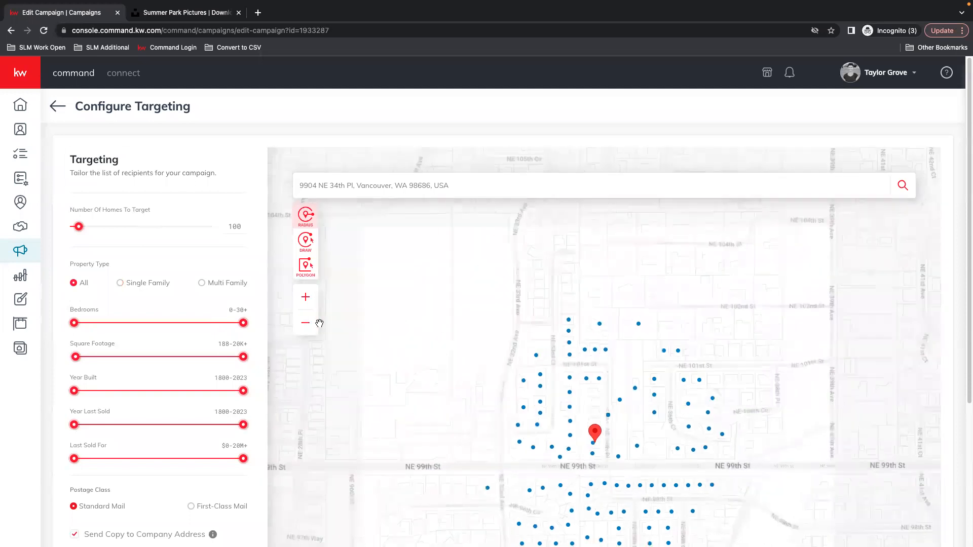
left_click_drag(633, 373, 585, 298)
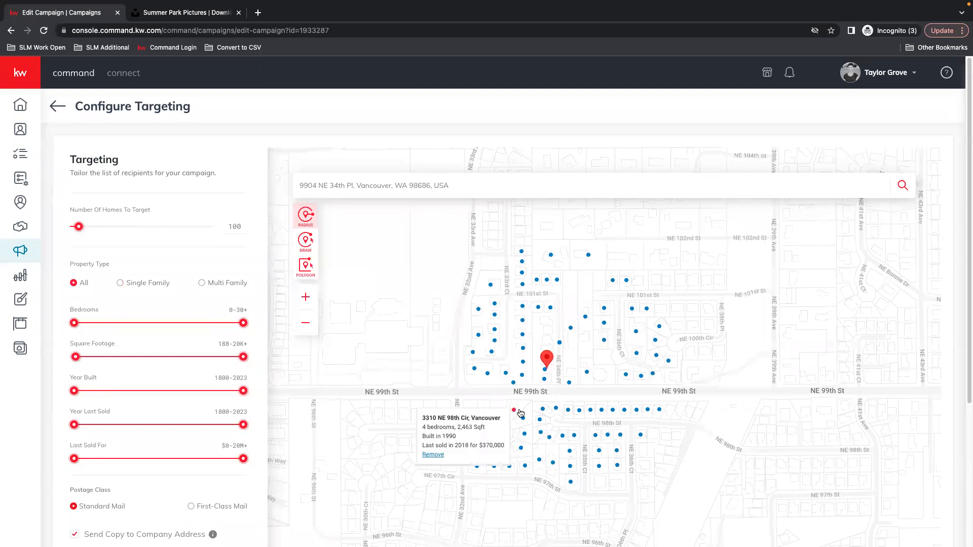
scroll(553, 371, "up", 2)
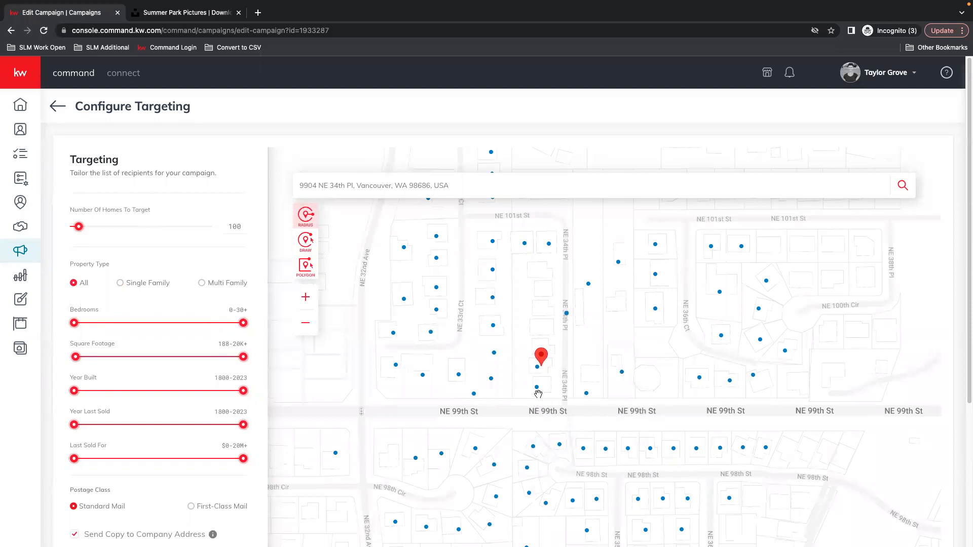
mouse_move(537, 390)
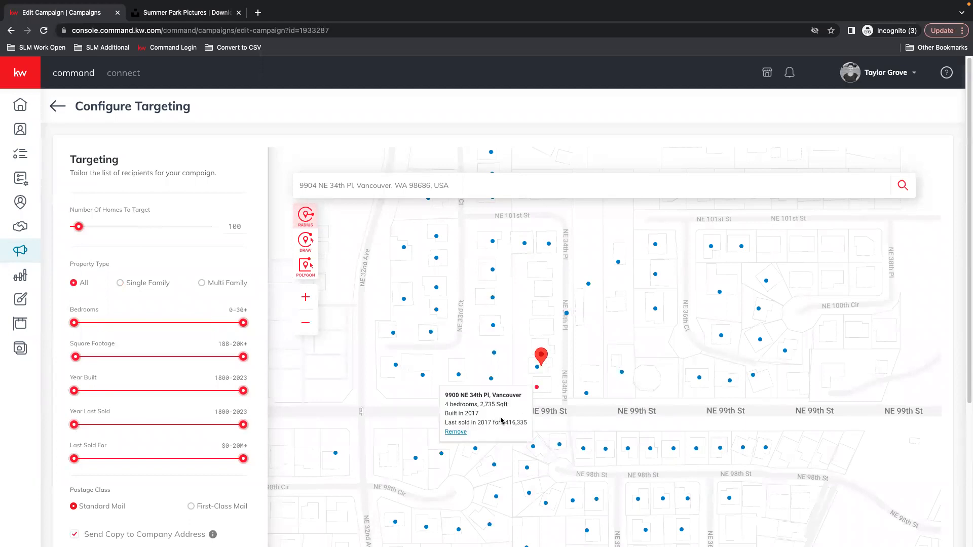
left_click(456, 433)
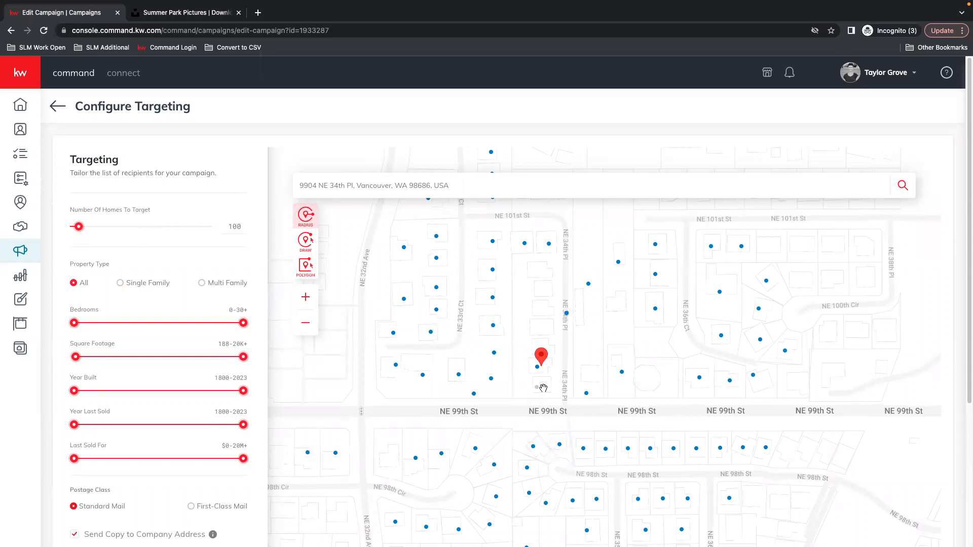
left_click(537, 388)
mouse_move(537, 389)
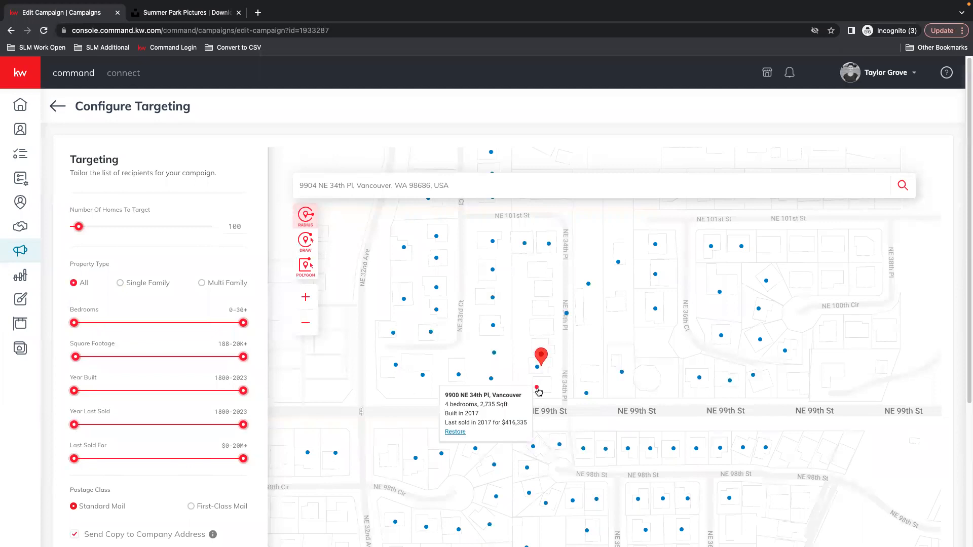
left_click(458, 433)
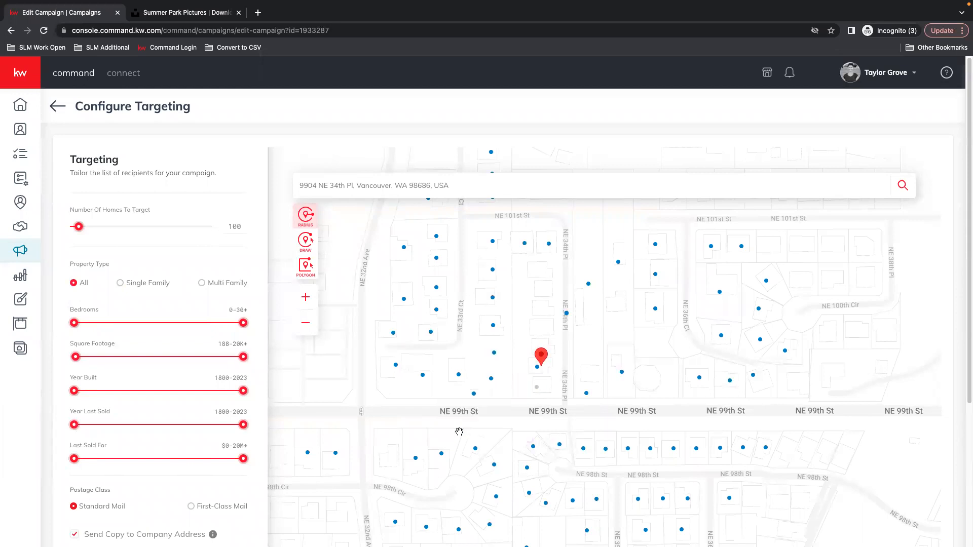
left_click(537, 388)
left_click(455, 431)
scroll(158, 387, "down", 1)
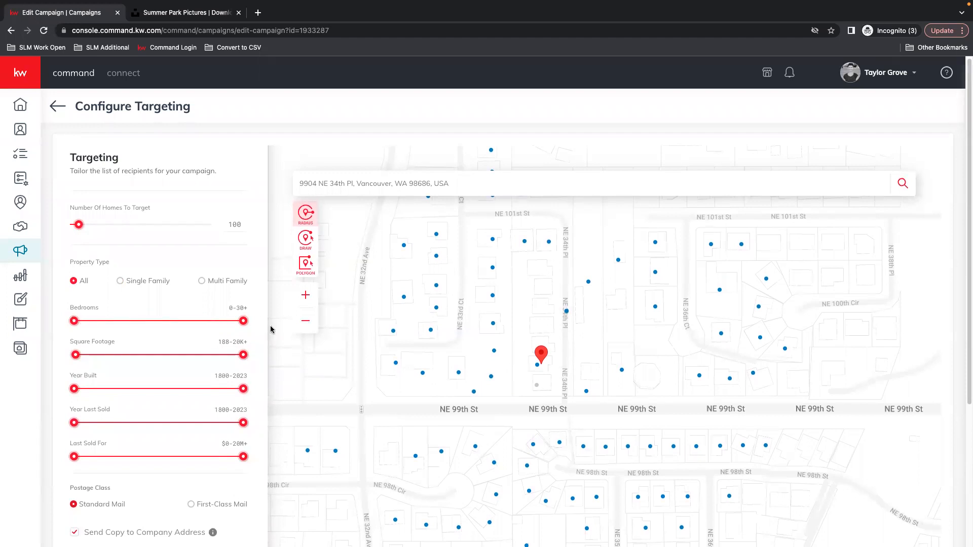
scroll(212, 445, "down", 2)
scroll(198, 400, "up", 2)
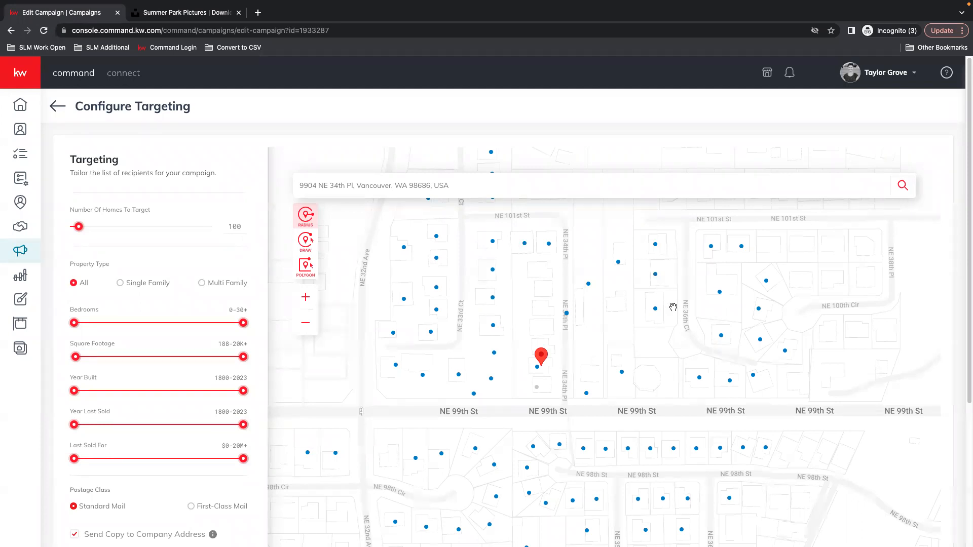
Review the map coverage around the pin and continue to Preview & Payment.
mouse_move(655, 311)
mouse_move(589, 287)
scroll(711, 341, "down", 2)
mouse_move(747, 374)
left_mouse_down()
mouse_move(674, 369)
mouse_move(635, 457)
left_mouse_up()
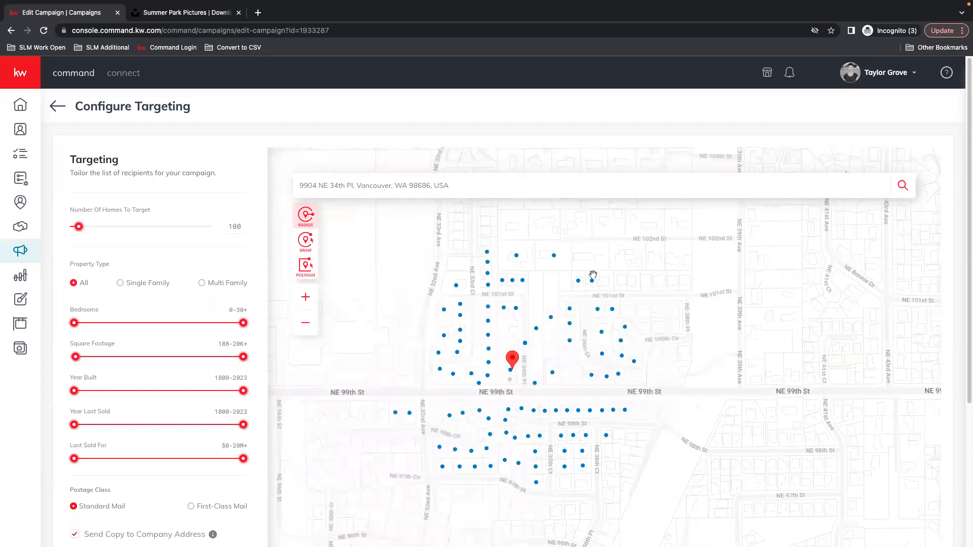
scroll(484, 299, "down", 2)
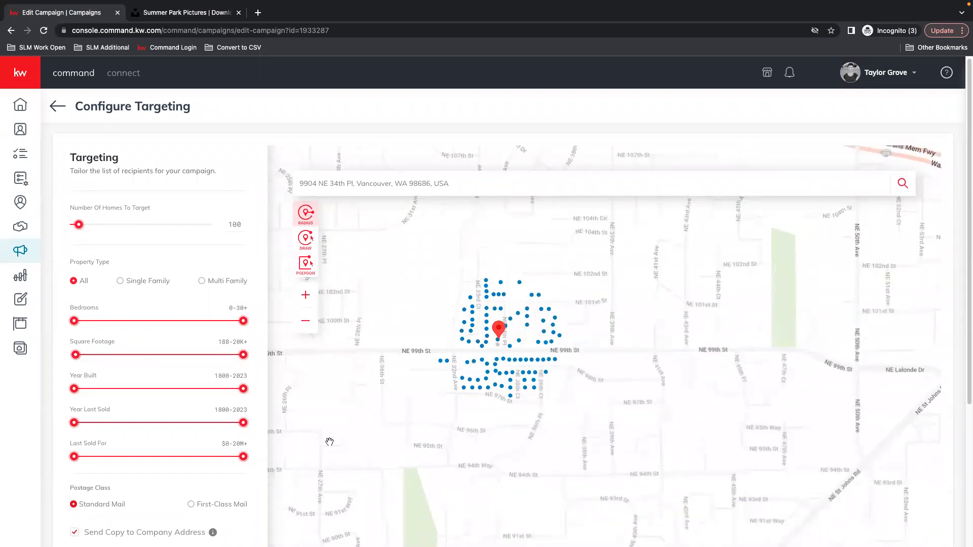
scroll(537, 362, "up", 2)
scroll(178, 418, "down", 4)
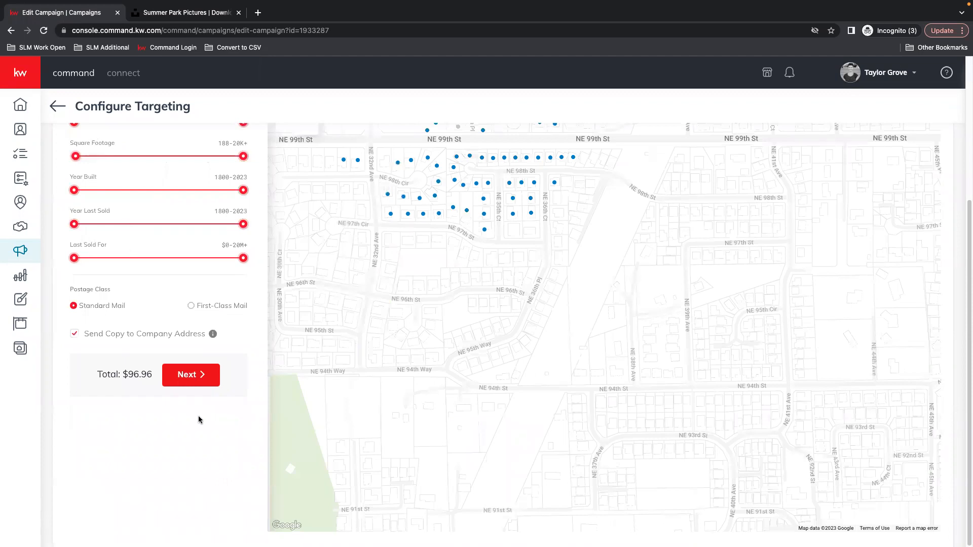
left_click(192, 379)
scroll(322, 312, "up", 4)
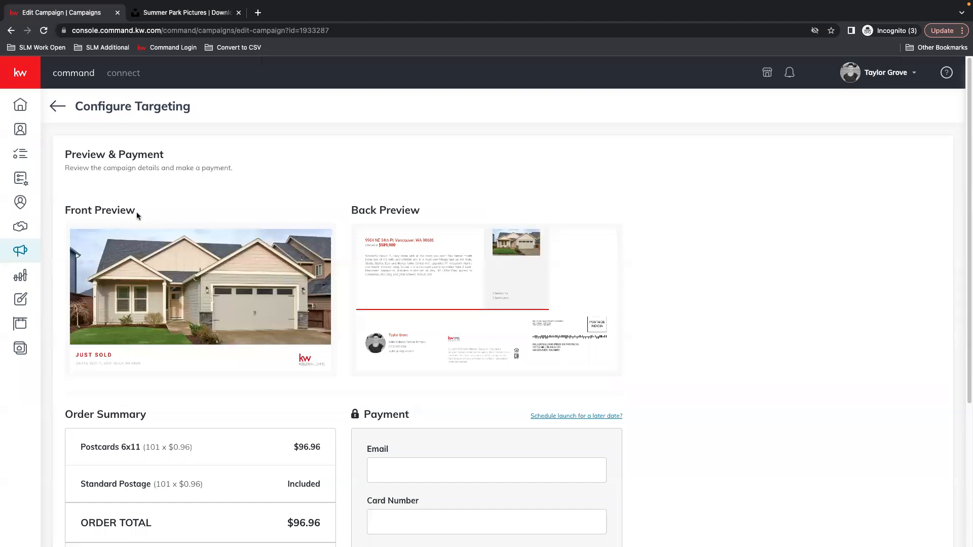
Review the $96.96 order summary, then leave checkout unpaid, keeping 34th Place a draft.
scroll(137, 215, "down", 2)
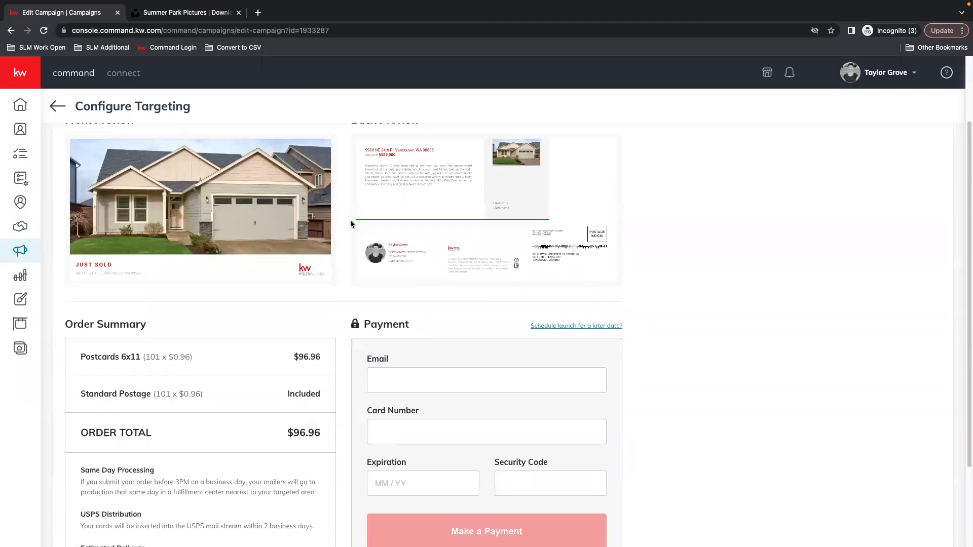
scroll(102, 344, "down", 1)
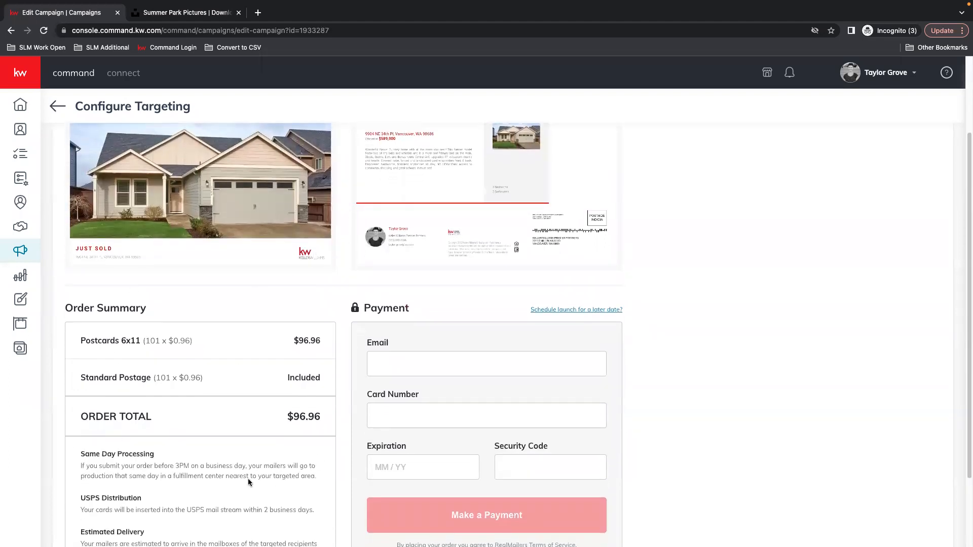
scroll(238, 406, "down", 2)
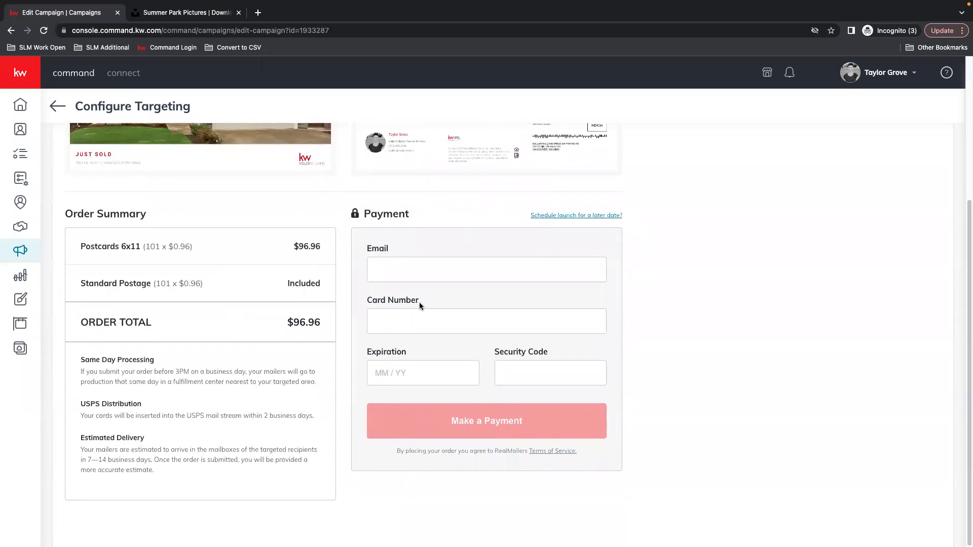
scroll(687, 258, "up", 4)
left_click(58, 105)
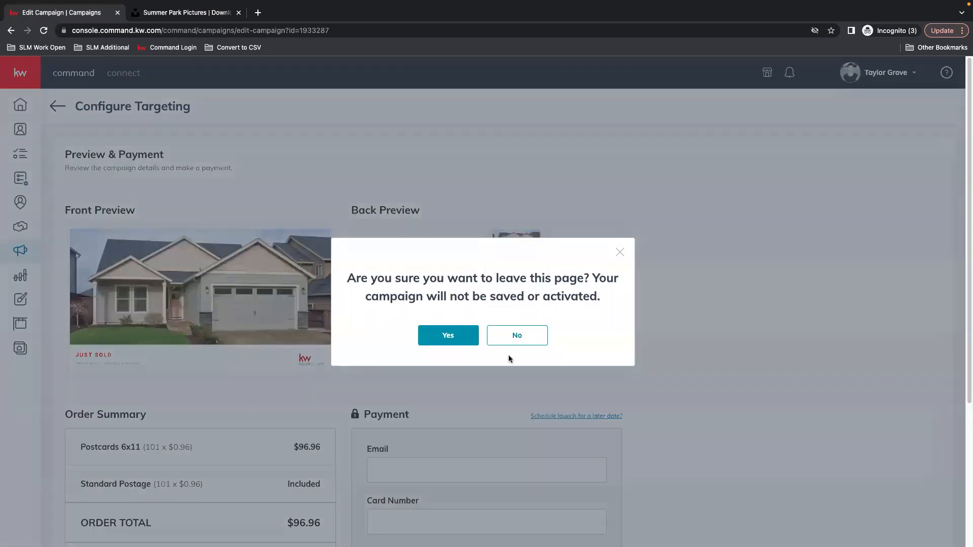
left_click(419, 338)
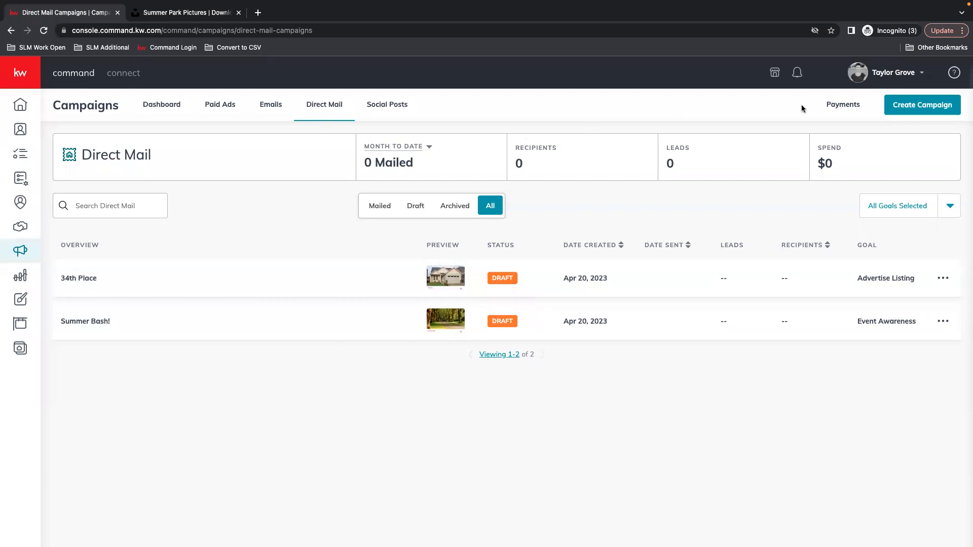
Open Payments and review the Ad Spend Metrics rows, including Google Adwords and RealMailers.
left_click(843, 104)
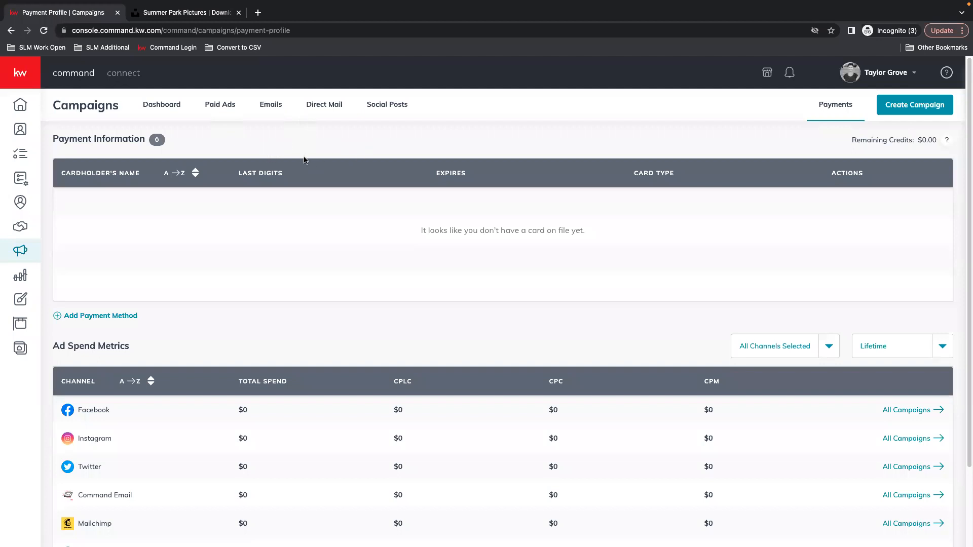
scroll(378, 253, "down", 3)
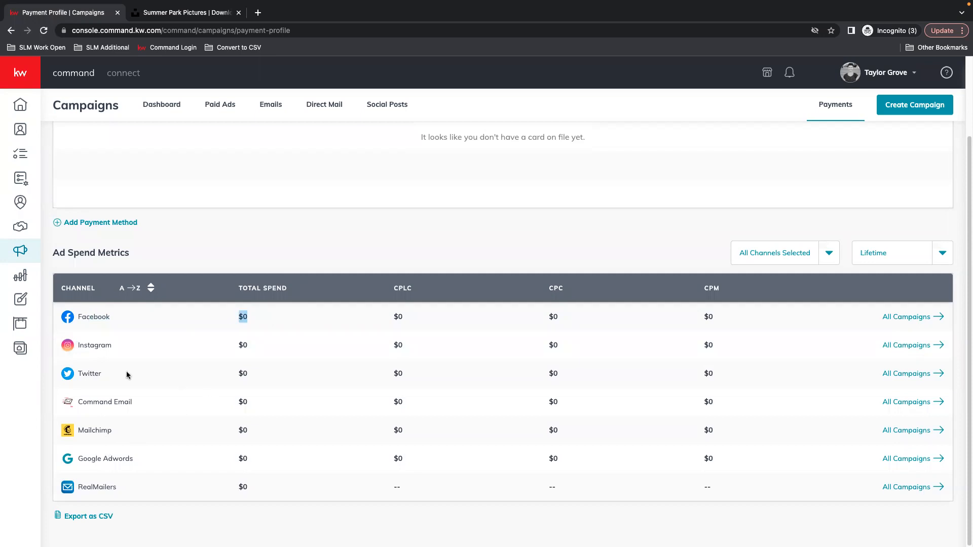
left_click_drag(78, 460, 159, 459)
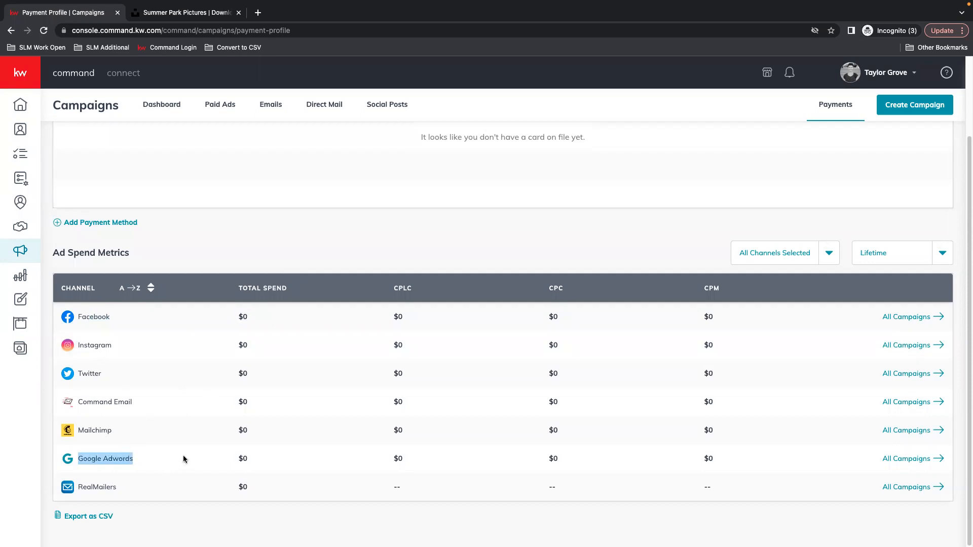
left_click(183, 458)
left_click_drag(93, 488, 162, 495)
left_click(158, 494)
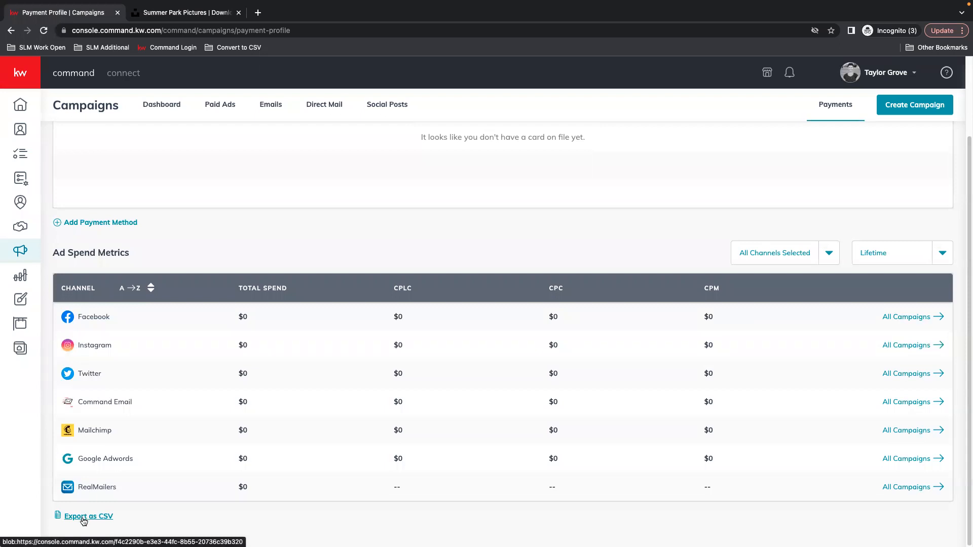
scroll(339, 505, "up", 2)
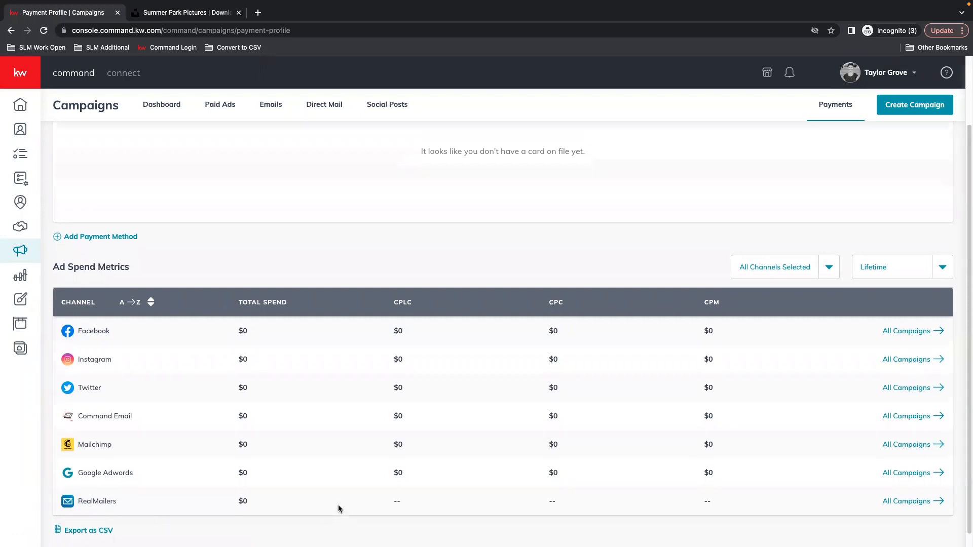